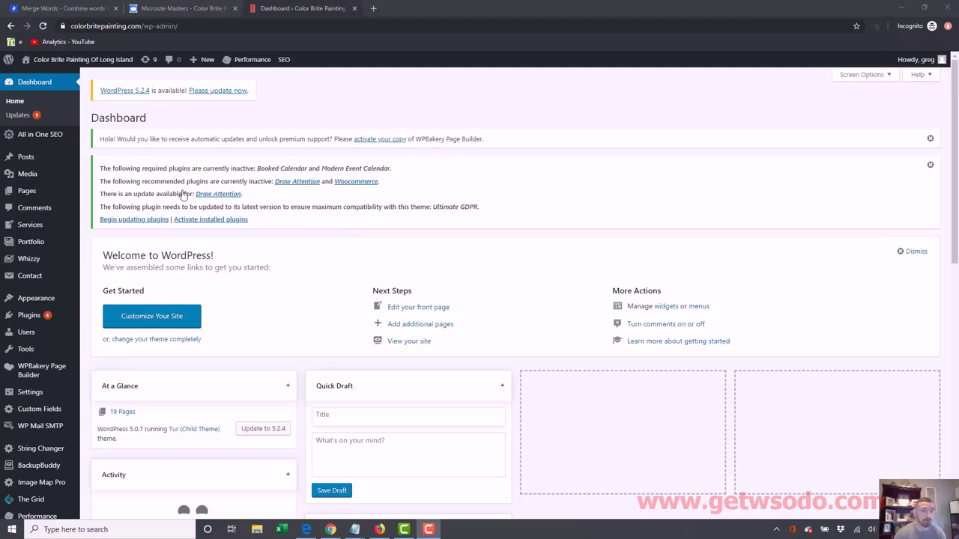
Open the Color Brite Painting home page for editing from the list of all pages
left_click(96, 193)
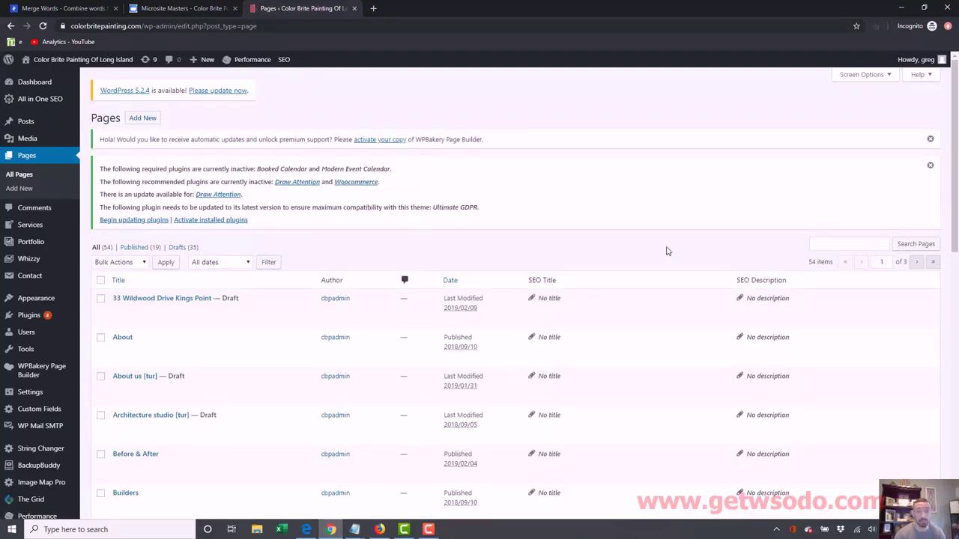
left_click_drag(956, 167, 956, 294)
left_click(155, 274)
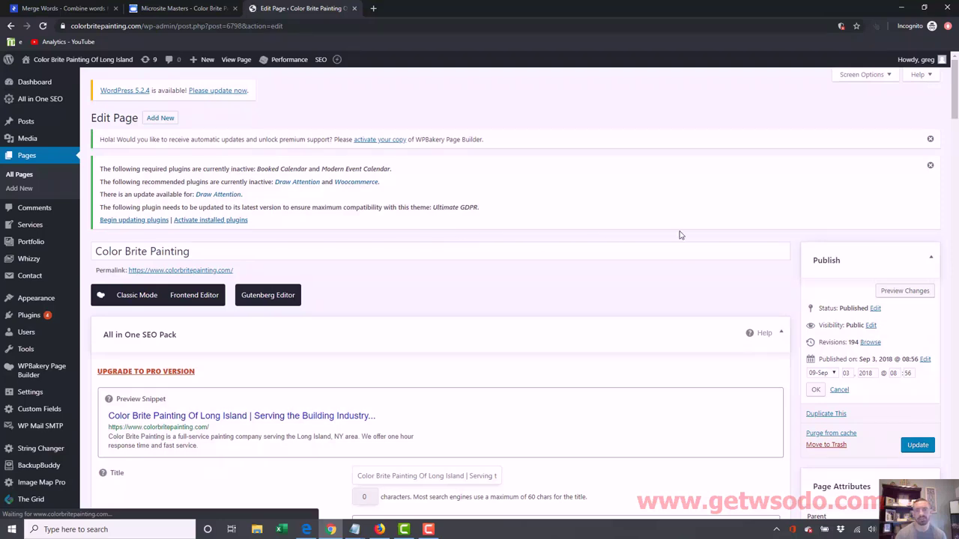
Open the page in the WPBakery frontend editor and look over its layout from the hero image to the services section
left_click_drag(957, 110, 956, 129)
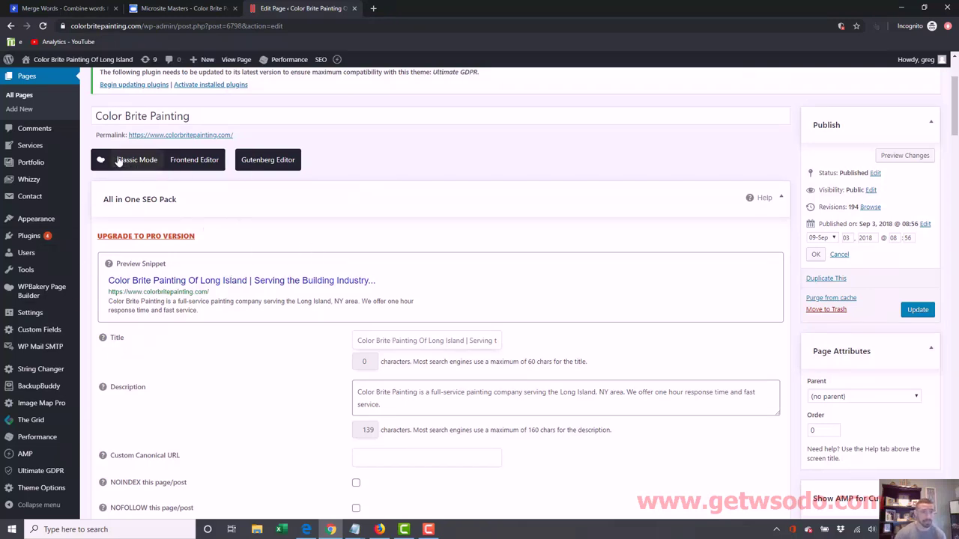
left_click(196, 168)
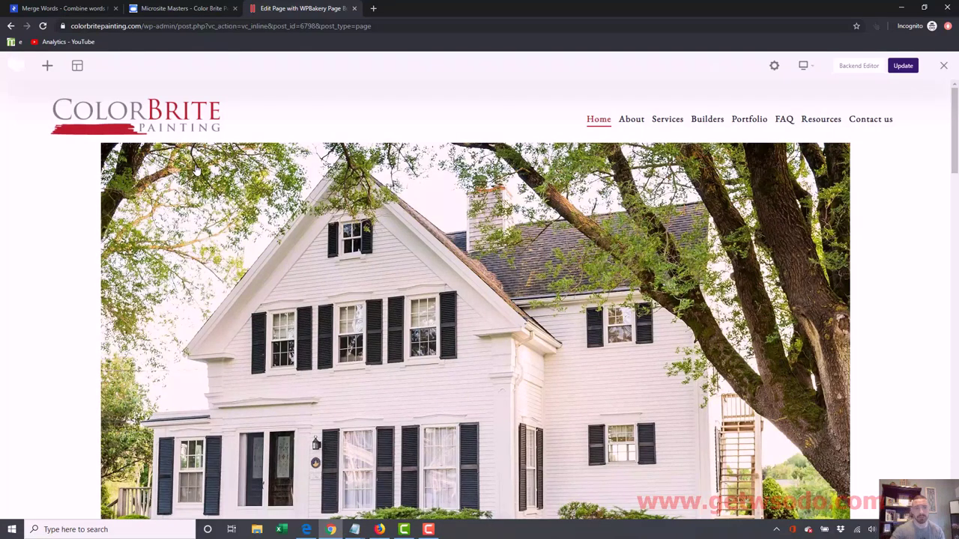
scroll(479, 300, "down", 10)
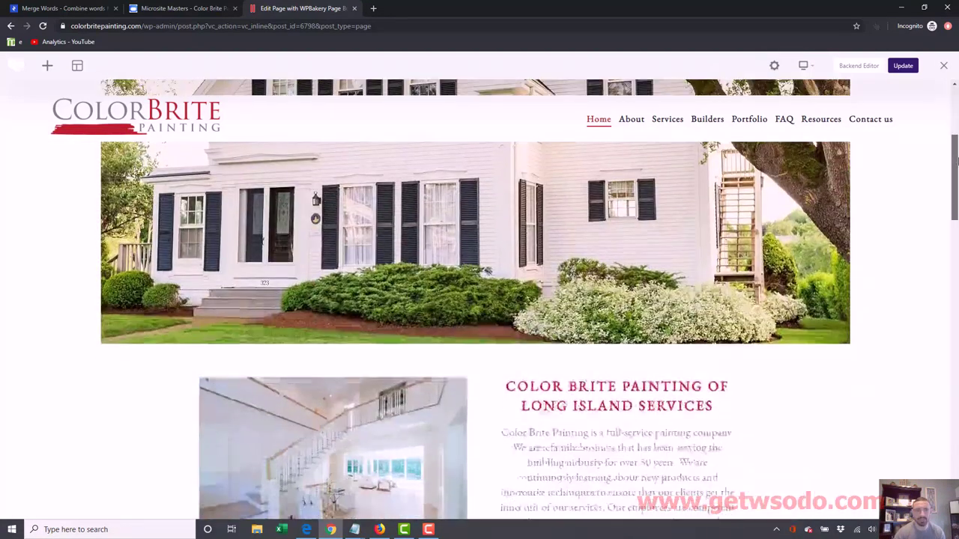
scroll(415, 137, "down", 5)
scroll(415, 137, "up", 15)
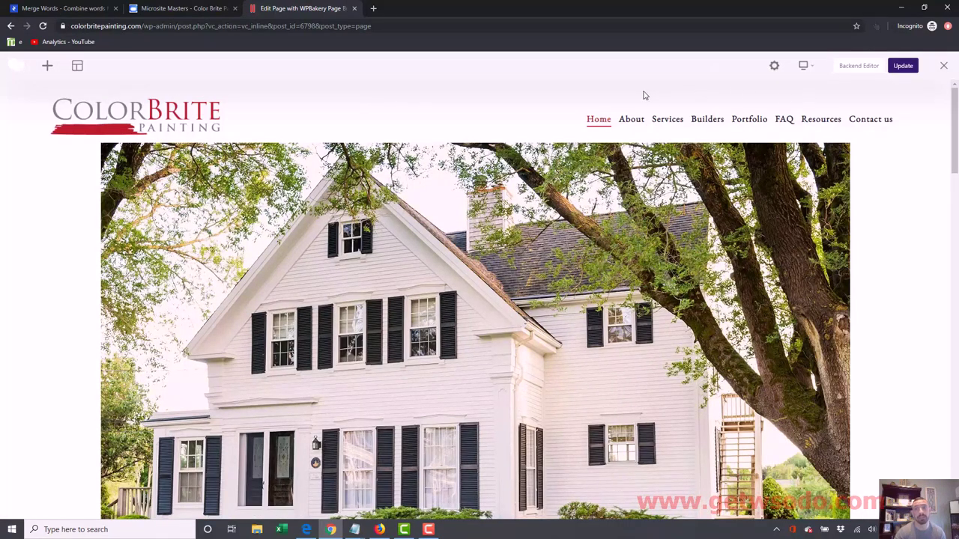
Switch to the backend editor and examine the page's All in One SEO title, description and WPBakery content rows
left_click(856, 67)
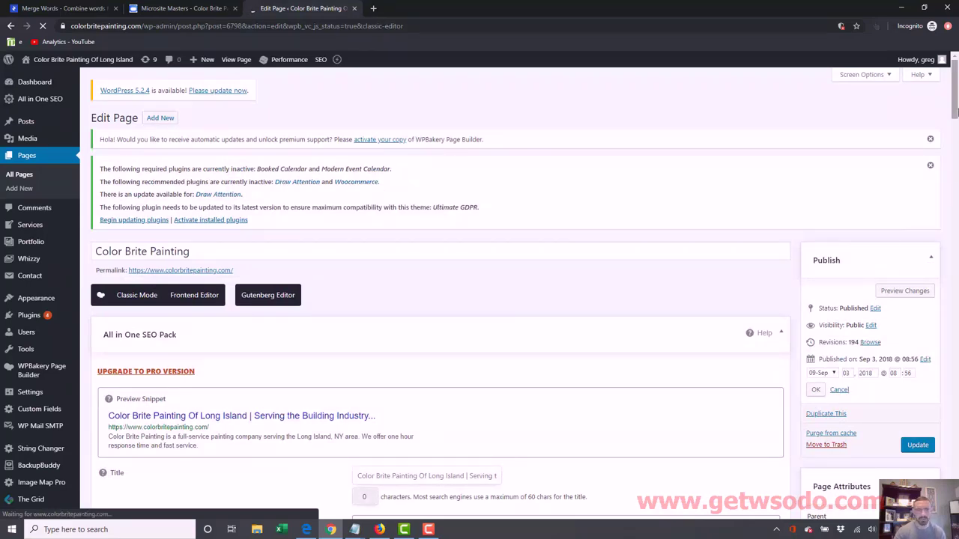
scroll(954, 105, "down", 2)
scroll(895, 146, "down", 3)
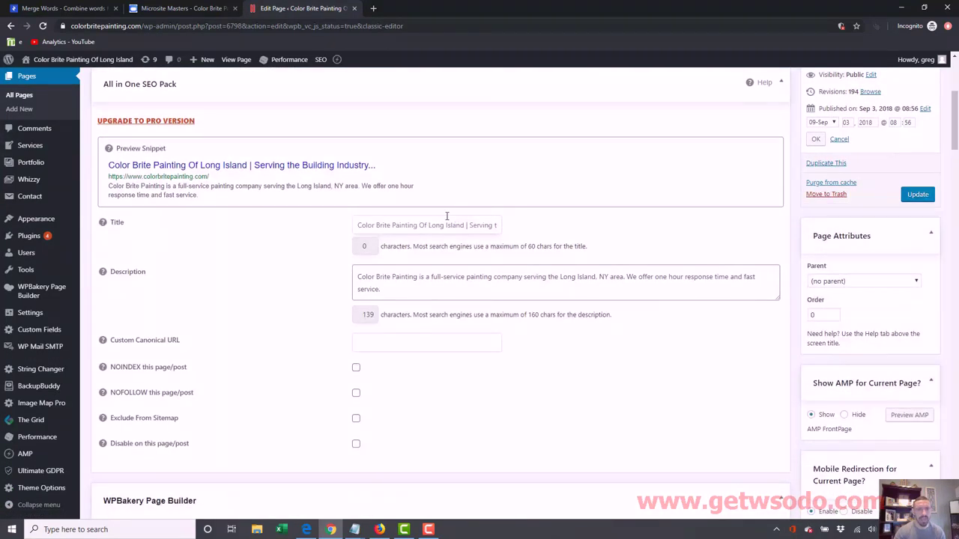
left_click(358, 226)
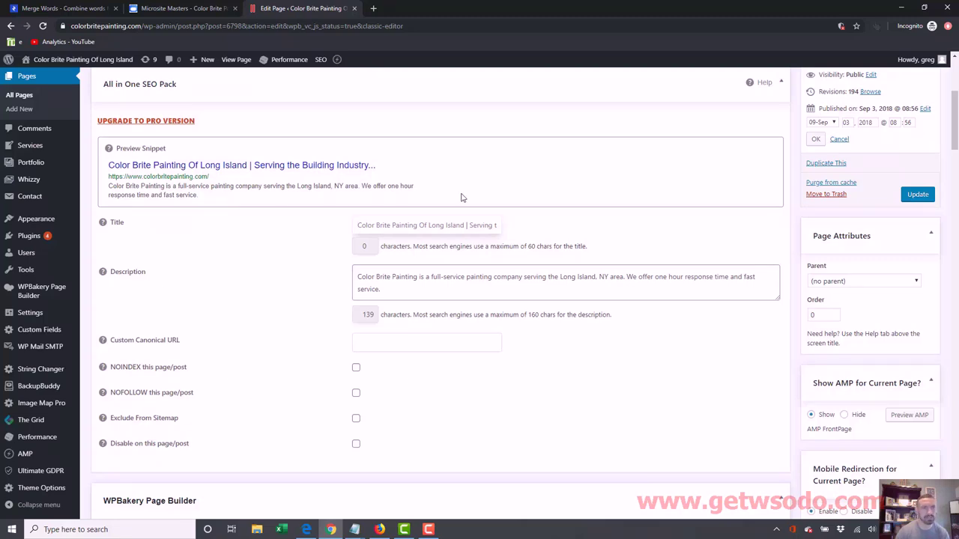
scroll(598, 171, "down", 3)
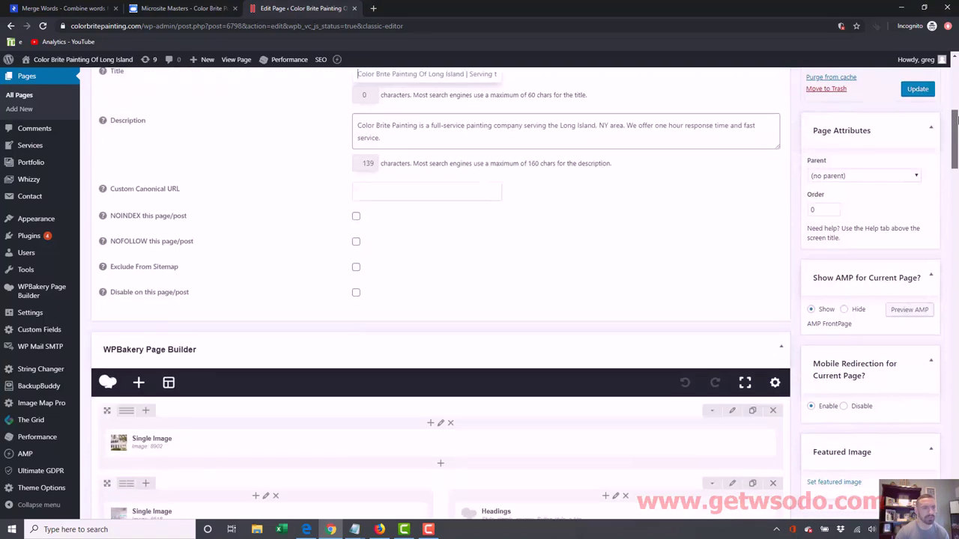
mouse_move(956, 140)
left_mouse_down()
mouse_move(957, 125)
mouse_move(957, 148)
left_mouse_up()
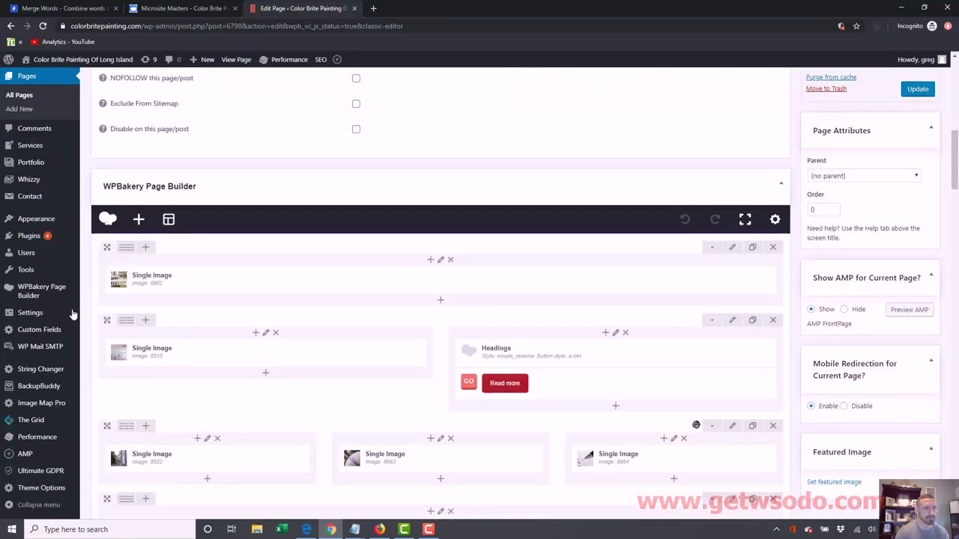
Open the site's General Settings and examine the company name and location parts of the Site Title
mouse_move(38, 315)
left_click(96, 314)
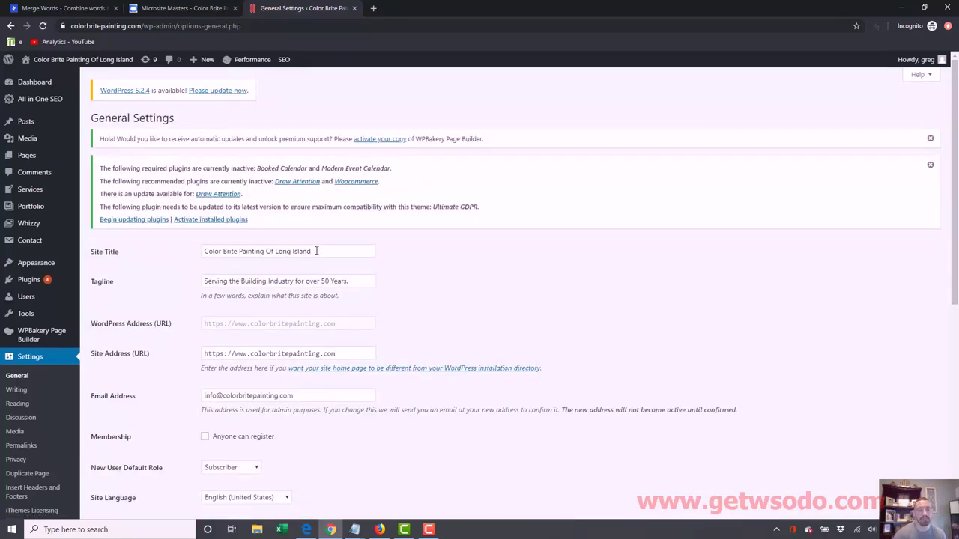
left_click(292, 253)
key("ctrl+a")
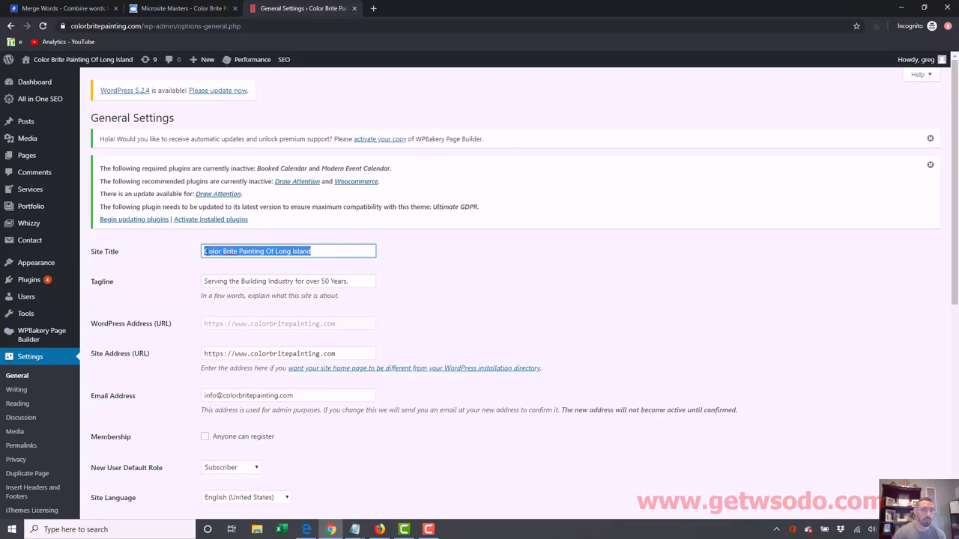
left_click(264, 251)
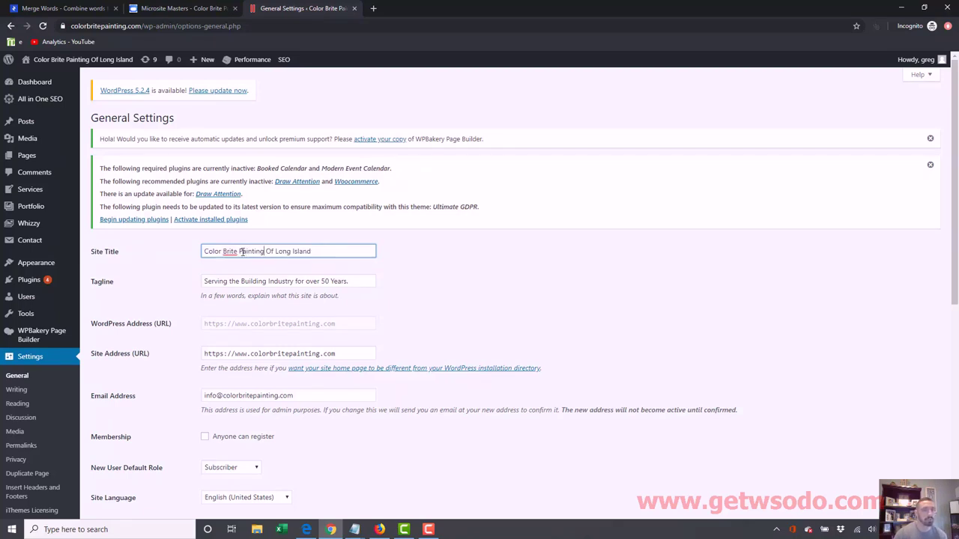
left_click_drag(242, 253, 317, 252)
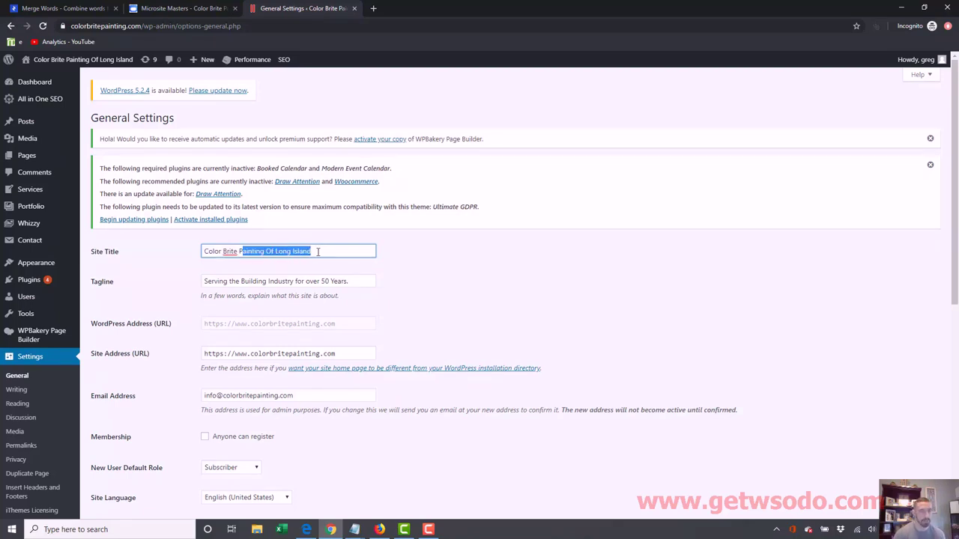
left_click(314, 252)
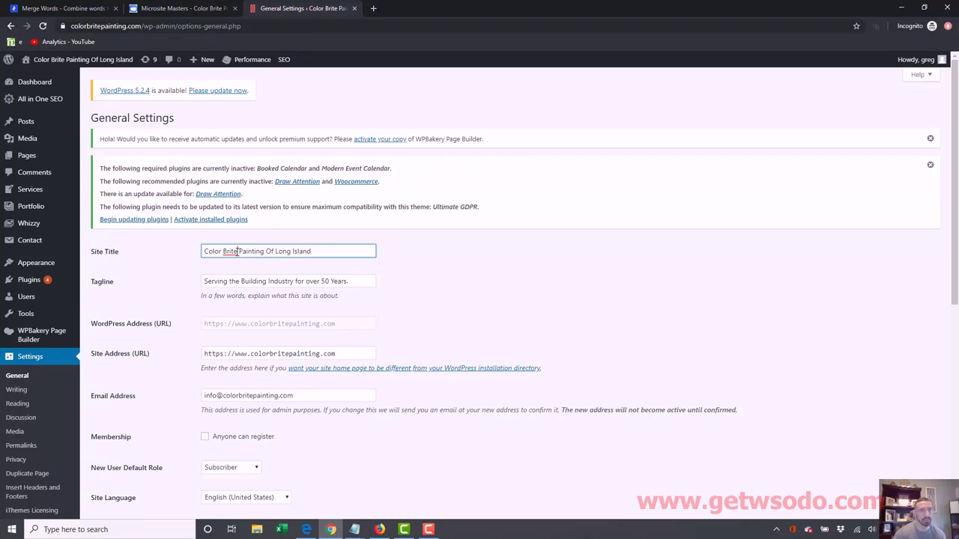
left_click_drag(237, 251, 186, 254)
left_click(312, 252)
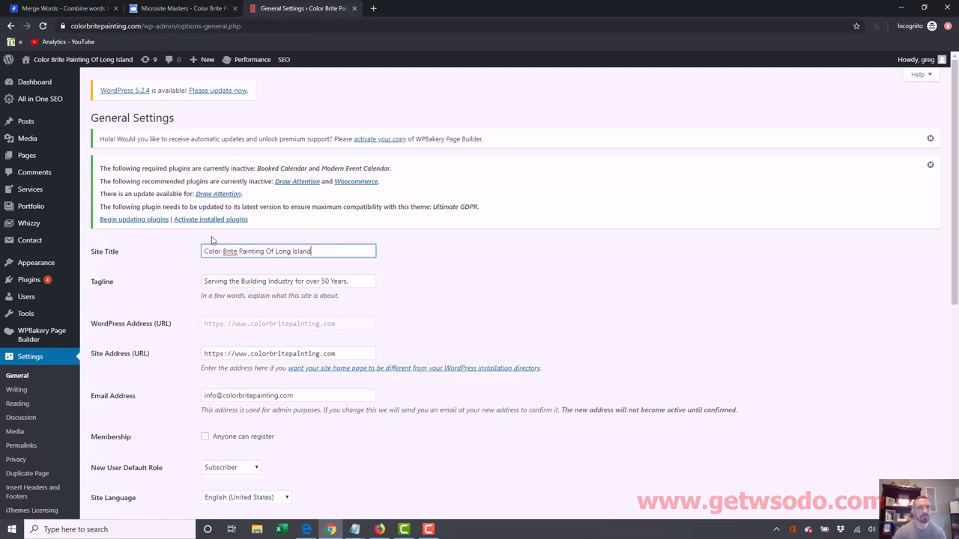
Copy the Site Title "Color Brite Painting Of Long Island" over the existing Tagline
key("ctrl+a")
key("ctrl+c")
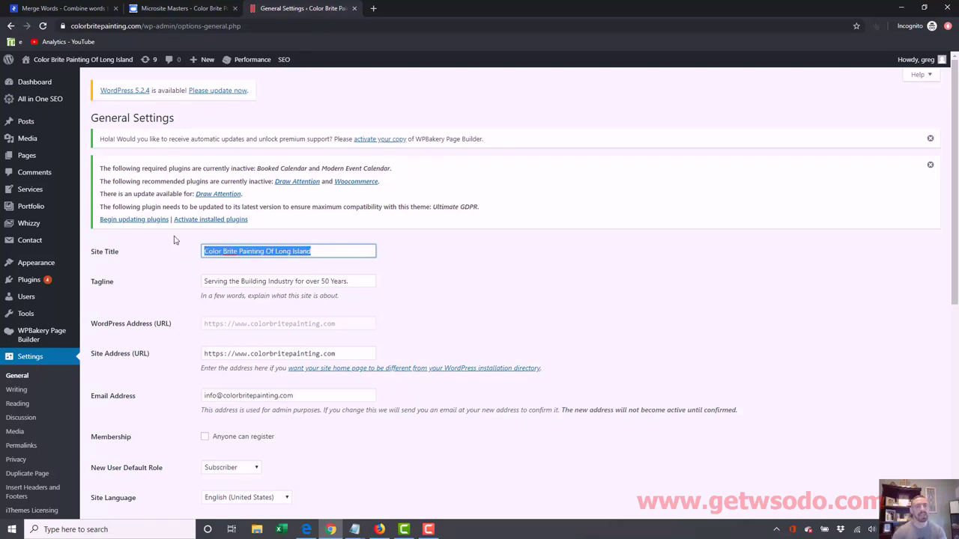
left_click(364, 279)
key("ctrl+a")
key("ctrl+v")
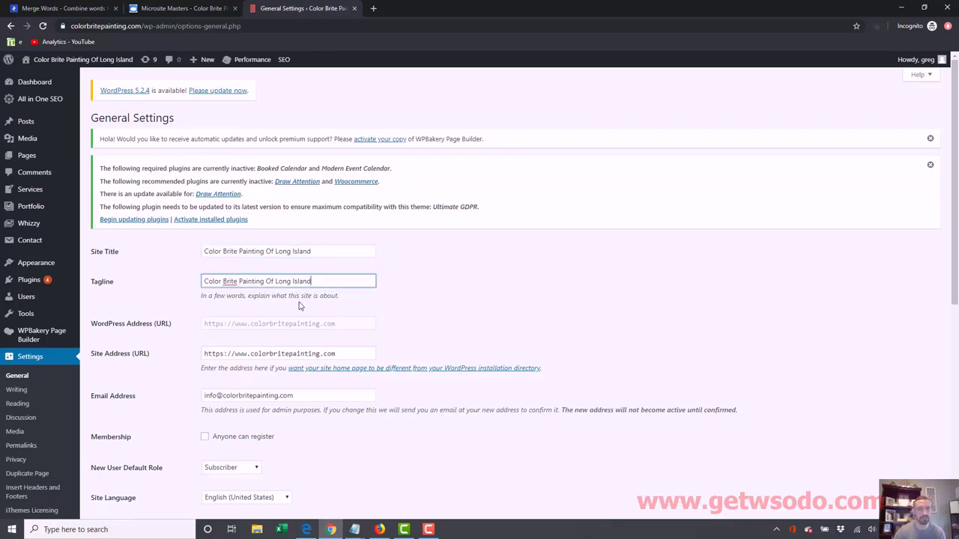
Switch to the Notepad keyword list and add "painting" on a new line below "painters"
left_click(354, 529)
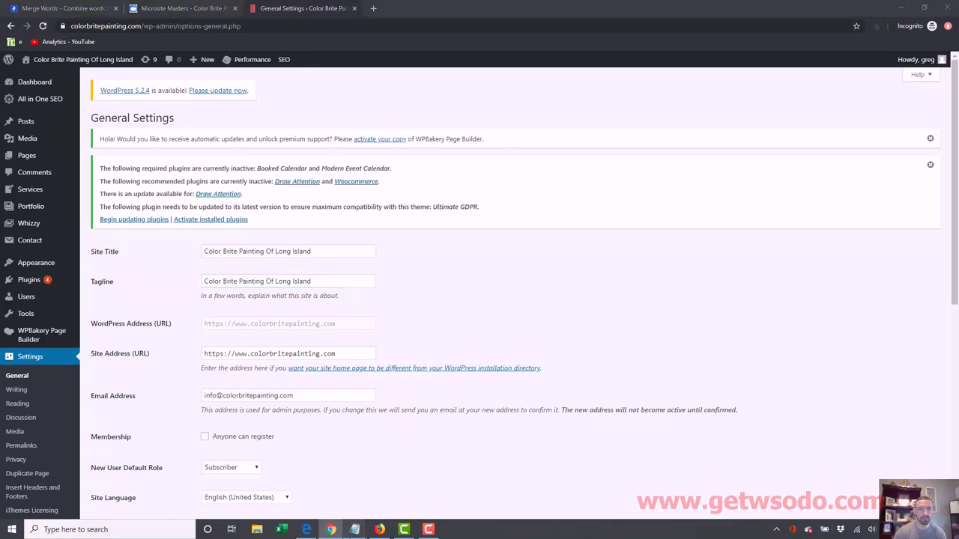
left_click(318, 499)
left_click_drag(349, 79, 584, 85)
left_click(486, 166)
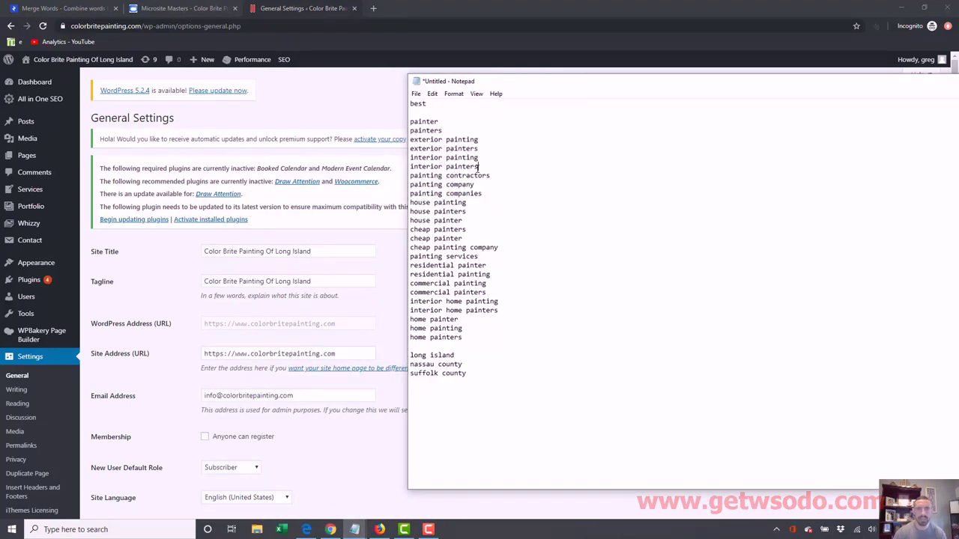
left_click(448, 131)
key("Return")
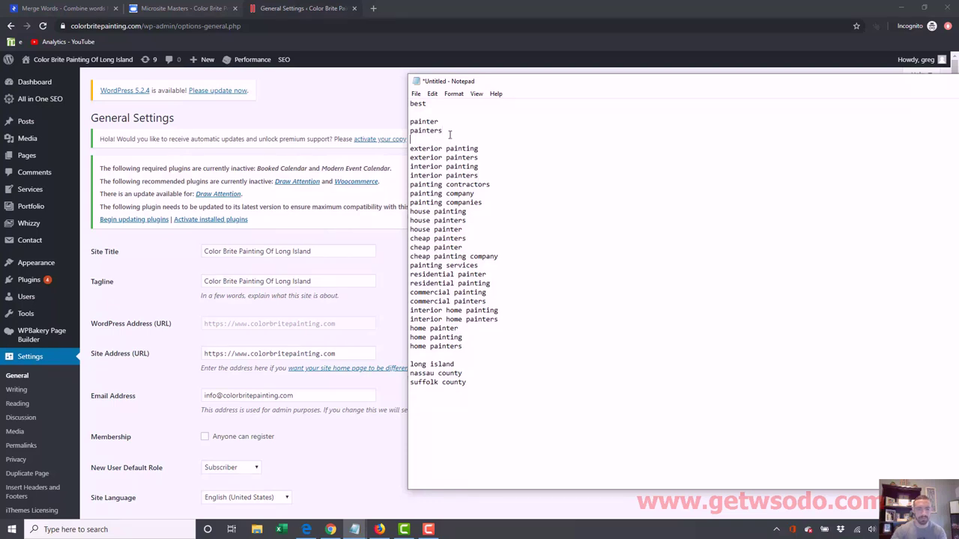
type("painting")
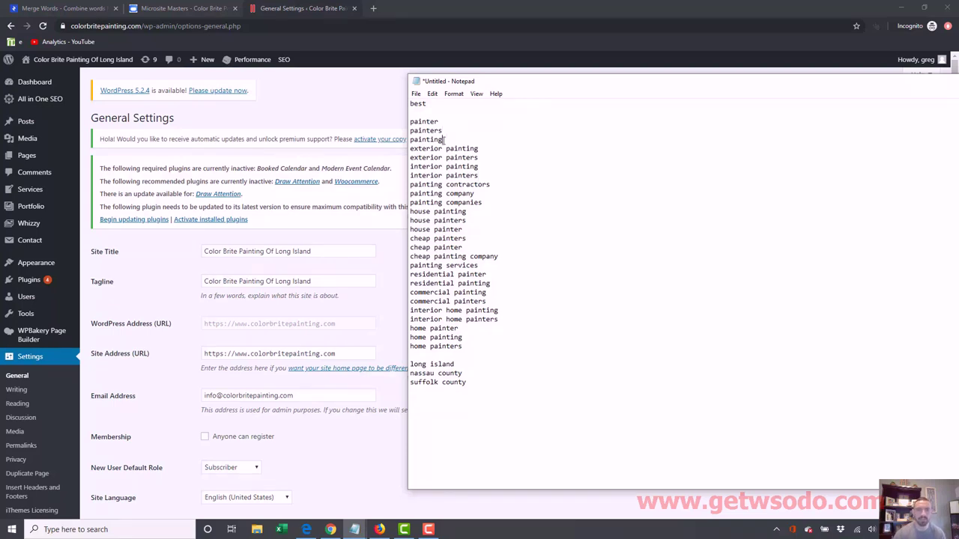
Add "long island" as a separate entry below "best" in the keyword list, with a blank line between them
left_click_drag(446, 140, 401, 140)
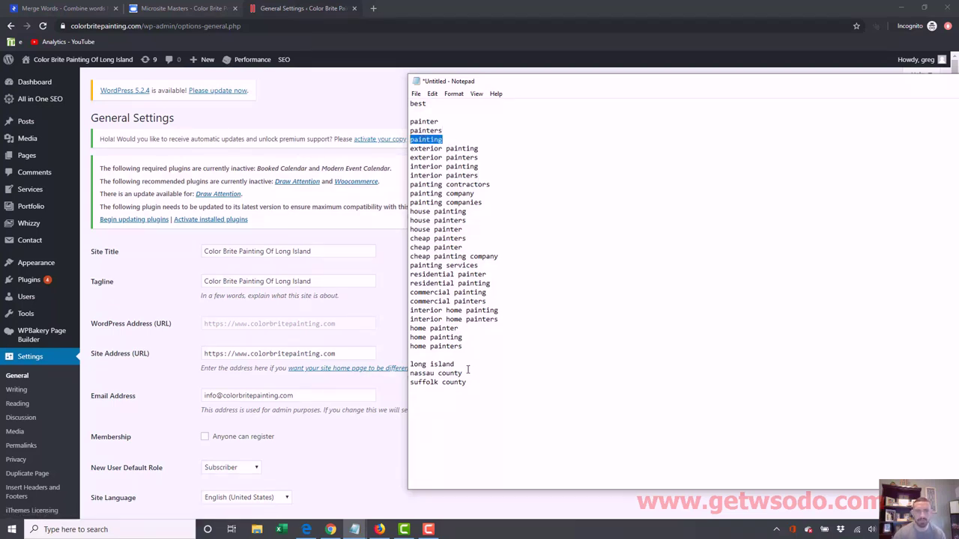
left_click_drag(454, 365, 408, 364)
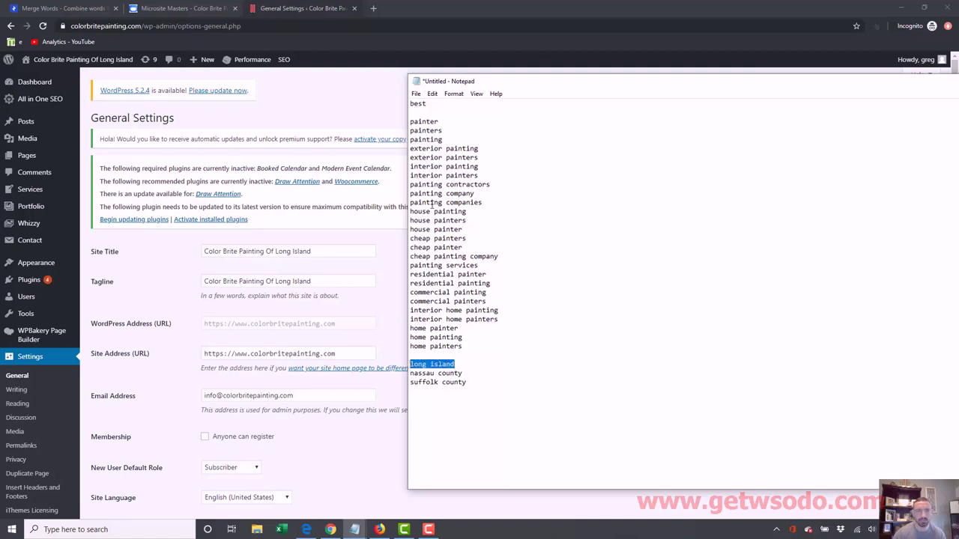
left_click(447, 104)
key("Return")
key("Return")
type("long i")
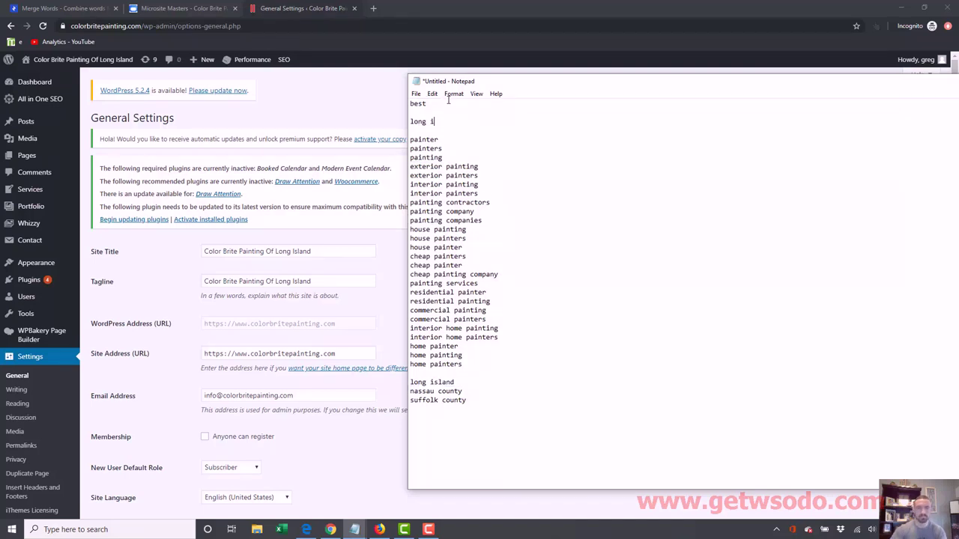
type("sland")
key("Down")
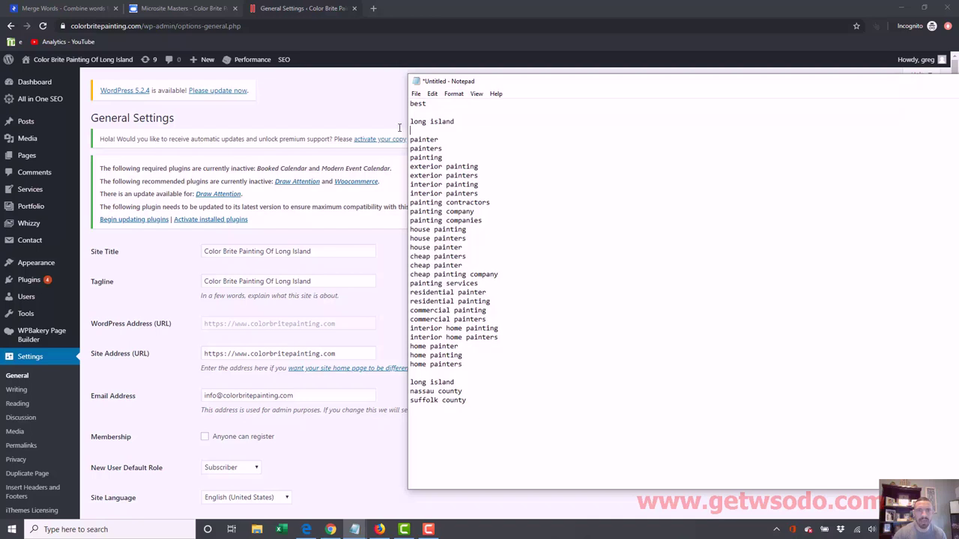
left_click_drag(449, 157, 409, 156)
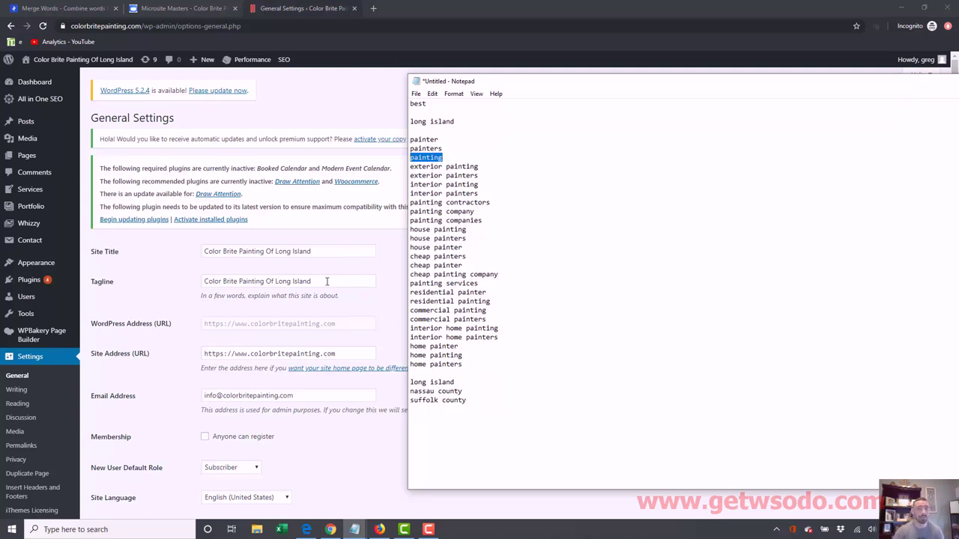
Switch back to the WordPress settings and set the Tagline to "Serving the building industry for 50+ years"
left_click_drag(326, 281, 154, 285)
type("Serving ")
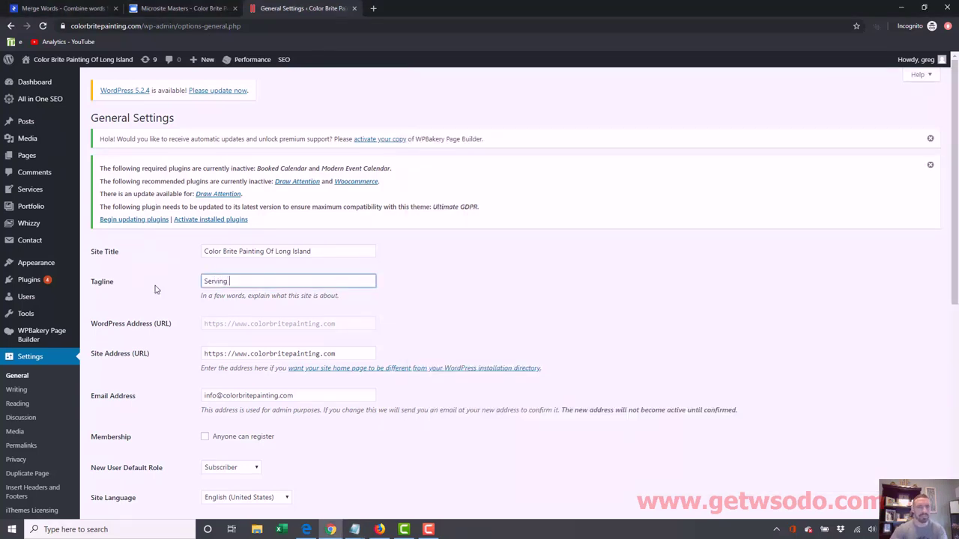
type("the building industry for 50")
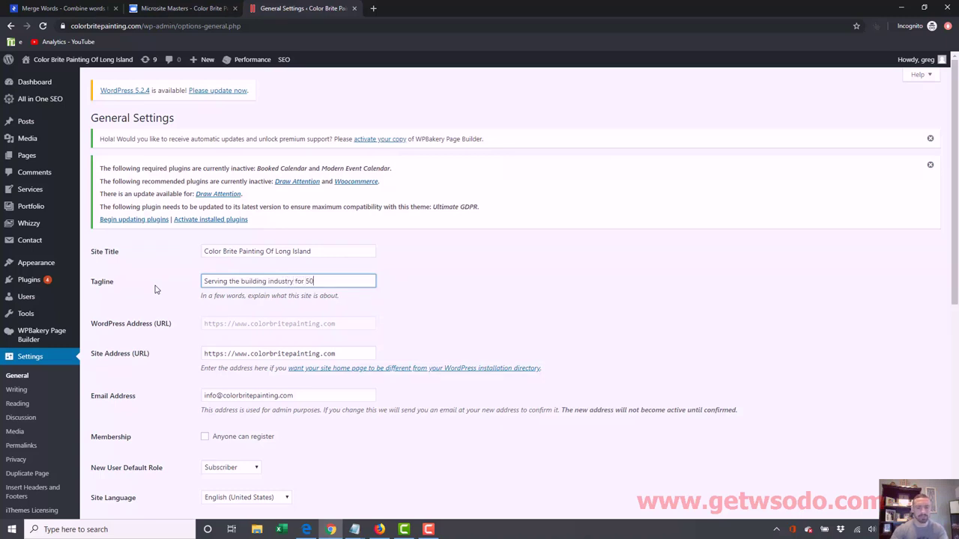
type("+ years")
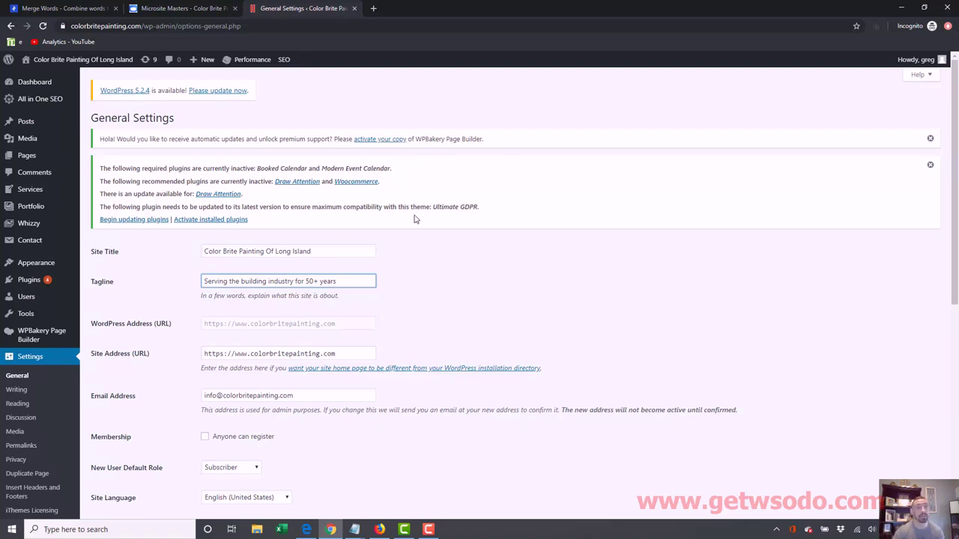
Replace the Tagline with a copy of the Site Title, "Color Brite Painting Of Long Island"
left_click_drag(274, 251, 367, 249)
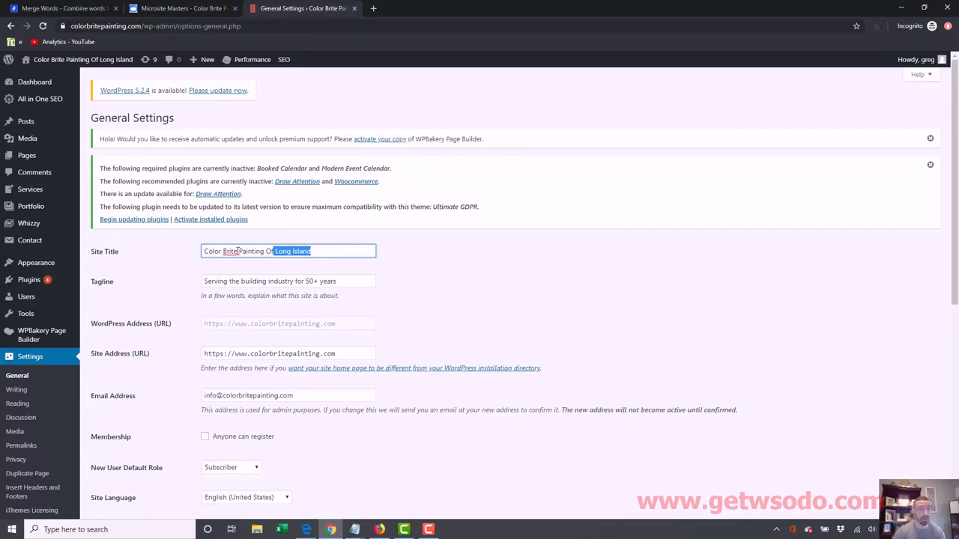
left_click_drag(237, 251, 347, 279)
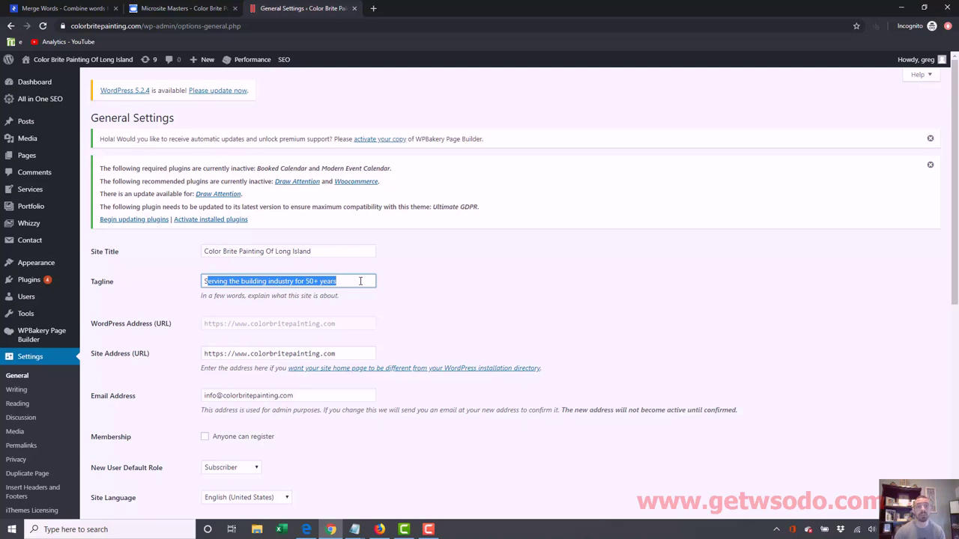
left_click_drag(326, 252, 190, 251)
key("ctrl+c")
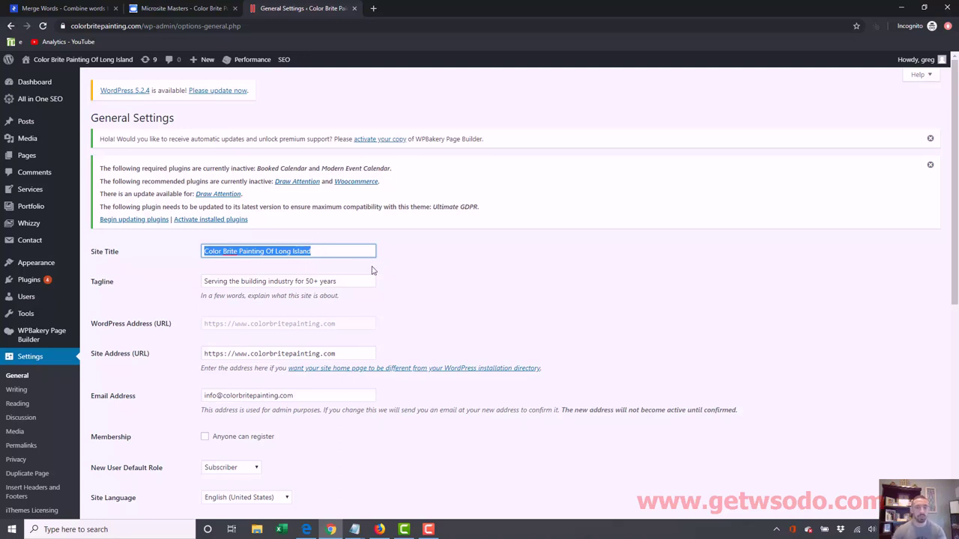
key("Tab")
key("ctrl+v")
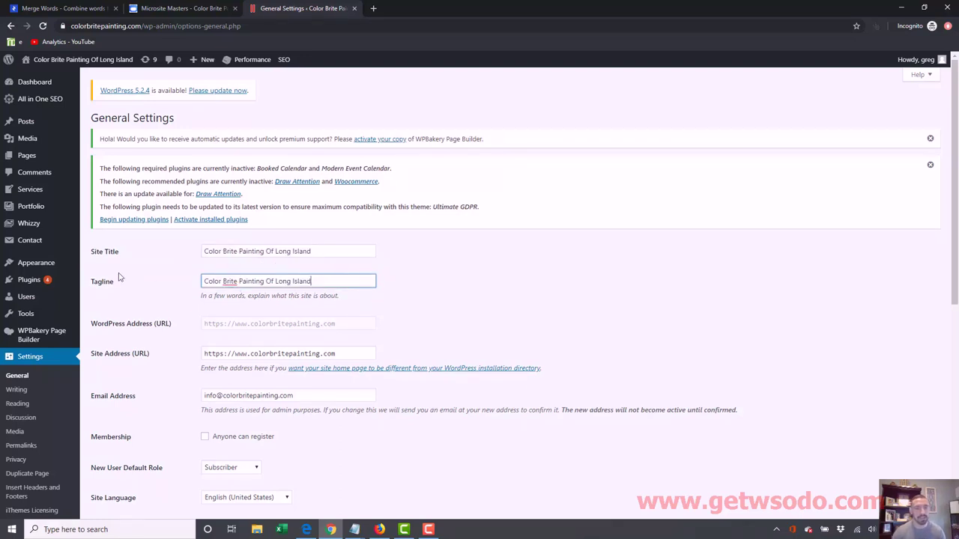
Replace the Site Title with "Long Island Painter"
left_click_drag(264, 281, 288, 283)
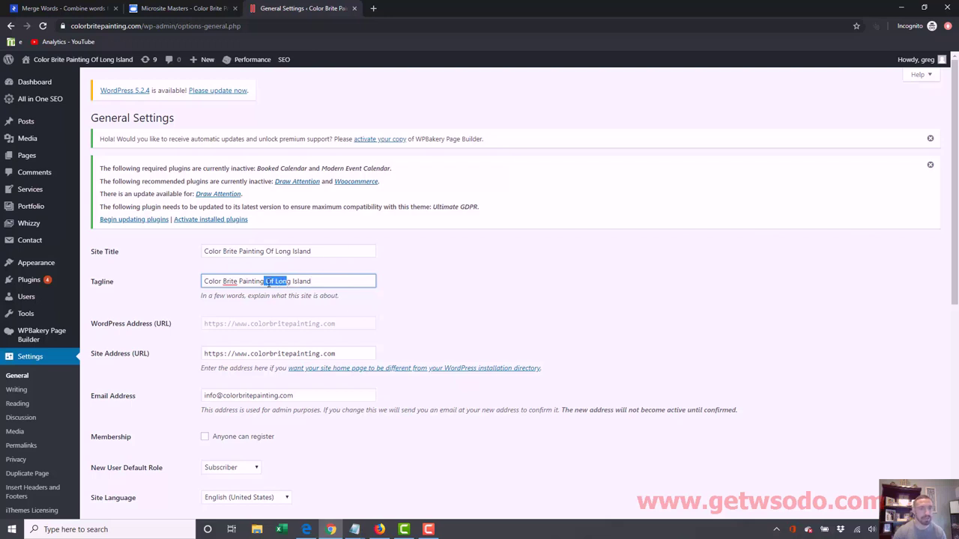
left_click(263, 282)
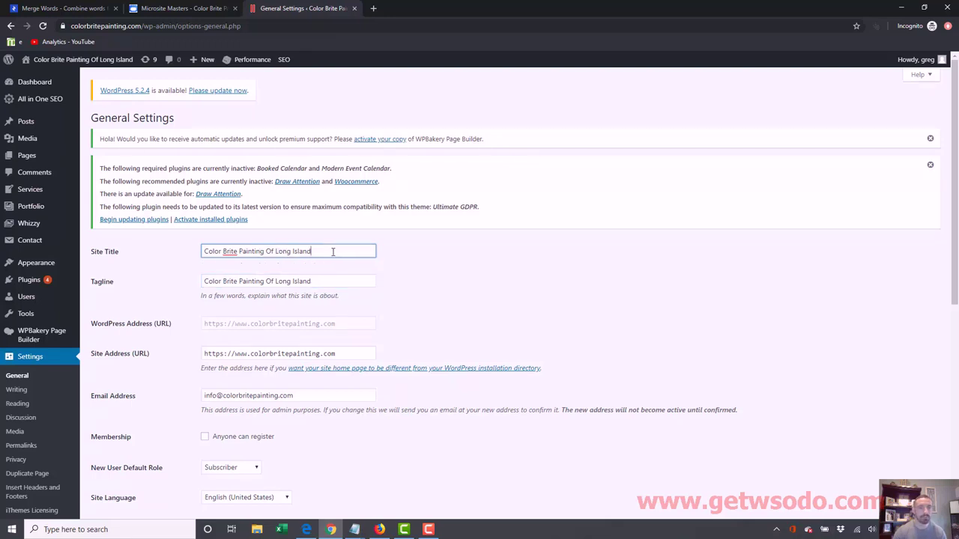
key("shift+Tab")
key("BackSpace")
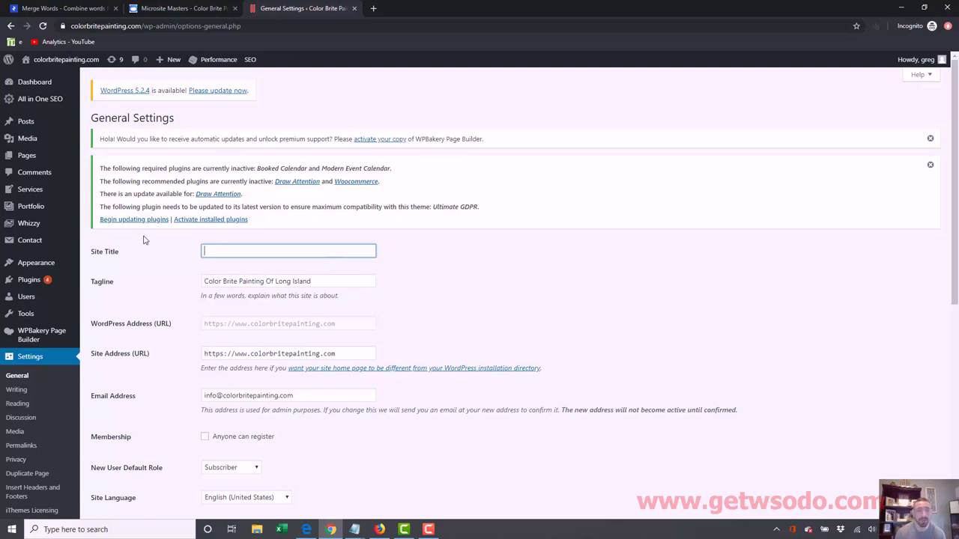
type("L")
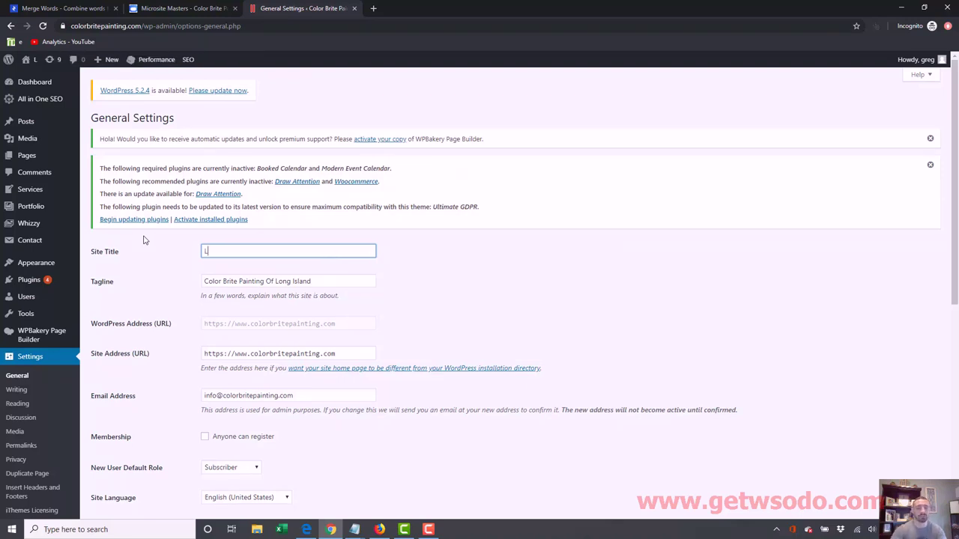
type("ong Island Painter")
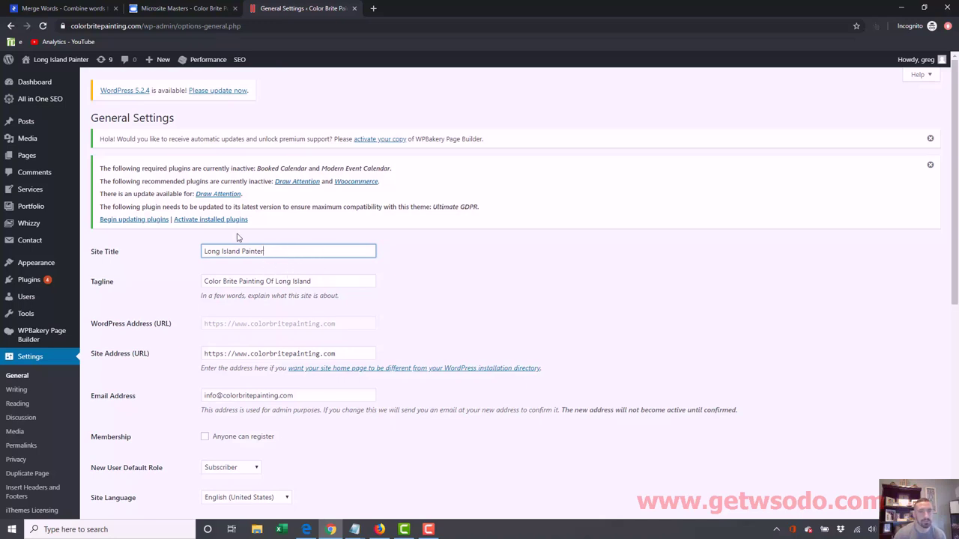
Switch to the Notepad keyword list and review the painting keyword variations
left_click_drag(956, 217, 956, 224)
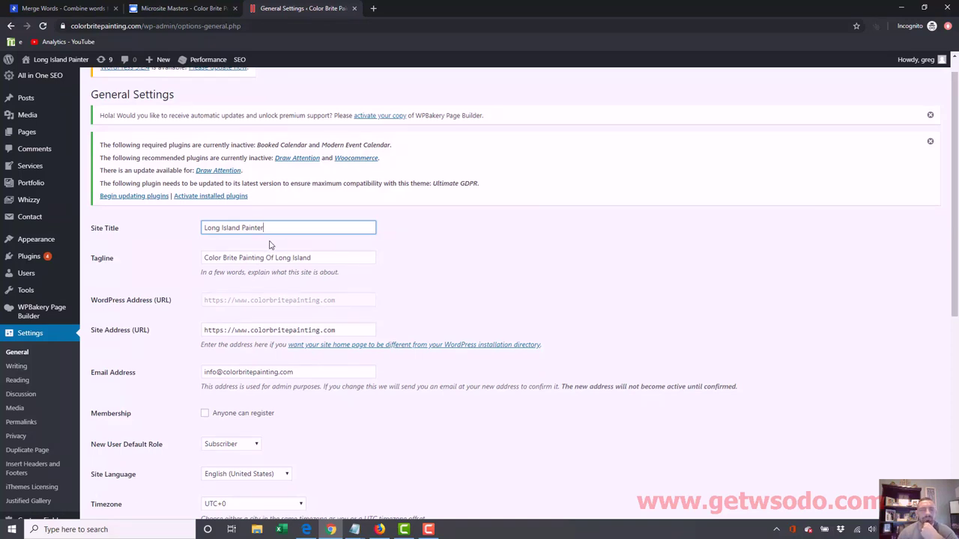
left_click(354, 530)
left_click(322, 498)
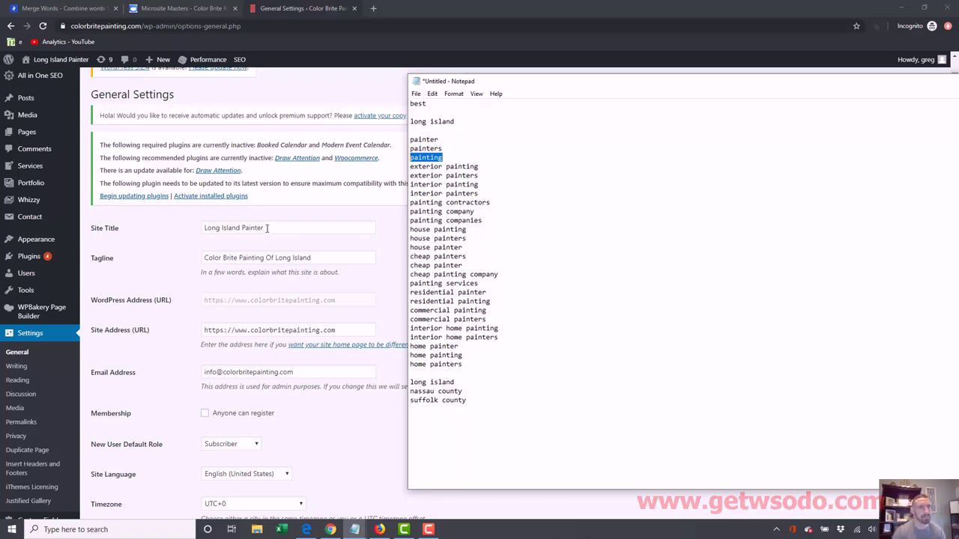
Return to the WordPress settings and compare the painter, painting and Long Island wording across the Site Title and Tagline
mouse_move(267, 229)
left_mouse_down()
mouse_move(242, 230)
mouse_move(240, 259)
left_mouse_up()
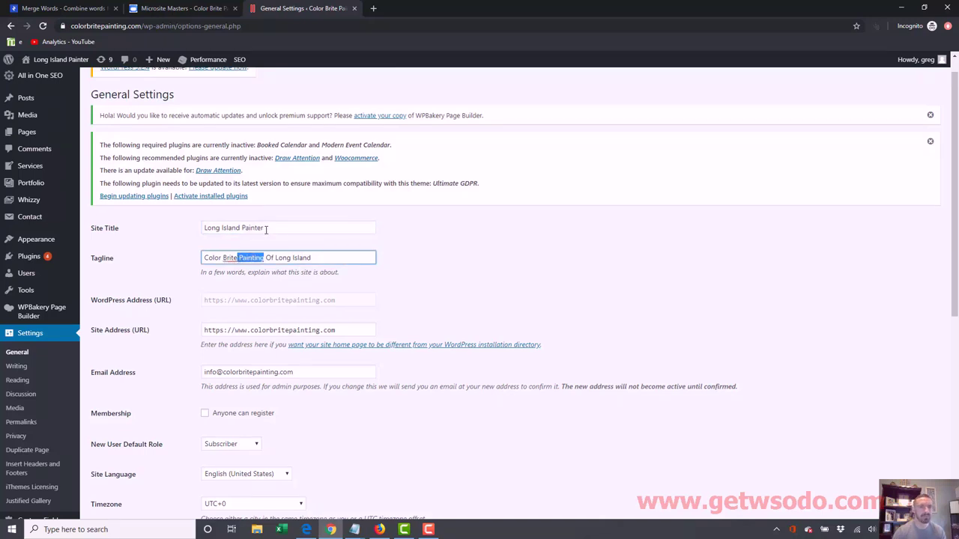
left_click_drag(265, 229, 242, 229)
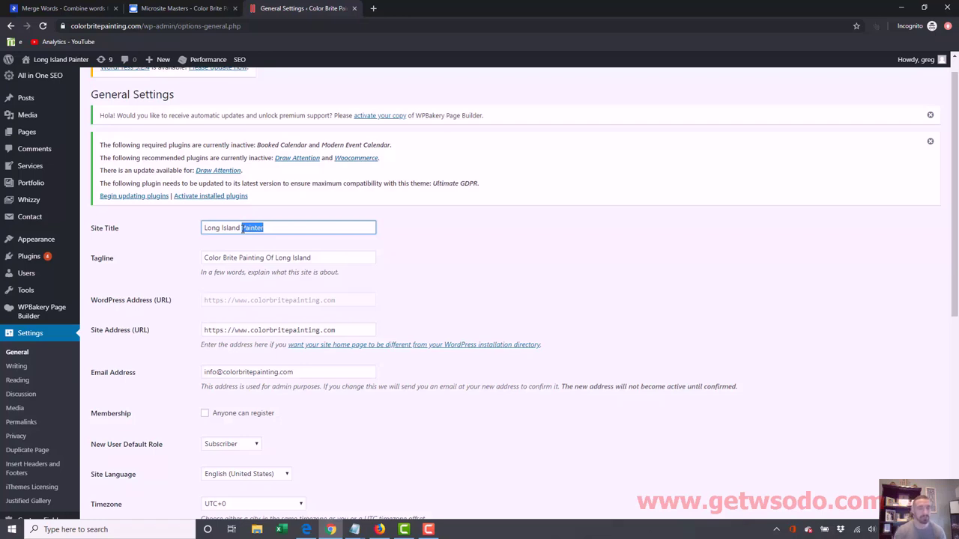
left_click(242, 230)
left_click_drag(242, 230, 277, 226)
left_click_drag(264, 258, 239, 258)
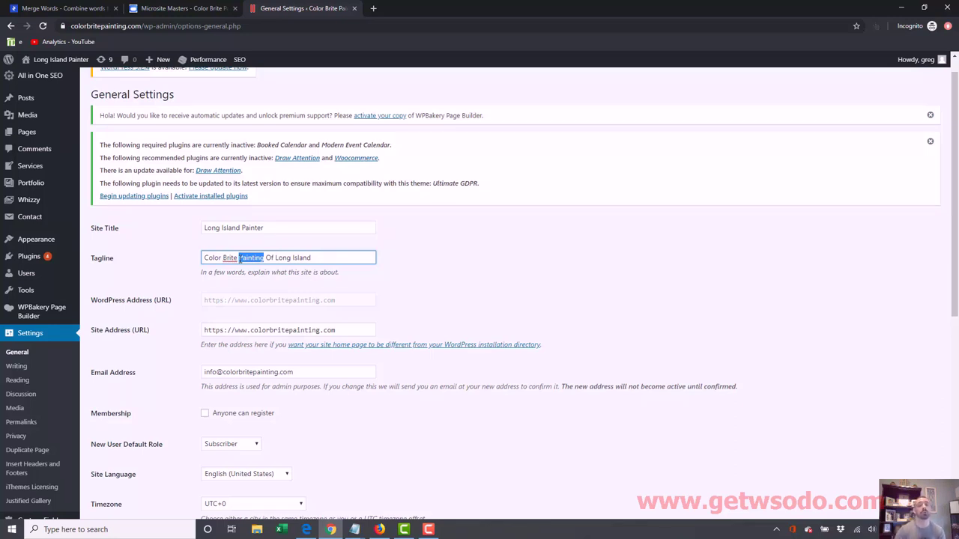
left_click_drag(275, 258, 349, 255)
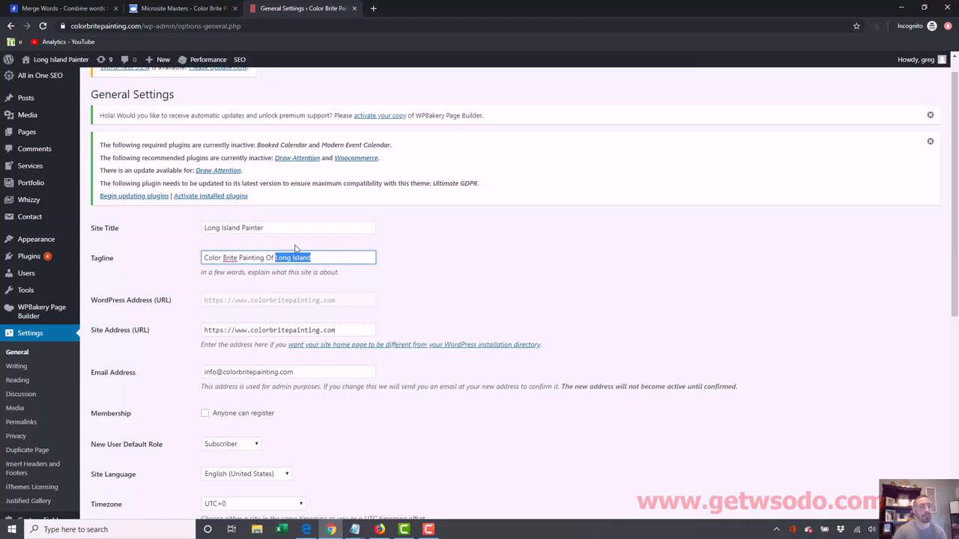
left_click_drag(240, 229, 193, 231)
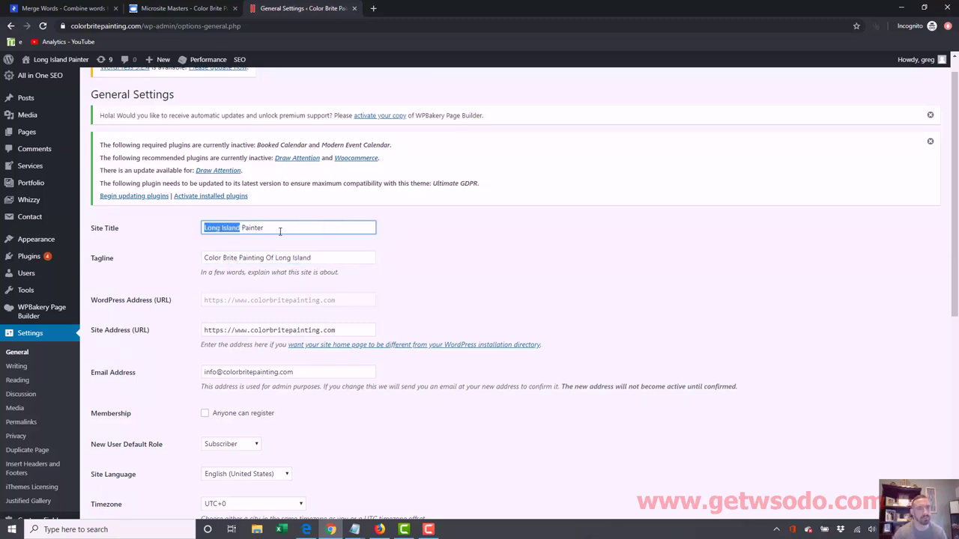
left_click_drag(280, 229, 140, 212)
mouse_move(265, 256)
left_mouse_down()
mouse_move(240, 258)
mouse_move(315, 258)
left_mouse_up()
left_click(328, 259)
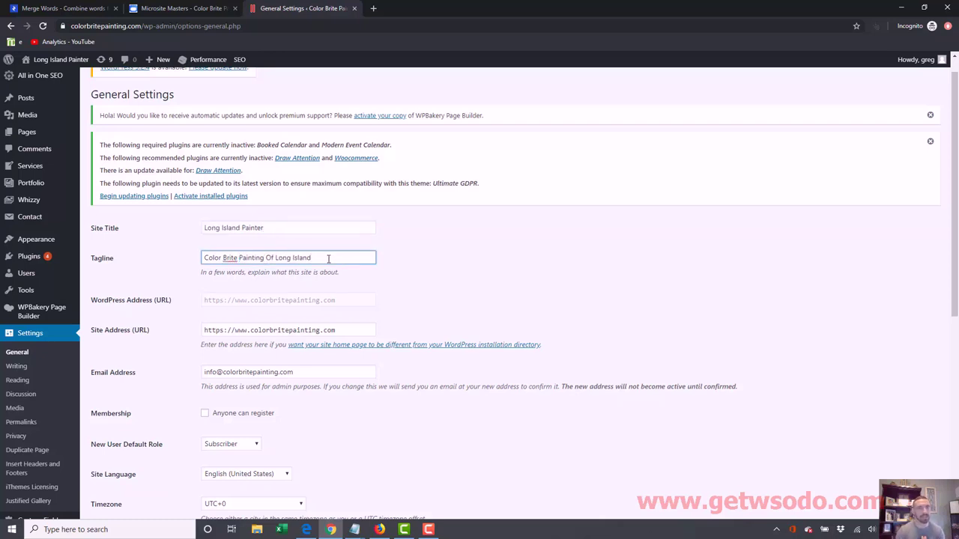
left_click(263, 228)
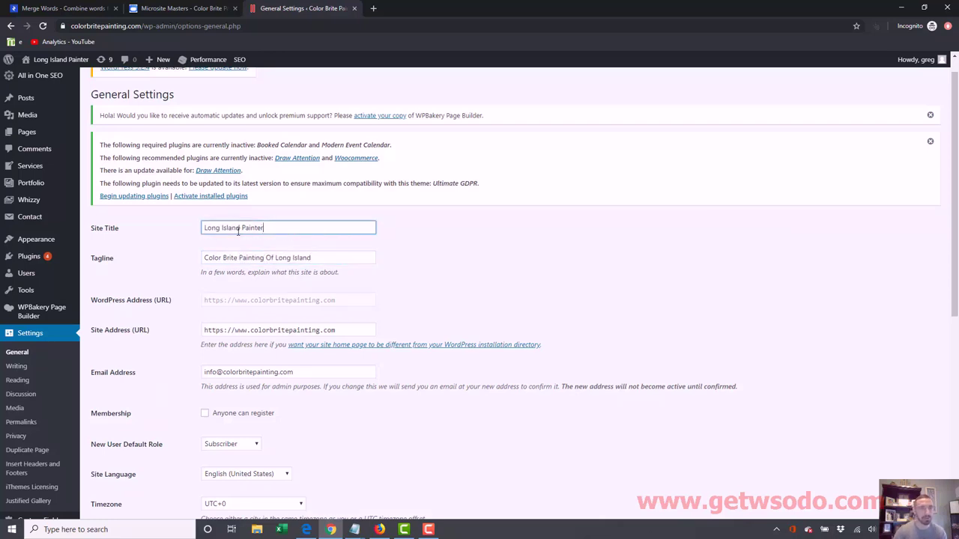
left_click_drag(264, 229, 180, 227)
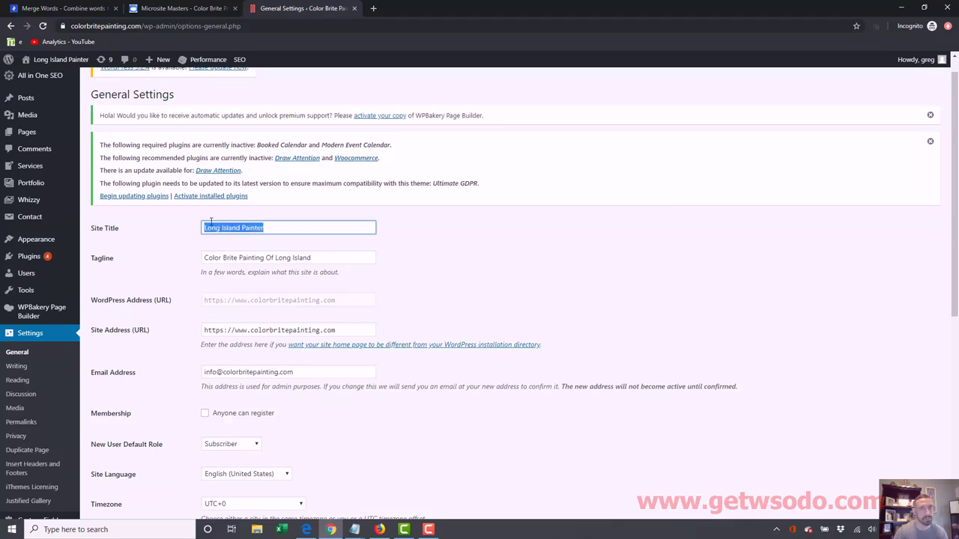
left_click(288, 224)
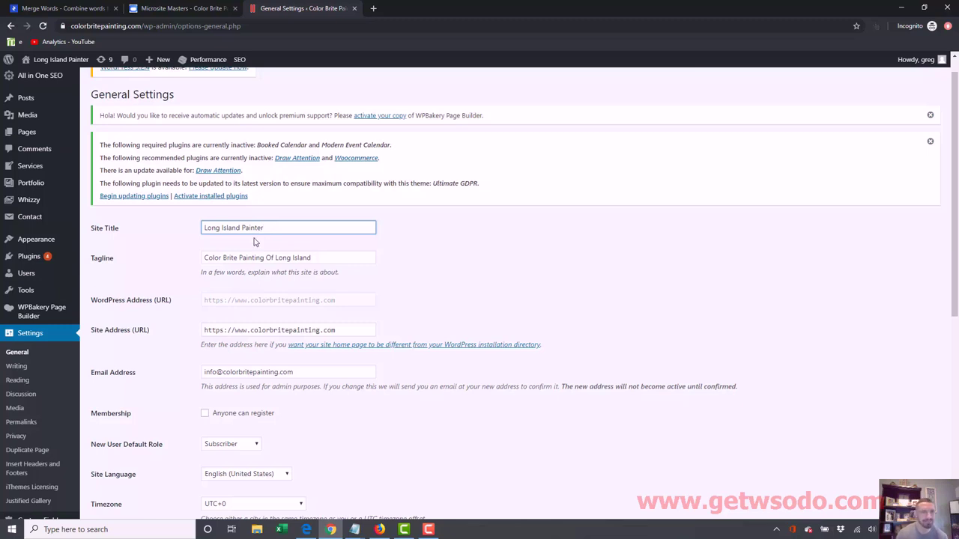
left_click(335, 257)
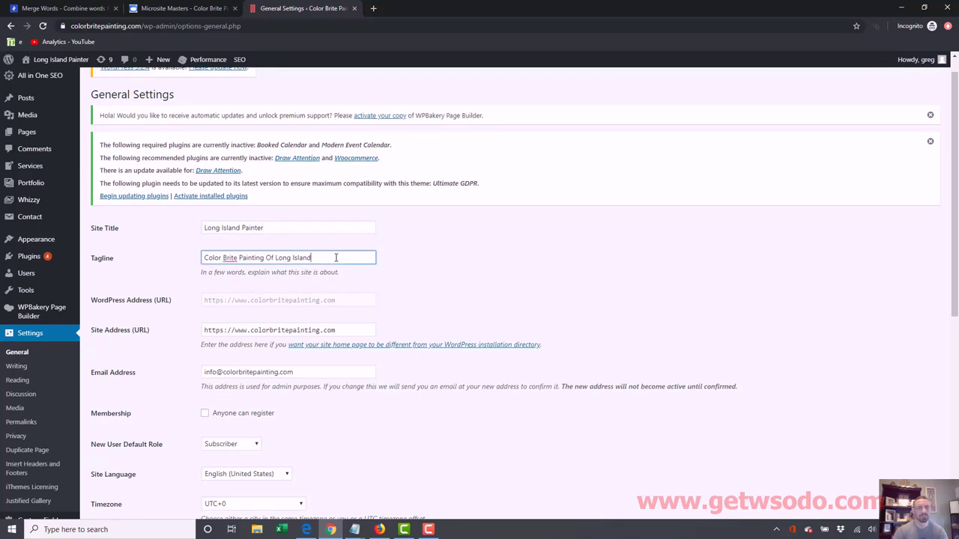
Search Google for "character count" in a new browser tab and open the WordCounter.net Character Counter
key("ctrl+t")
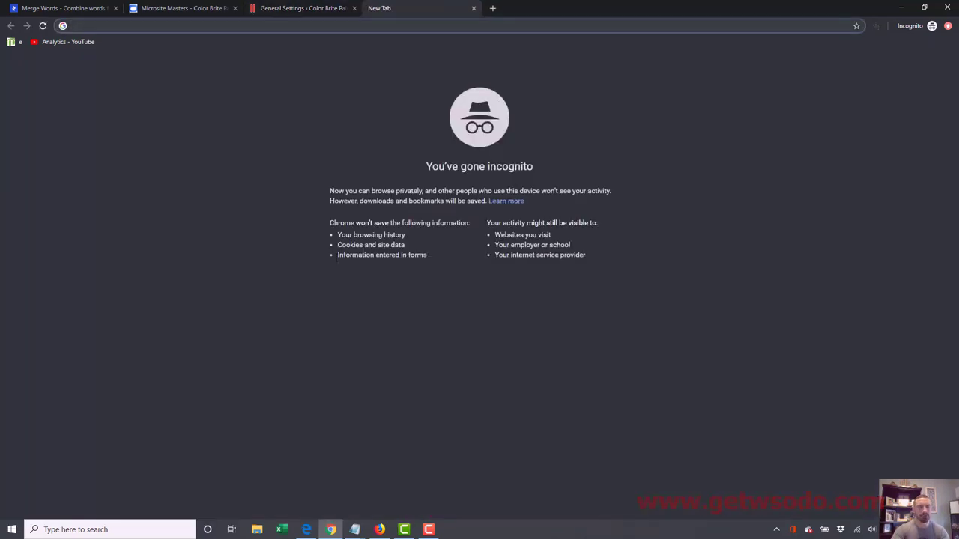
type("character count")
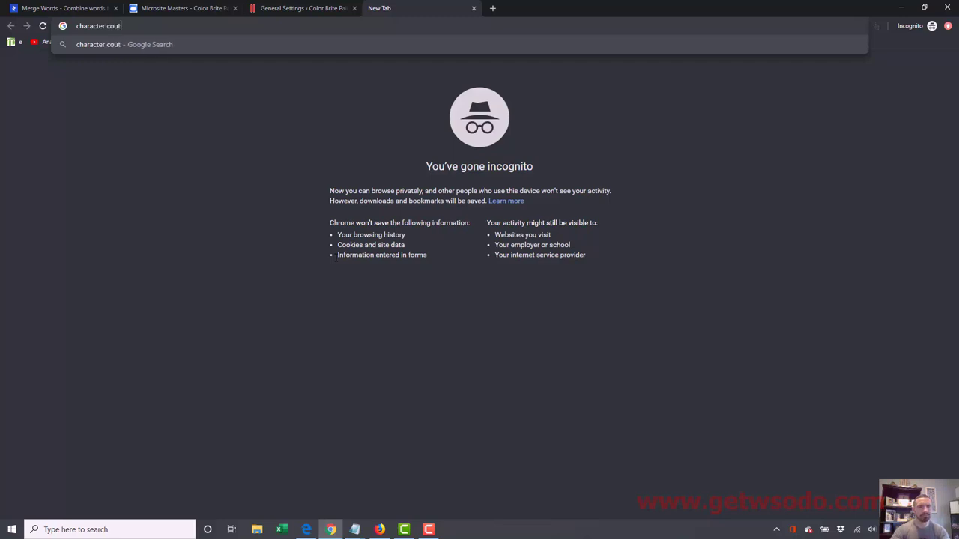
key("Return")
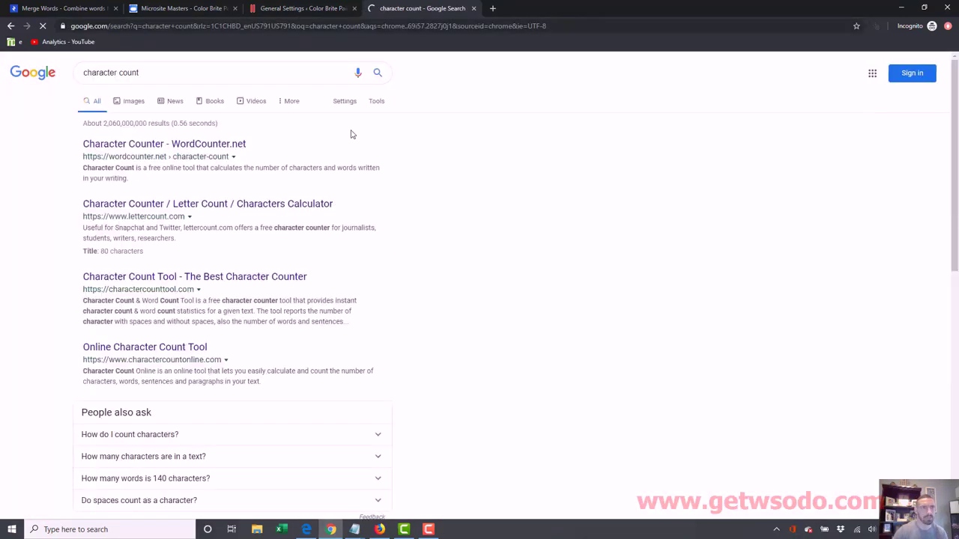
left_click(215, 144)
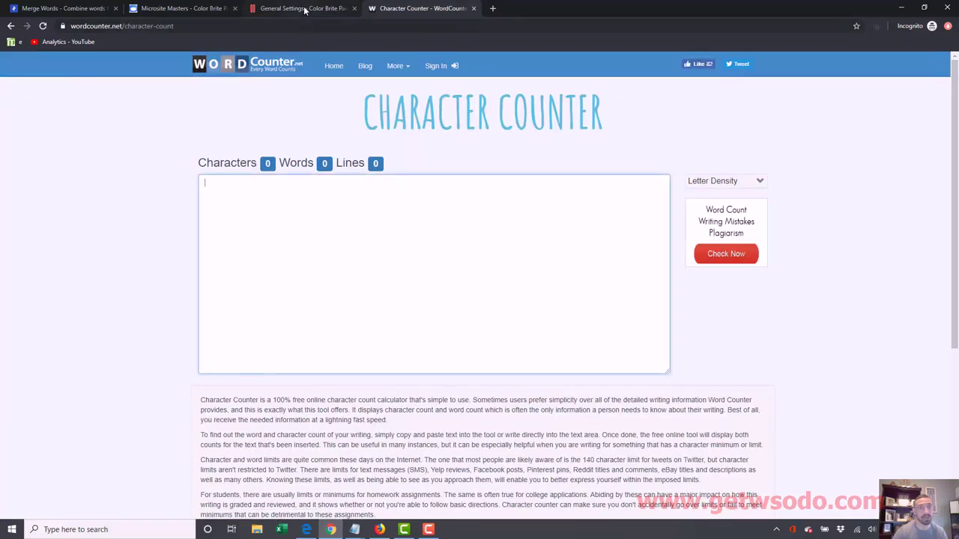
Copy the Site Title from the WordPress settings into the character counter and add a "|" separator after it
left_click(300, 8)
triple_click(303, 230)
key("ctrl+c")
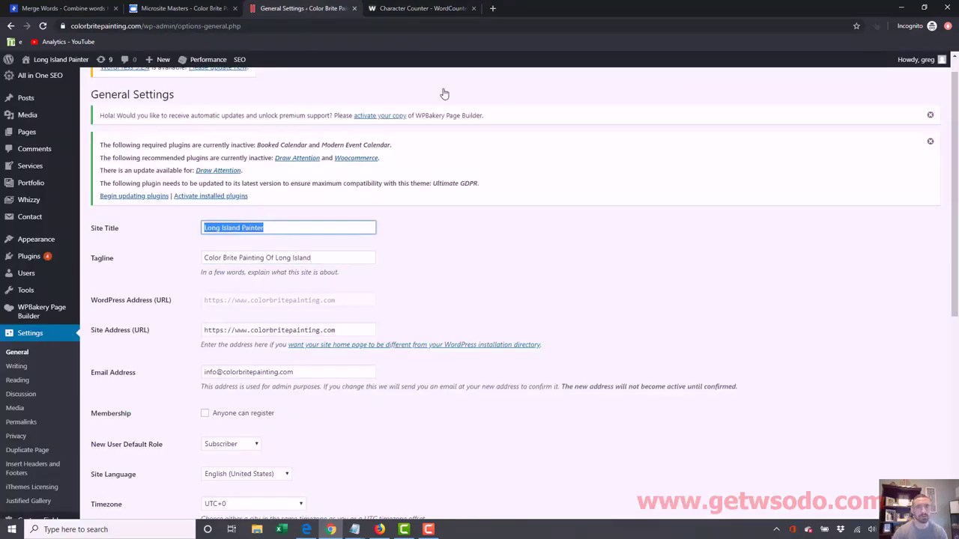
left_click(446, 7)
key("ctrl+v")
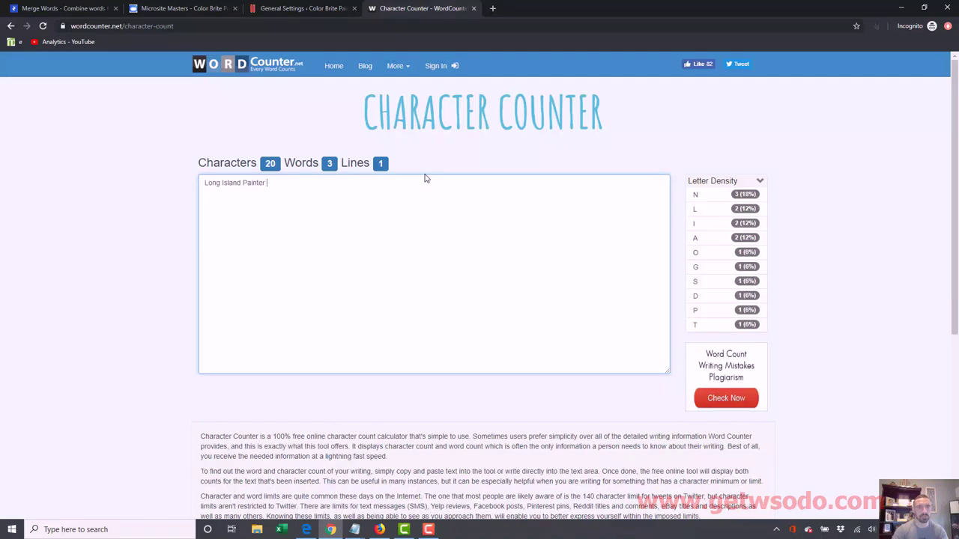
type("|")
Copy the Tagline from the WordPress settings into the character counter after the separator
left_click(311, 8)
left_click_drag(324, 256, 102, 250)
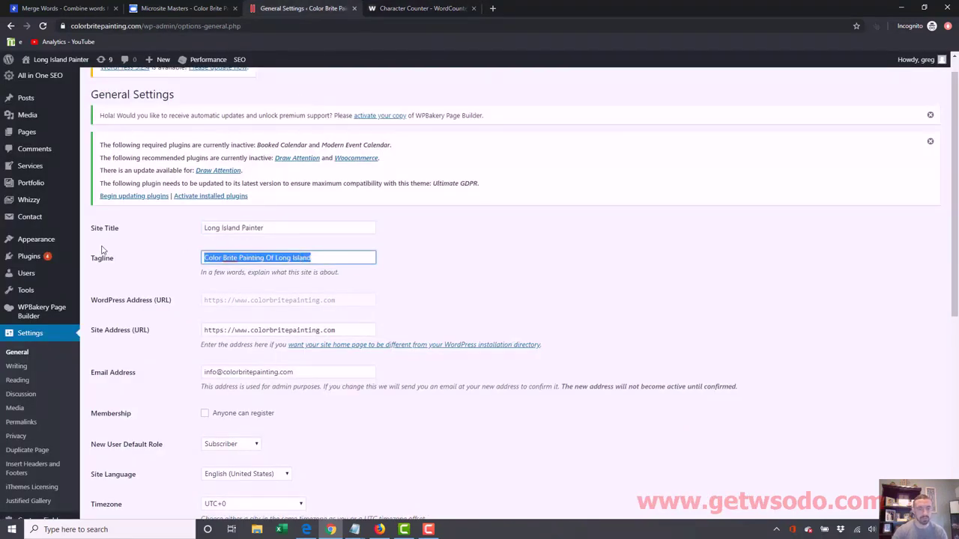
key("ctrl+c")
left_click(417, 9)
key("ctrl+v")
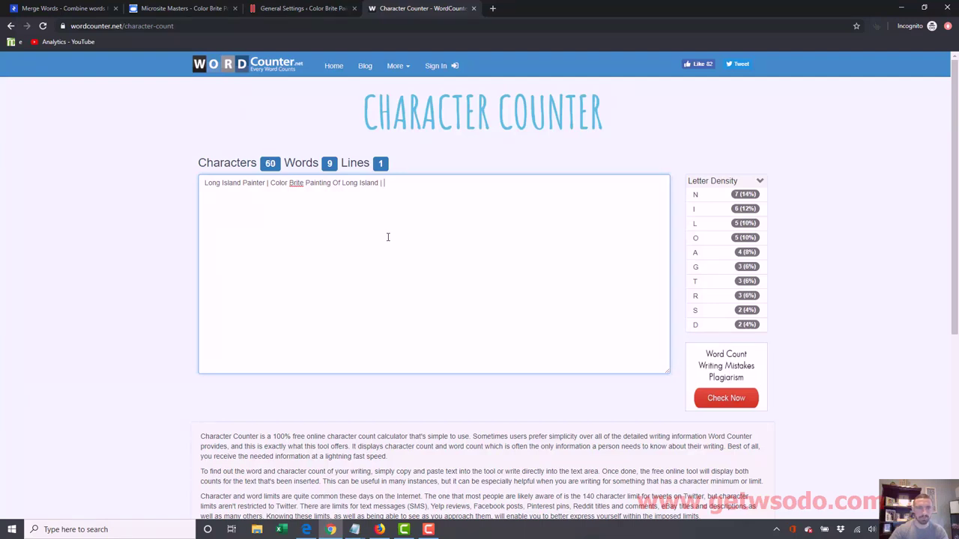
Try "| Top Contractor" at the end of the combined title in the character counter, and remove it again
type("| Top Contractor")
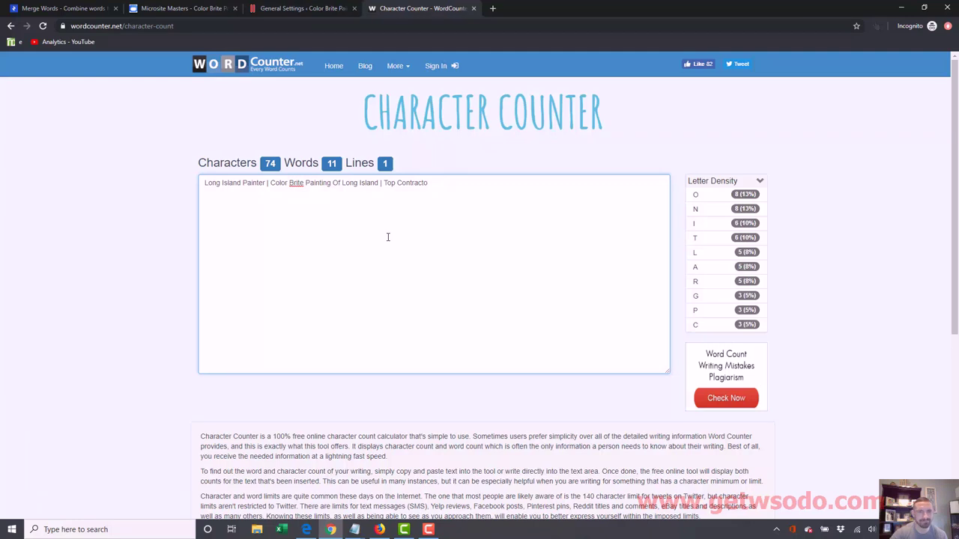
key("BackSpace")
key("BackSpace")
key("BackSpace")
key("BackSpace")
key("BackSpace")
key("BackSpace")
key("BackSpace")
key("BackSpace")
key("BackSpace")
key("BackSpace")
key("BackSpace")
key("BackSpace")
key("BackSpace")
key("BackSpace")
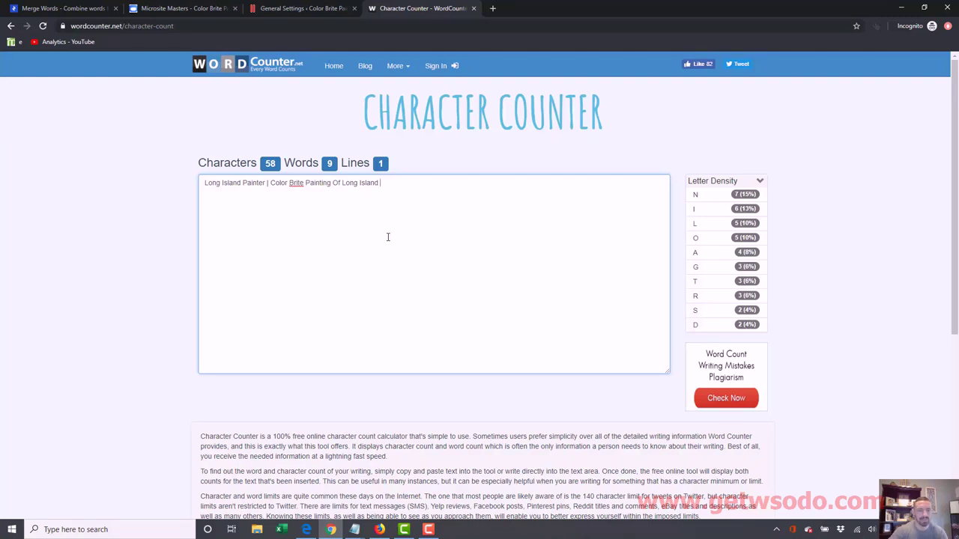
Try "Contractors" directly after the final "Long Island" in the combined title, and delete the word again
type("Contractors")
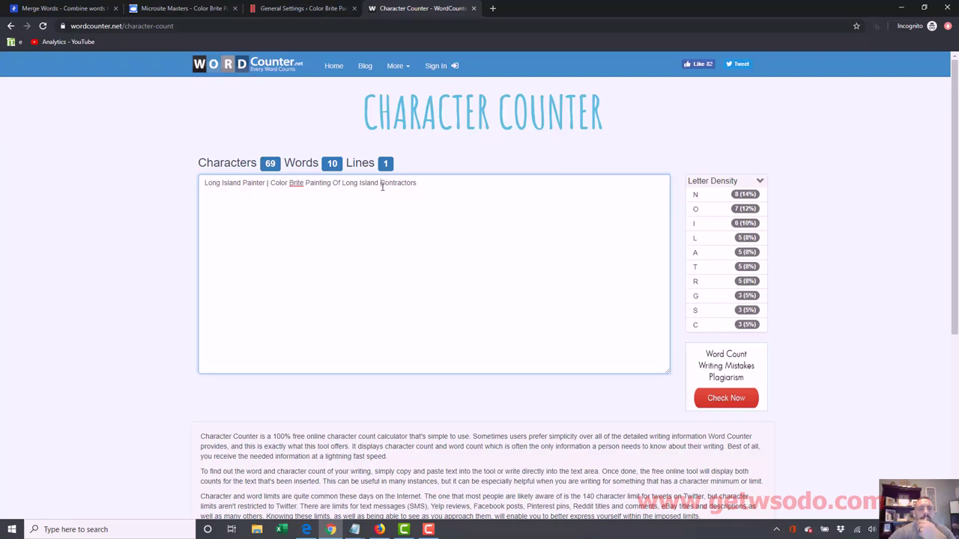
double_click(423, 184)
key("BackSpace")
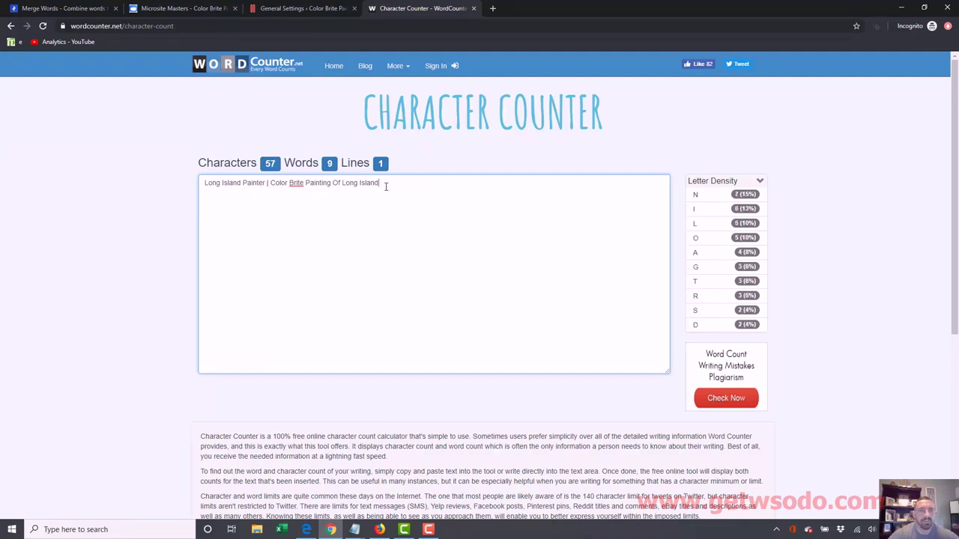
Try "Contractors" between "Painting" and "Of Long Island" in the combined title, and delete it again
left_click_drag(386, 187, 271, 188)
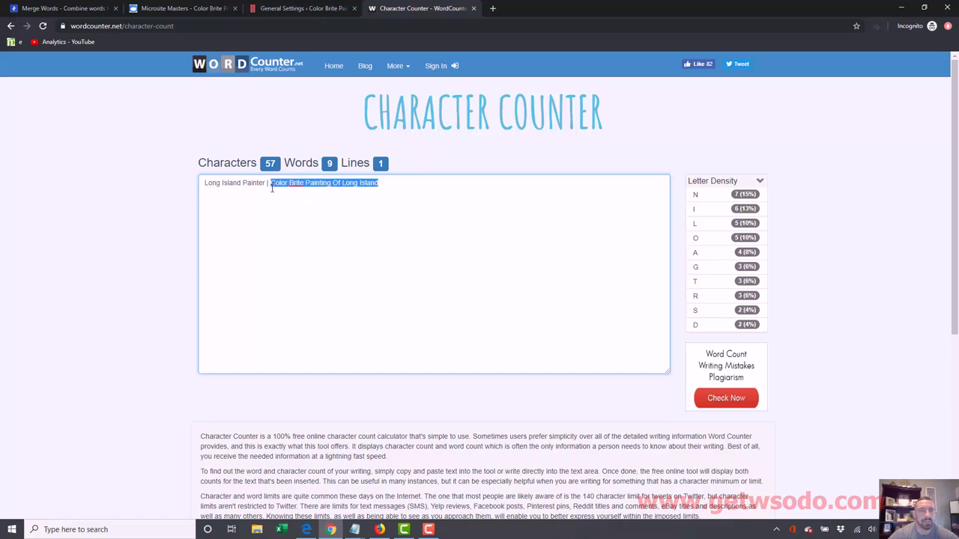
left_click(334, 185)
type("Contract")
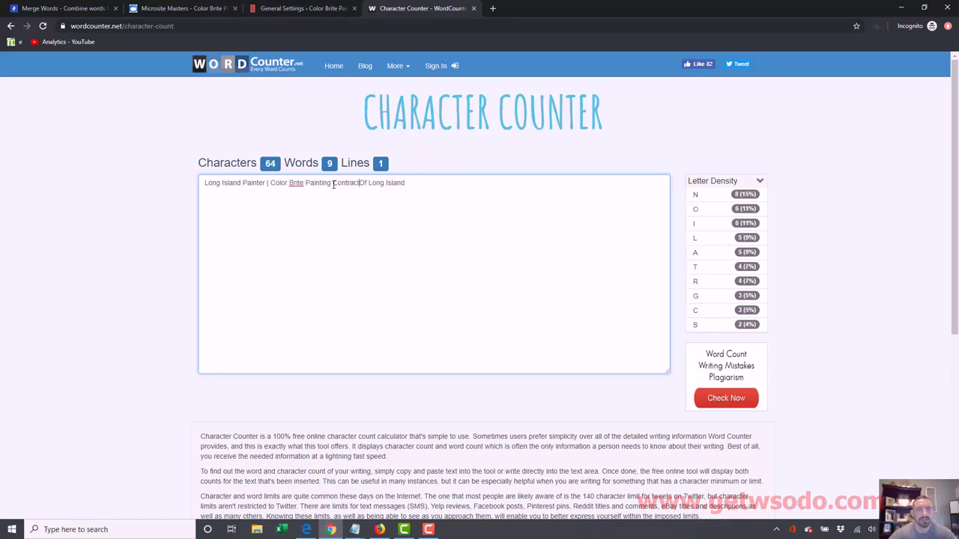
type("ors")
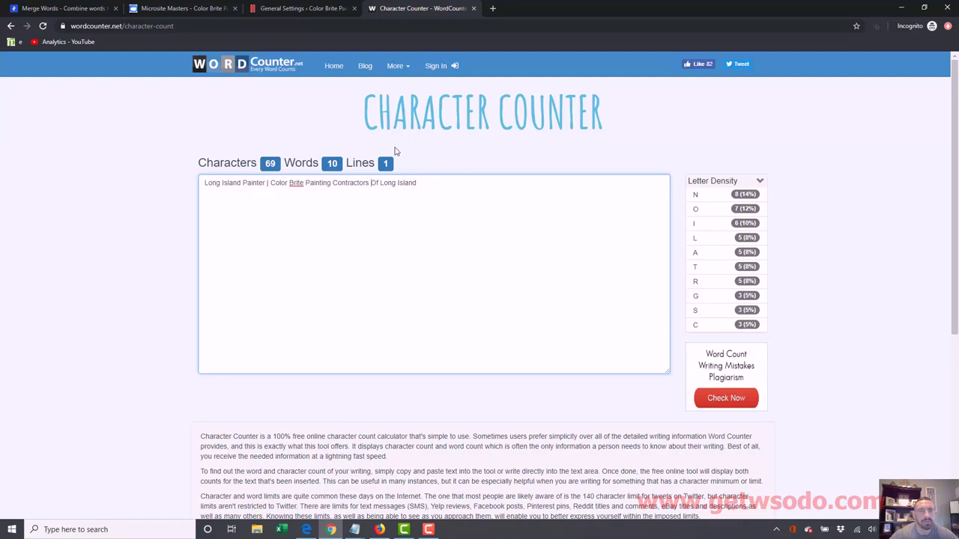
key("BackSpace")
key("BackSpace")
key("BackSpace")
key("BackSpace")
key("BackSpace")
key("BackSpace")
key("BackSpace")
key("BackSpace")
key("BackSpace")
key("BackSpace")
key("BackSpace")
key("BackSpace")
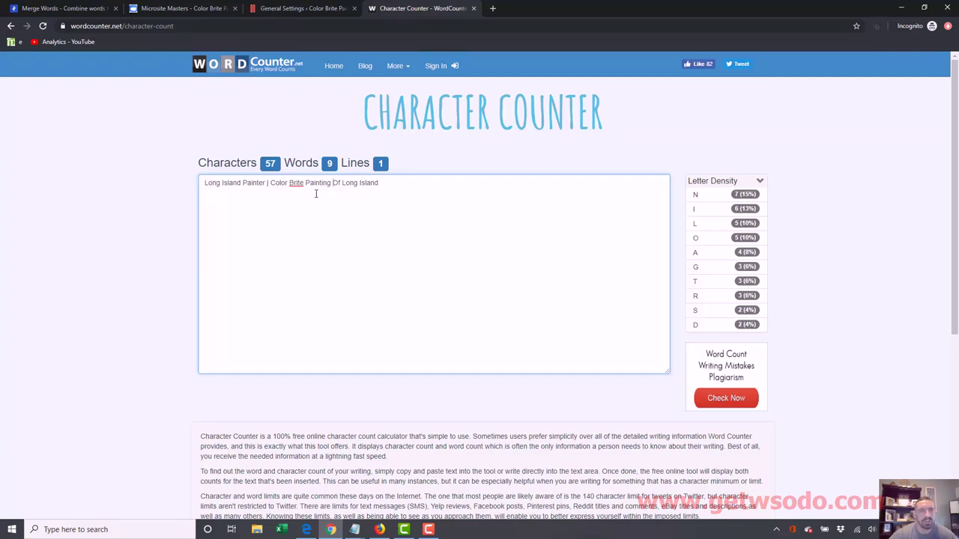
Switch back to the WordPress settings and review the "Long Island" wording in the Tagline
left_click(274, 9)
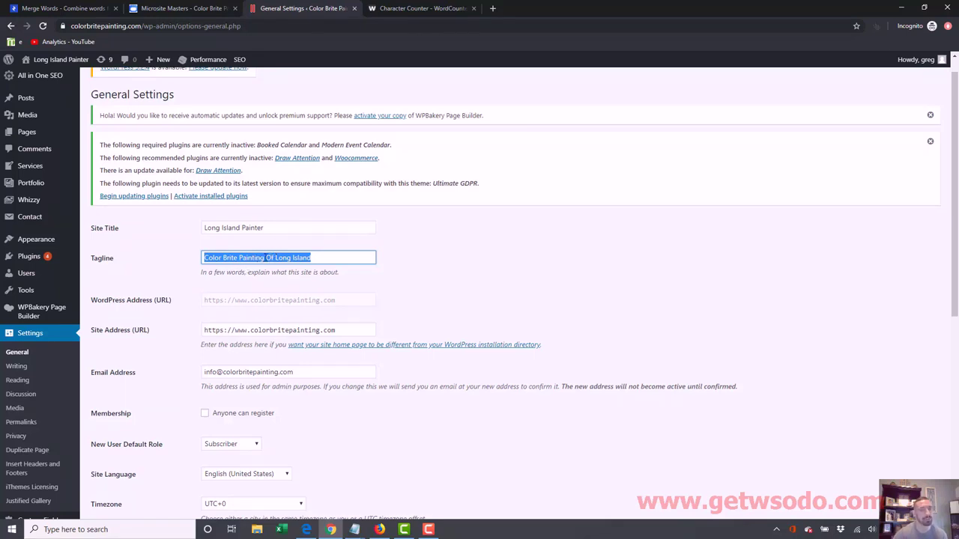
left_click(266, 258)
left_click_drag(313, 258, 275, 259)
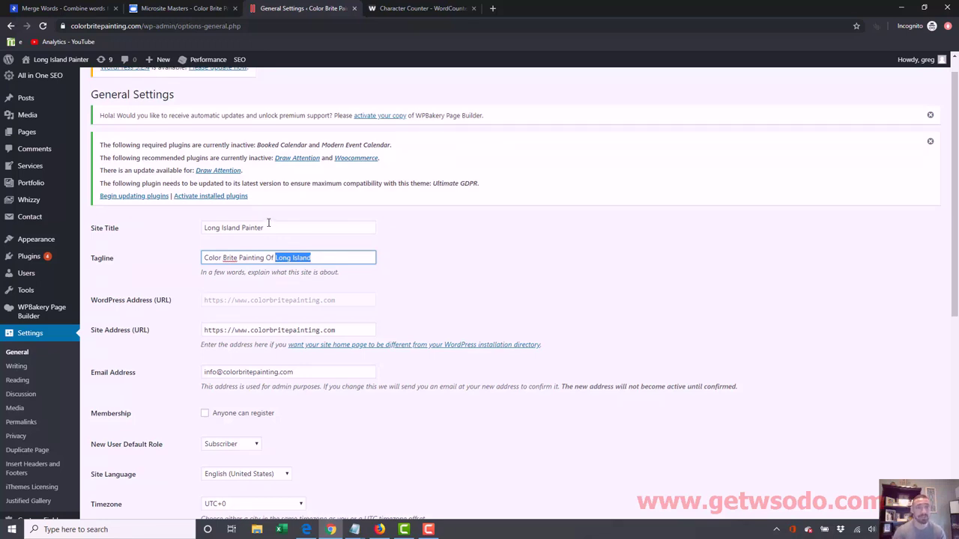
Review the "Long Island Painter" Site Title against the word "Painting" in the Tagline
left_click_drag(266, 227, 202, 228)
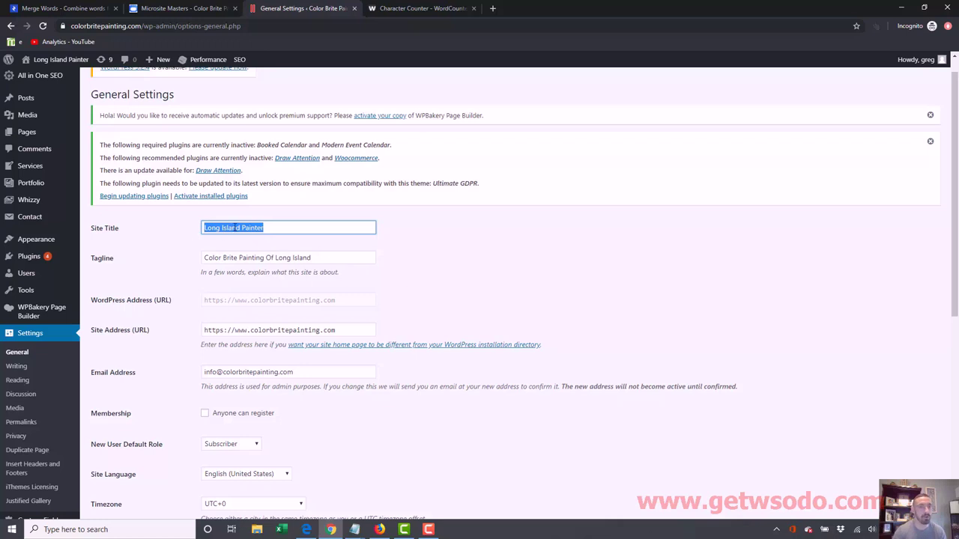
left_click(272, 226)
mouse_move(272, 226)
left_mouse_down()
mouse_move(250, 227)
mouse_move(239, 258)
left_mouse_up()
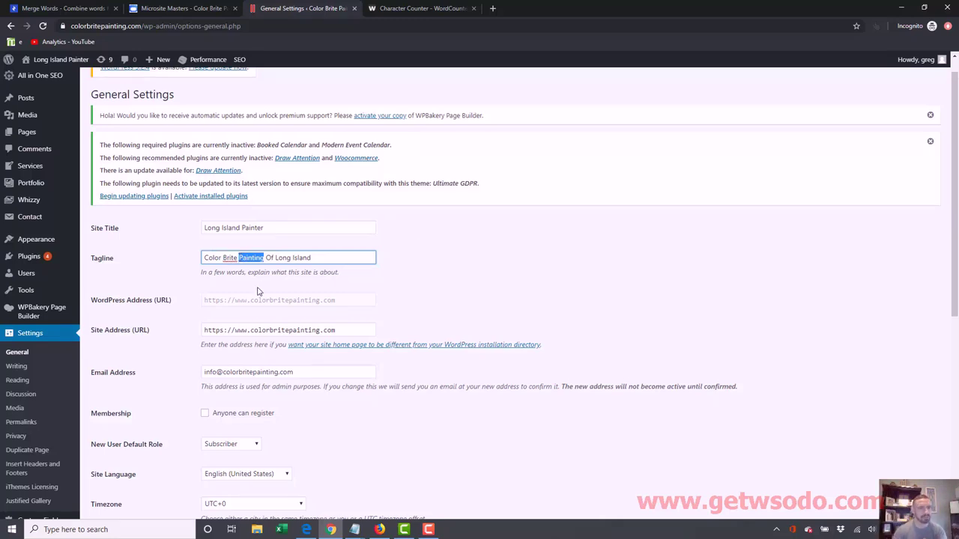
left_click_drag(266, 227, 189, 229)
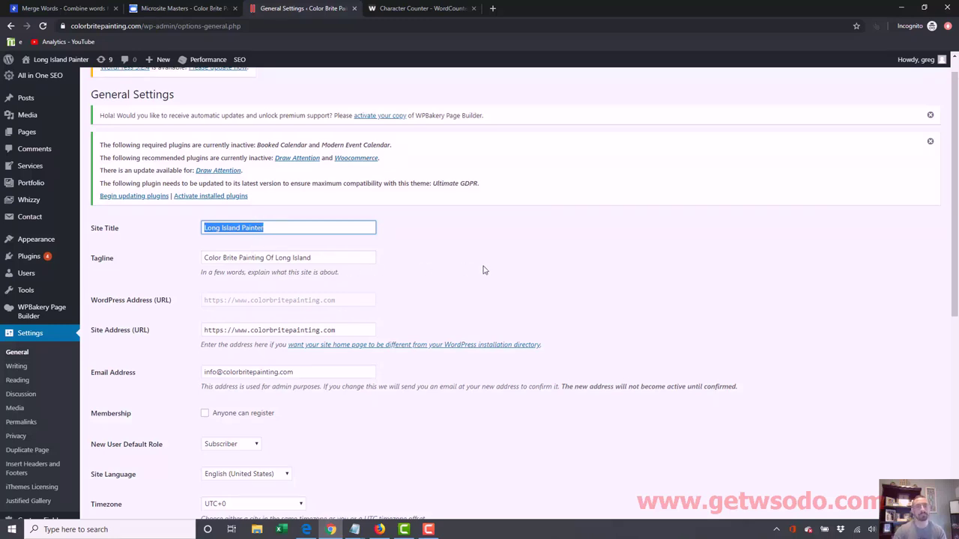
left_click_drag(956, 188, 956, 217)
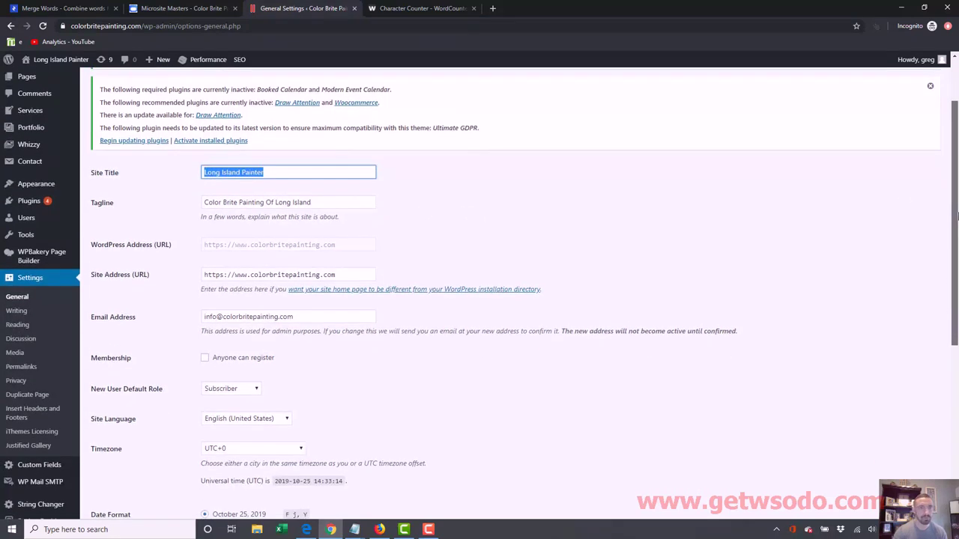
left_click(283, 173)
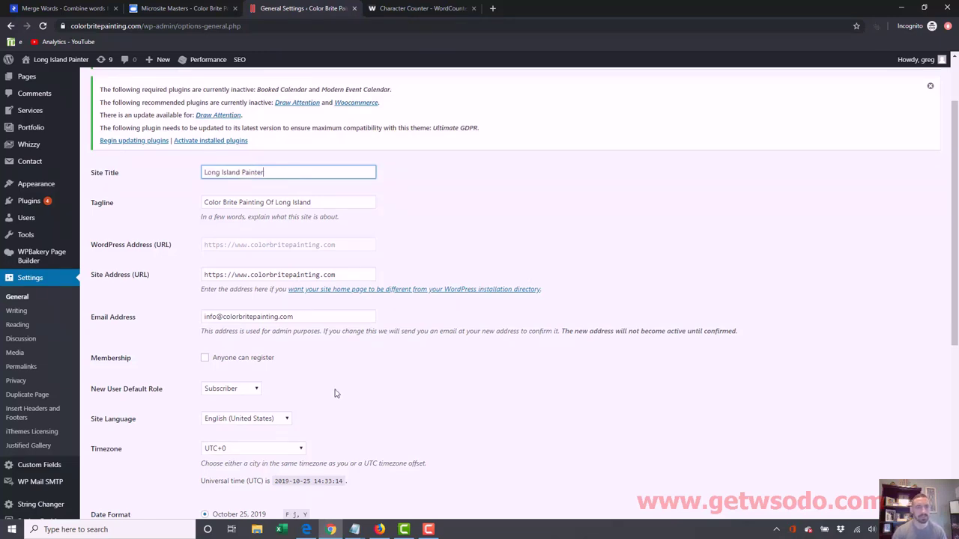
Switch to Firefox and search Google for "long island painter" to check its keyword data
left_click(379, 530)
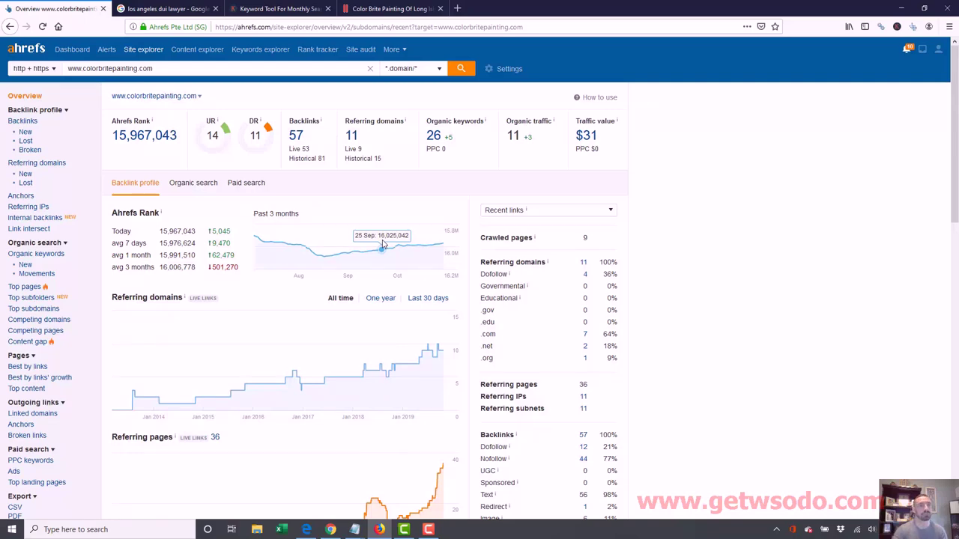
left_click(165, 8)
left_click(120, 75)
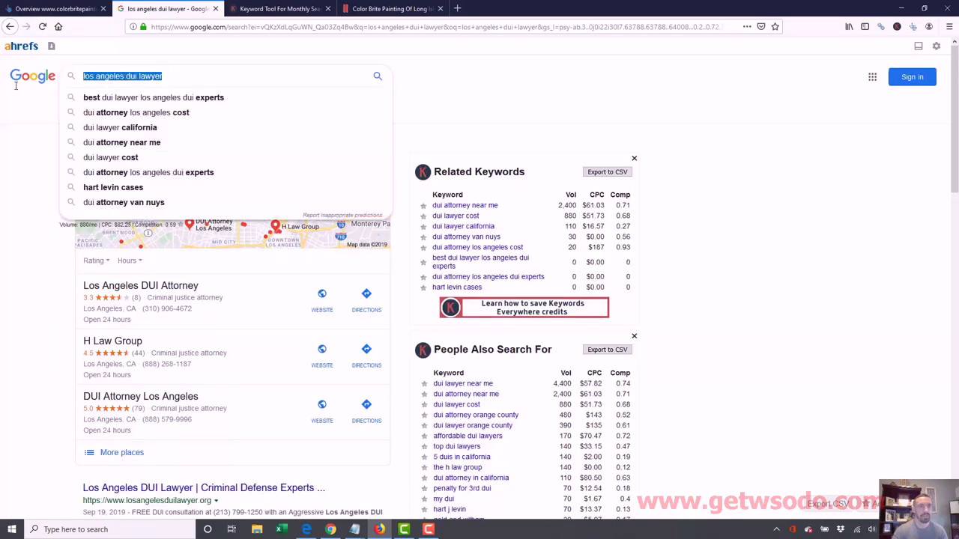
type("long")
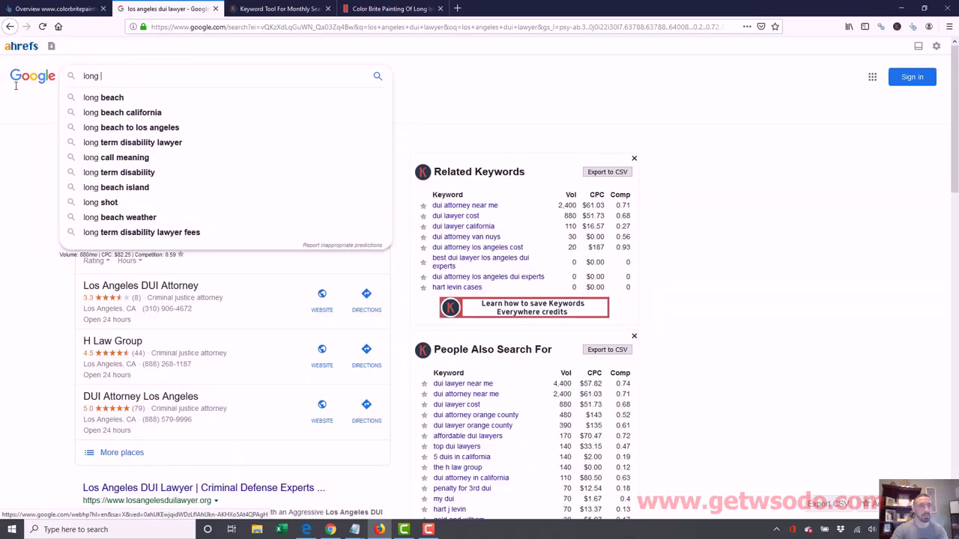
type(" i")
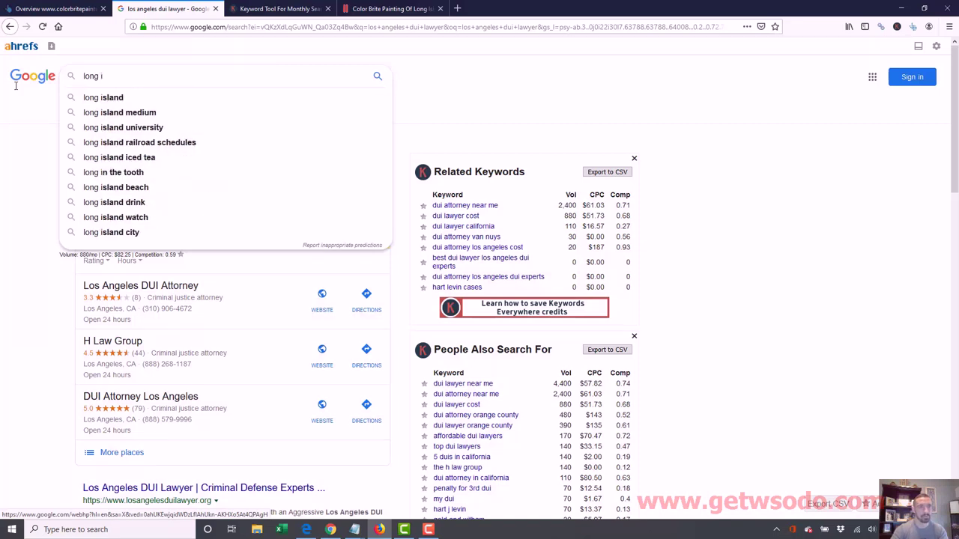
type("sland pa")
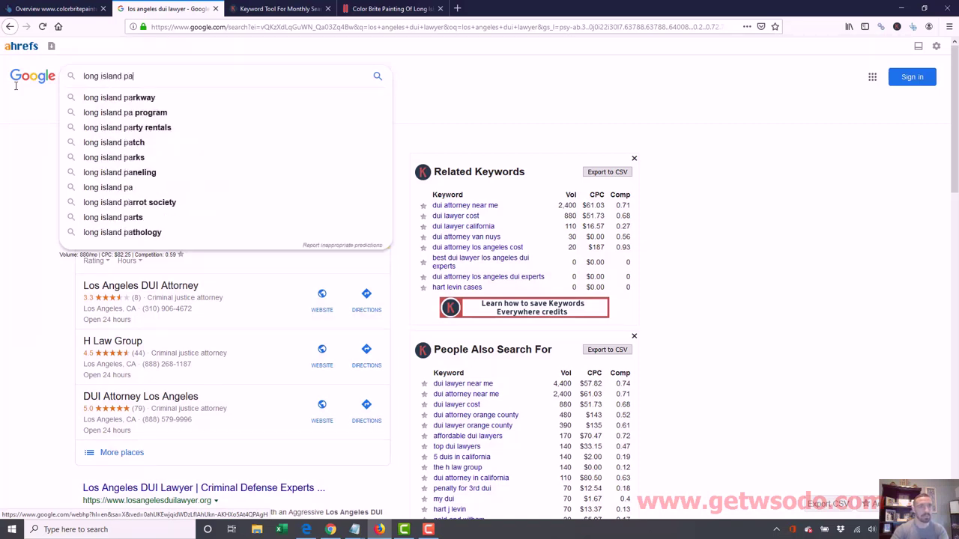
type("inter")
key("Return")
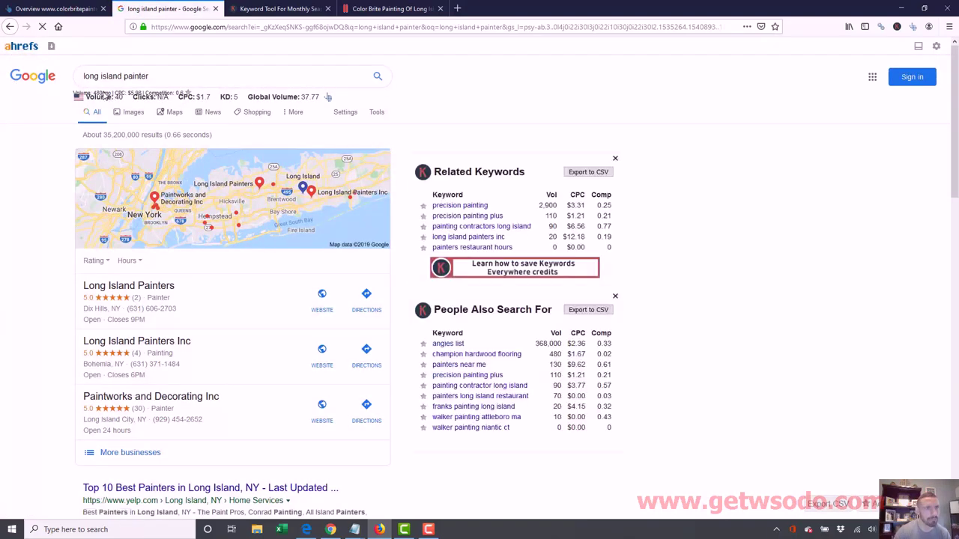
Search Google for the plural "long island painters" to compare its keyword data
left_click(175, 75)
type("s")
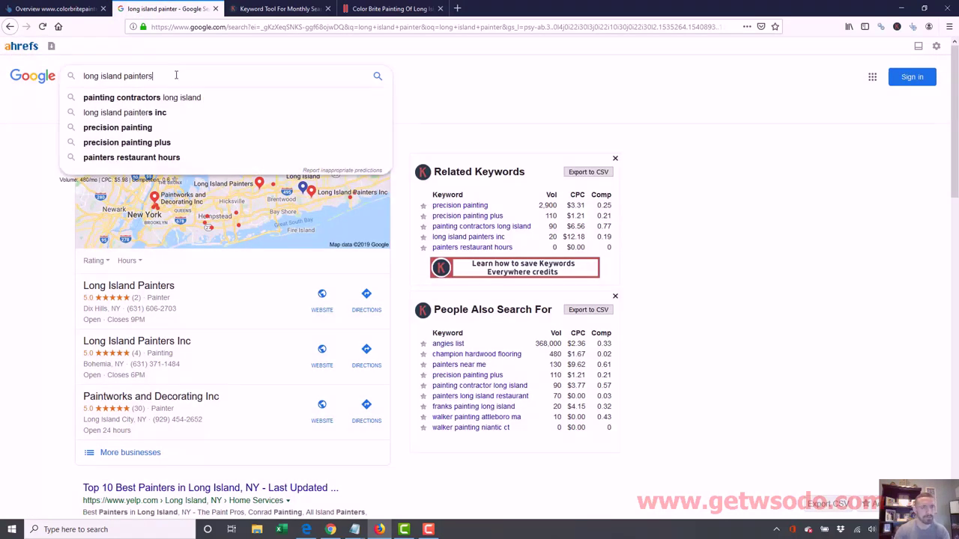
key("Return")
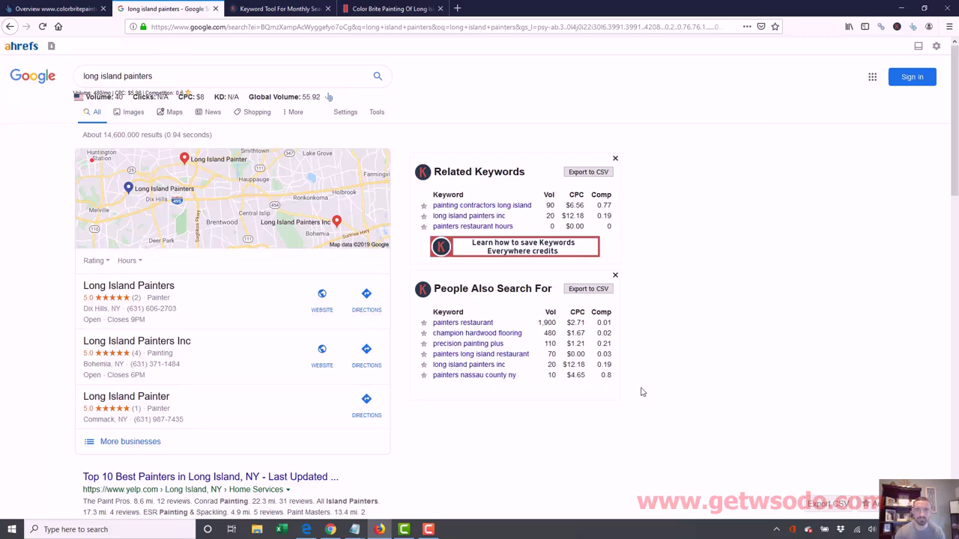
Return to WordPress General Settings in Chrome and save the changed Site Title and Tagline
left_click(332, 530)
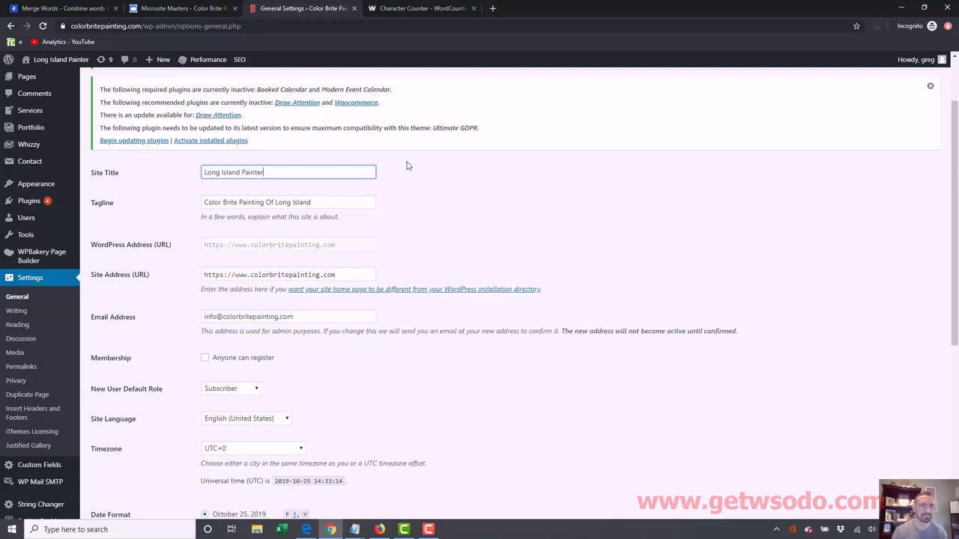
scroll(281, 434, "down", 5)
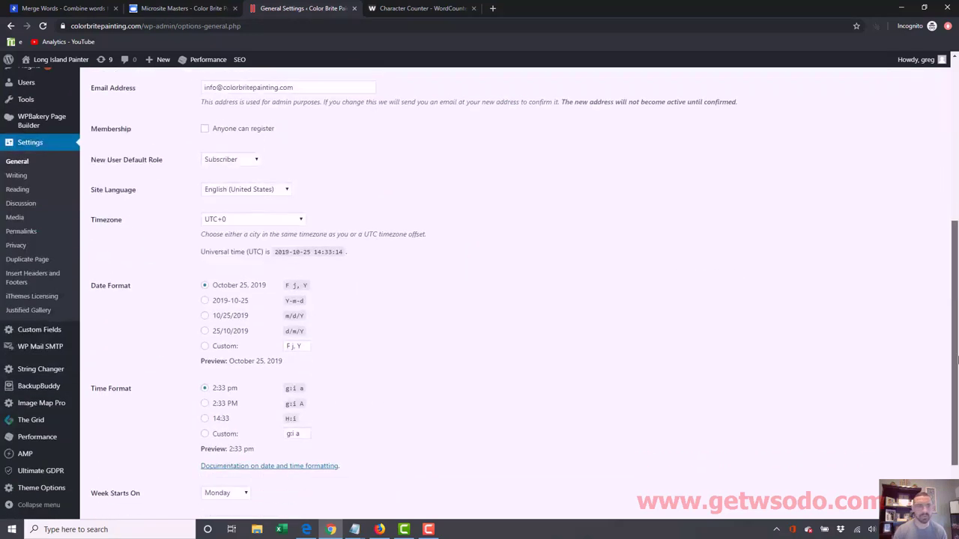
left_click(122, 487)
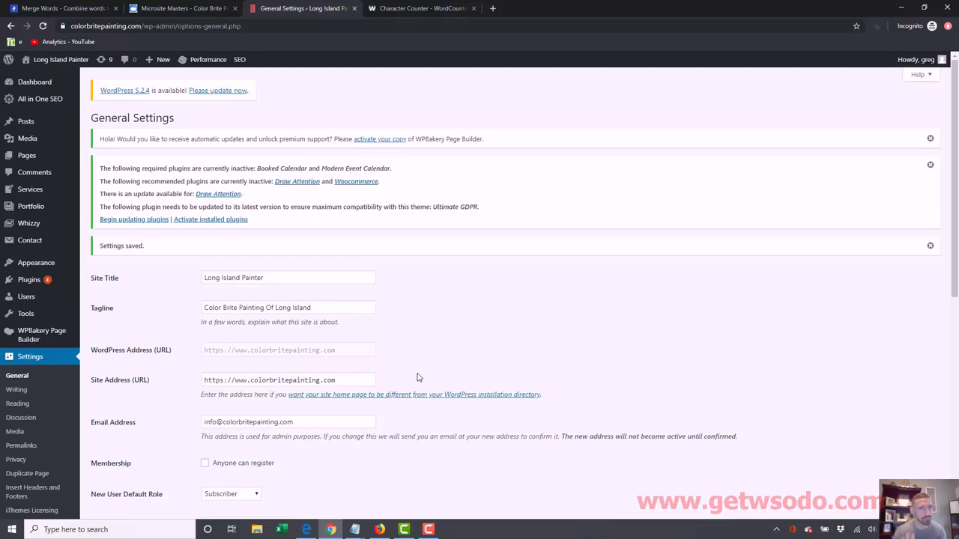
left_click(428, 530)
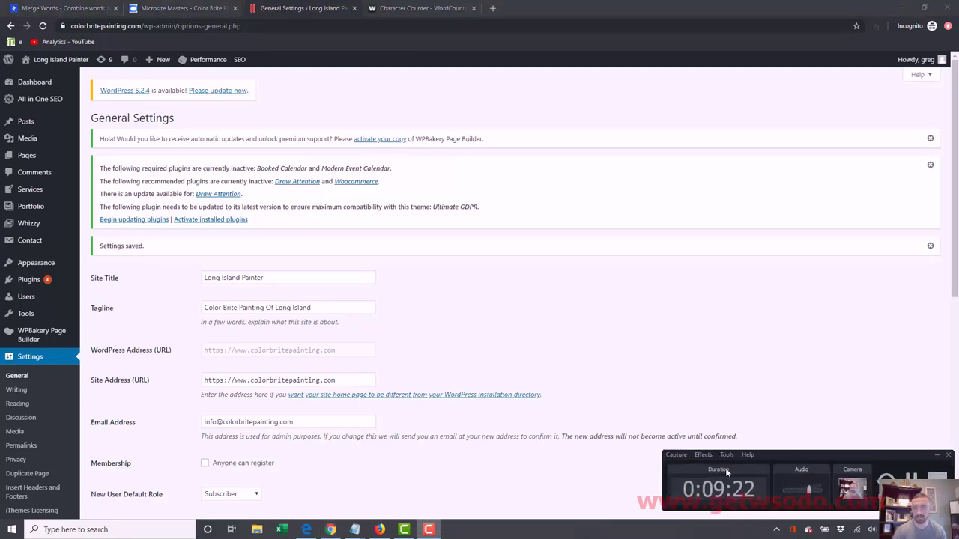
left_click(936, 455)
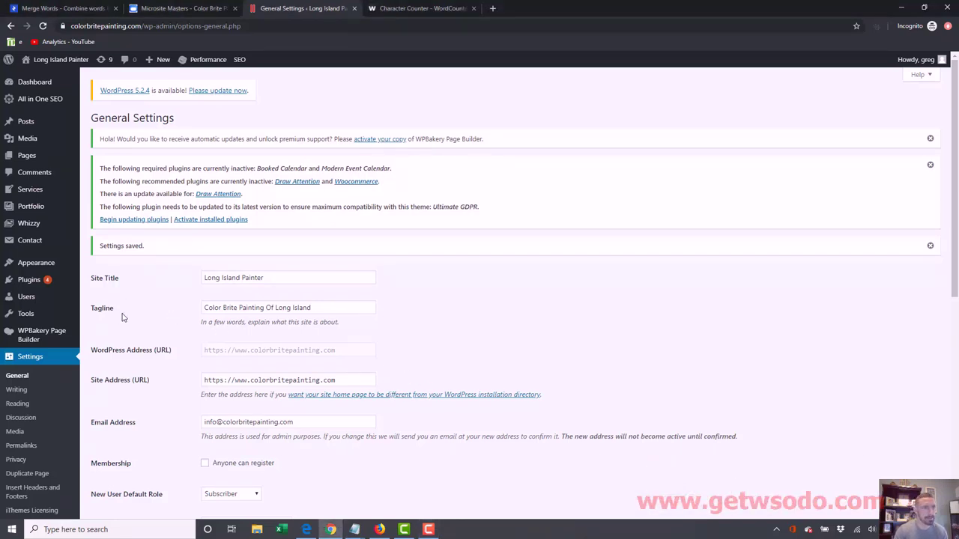
Open the Color Brite Painting front page from the WordPress page list in the WPBakery frontend editor
left_click(41, 157)
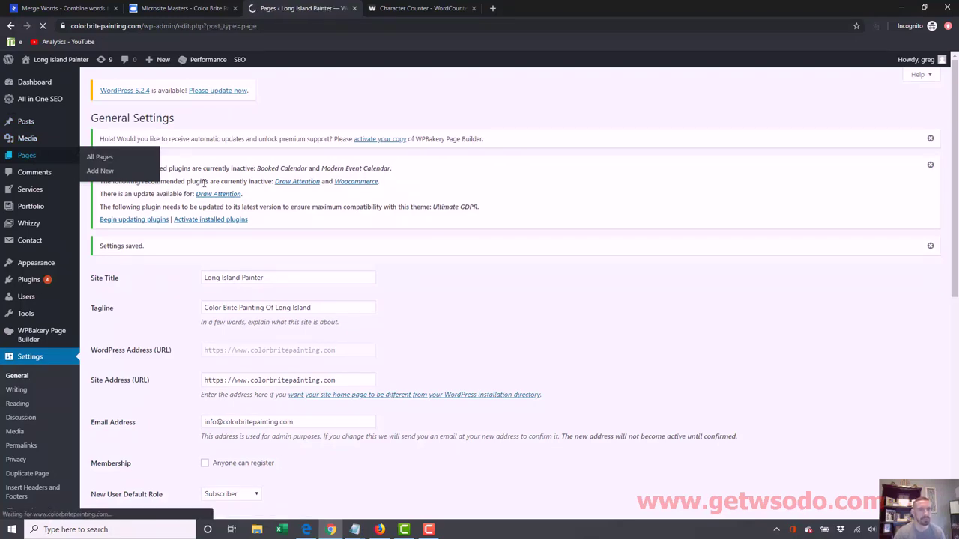
mouse_move(956, 150)
left_mouse_down()
mouse_move(957, 442)
mouse_move(956, 297)
left_mouse_up()
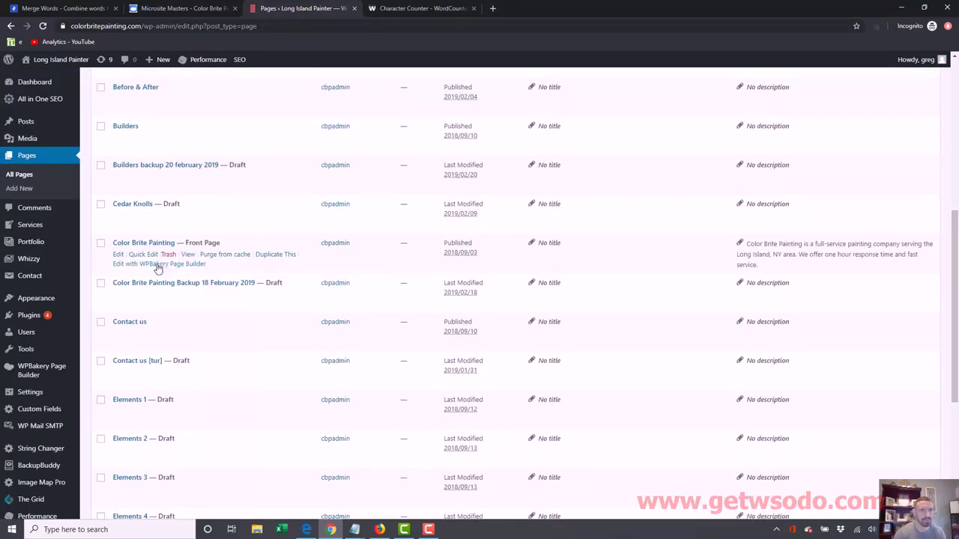
left_click(161, 243)
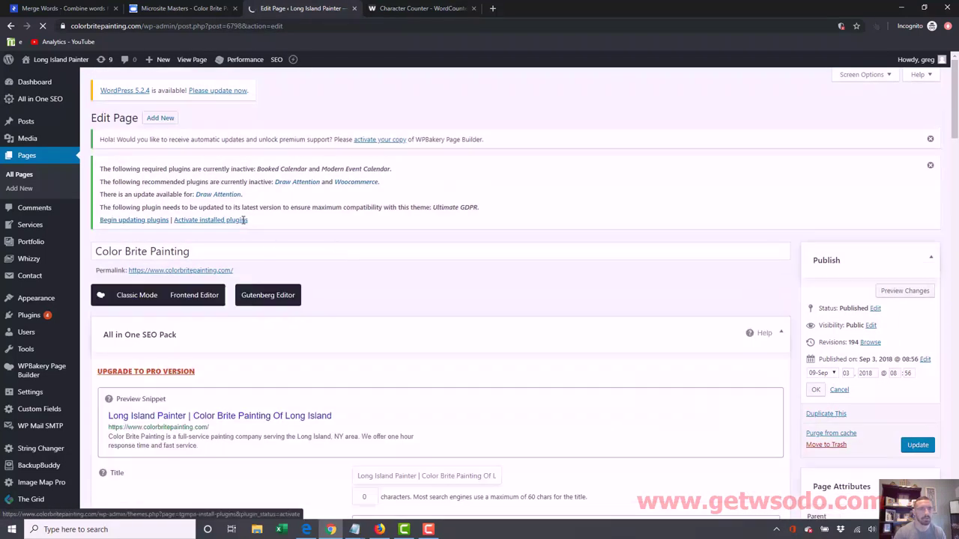
left_click(194, 297)
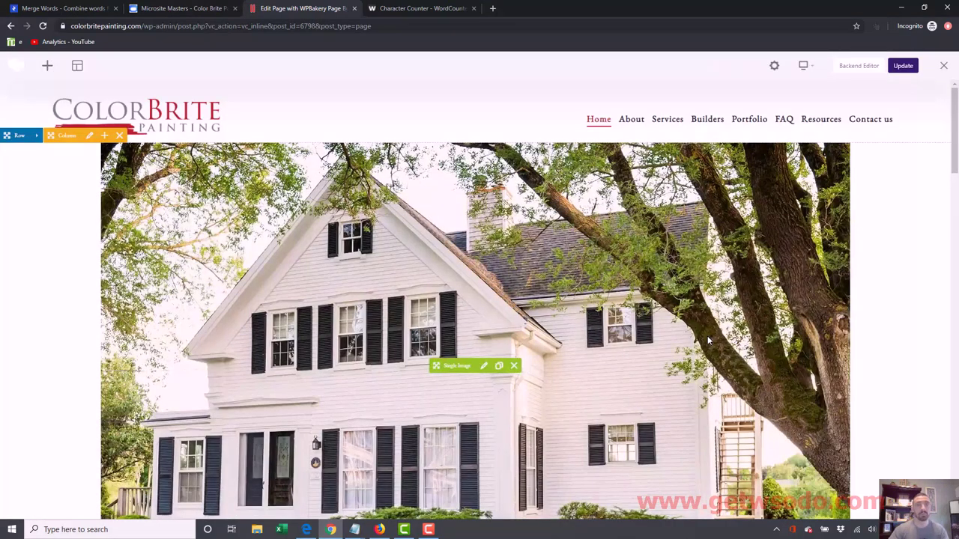
Load colorbritepainting.com in a separate browser tab to check the live page title, and close that tab
left_click(492, 8)
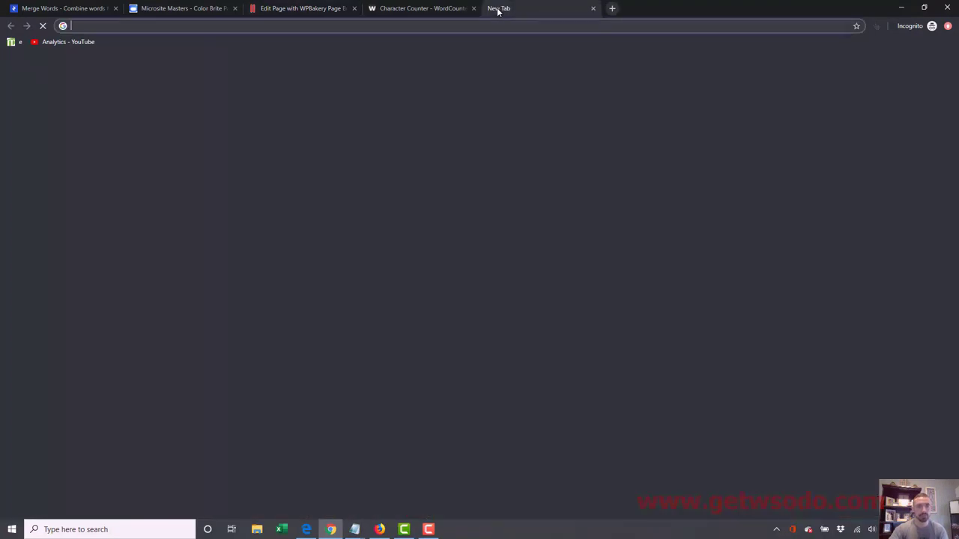
type("colorbrit")
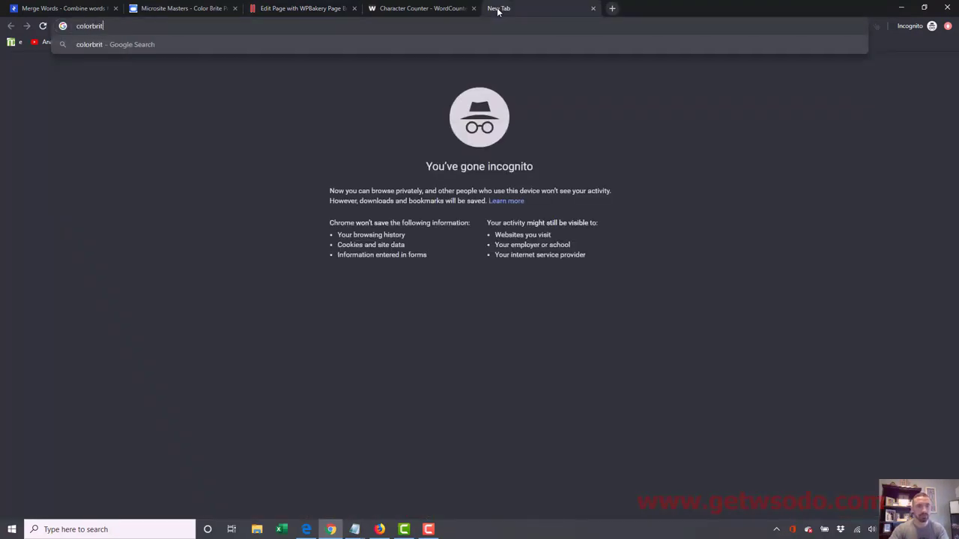
type("epainting.co")
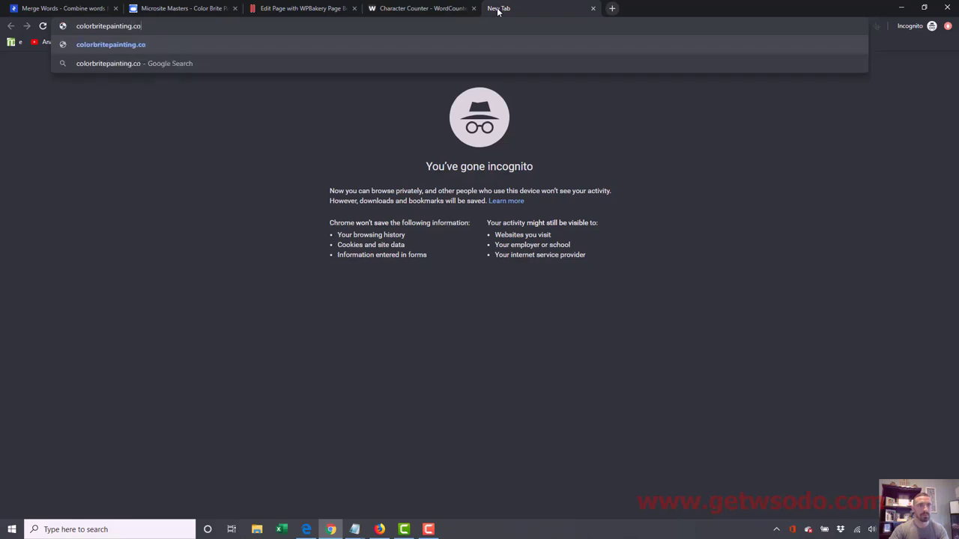
type("m")
key("Return")
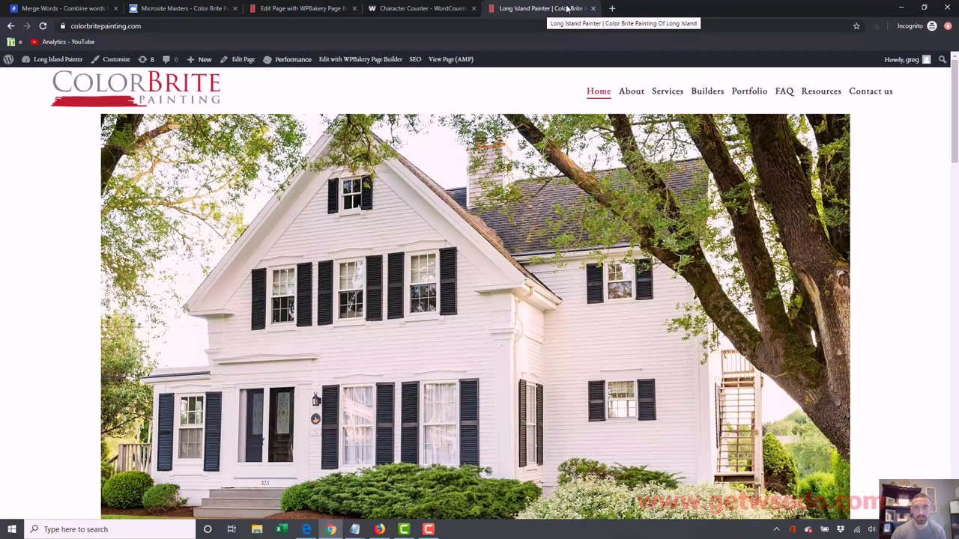
left_click(592, 9)
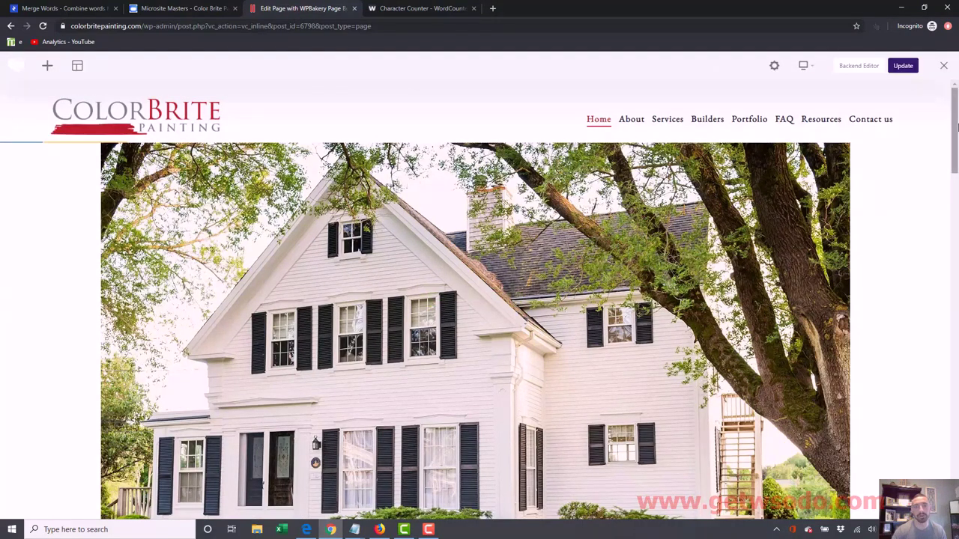
Examine the homepage's hero image, the "Color Brite Painting of Long Island Services" section and the Page Settings dialog, leaving the settings unsaved
left_click_drag(954, 131, 956, 206)
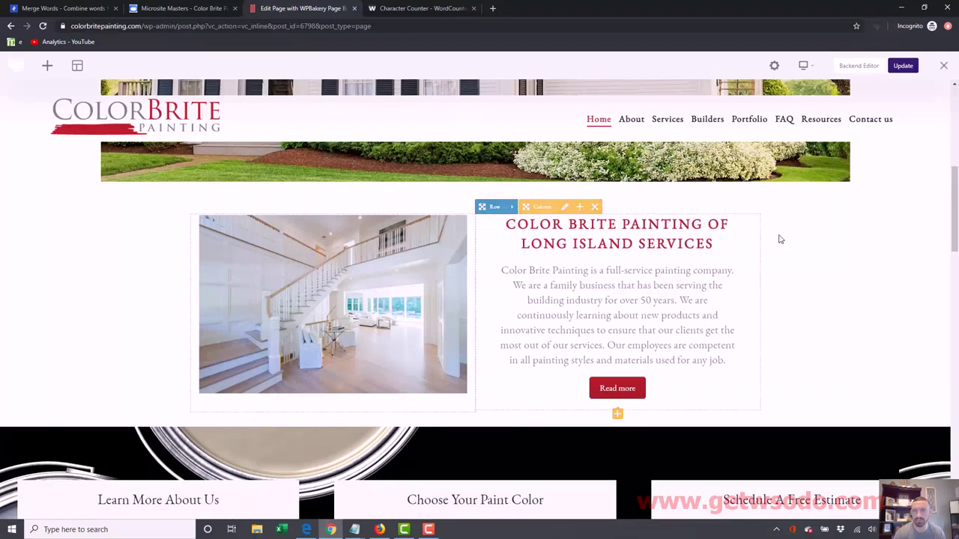
mouse_move(956, 222)
left_mouse_down()
mouse_move(956, 247)
mouse_move(955, 223)
left_mouse_up()
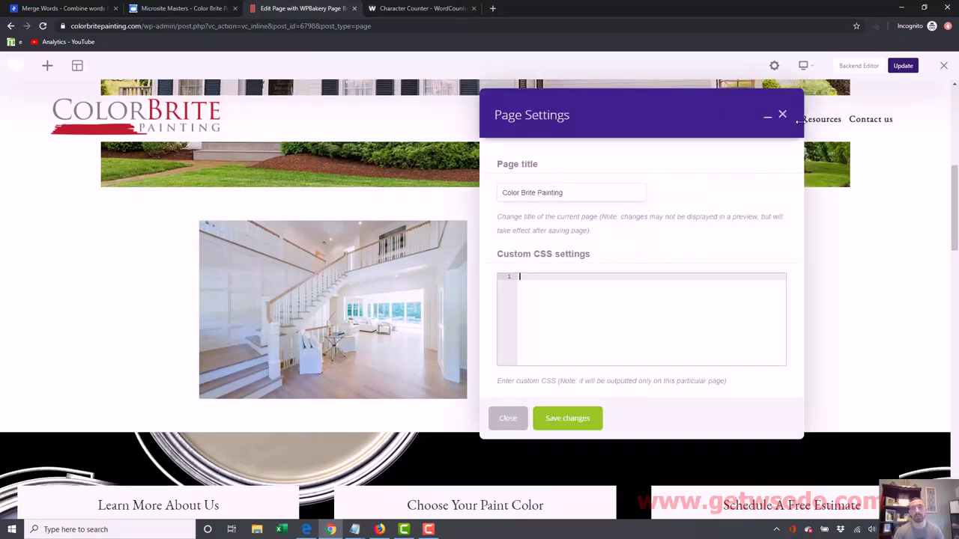
left_click(782, 116)
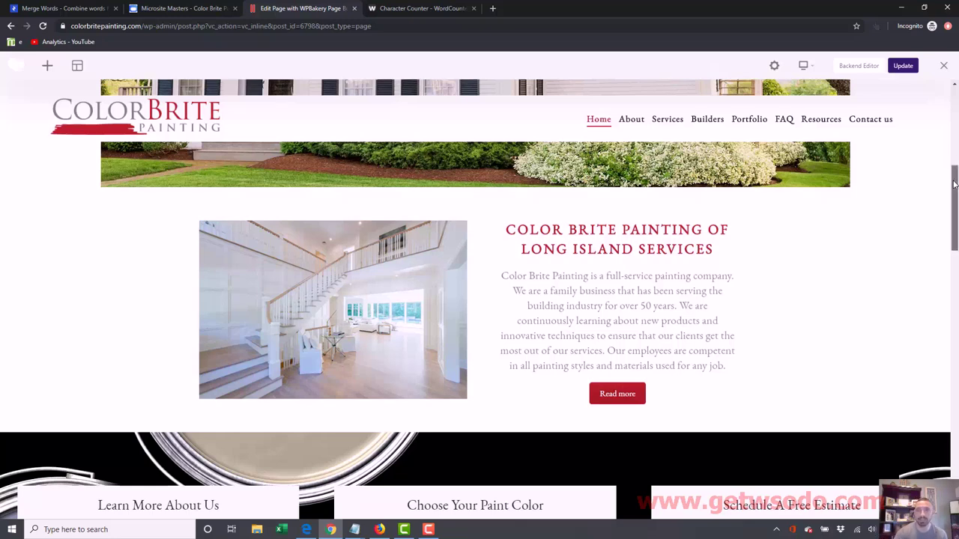
left_click_drag(955, 171, 955, 176)
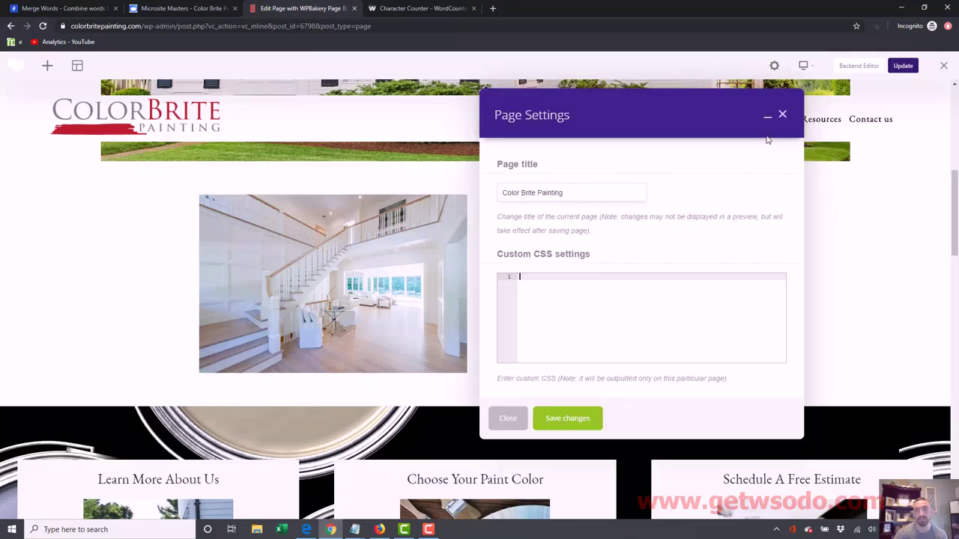
left_click(782, 114)
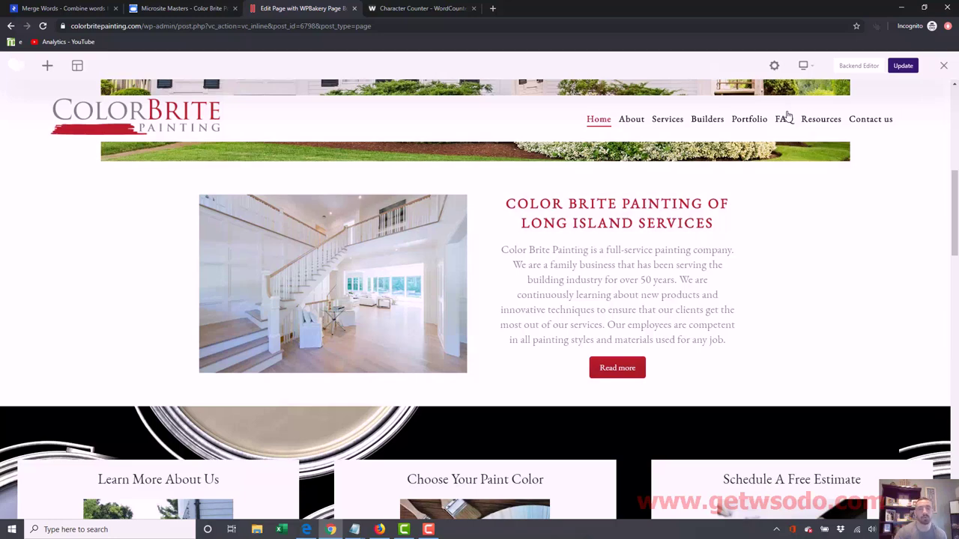
mouse_move(955, 184)
left_mouse_down()
mouse_move(955, 442)
mouse_move(956, 166)
left_mouse_up()
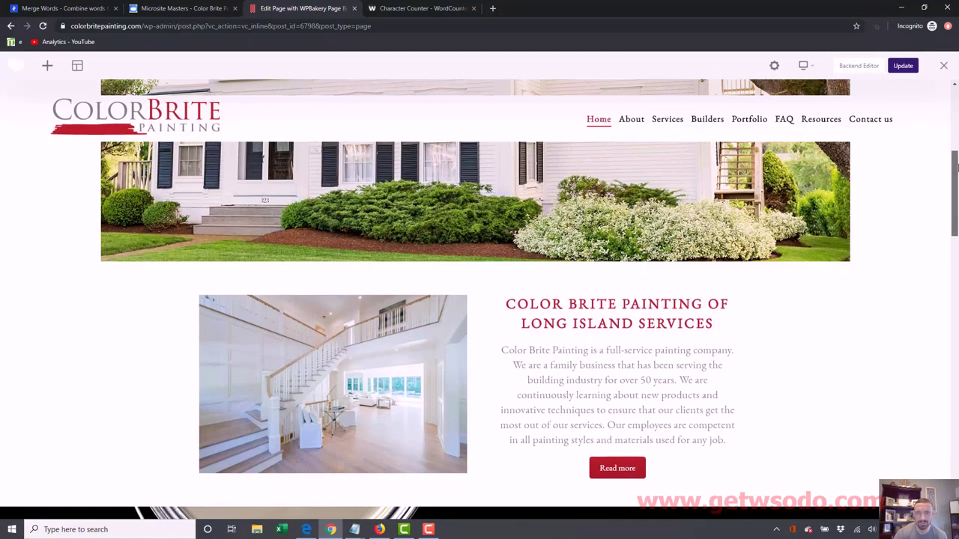
left_click_drag(956, 166, 956, 177)
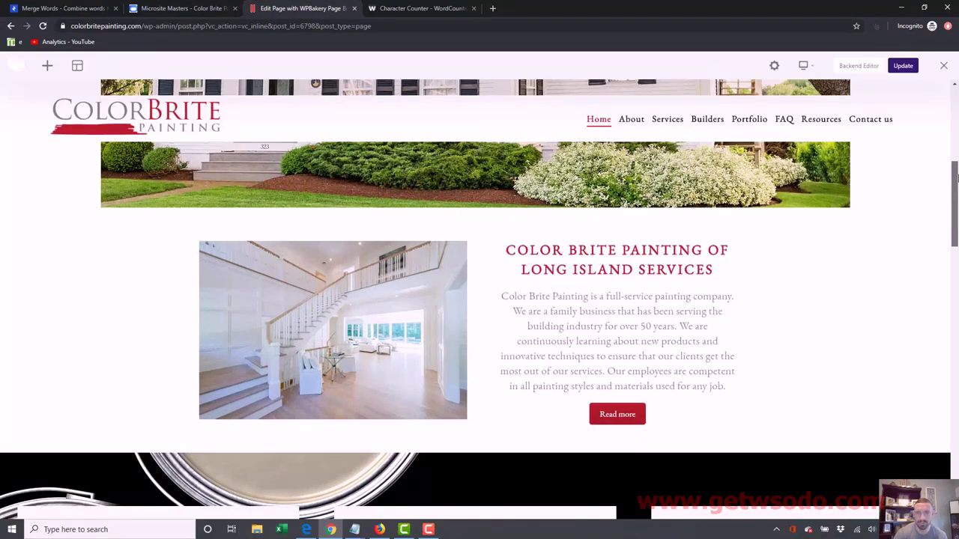
mouse_move(956, 177)
left_mouse_down()
mouse_move(956, 446)
mouse_move(955, 122)
mouse_move(955, 149)
left_mouse_up()
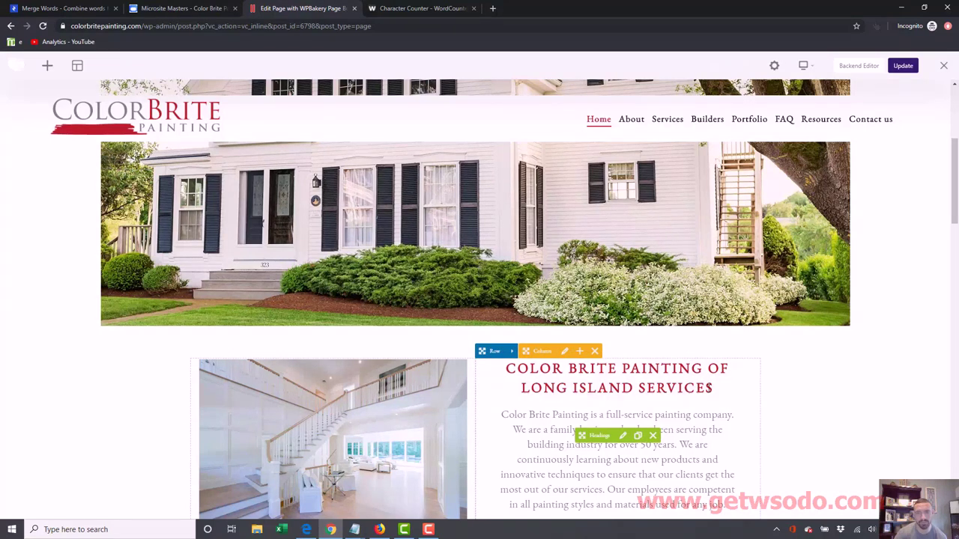
Open the settings of the "Color Brite Painting of Long Island Services" heading, select its Title text and move the dialog clear of the section
left_click(783, 115)
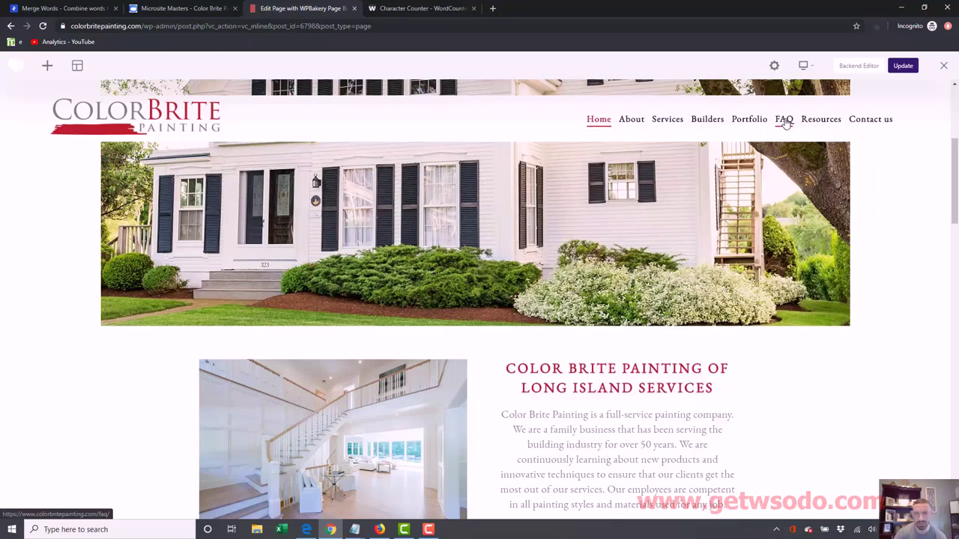
scroll(956, 210, "down", 2)
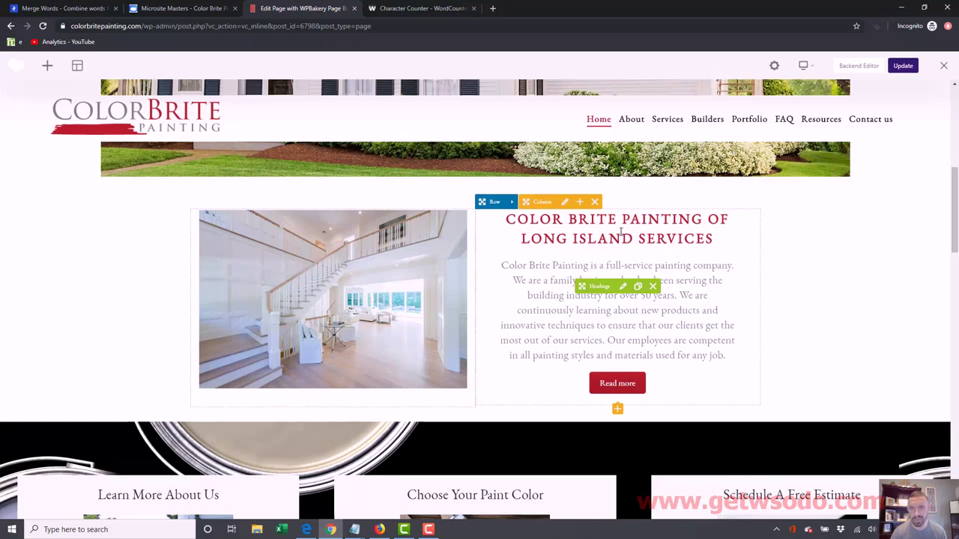
left_click(622, 288)
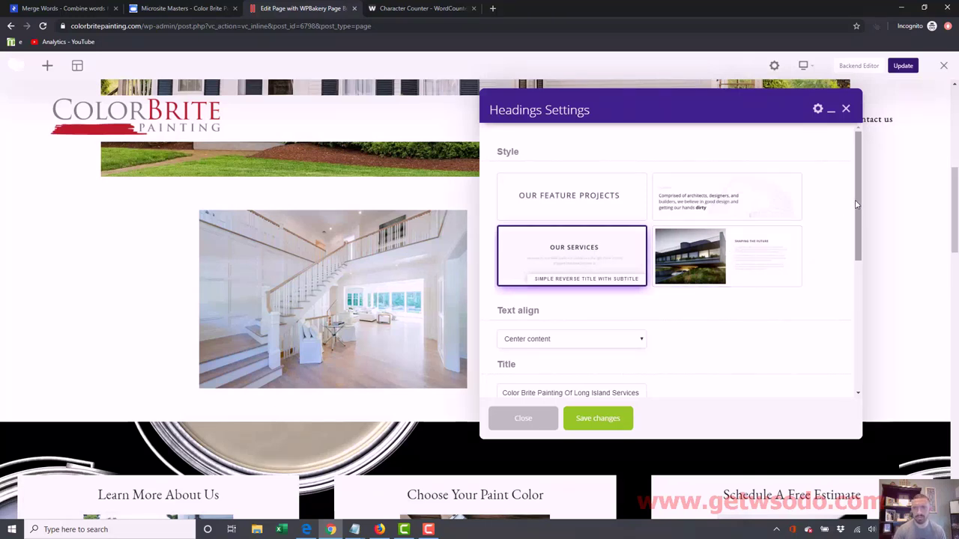
scroll(862, 258, "down", 3)
left_click(640, 268)
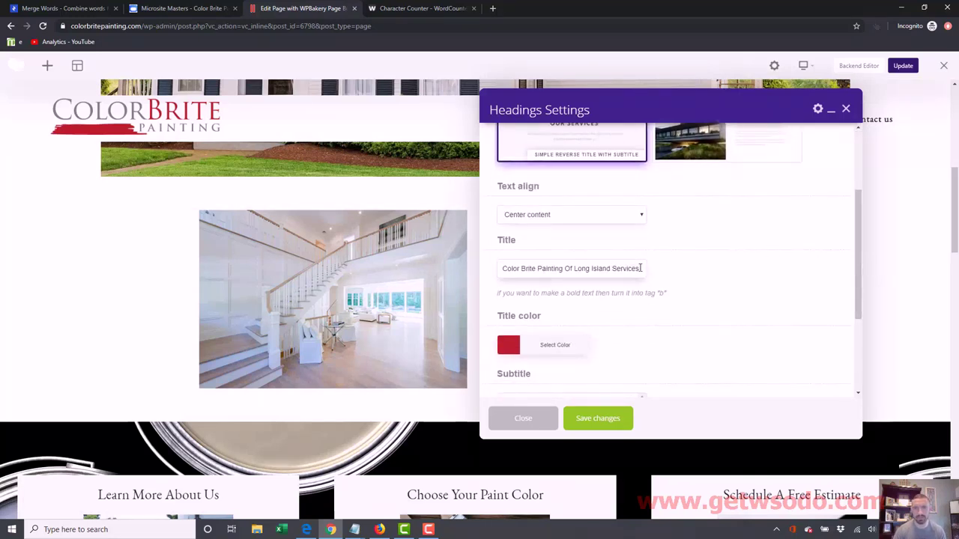
left_click_drag(641, 268, 497, 272)
mouse_move(581, 108)
left_mouse_down()
mouse_move(699, 152)
mouse_move(530, 337)
mouse_move(257, 206)
mouse_move(177, 93)
left_mouse_up()
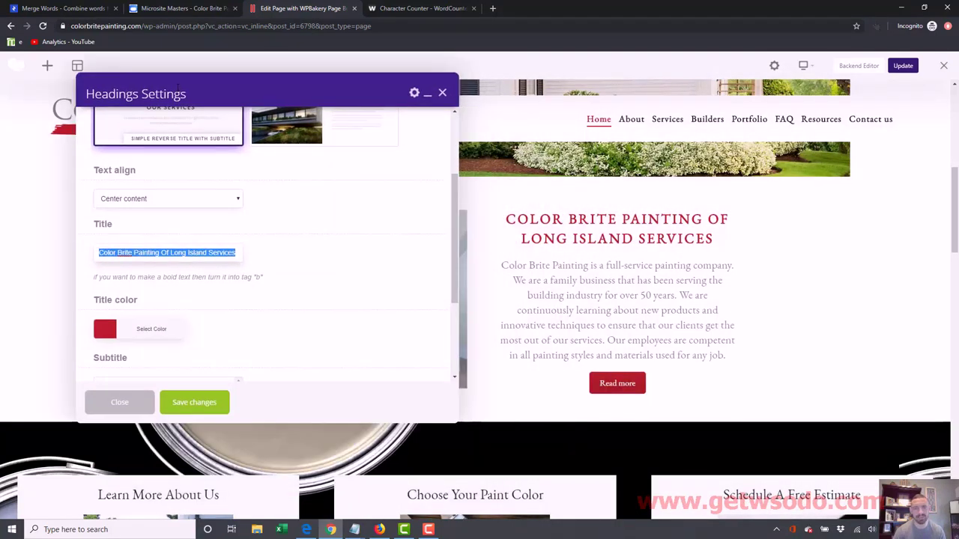
Check the painting contractors and painting company keywords in the untitled Notepad list, and put the list away
left_click(354, 529)
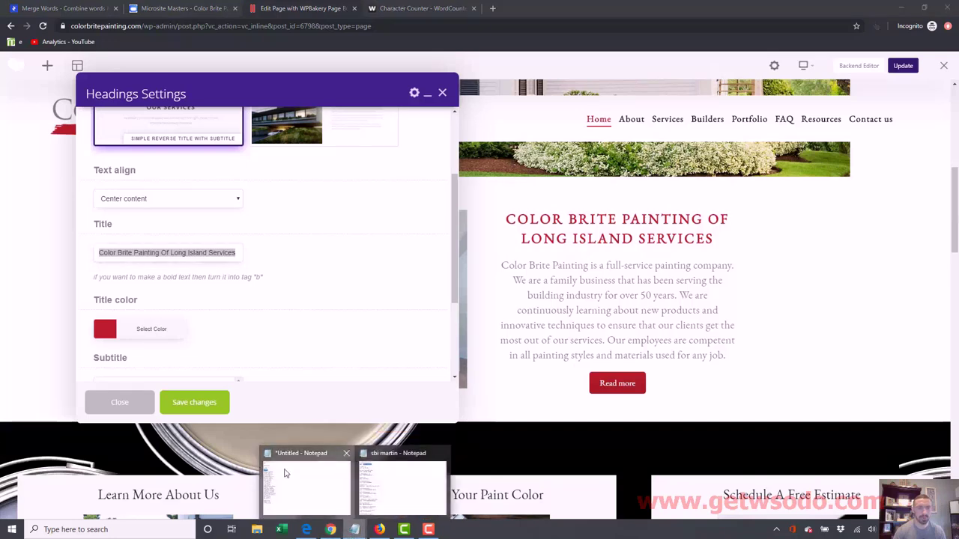
left_click(285, 473)
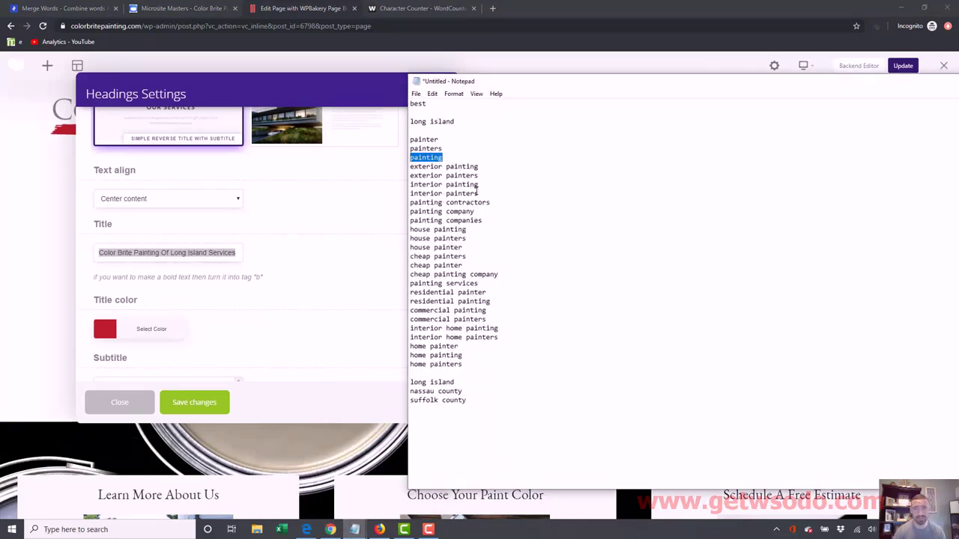
left_click_drag(490, 203, 446, 212)
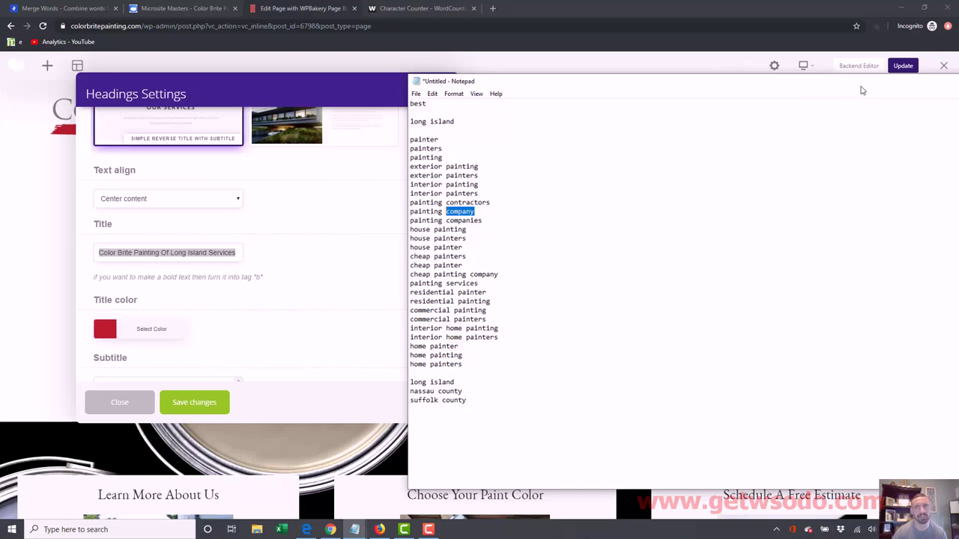
left_click_drag(877, 86, 721, 93)
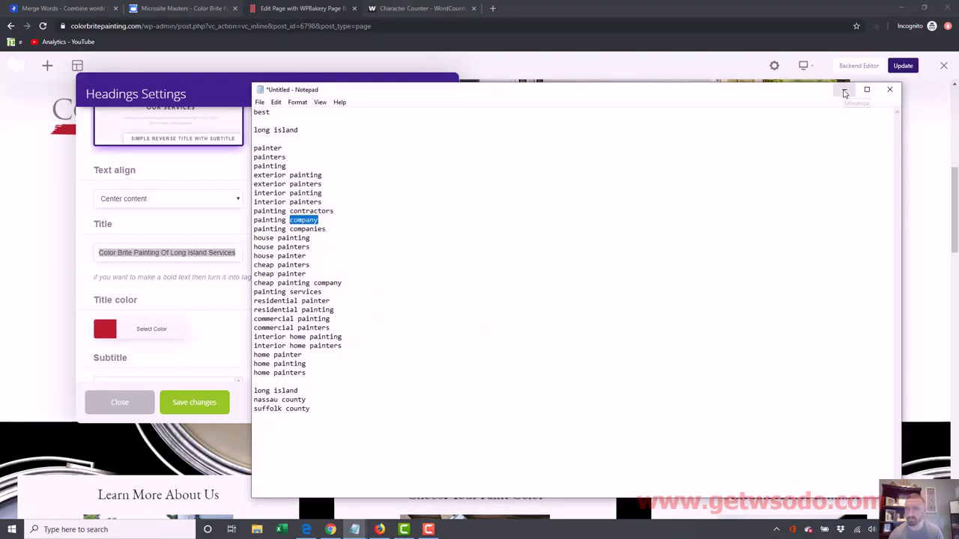
left_click(844, 92)
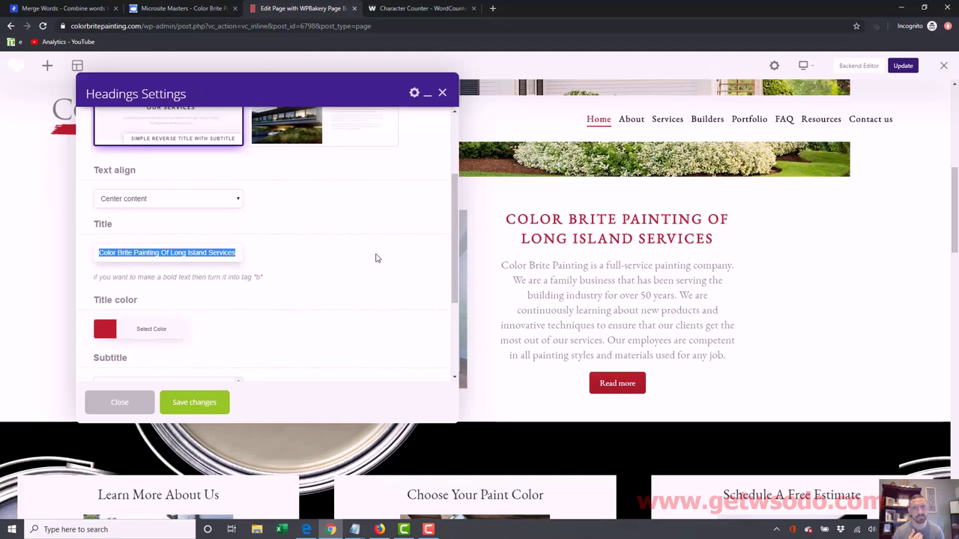
Replace the heading's Title with "Trusted Painting Contractors & Services"
type("Ti")
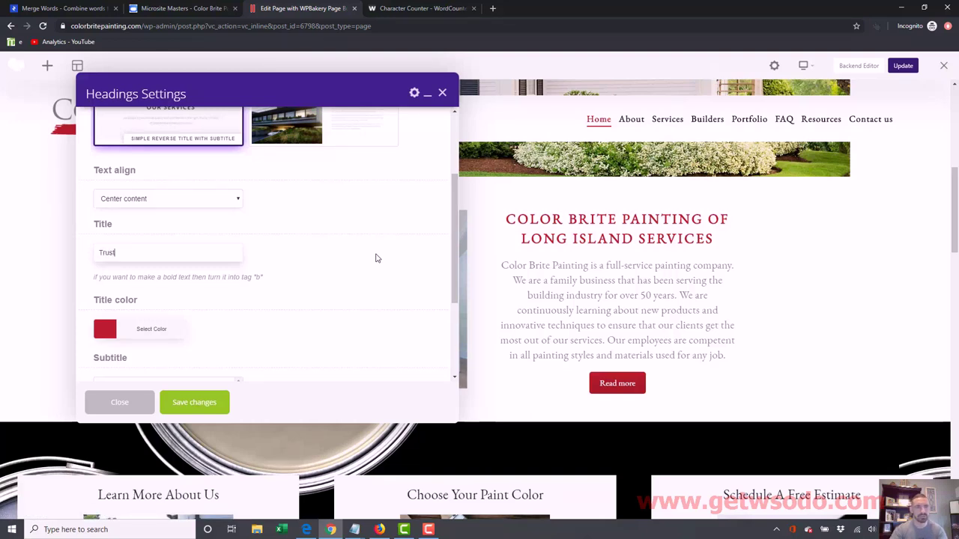
type("usted Painting Contractors & Services")
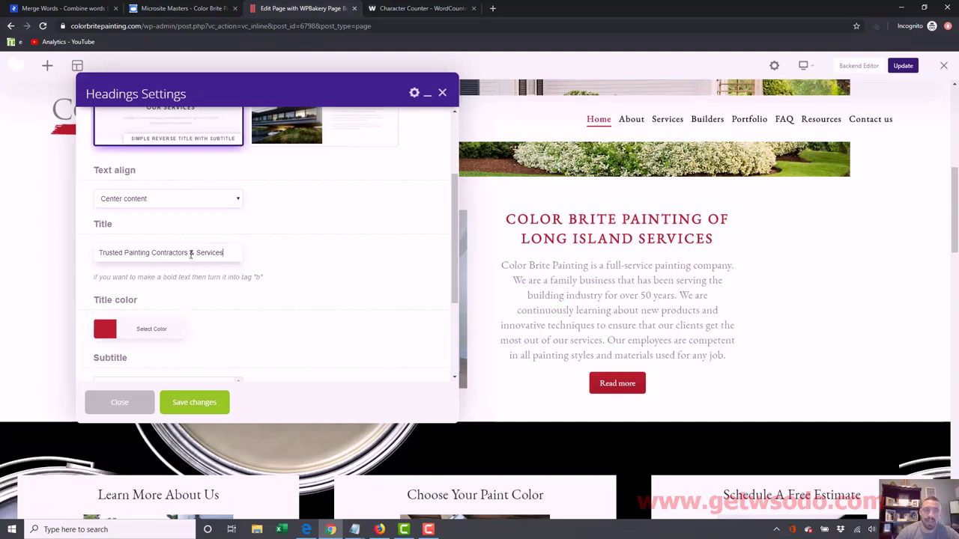
left_click_drag(188, 254, 126, 252)
left_click(150, 253)
left_click_drag(224, 254, 194, 253)
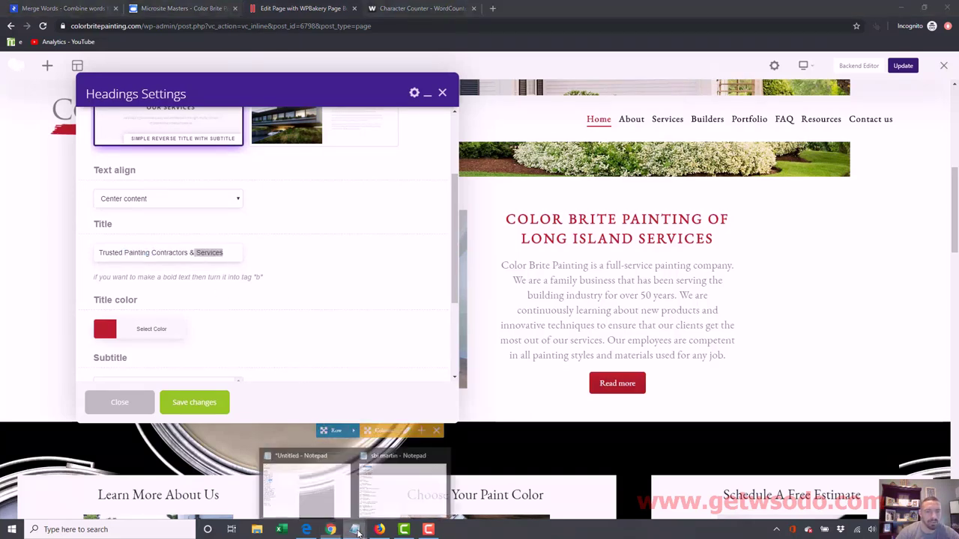
Look up the "painting services" keyword in the untitled Notepad list and return to the heading settings
left_click(322, 487)
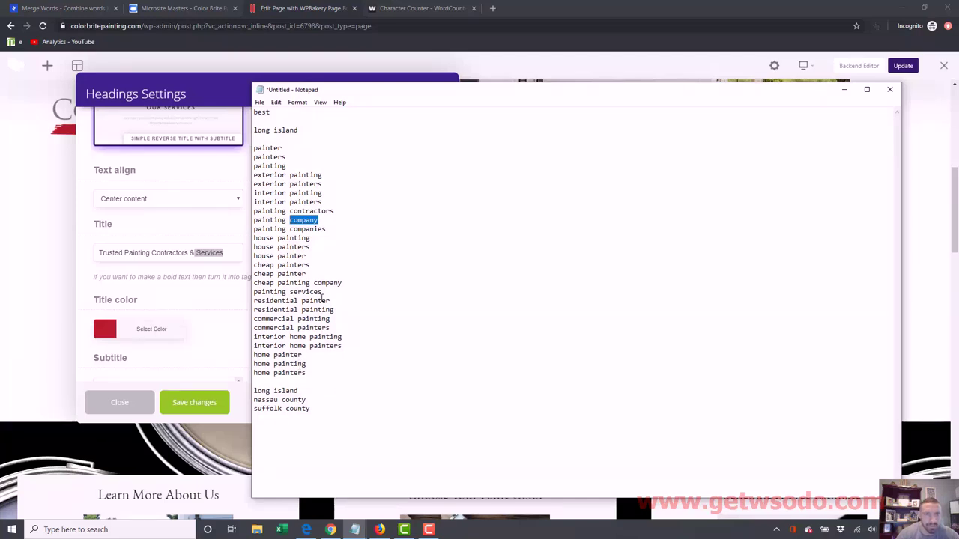
left_click_drag(322, 299, 293, 292)
left_click(322, 292)
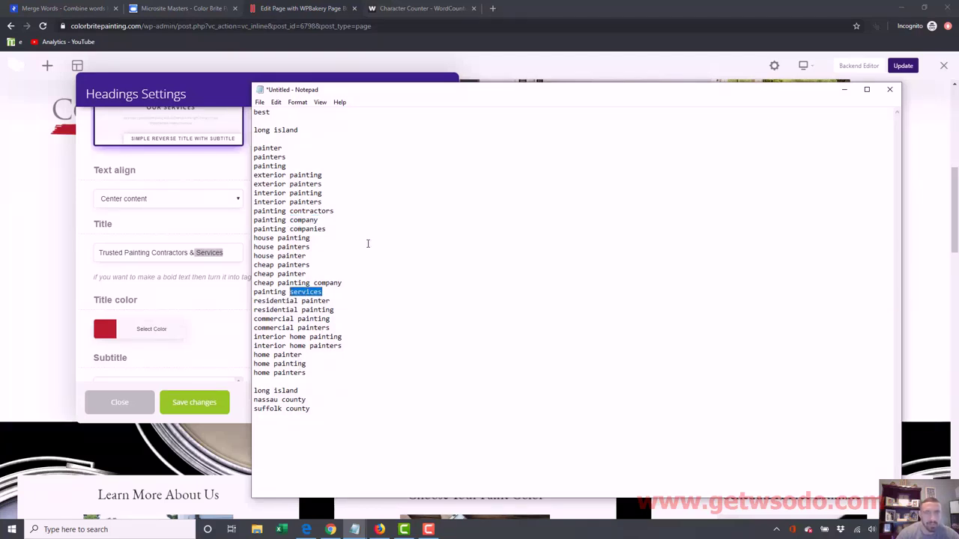
left_click(844, 89)
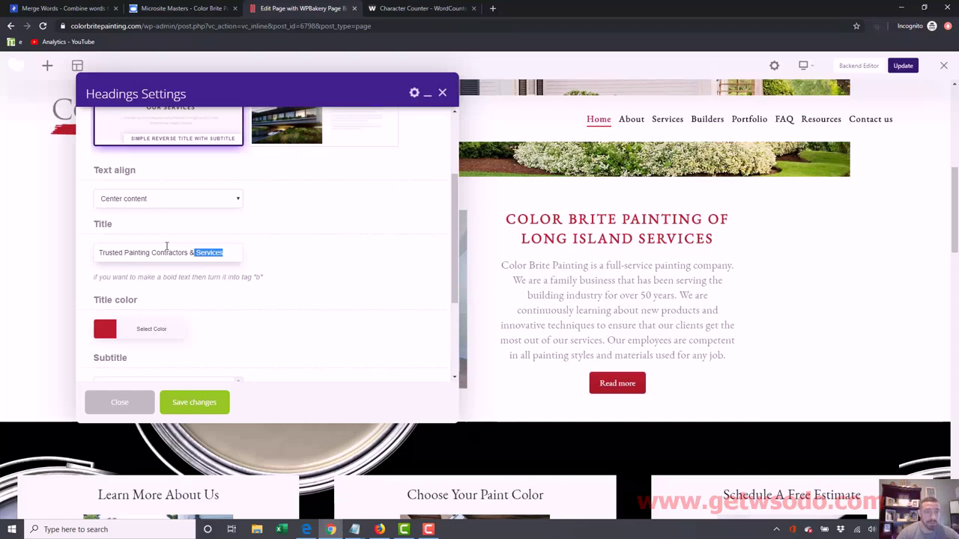
Save the reworded services heading so that it is applied to the homepage
left_click_drag(190, 254, 125, 253)
left_click_drag(225, 255, 198, 253)
left_click(199, 402)
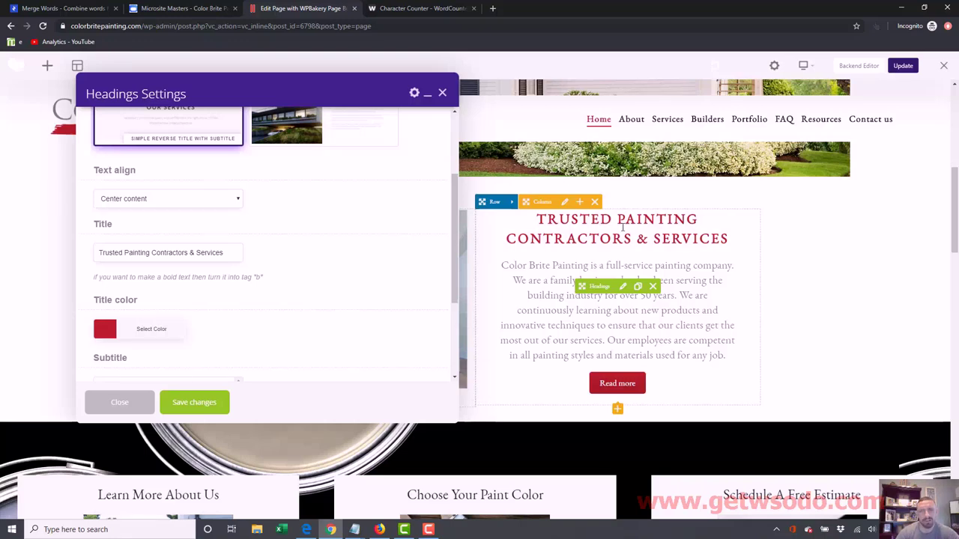
left_click(212, 399)
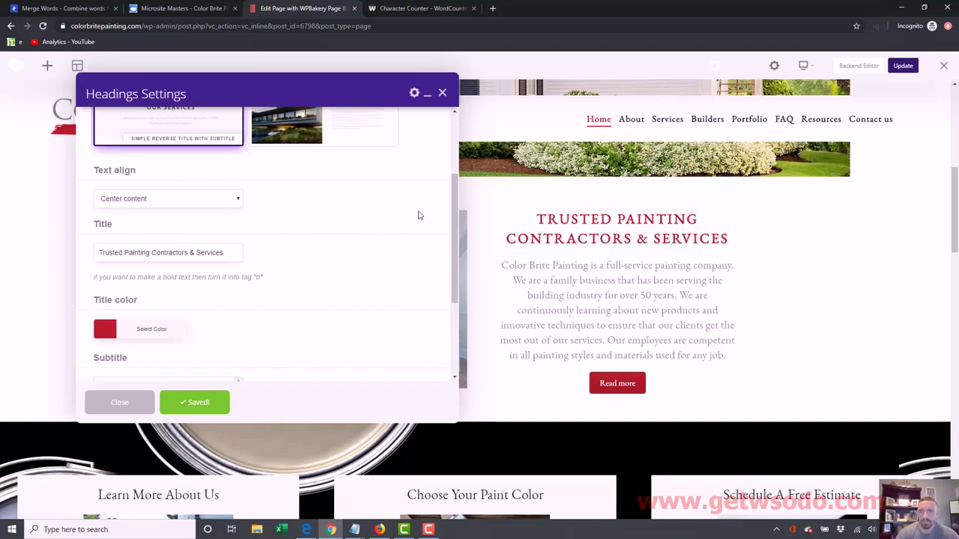
Make the heading title singular as "Trusted Painting Contractor & Service", save it and close the heading settings
left_click(192, 252)
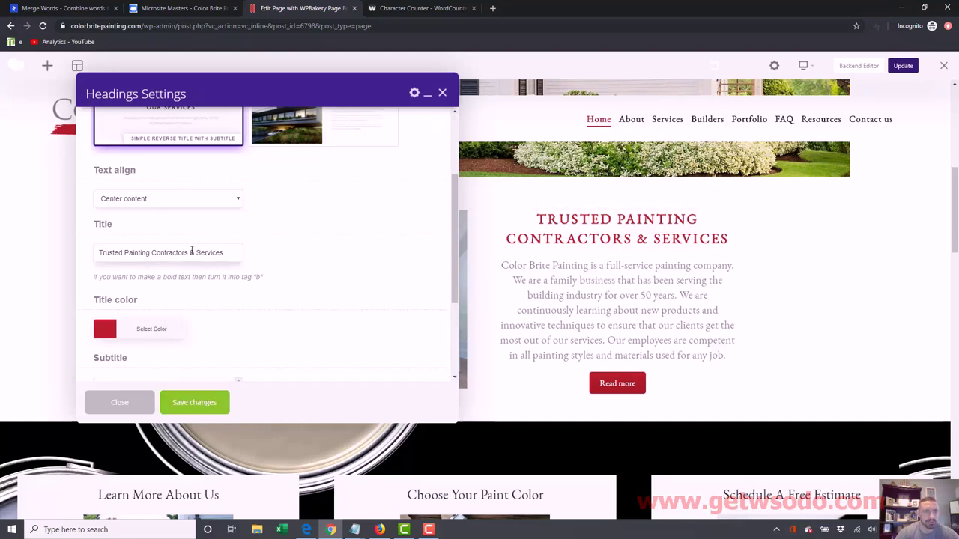
key("BackSpace")
left_click(194, 403)
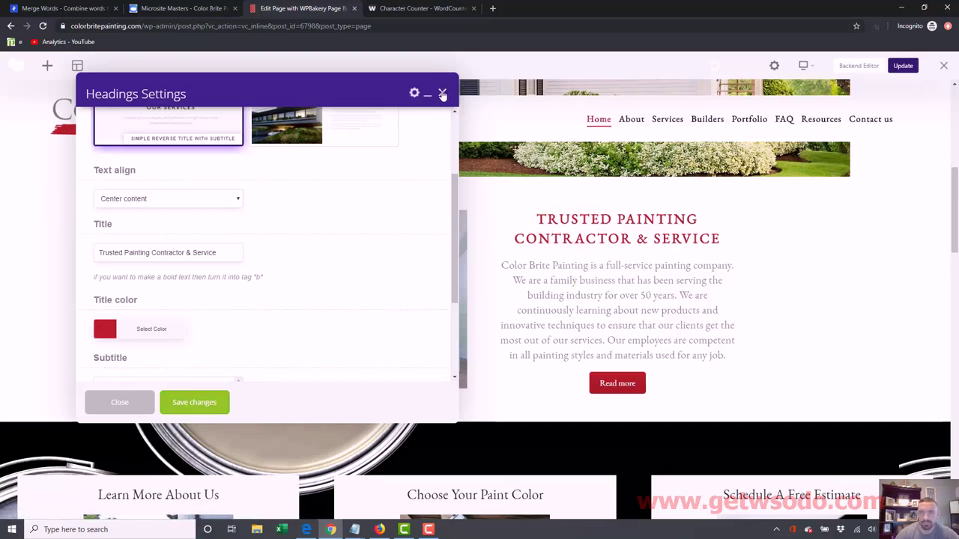
left_click(442, 94)
Inspect the Single Image settings of the "Choose Your Paint Color" box and close them without changes
left_click_drag(955, 183, 956, 222)
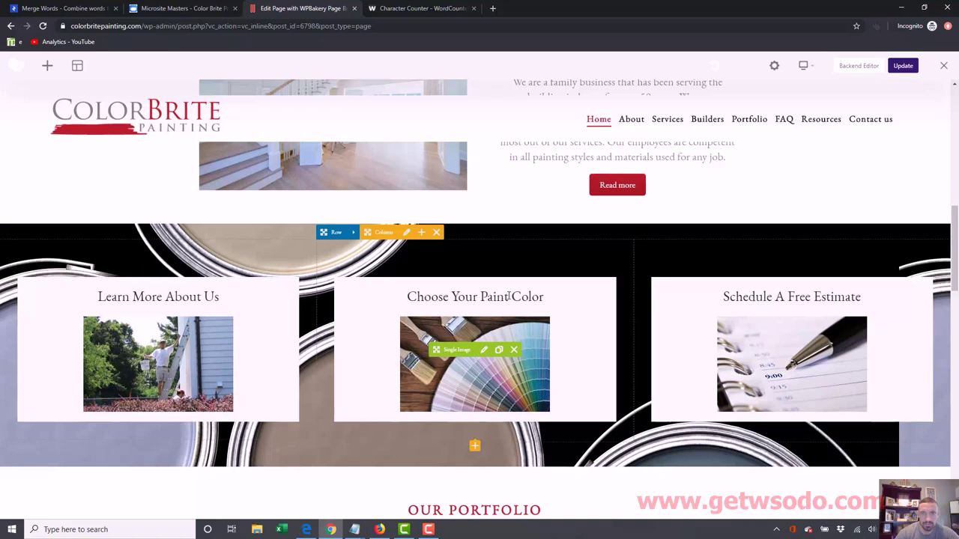
left_click(484, 350)
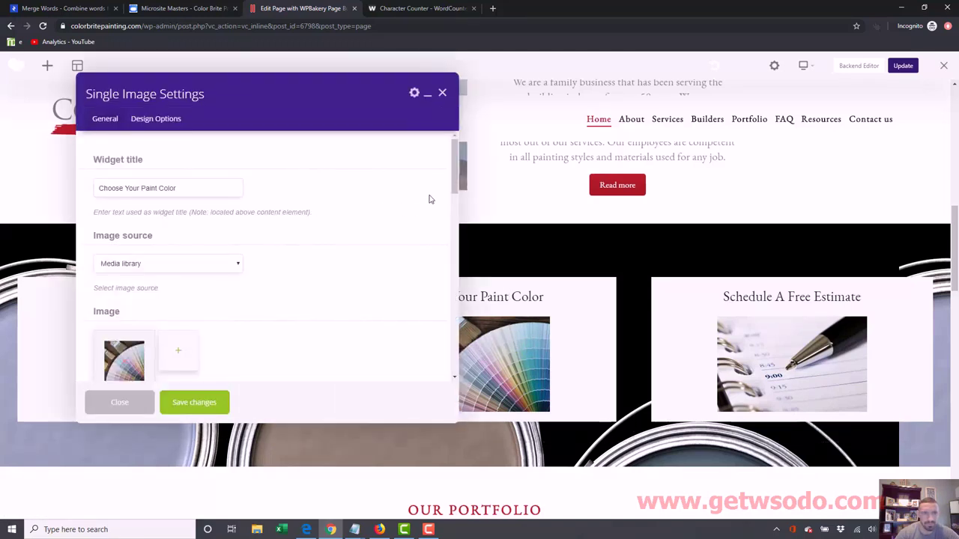
mouse_move(454, 161)
left_mouse_down()
mouse_move(462, 253)
mouse_move(456, 164)
left_mouse_up()
left_click(215, 181)
left_click(442, 93)
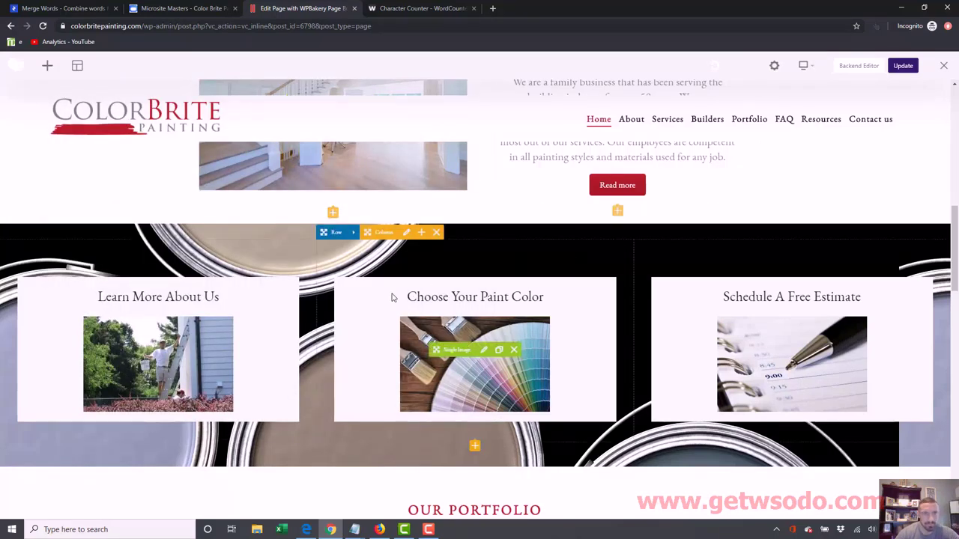
Change the "Our Portfolio" heading to "Interior Painting - Exterior Painting - Our Portfolio", save it and close its settings
left_click_drag(955, 232, 954, 279)
mouse_move(493, 276)
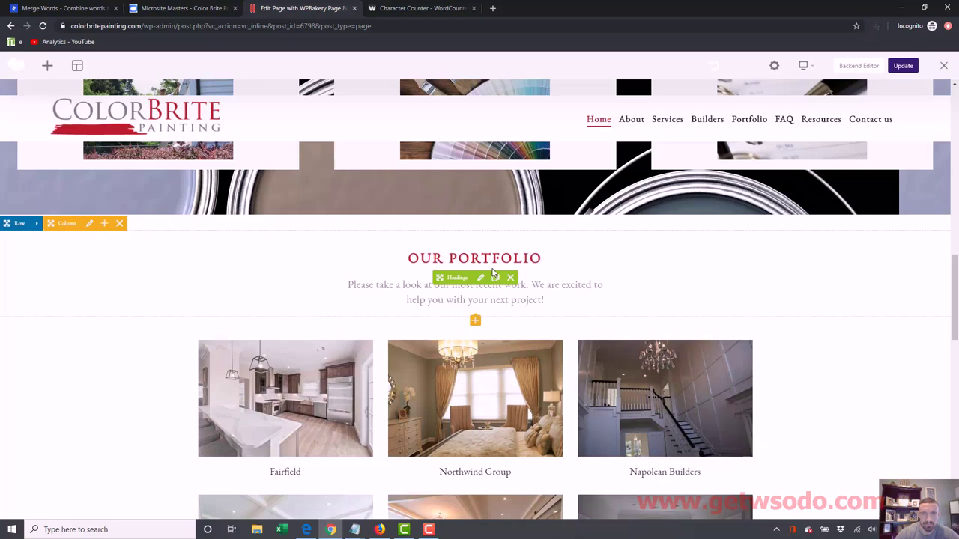
left_click(482, 277)
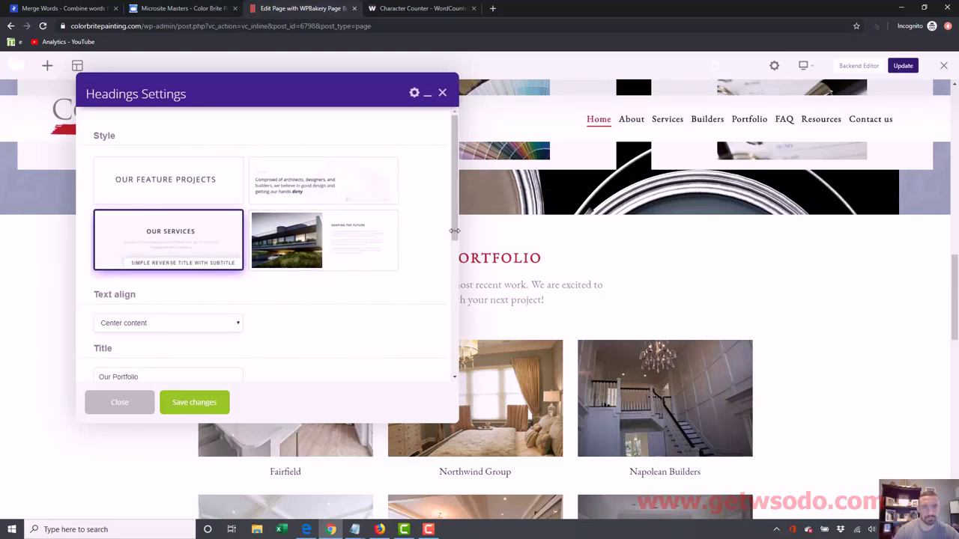
scroll(225, 263, "down", 2)
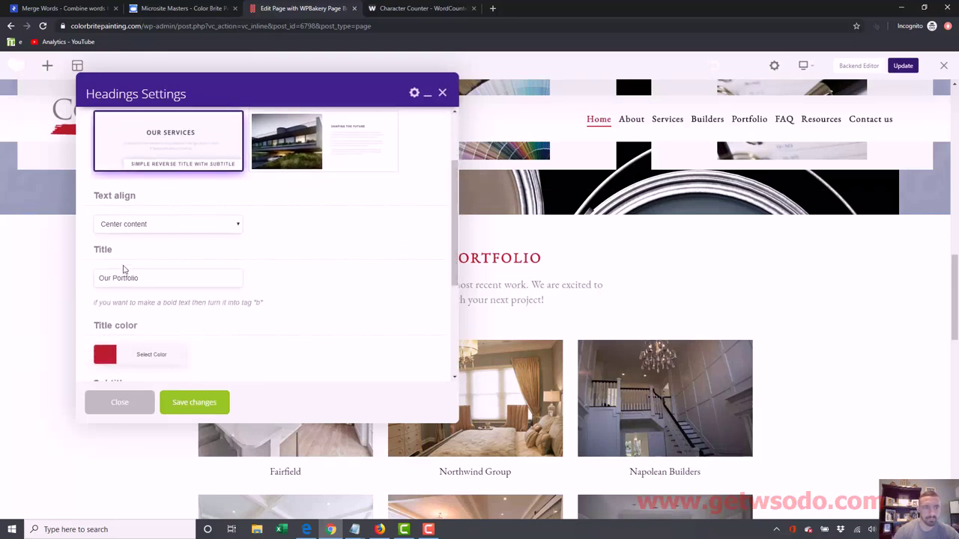
left_click_drag(145, 278, 42, 281)
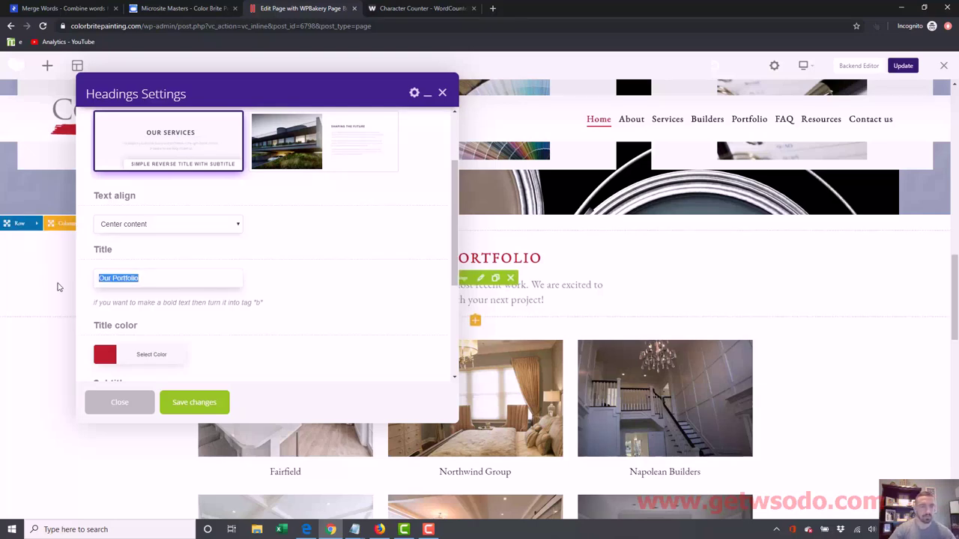
left_click(99, 278)
type("In")
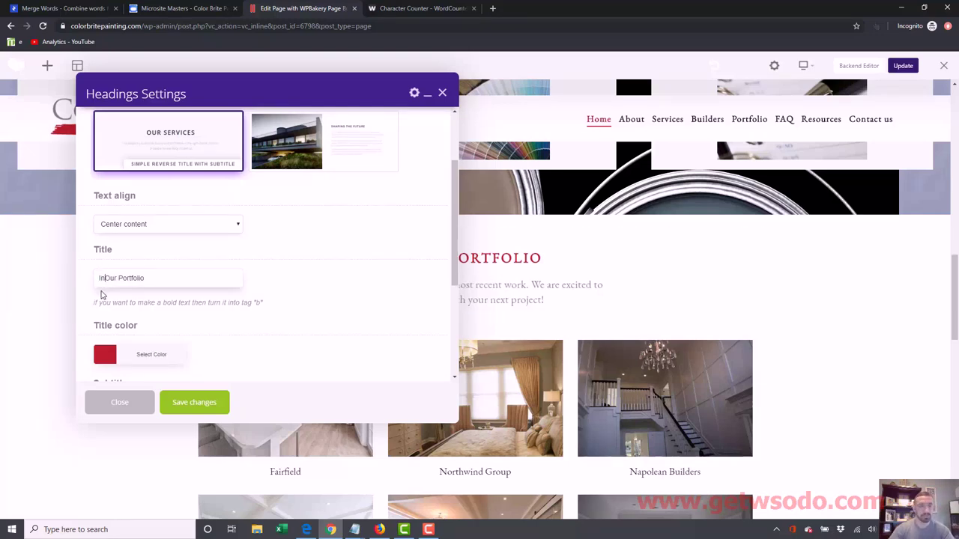
type("terior Painting -")
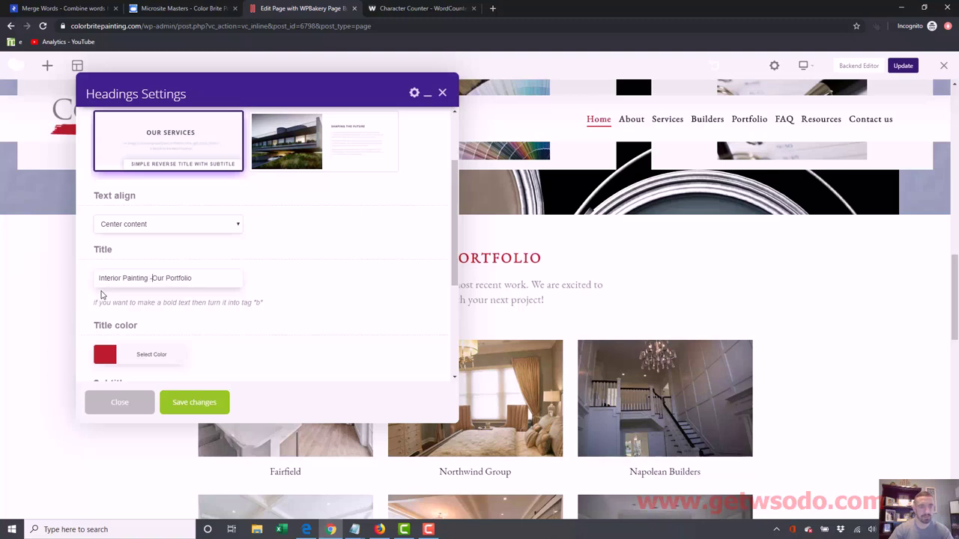
type(" Exterior Painting -")
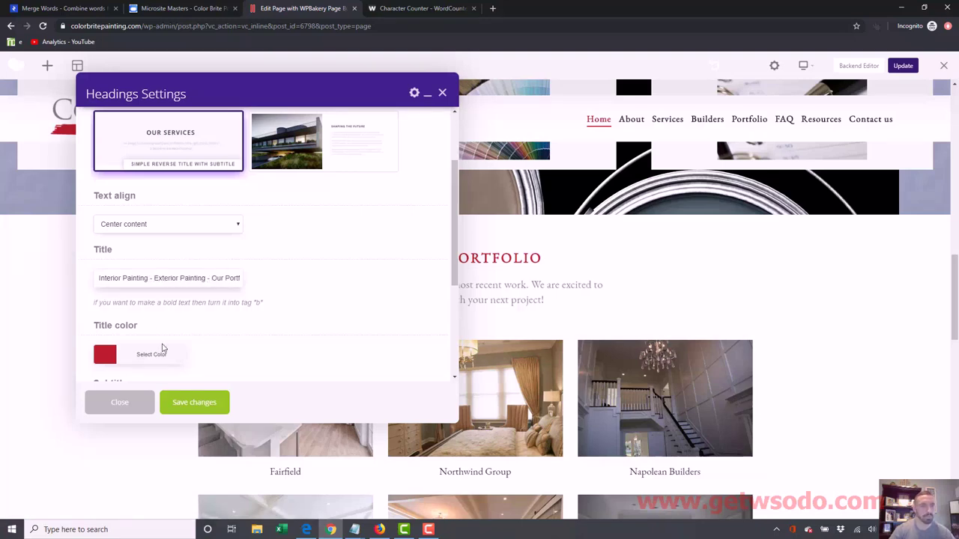
left_click(192, 402)
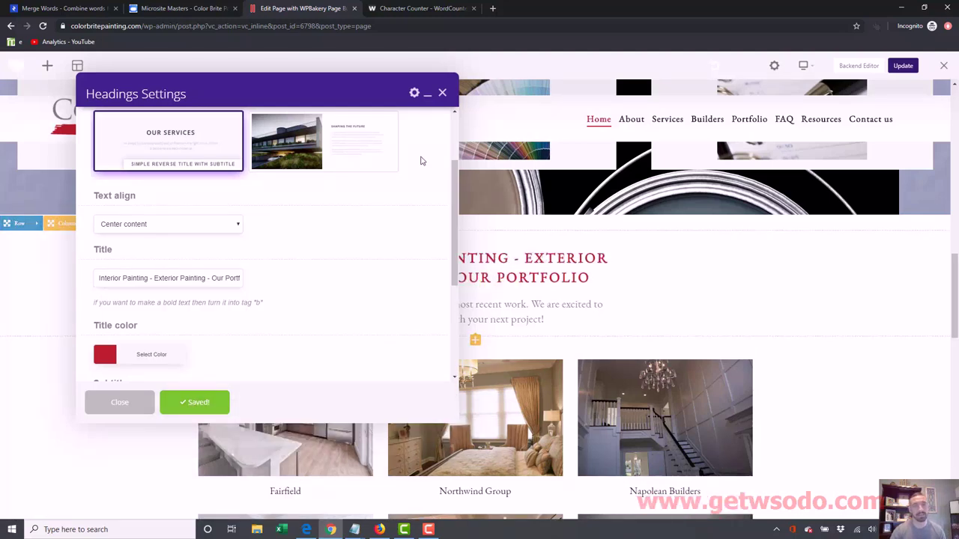
left_click(442, 93)
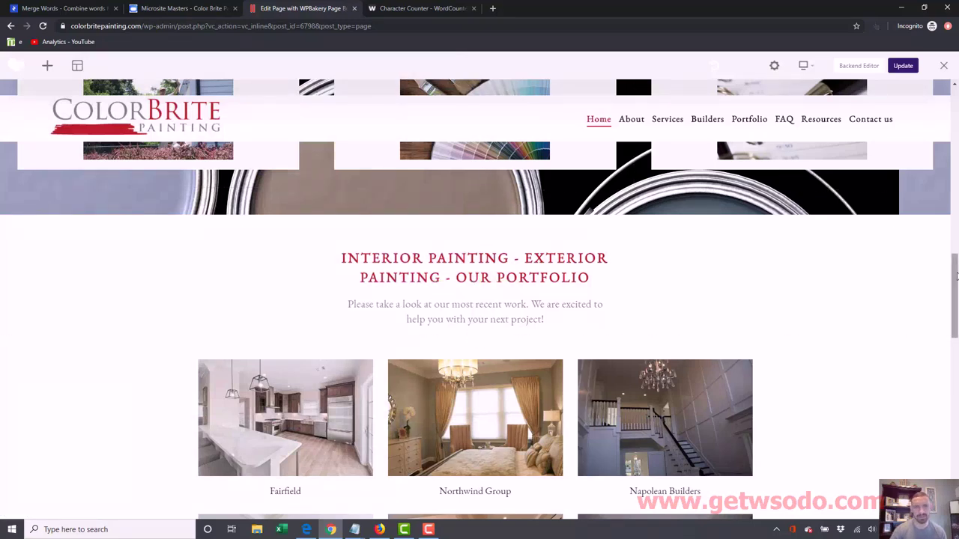
Examine the portfolio gallery and the Customer Testimonials section, and return to the portfolio heading
scroll(955, 277, "down", 4)
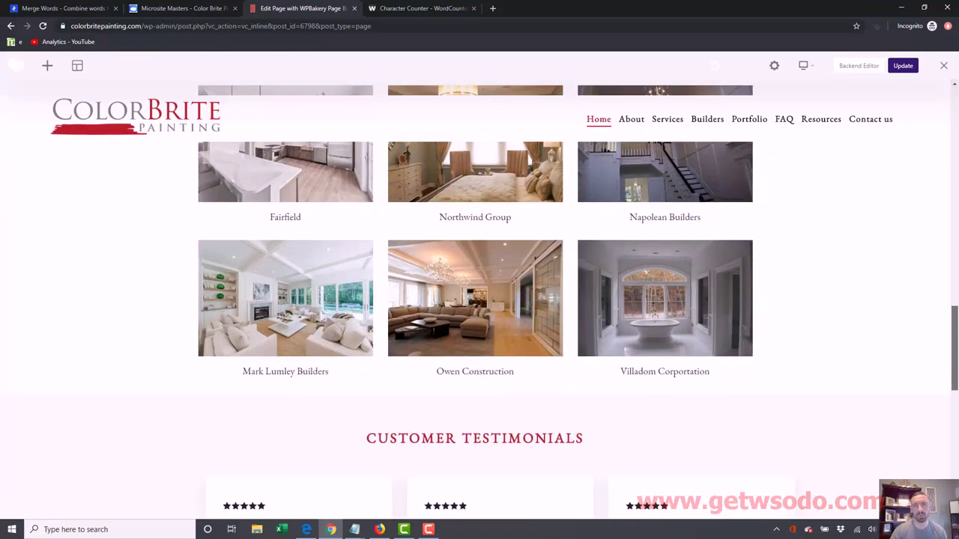
scroll(956, 378, "down", 4)
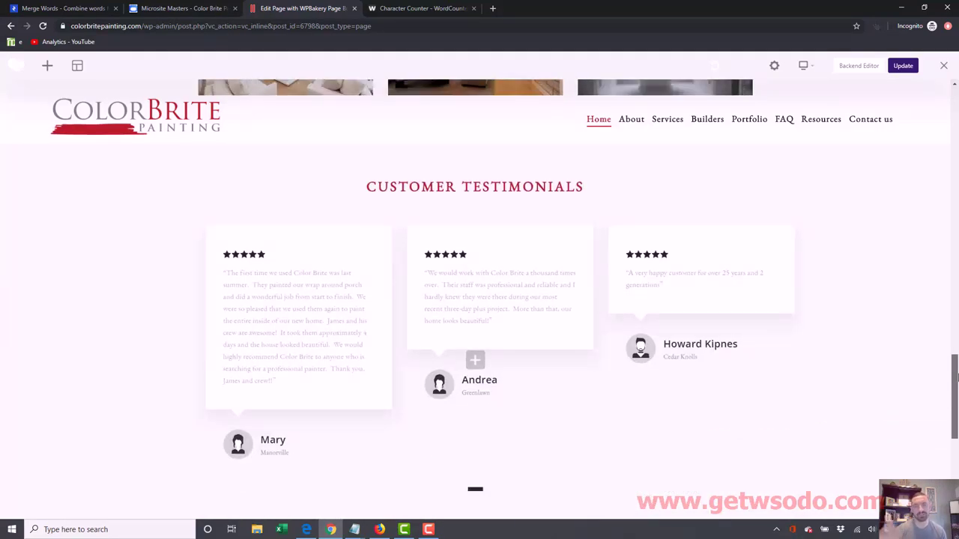
left_click_drag(955, 378, 956, 263)
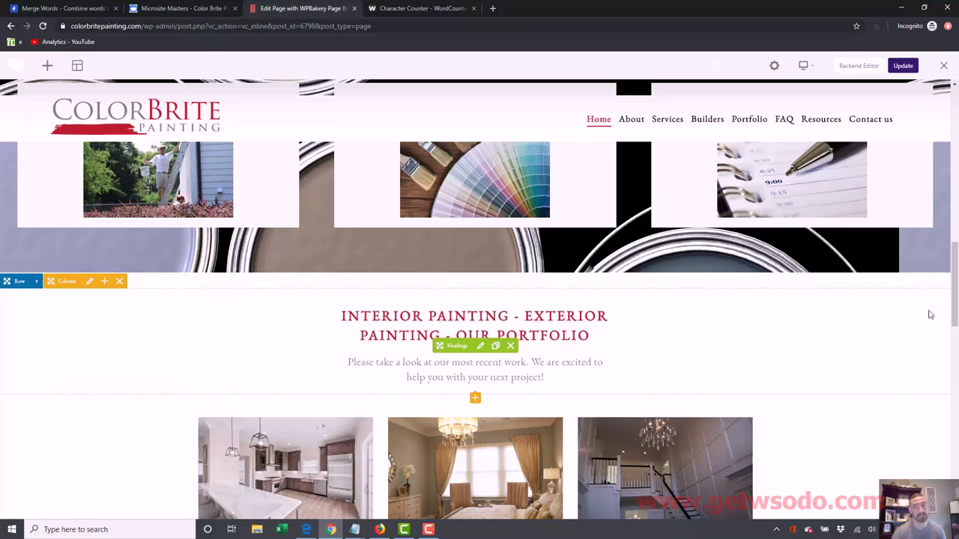
Change the "Learn More About Us" image box title to "Learn More About Our Company", save it and close the settings
left_click_drag(956, 307, 956, 266)
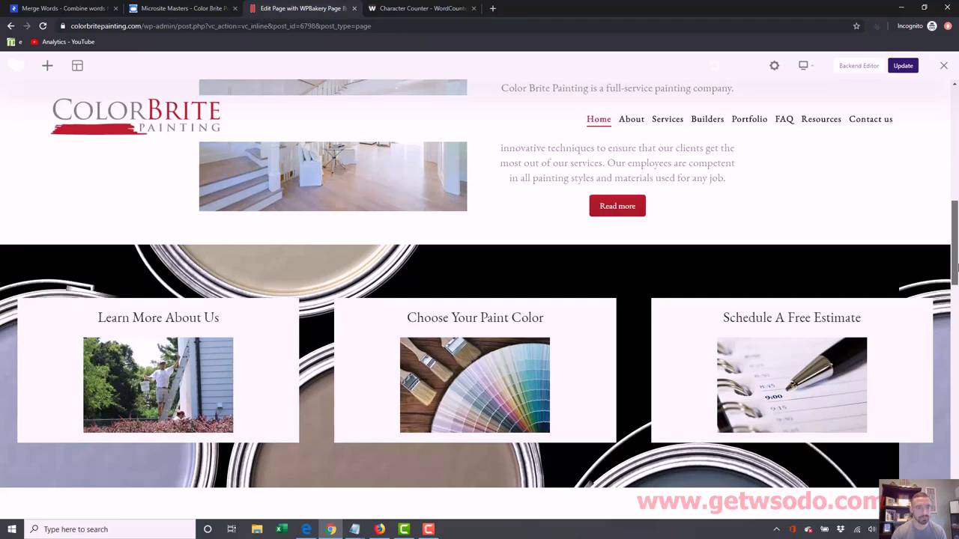
left_click_drag(956, 266, 955, 276)
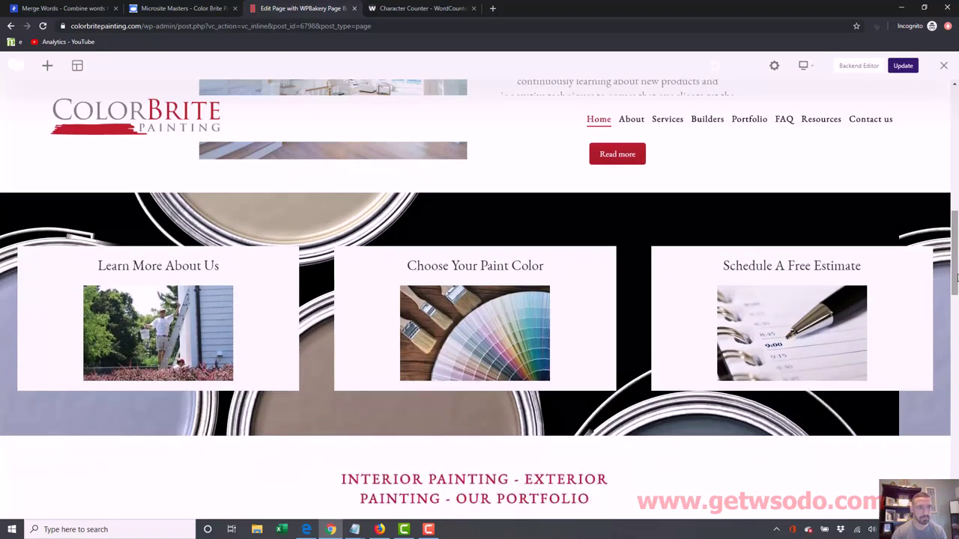
left_click(167, 316)
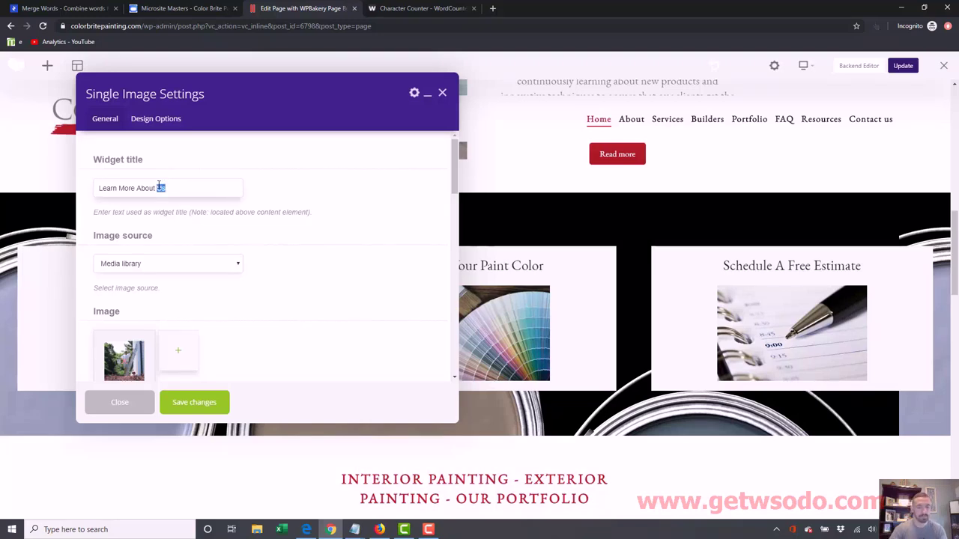
type("Our Company")
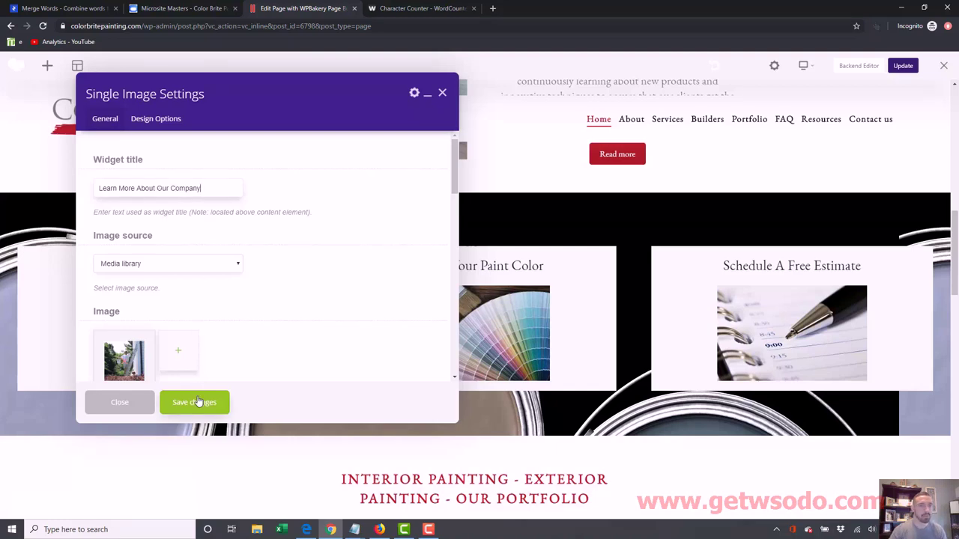
left_click(194, 402)
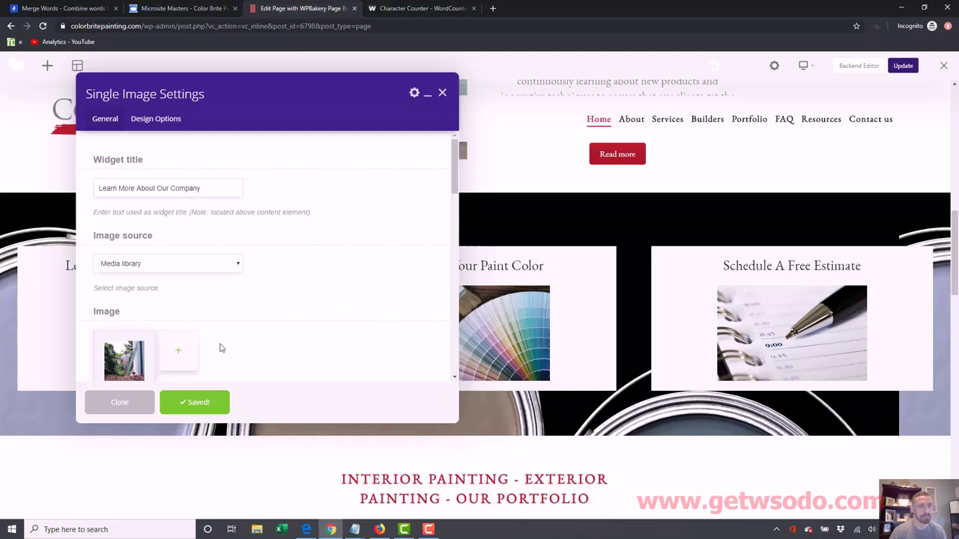
left_click(442, 94)
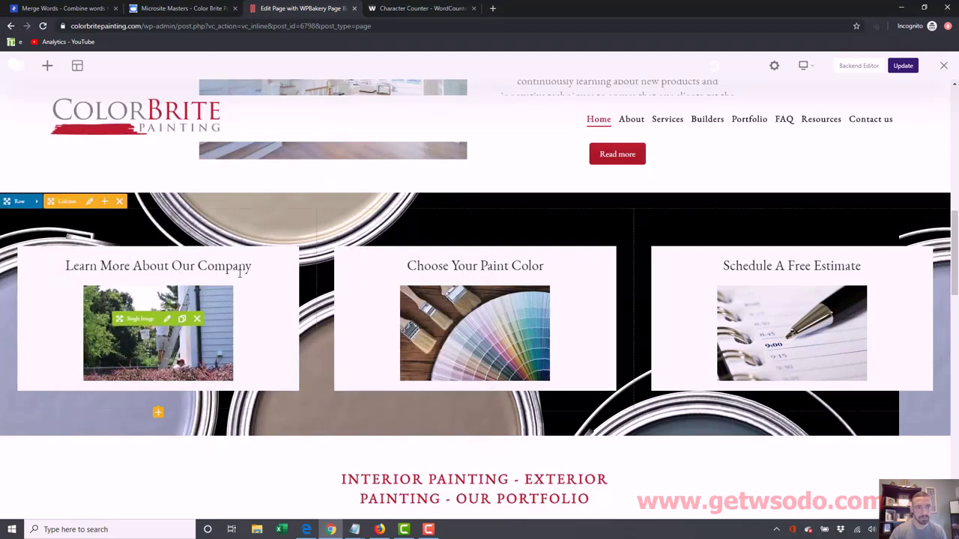
Add the keyword "Painting" to make the box title "Learn More About Our Painting Company", save it and close the settings
left_click(168, 320)
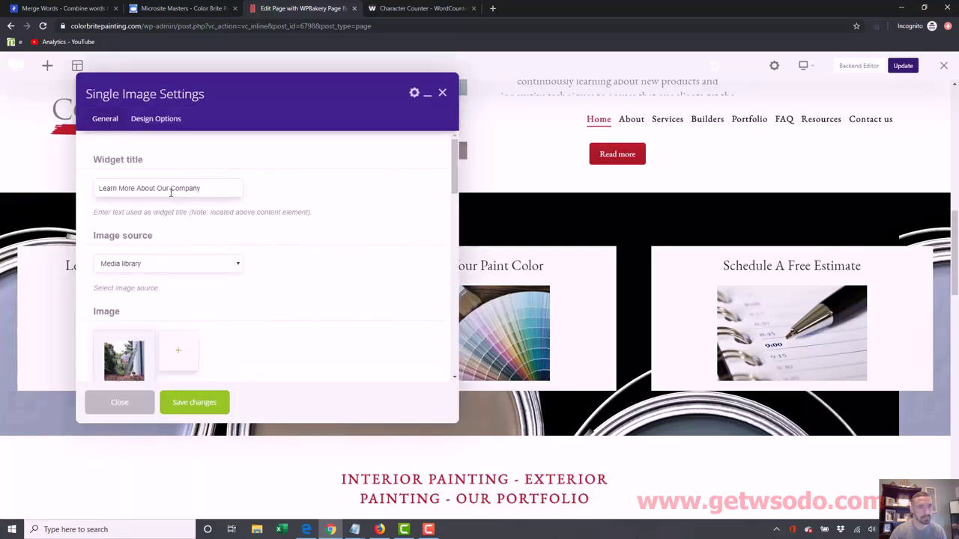
left_click(171, 192)
type("Painting")
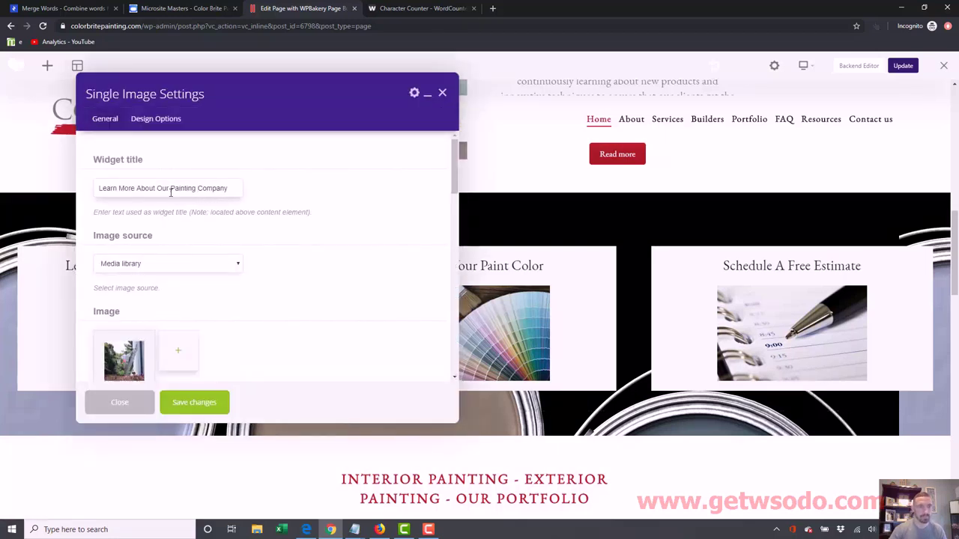
left_click(213, 406)
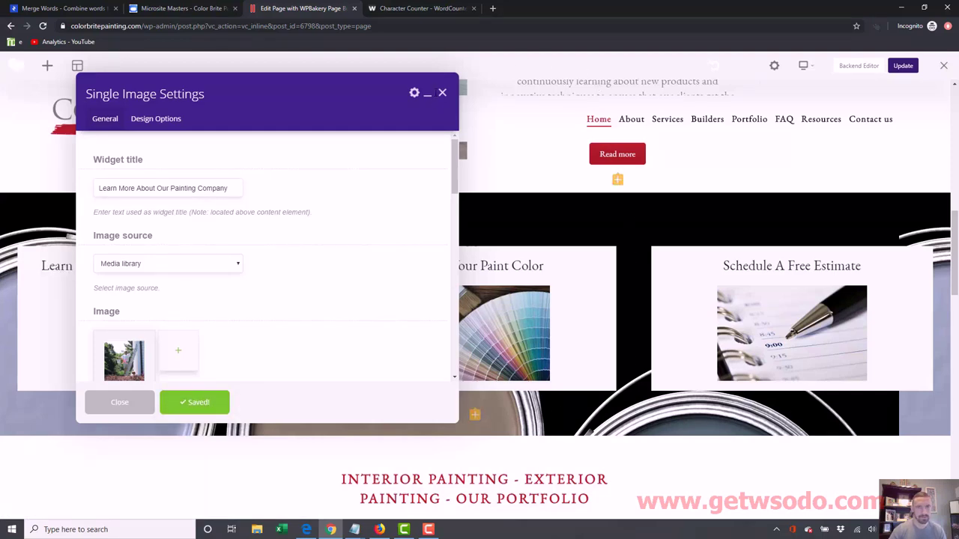
left_click(442, 92)
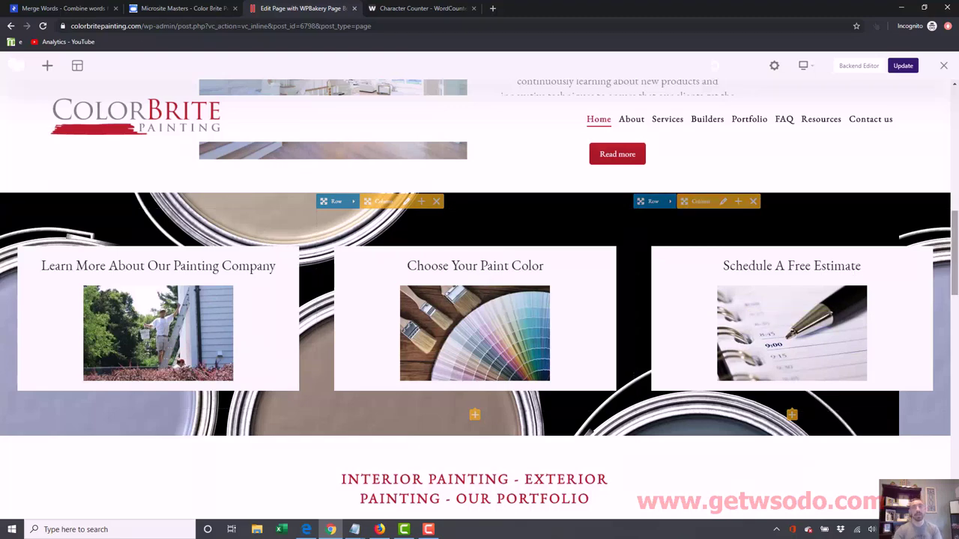
left_click(404, 530)
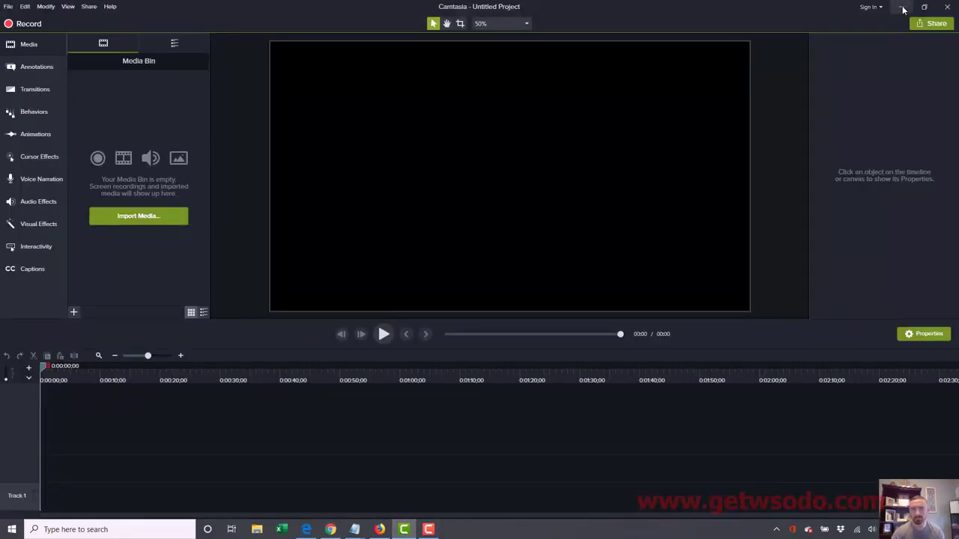
left_click(901, 7)
left_click(428, 529)
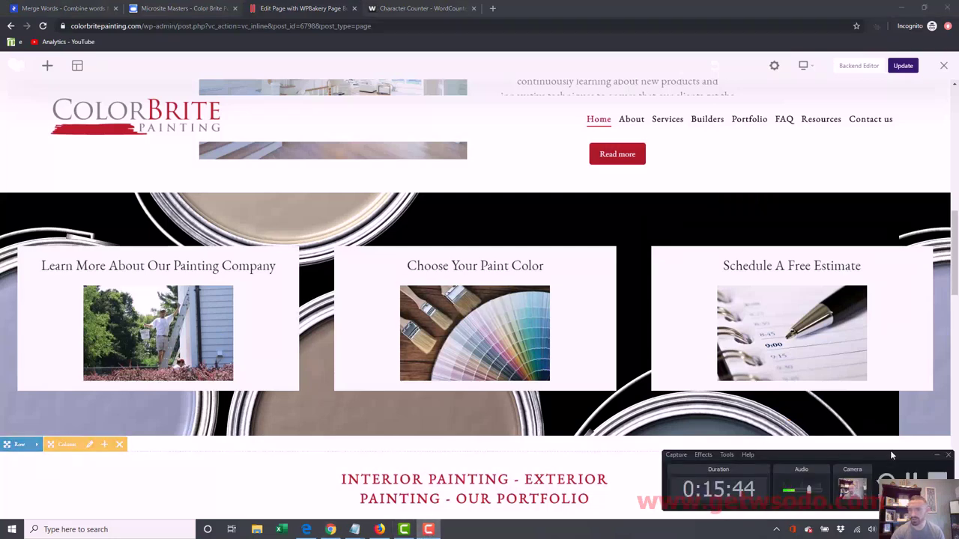
left_click(938, 456)
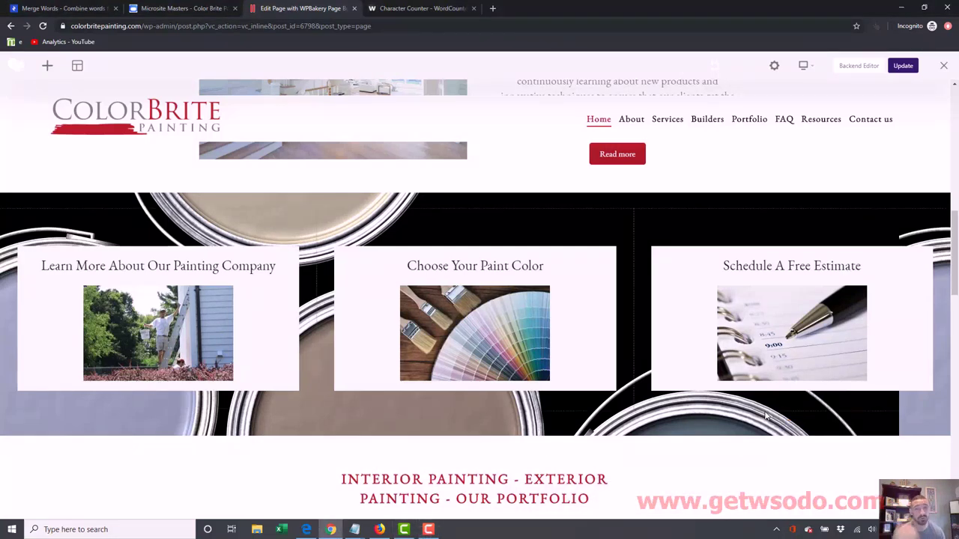
mouse_move(791, 415)
scroll(574, 296, "up", 4)
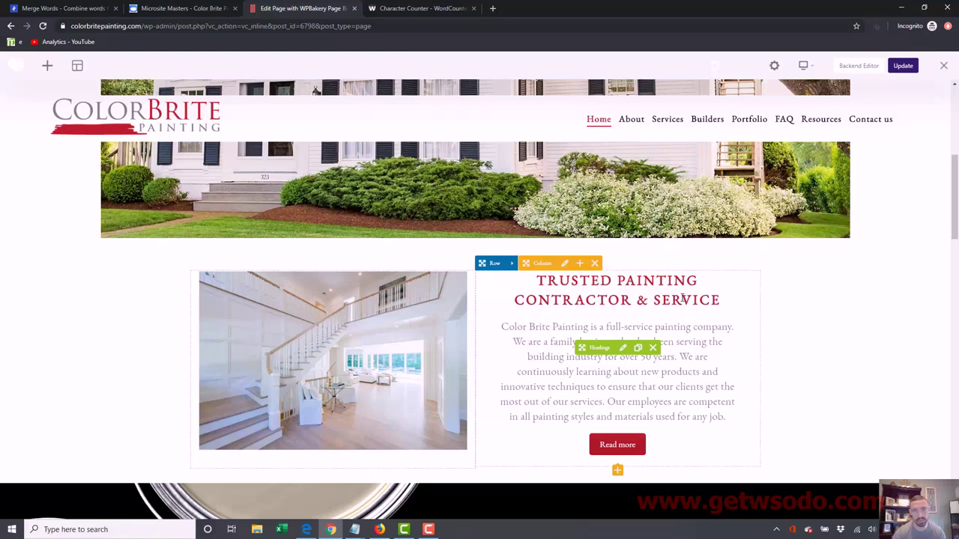
scroll(804, 261, "down", 3)
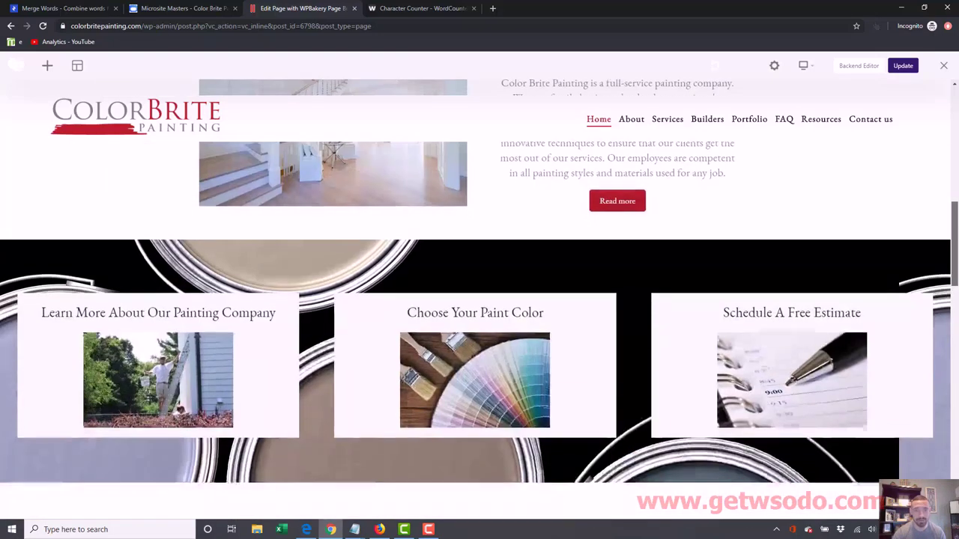
scroll(479, 300, "down", 1)
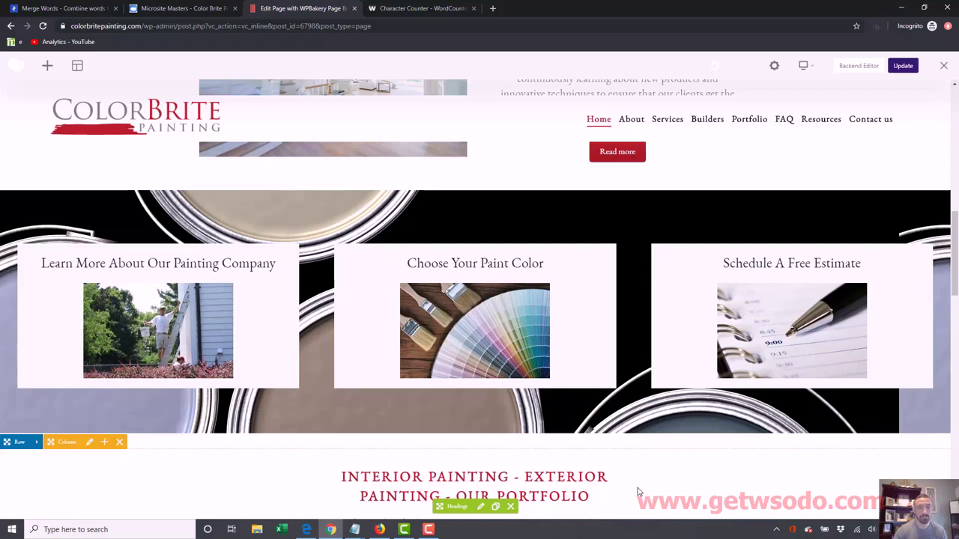
Open the live site colorbritepainting.com in a new browser tab
mouse_move(584, 154)
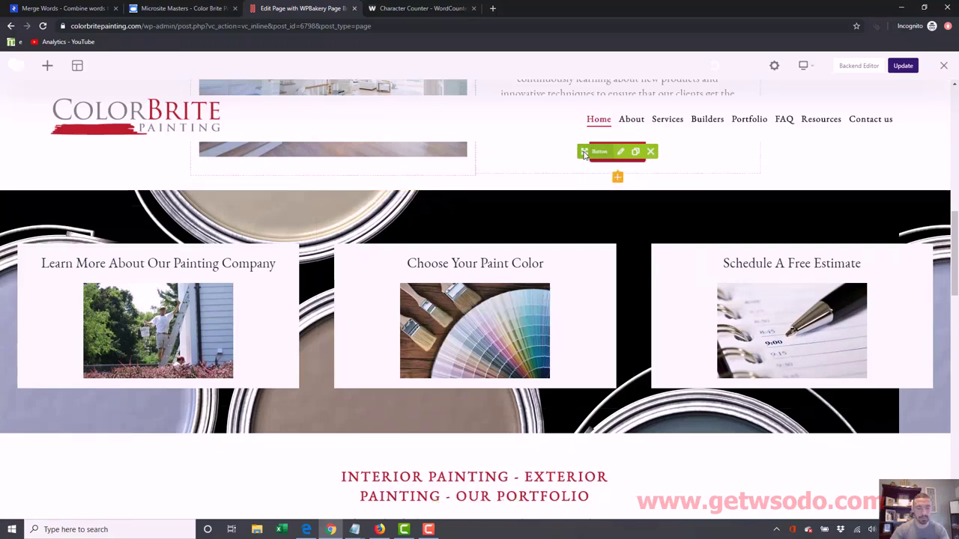
key("ctrl+t")
type("color")
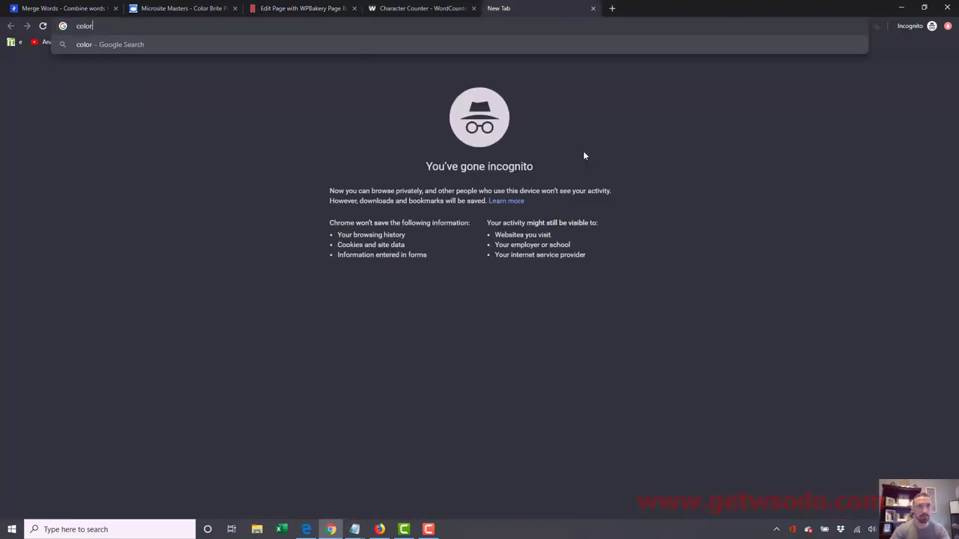
type("brite")
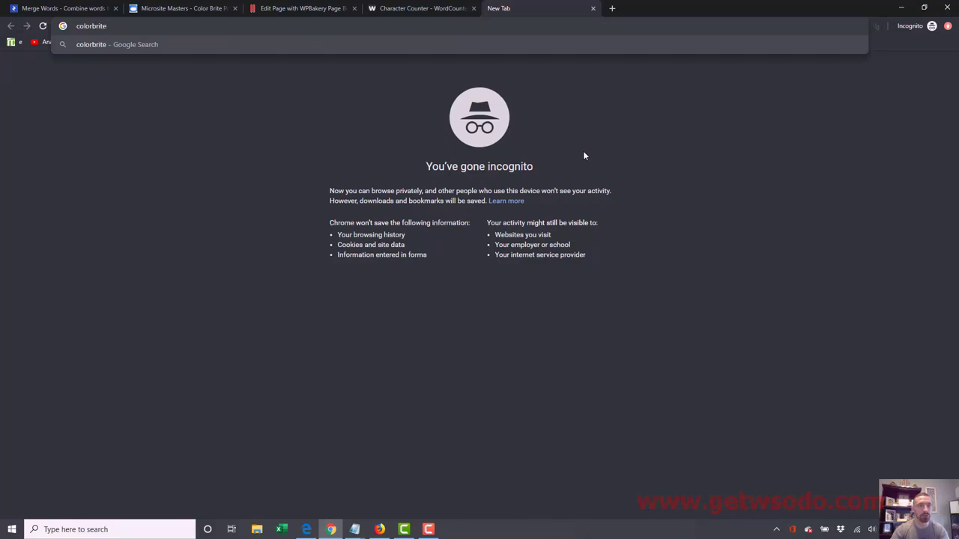
type("painting.com")
key("Return")
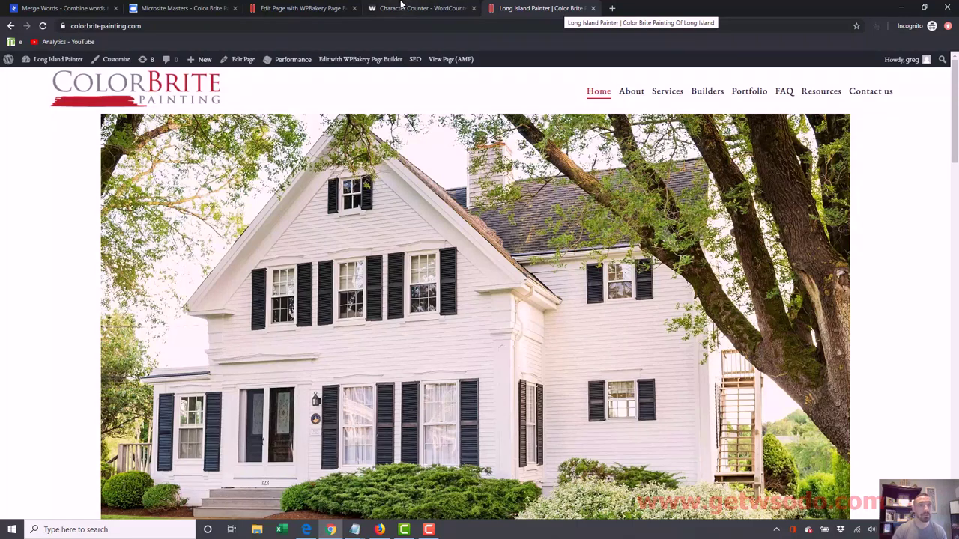
Return to the homepage editor, review the revised headings down the page and publish the update
left_click(329, 9)
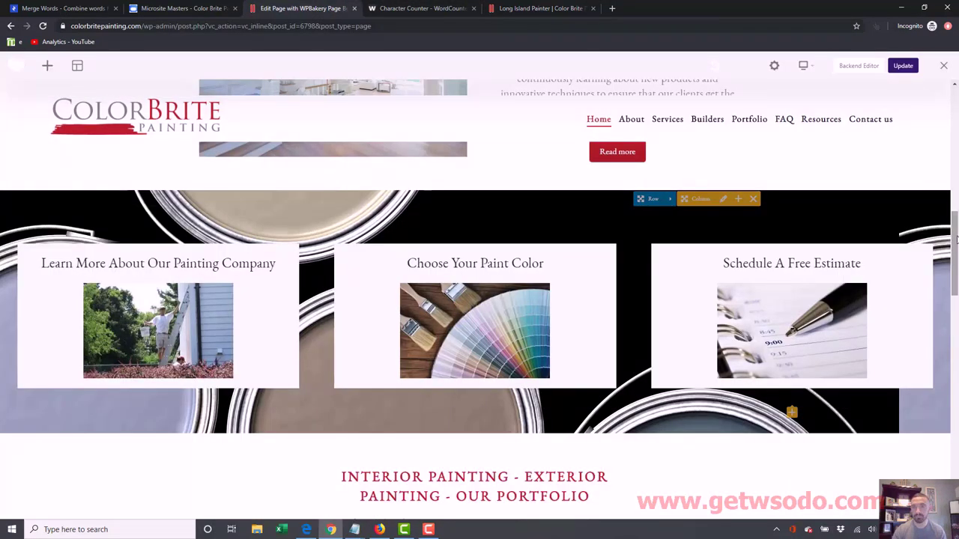
scroll(637, 303, "up", 4)
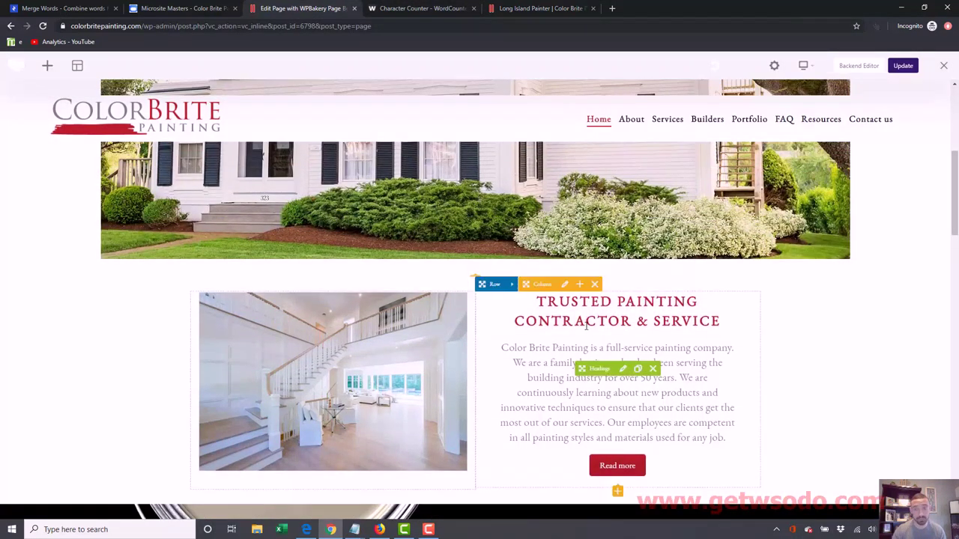
scroll(617, 490, "down", 3)
scroll(219, 245, "down", 2)
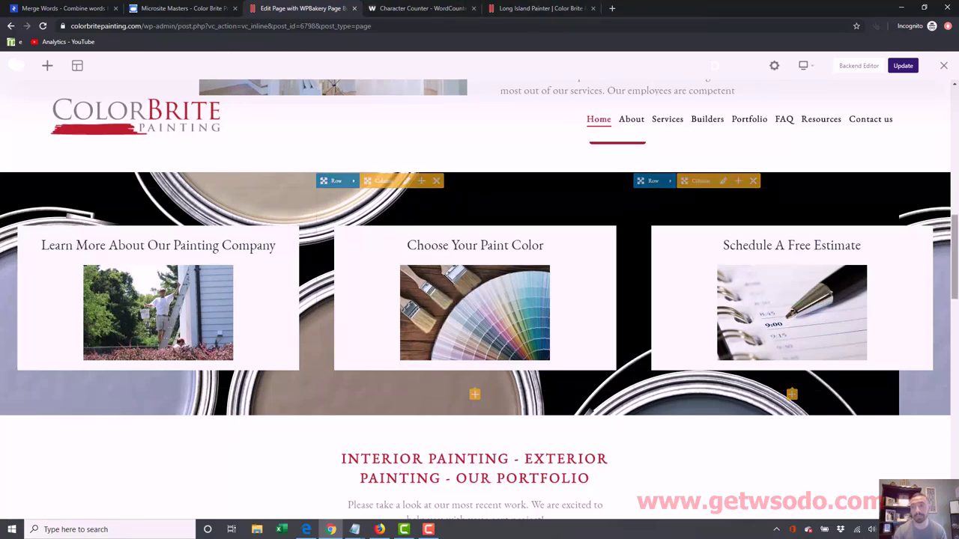
scroll(833, 284, "down", 8)
left_click_drag(955, 386, 957, 88)
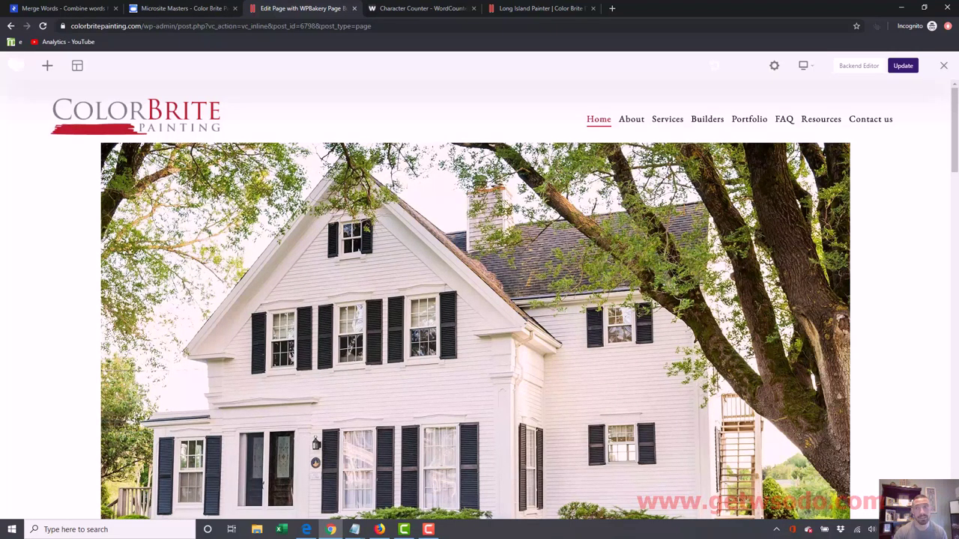
left_click(904, 66)
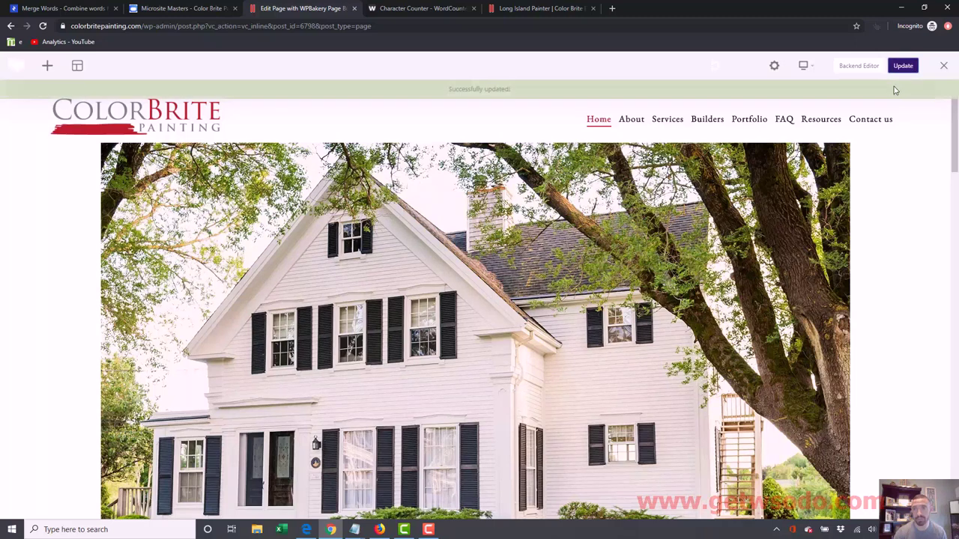
Reload the live homepage and examine the contractor heading, the painting company box title and the portfolio heading
left_click(560, 13)
key("F5")
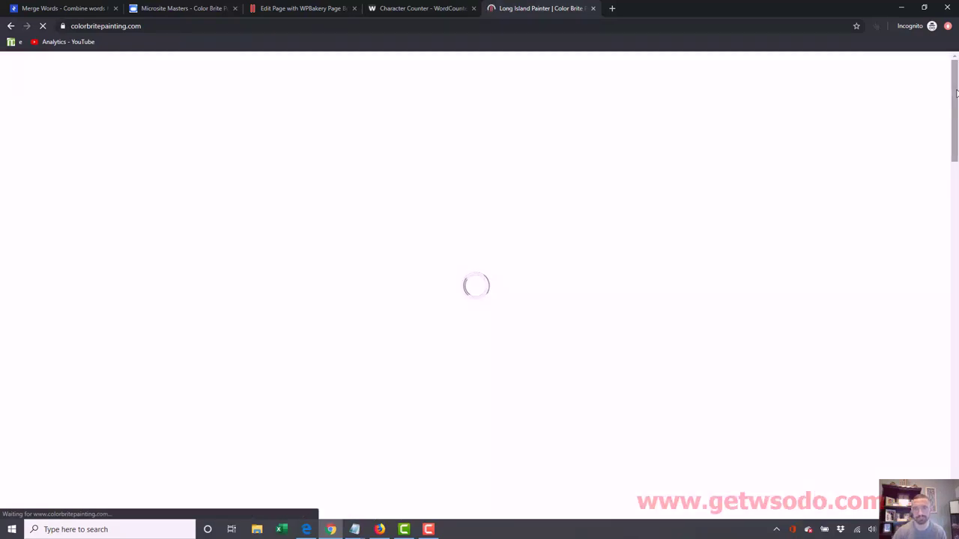
scroll(593, 243, "down", 5)
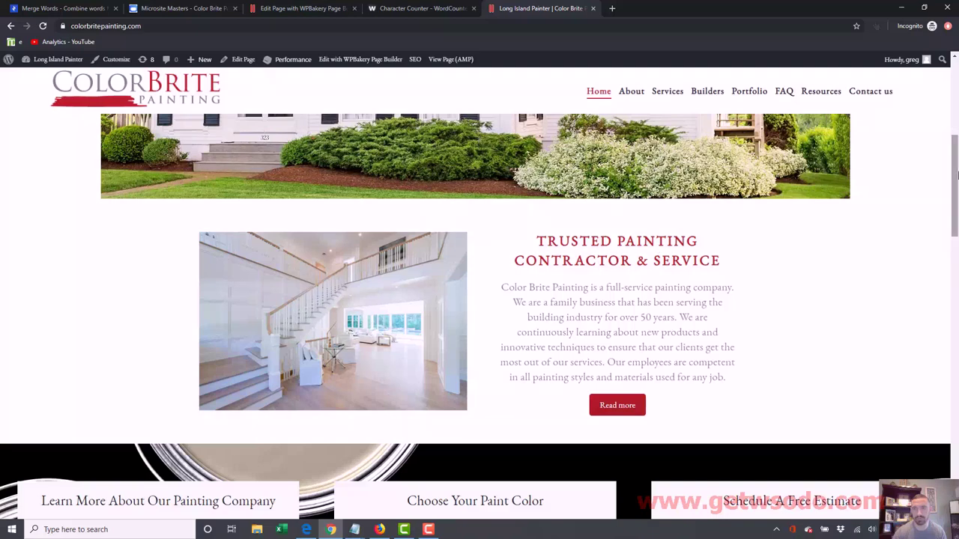
left_click_drag(956, 210, 955, 285)
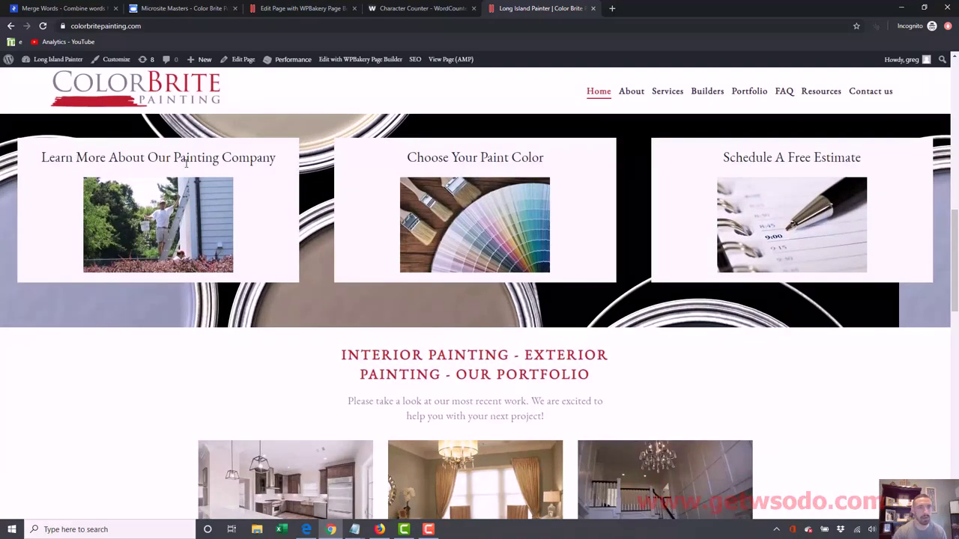
left_click_drag(185, 158, 279, 170)
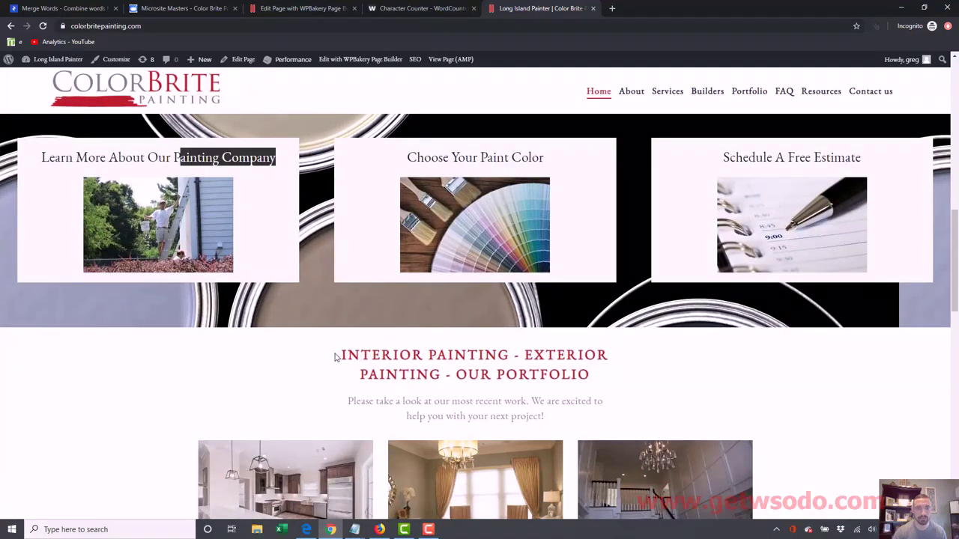
mouse_move(339, 355)
left_mouse_down()
mouse_move(514, 349)
mouse_move(594, 361)
mouse_move(442, 375)
left_mouse_up()
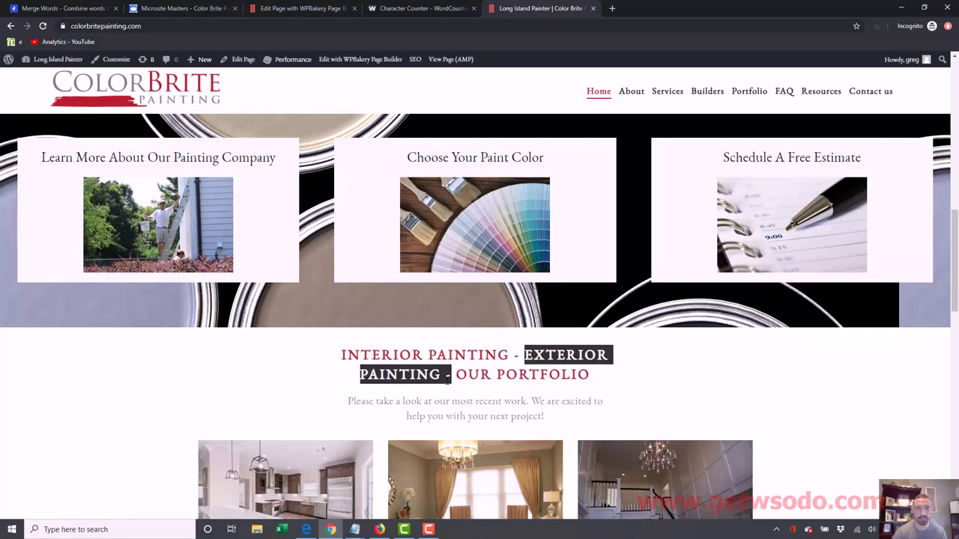
left_click_drag(603, 387, 455, 371)
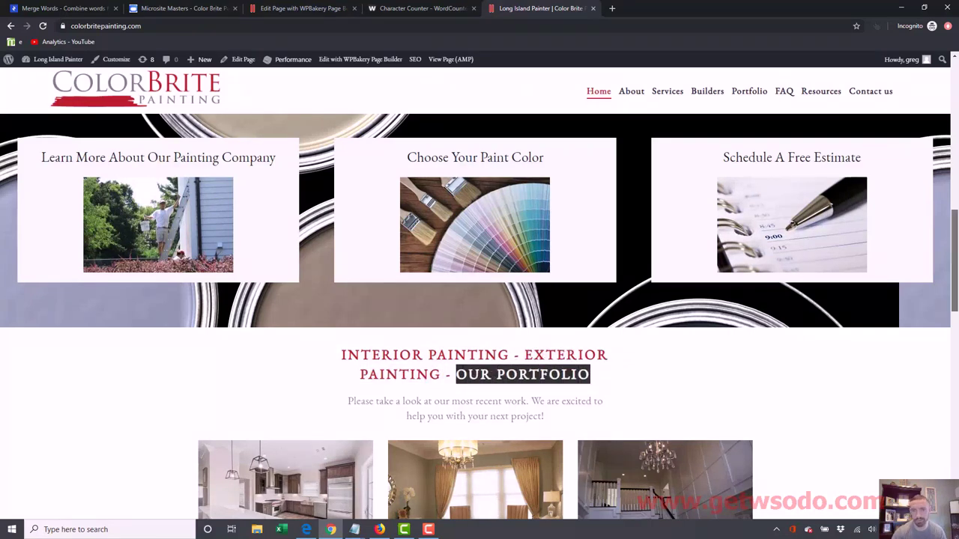
scroll(479, 314, "down", 10)
scroll(428, 419, "up", 12)
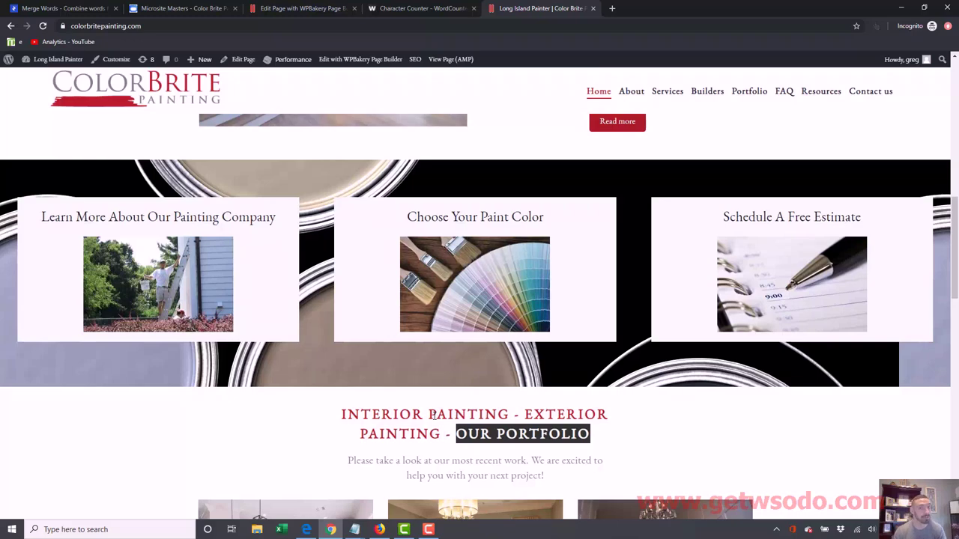
left_click_drag(954, 247, 954, 109)
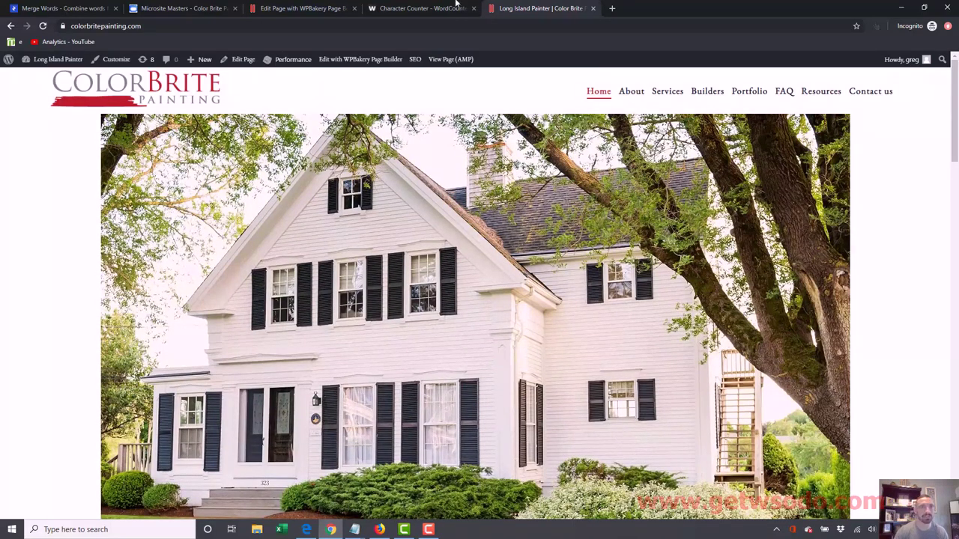
Open the homepage in the backend editor and examine its meta description in the All in One SEO Pack section
left_click(313, 9)
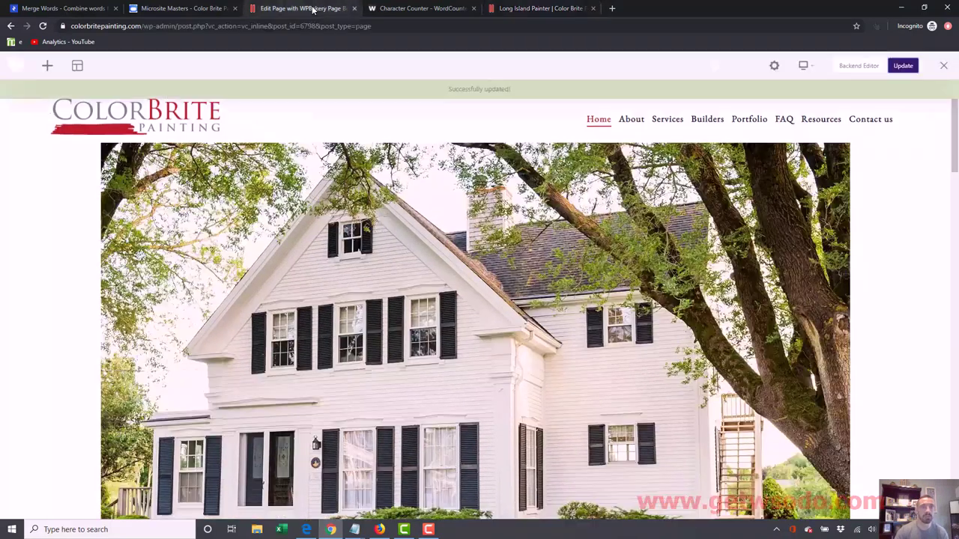
left_click(856, 67)
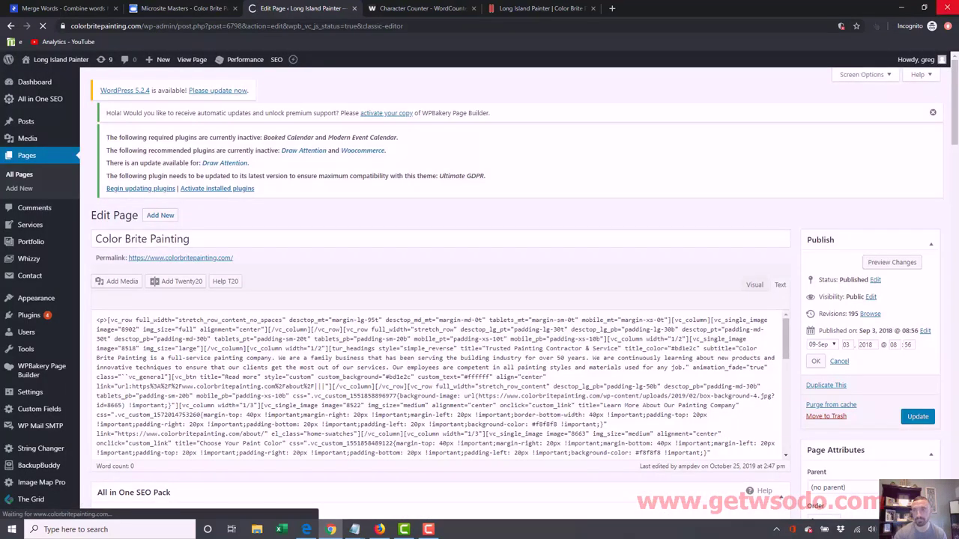
scroll(957, 154, "down", 5)
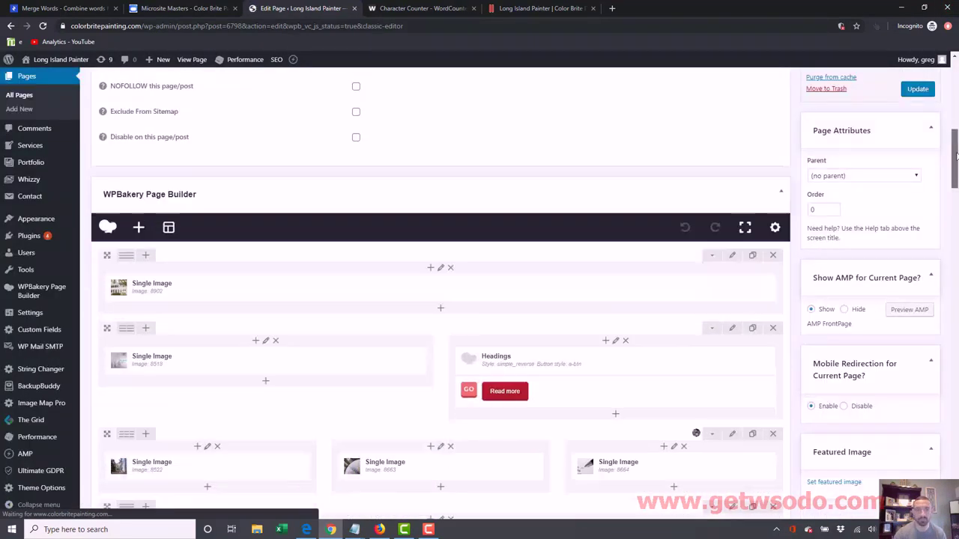
scroll(957, 98, "down", 1)
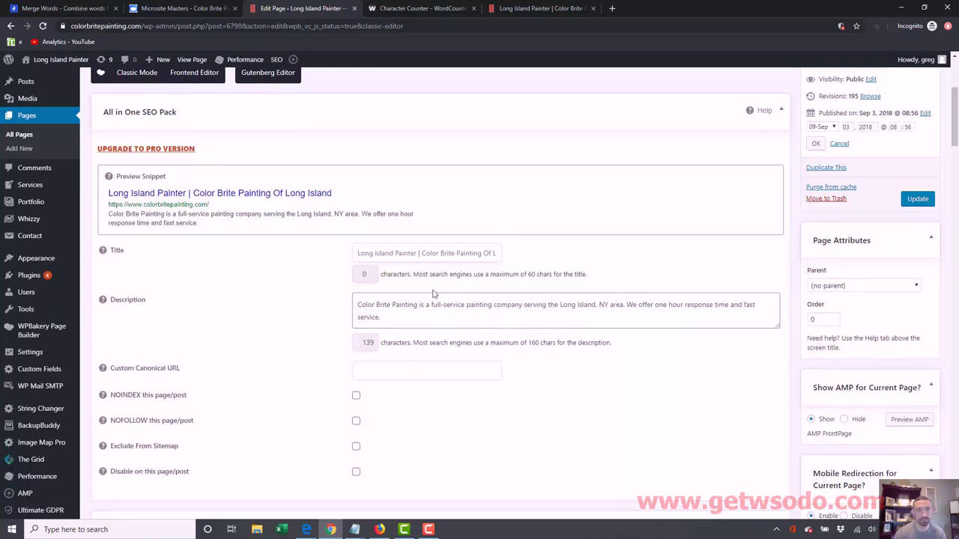
left_click(428, 315)
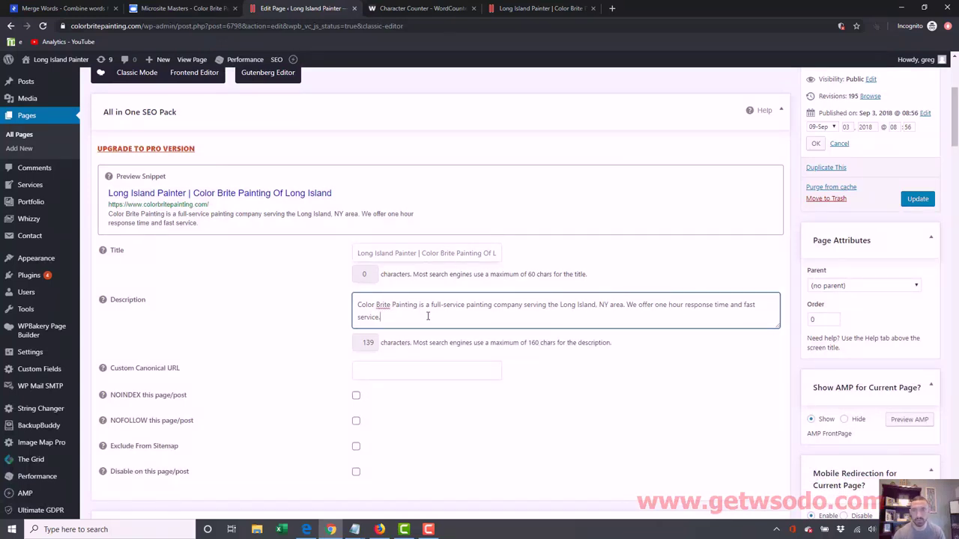
left_click_drag(400, 319, 339, 306)
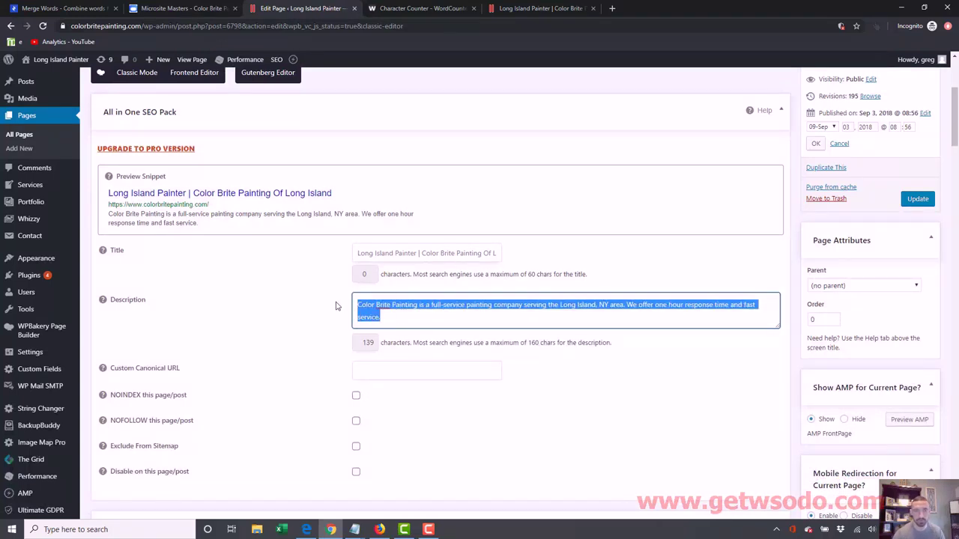
left_click(453, 321)
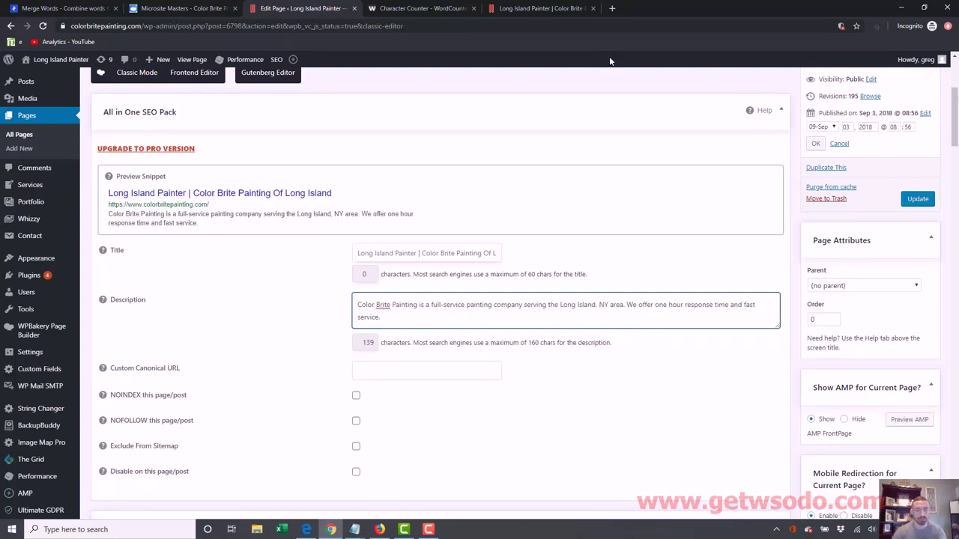
Search Google for "long island painter" in a new tab, examine the first organic result's description snippet and return to the live homepage
key("ctrl+t")
type("long i")
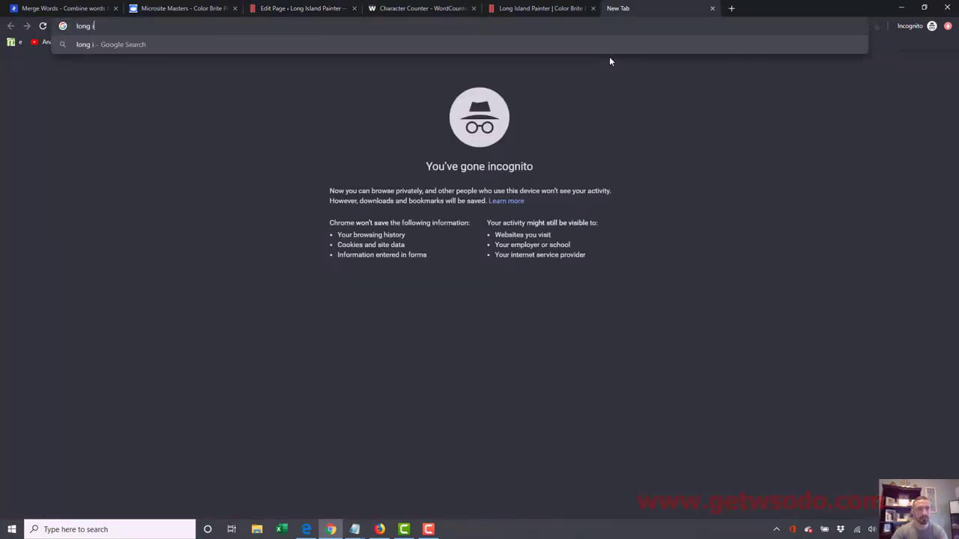
type("sland painter")
key("Return")
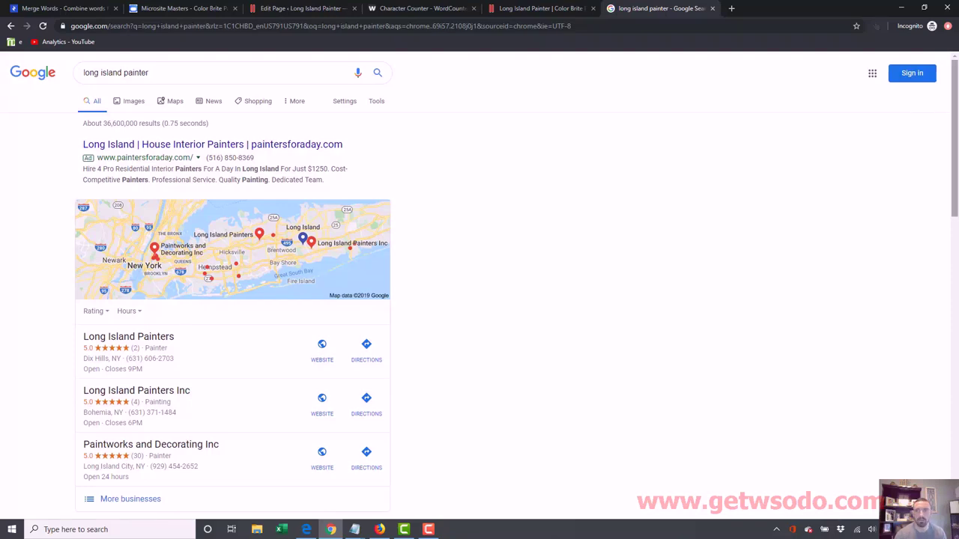
scroll(411, 173, "down", 5)
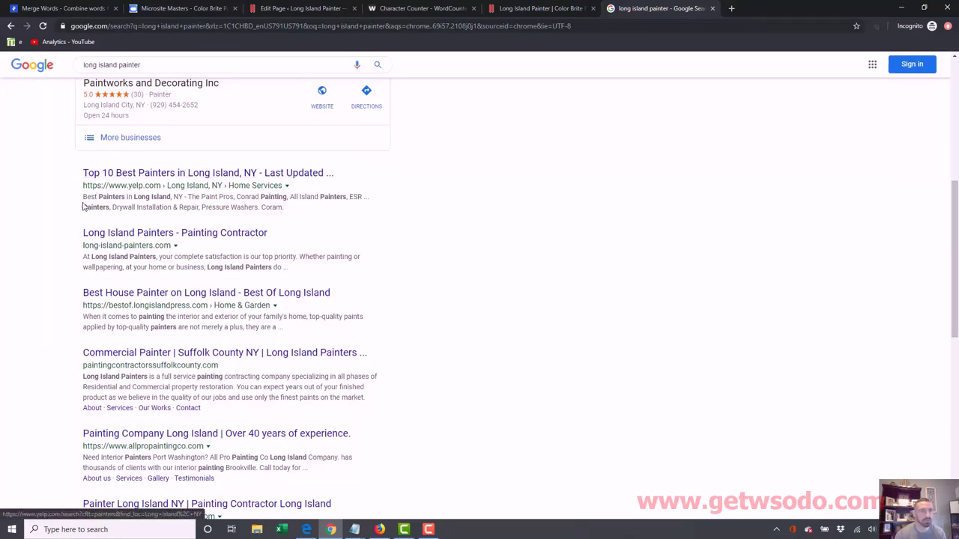
left_click_drag(81, 197, 286, 209)
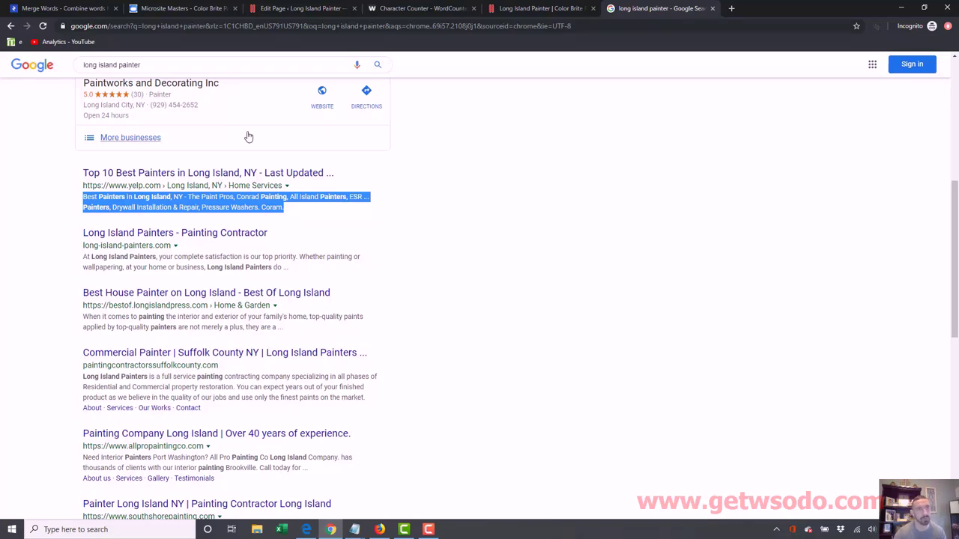
left_click(515, 8)
left_click(162, 27)
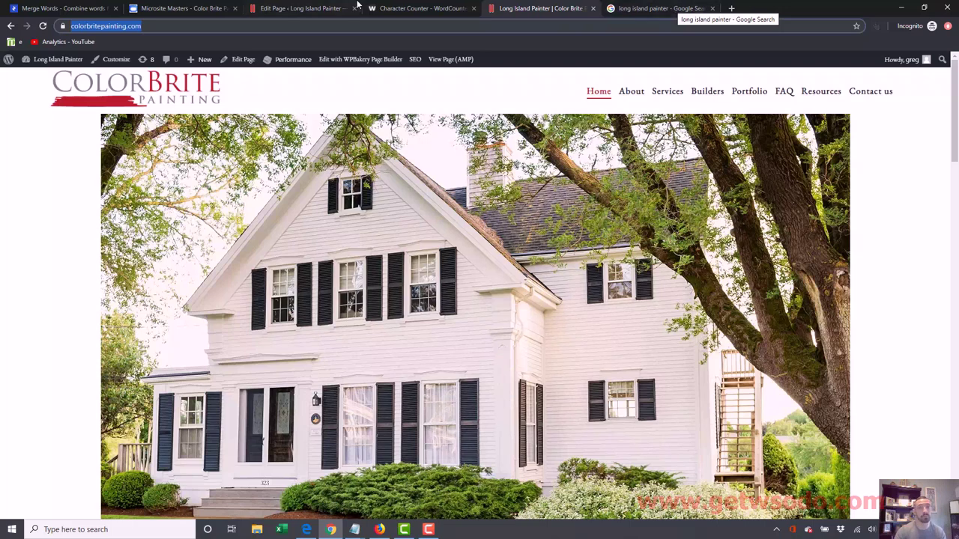
In the homepage's SEO description, remove "the" before "Long Island" and "area" after "NY"
left_click(326, 8)
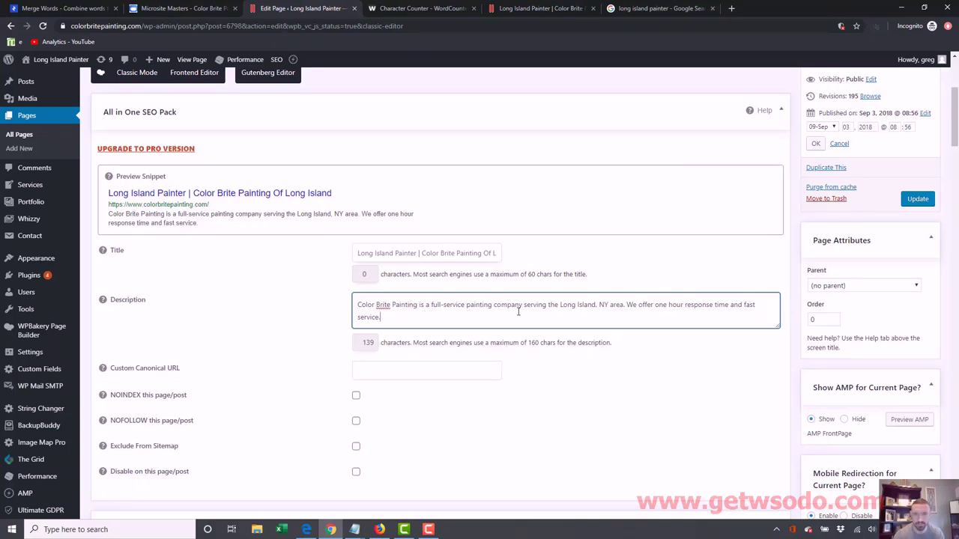
left_click_drag(522, 304, 466, 304)
left_click_drag(559, 304, 550, 305)
key("BackSpace")
left_click(611, 305)
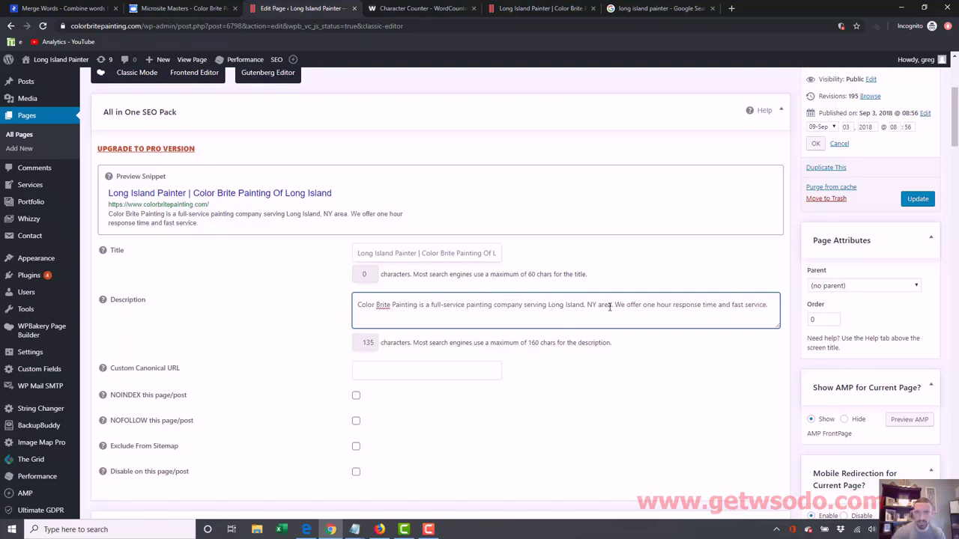
key("BackSpace")
key("BackSpace")
key("BackSpace")
key("BackSpace")
key("BackSpace")
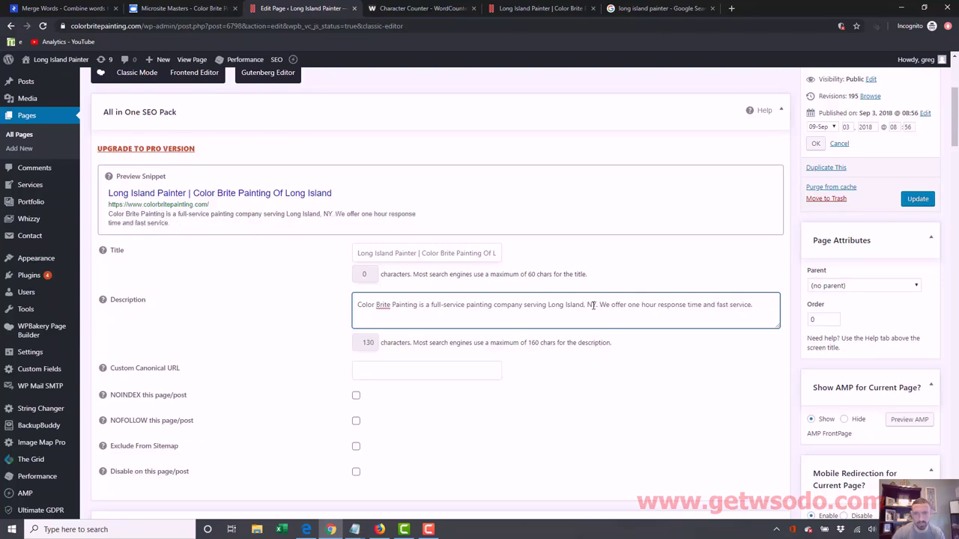
Compare the wording at the end of the SEO description with the description snippets in the Google results
double_click(592, 304)
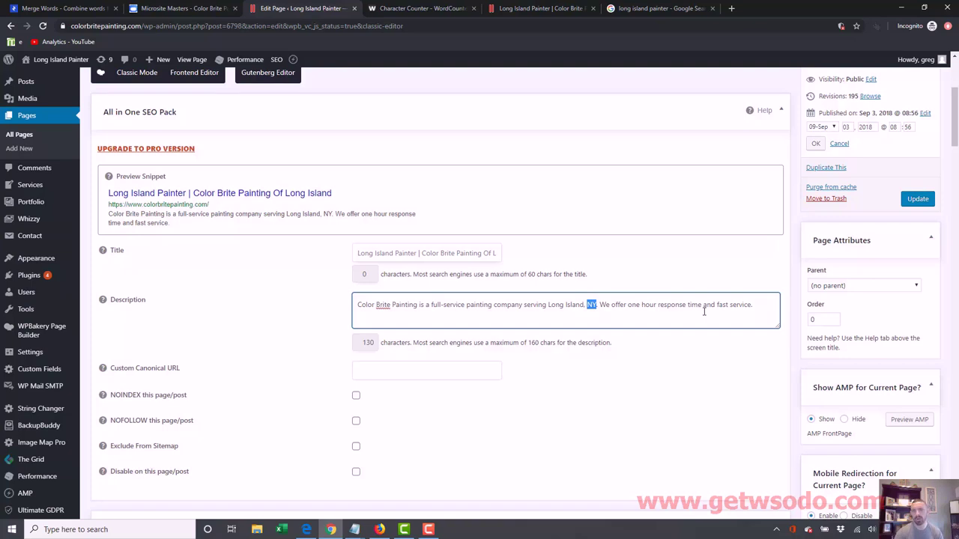
left_click(585, 304)
left_click_drag(751, 305, 466, 305)
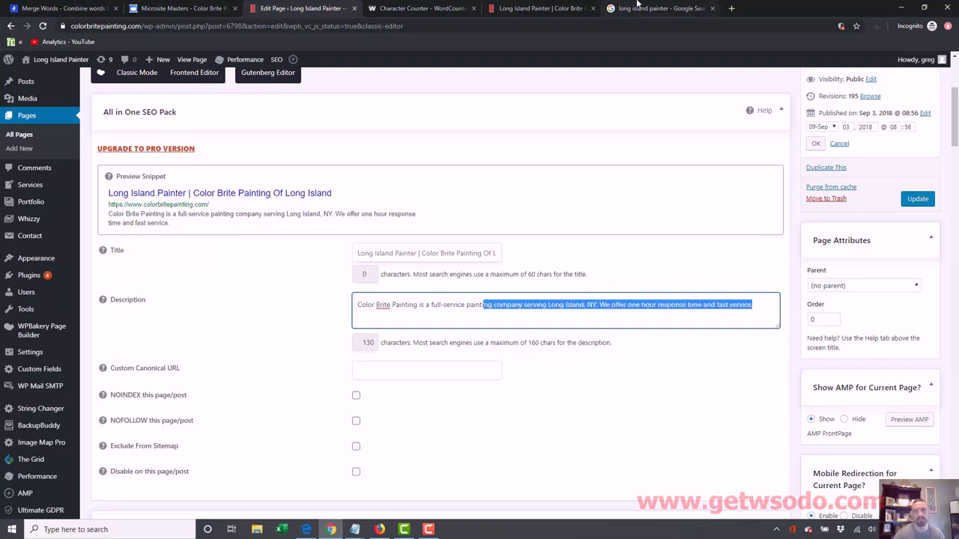
left_click(636, 9)
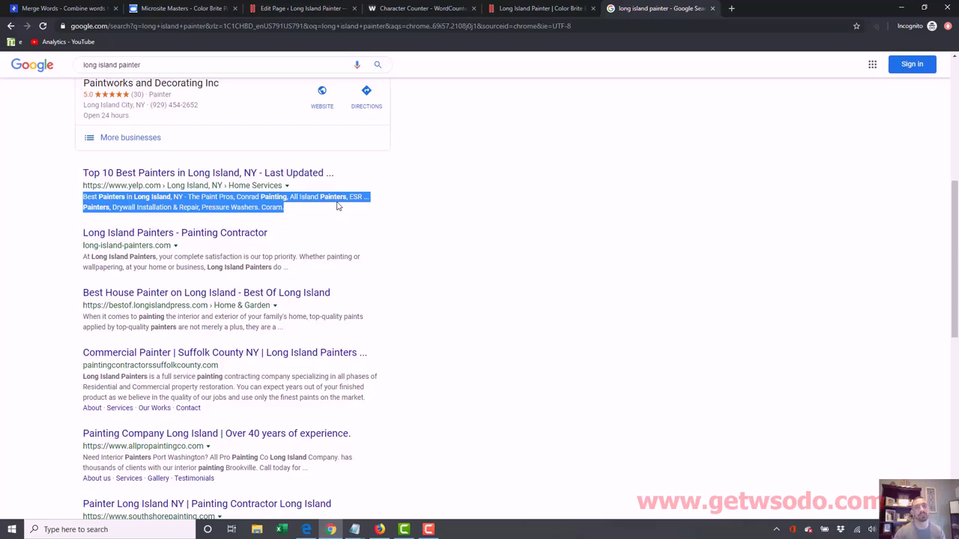
left_click(538, 6)
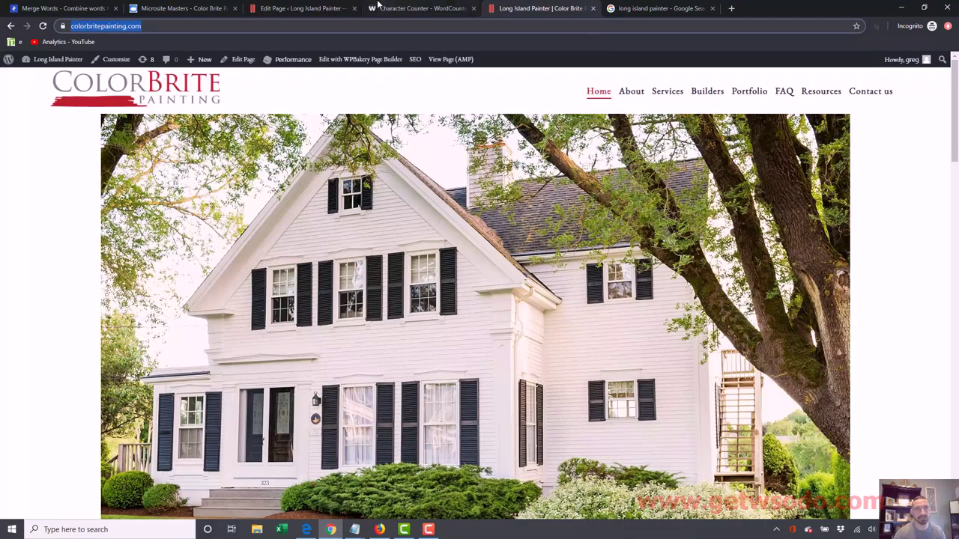
left_click(276, 6)
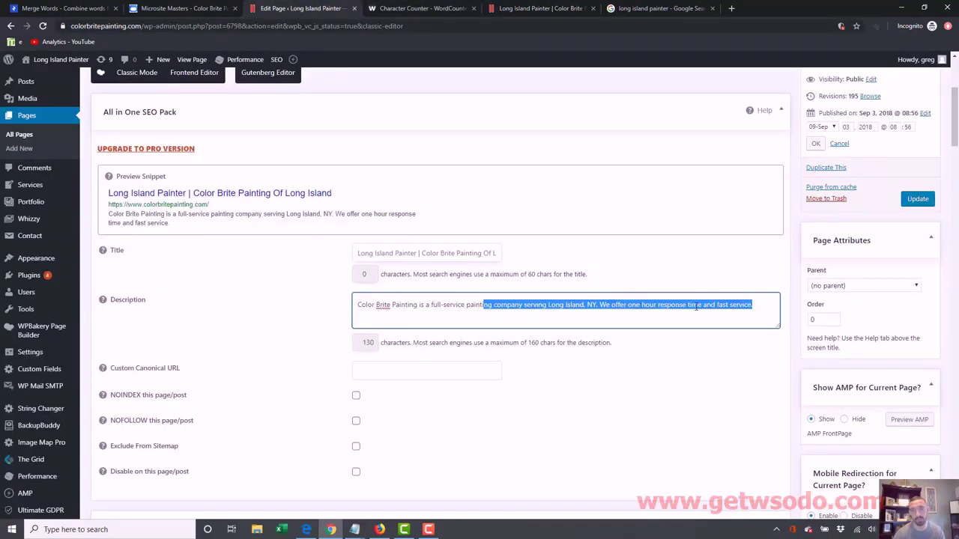
Replace the SEO description's closing sentence with "We offer interior, exterior, commercial,"
left_click(754, 305)
left_click_drag(650, 289, 600, 291)
type("W")
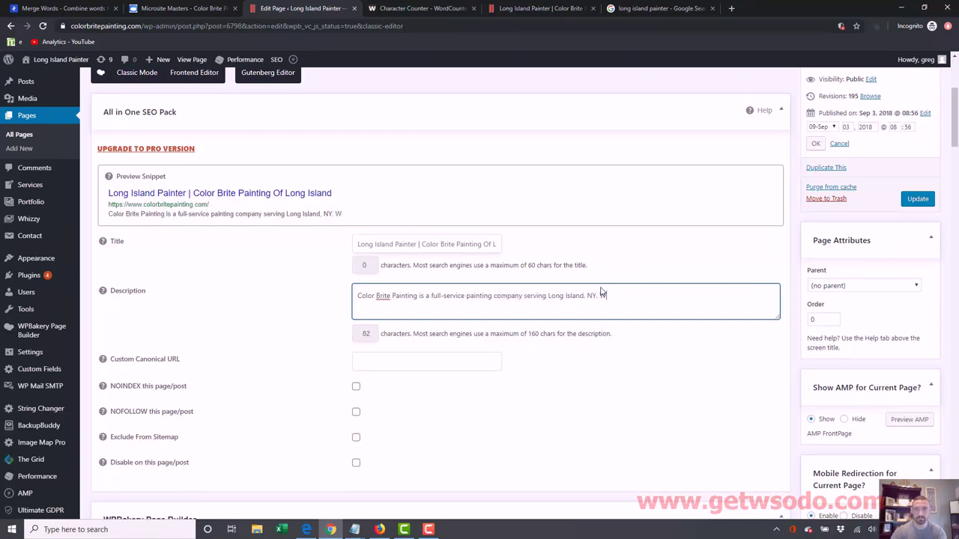
type("e offer interior")
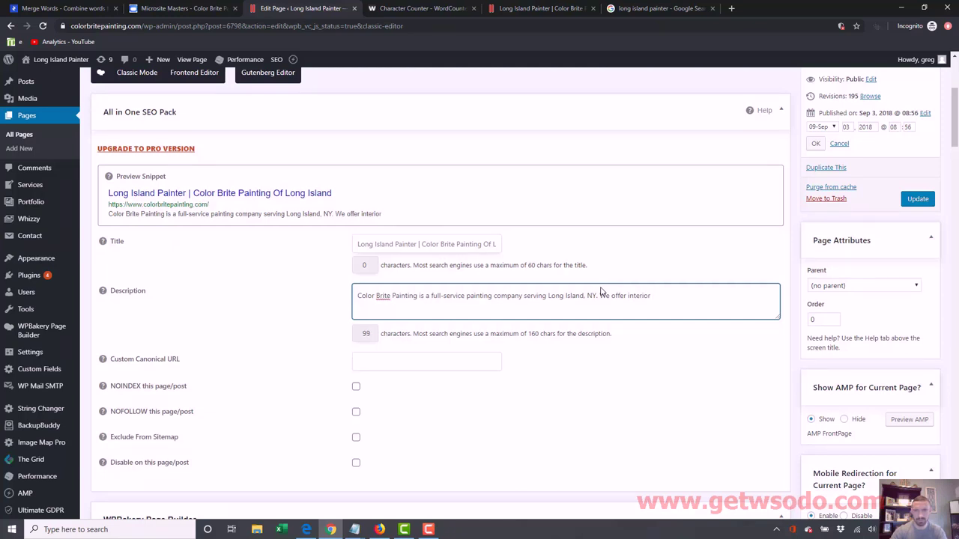
type(", exterior, commerical")
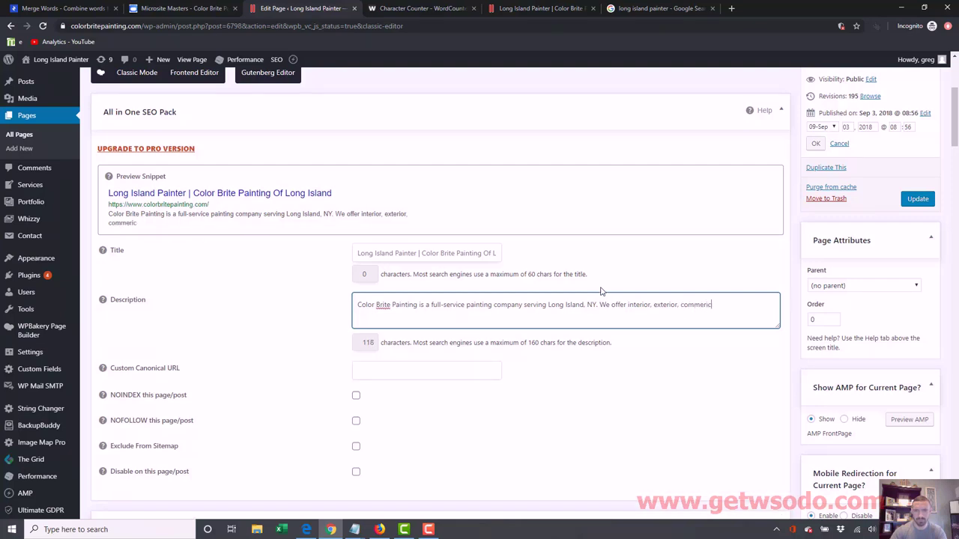
key("BackSpace")
key("BackSpace")
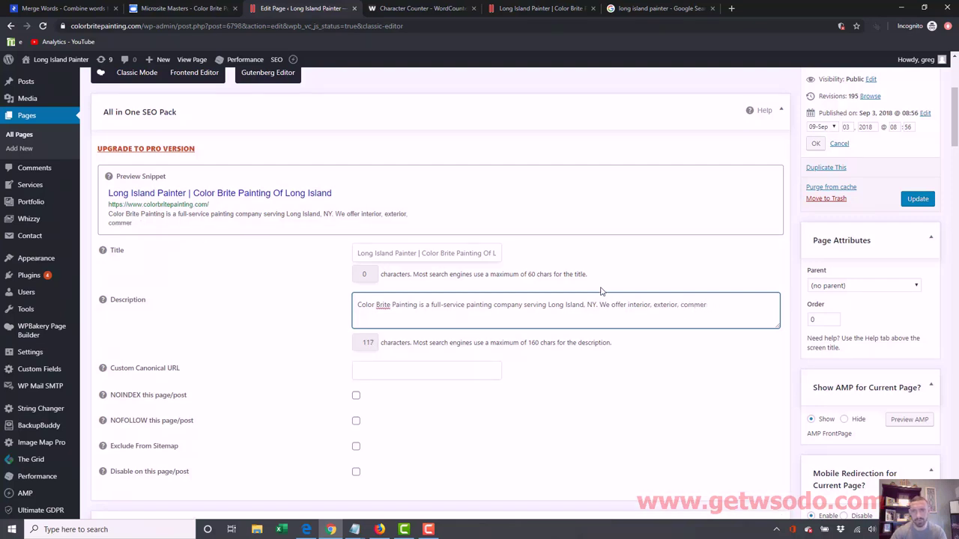
type("cial,")
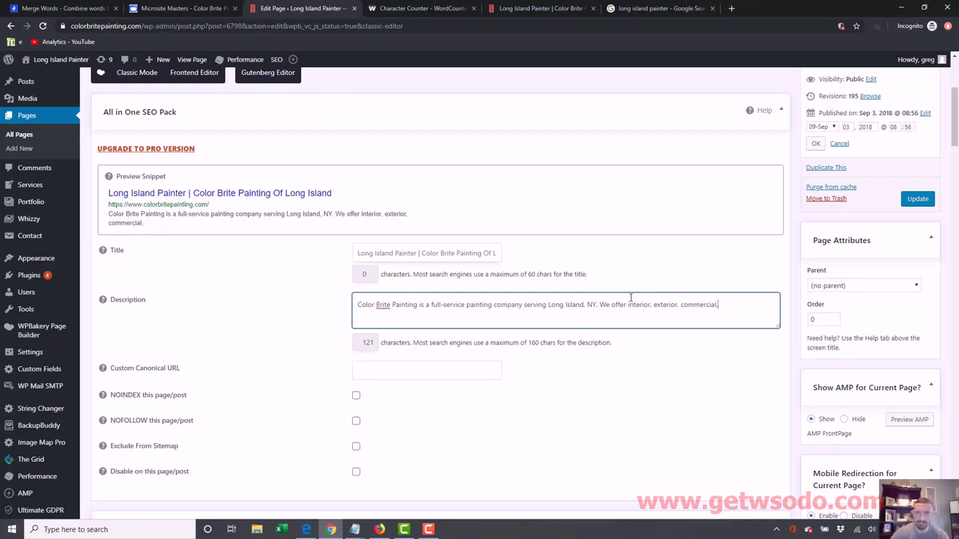
Consult the keyword list and rewrite the description's closing sentence as "We do house painting & commercial painting!"
left_click(354, 529)
left_click(288, 487)
left_click_drag(612, 305, 749, 301)
type("do")
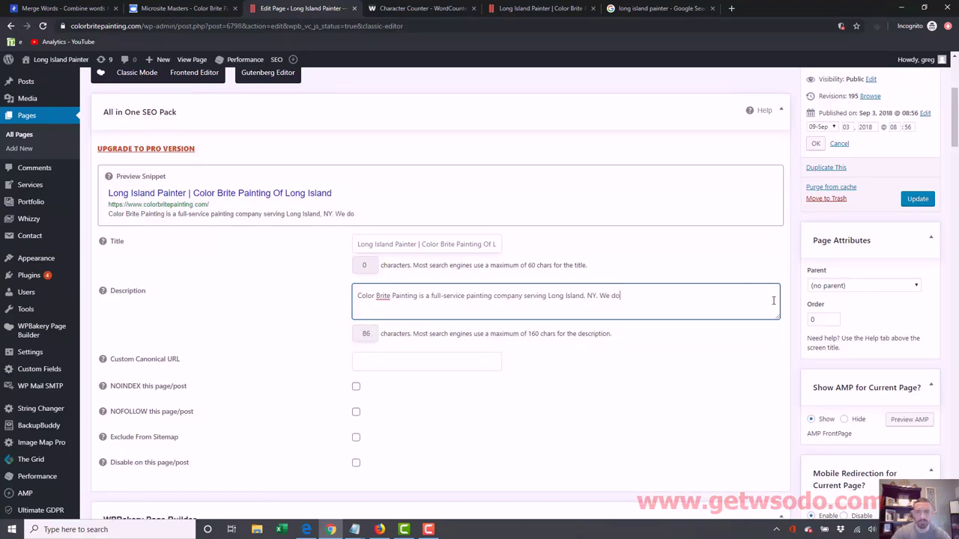
type(" house painting")
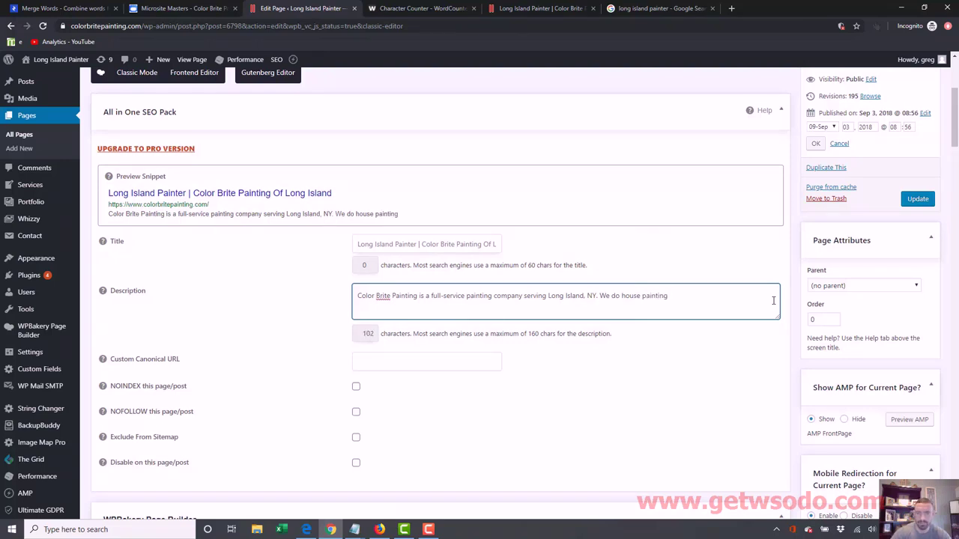
type(" & comm")
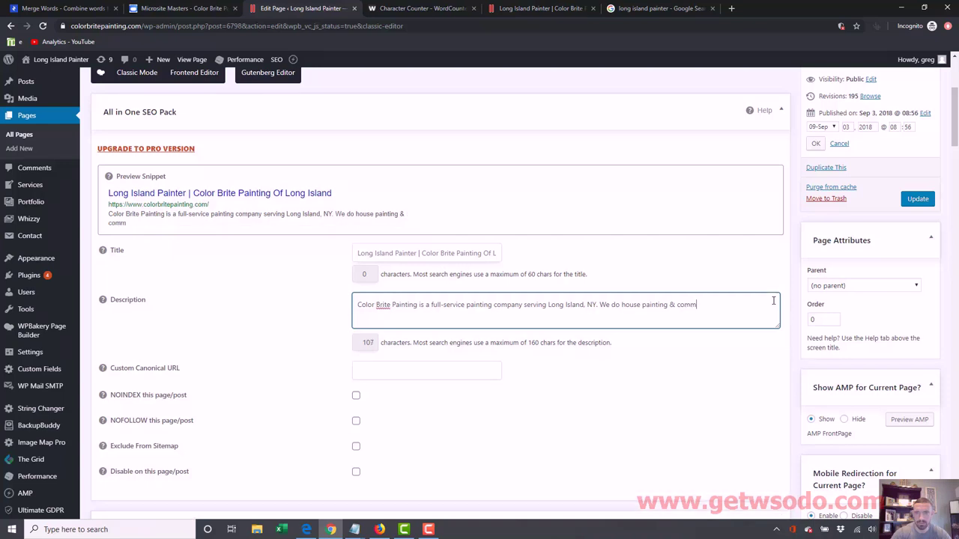
type("ercial painting!")
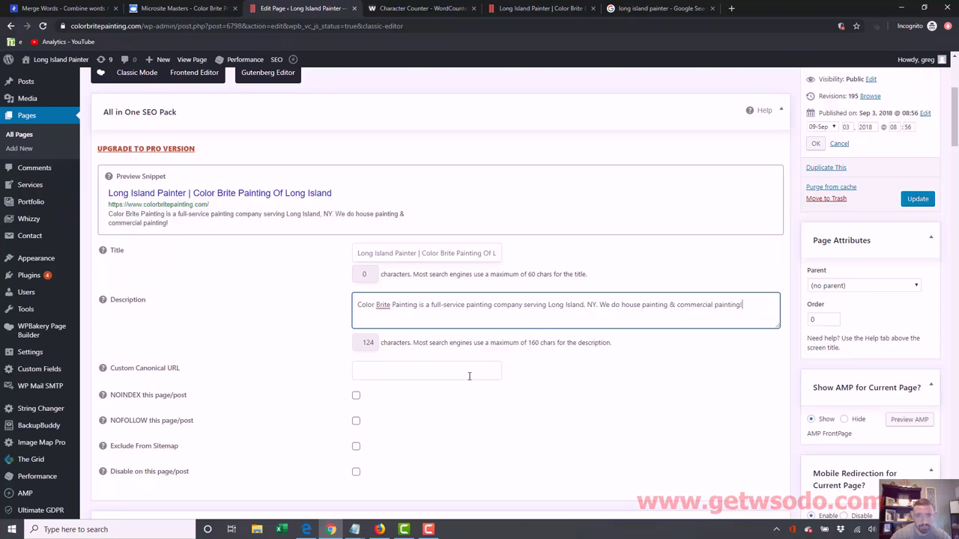
Examine the Notepad keyword list for the general, house, residential and commercial painting terms, then minimize it
mouse_move(354, 530)
left_click(299, 483)
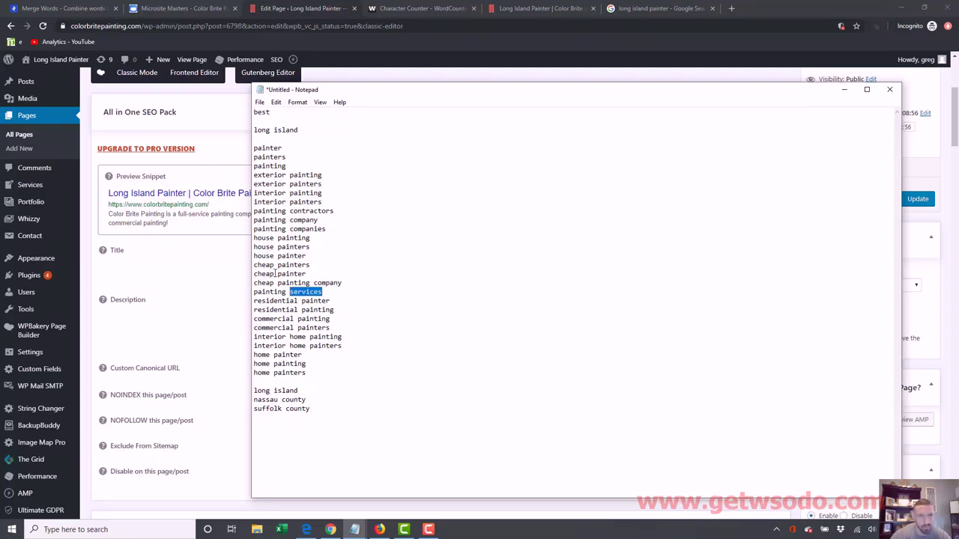
left_click_drag(274, 274, 257, 274)
left_click(325, 271)
mouse_move(259, 149)
left_mouse_down()
mouse_move(284, 158)
mouse_move(335, 232)
left_mouse_up()
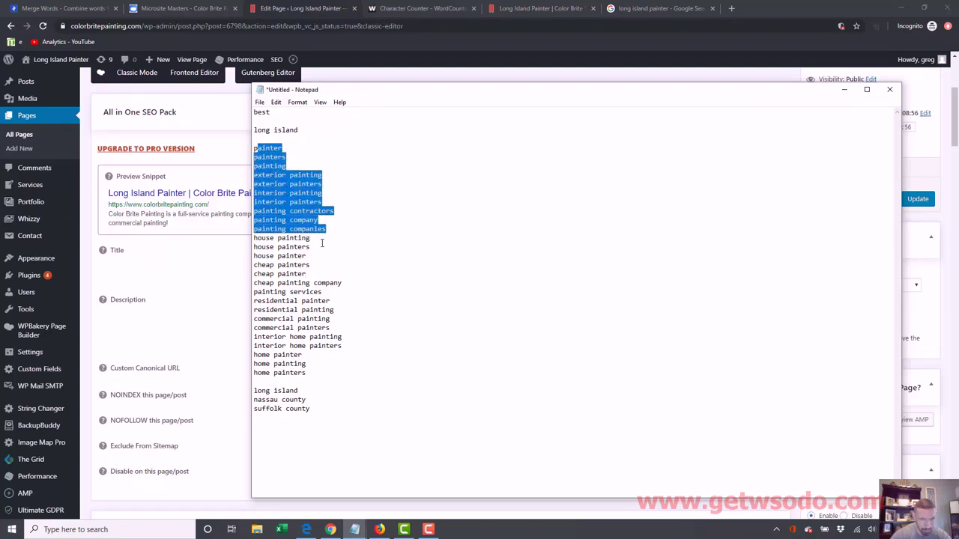
left_click_drag(312, 238, 253, 238)
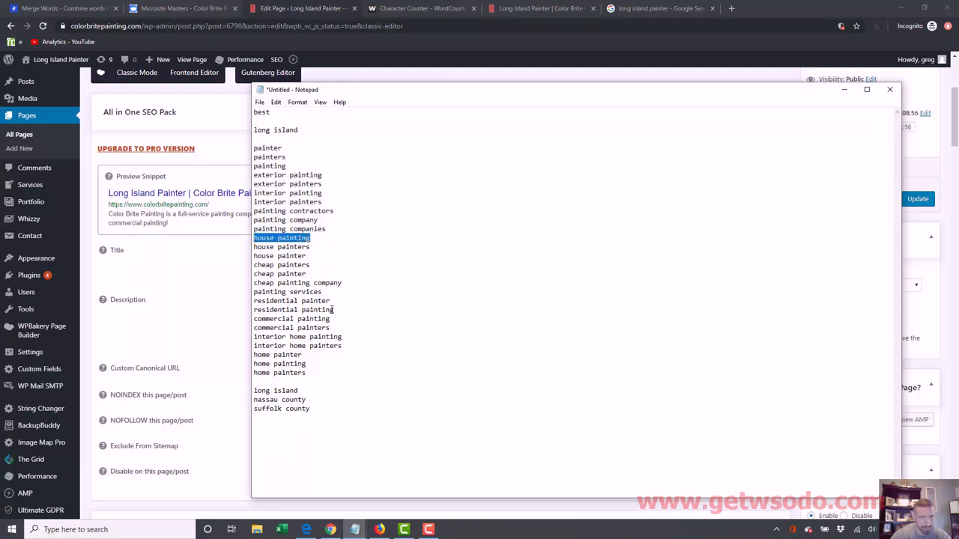
left_click_drag(330, 327, 249, 334)
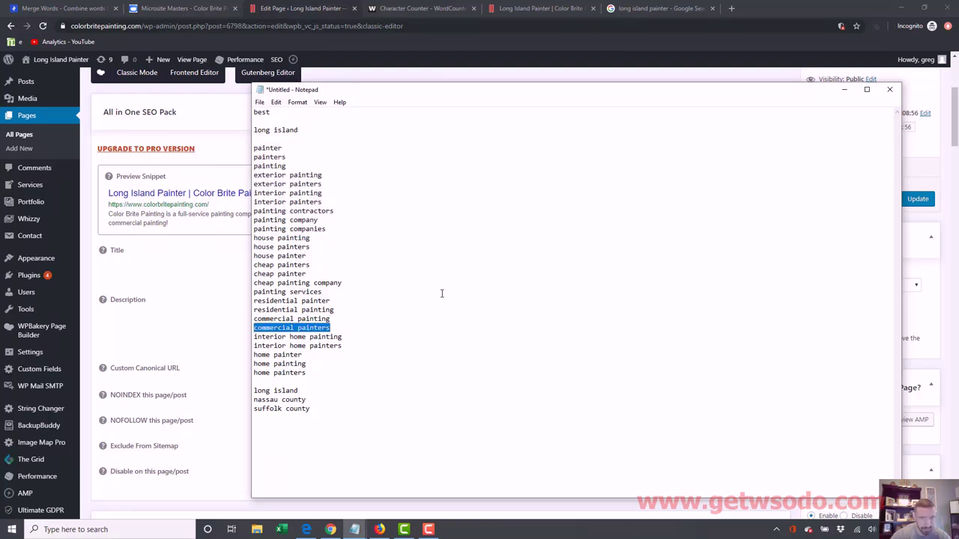
left_click(843, 89)
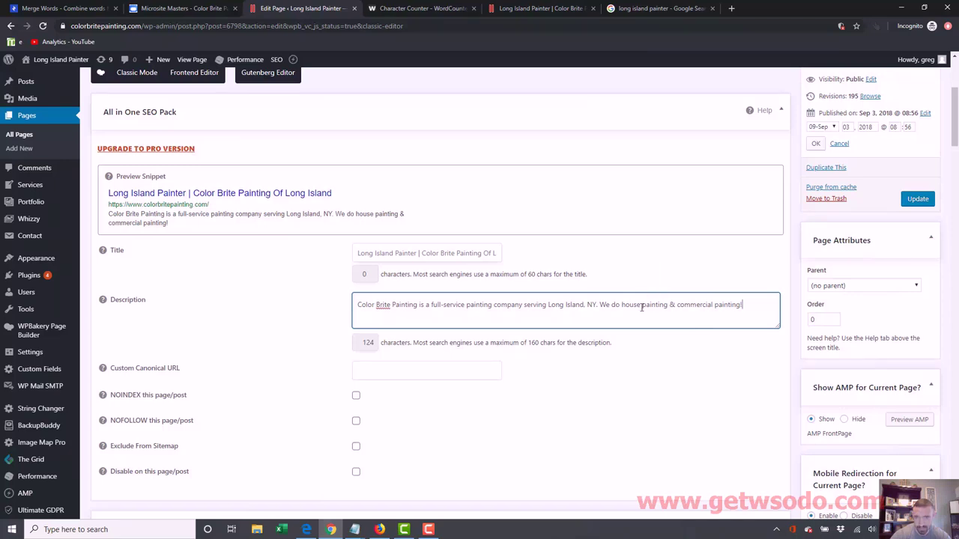
Replace "house" with "residential" in the SEO description's closing sentence
left_click_drag(641, 307, 622, 307)
type("residentia")
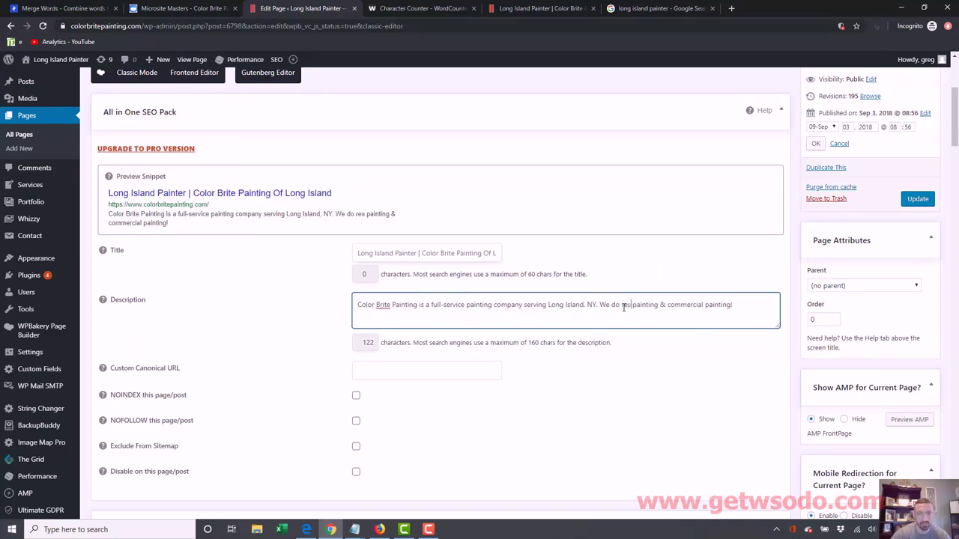
type("l")
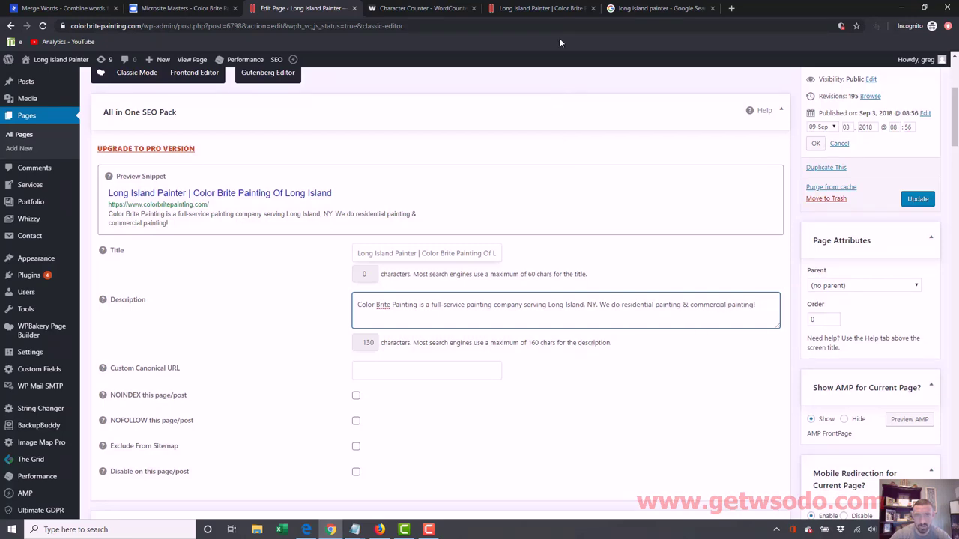
Look through the live homepage from the hero image to the customer testimonials for more description wording, then return to the page editor
left_click(553, 6)
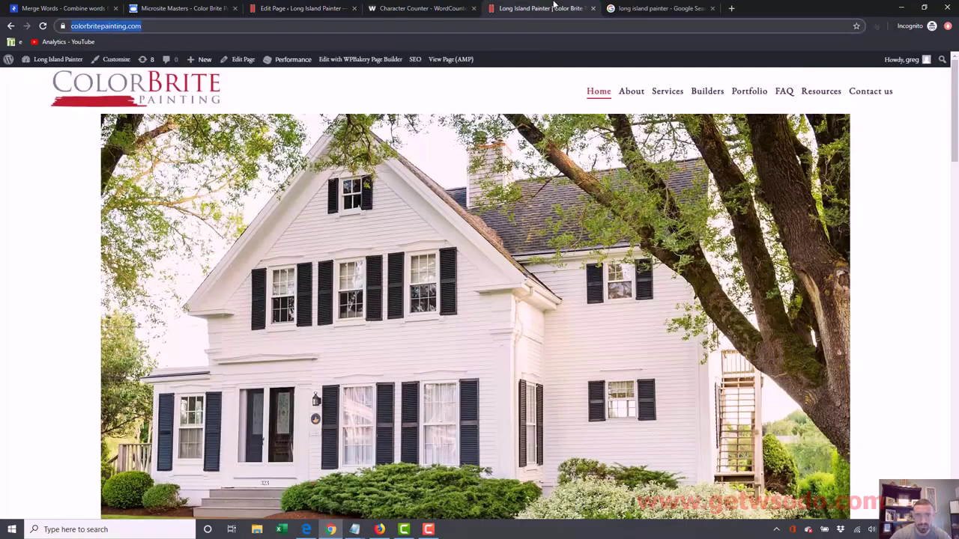
scroll(954, 149, "down", 5)
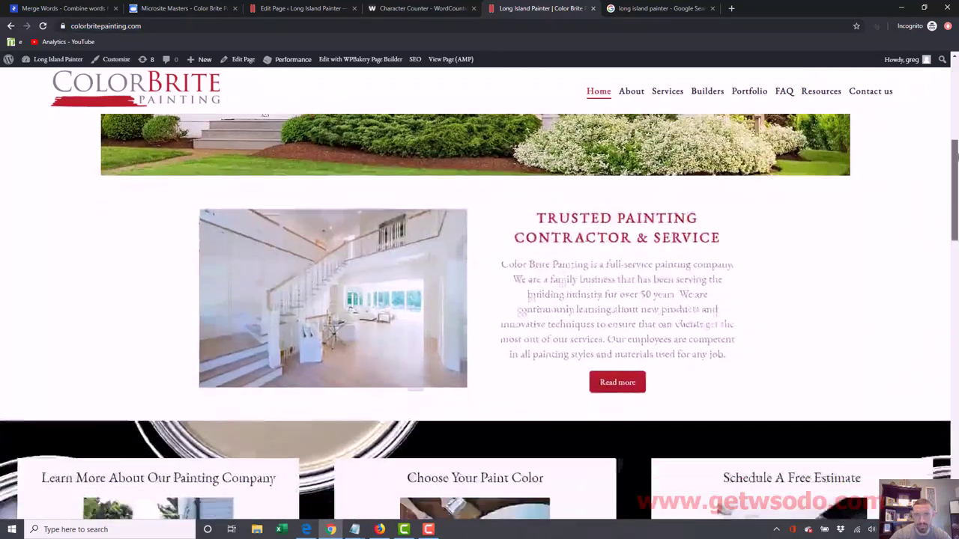
scroll(955, 153, "down", 2)
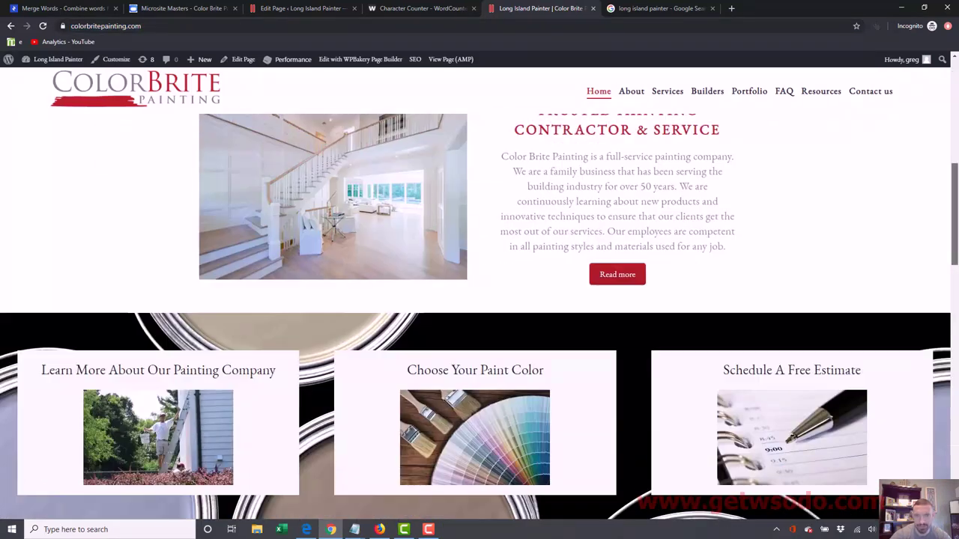
scroll(956, 213, "down", 2)
left_click_drag(956, 213, 957, 341)
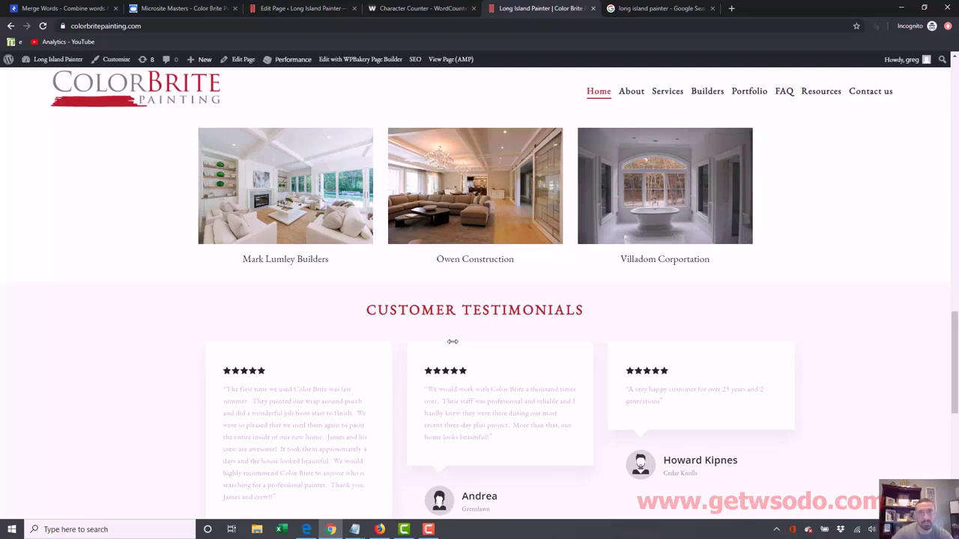
left_click(314, 15)
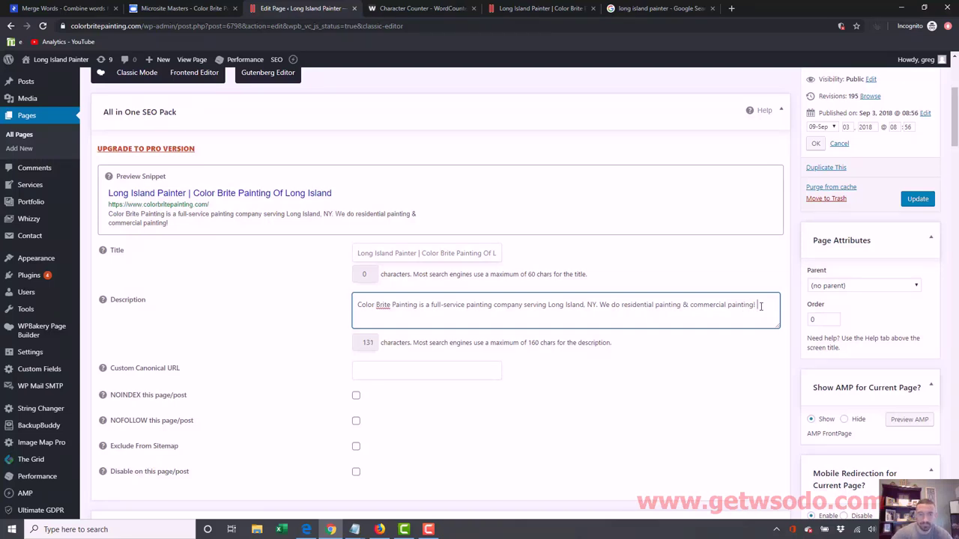
Search Google for "colorbright painting" in place of the Long Island painter query
left_click(689, 8)
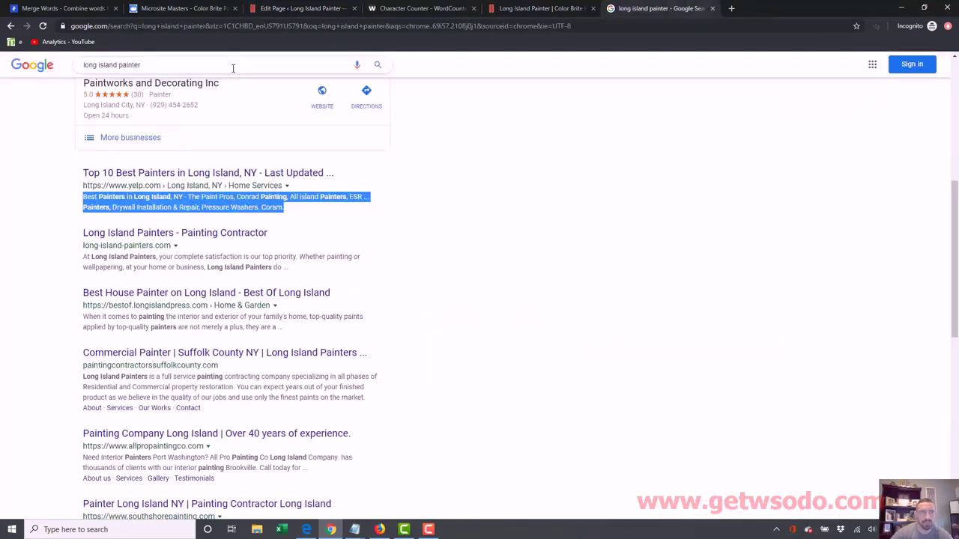
left_click_drag(191, 60, 2, 60)
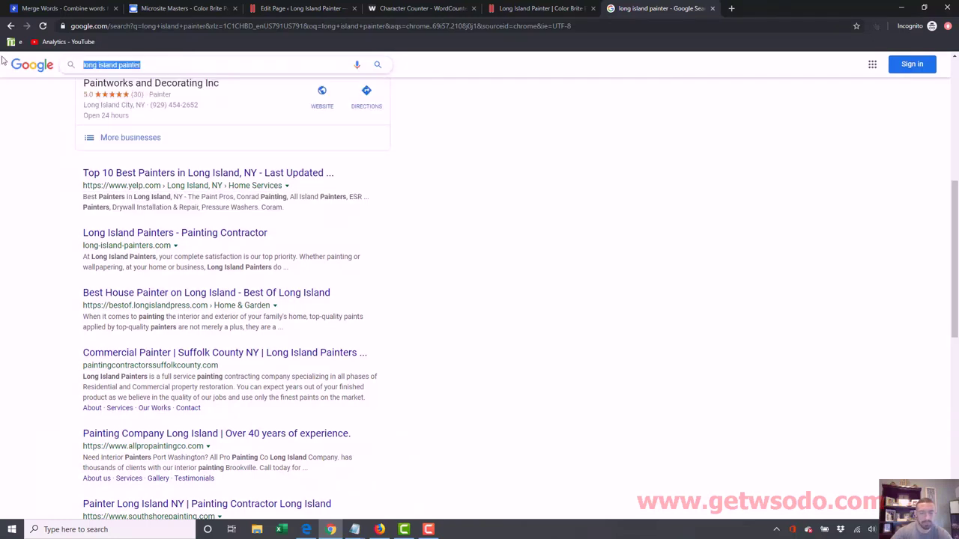
type("colorbright")
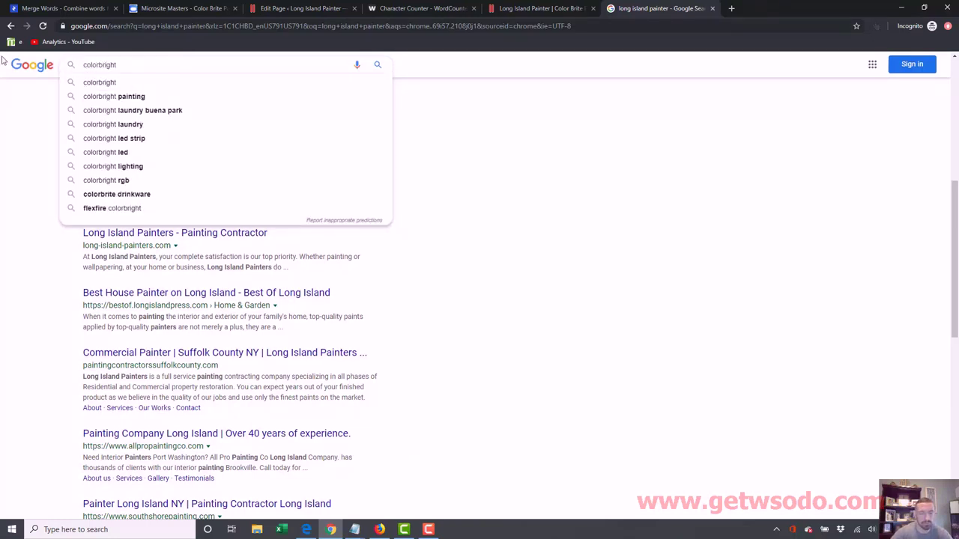
type(" painting")
key("Return")
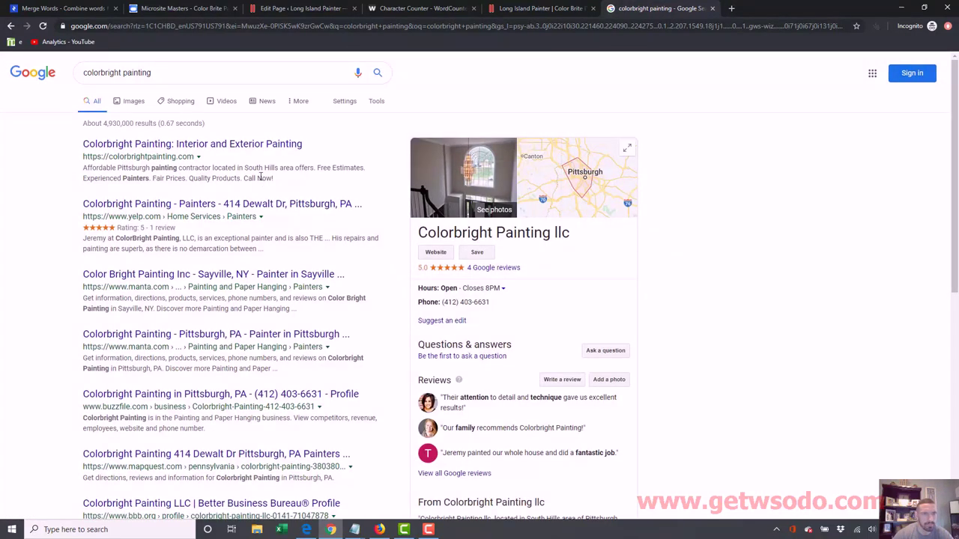
Refine the Google search to "colorbright painting long island" and examine the description snippet of the Color Brite Painting website
left_click(190, 75)
type("long island")
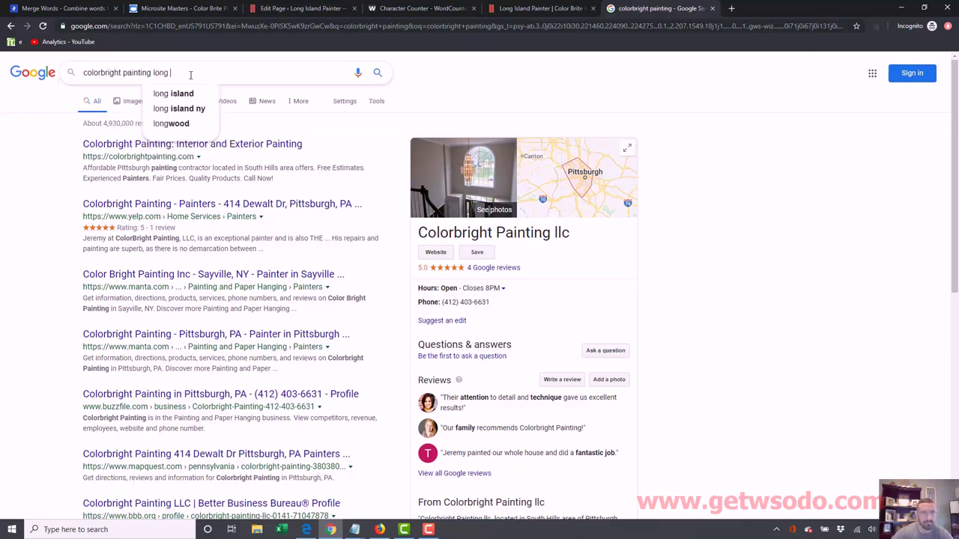
key("Return")
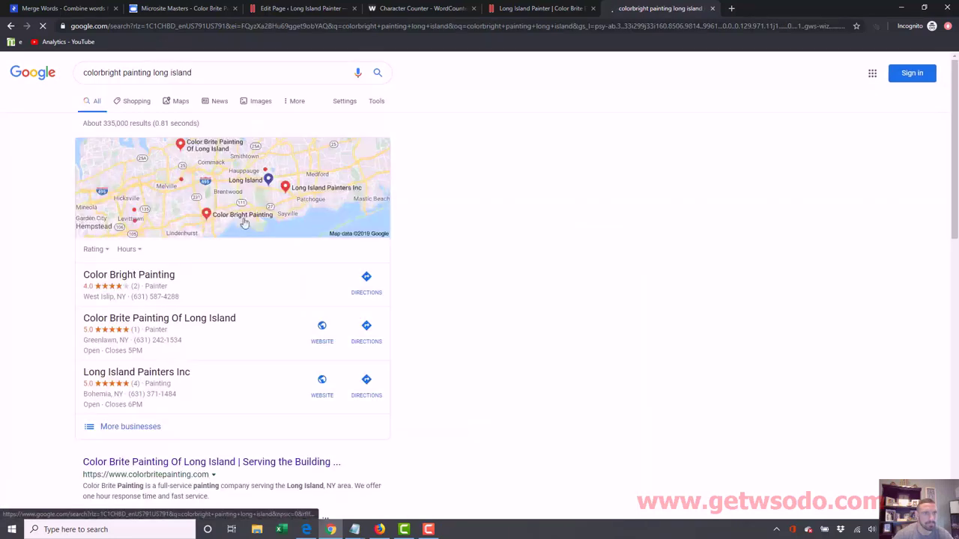
scroll(411, 195, "down", 2)
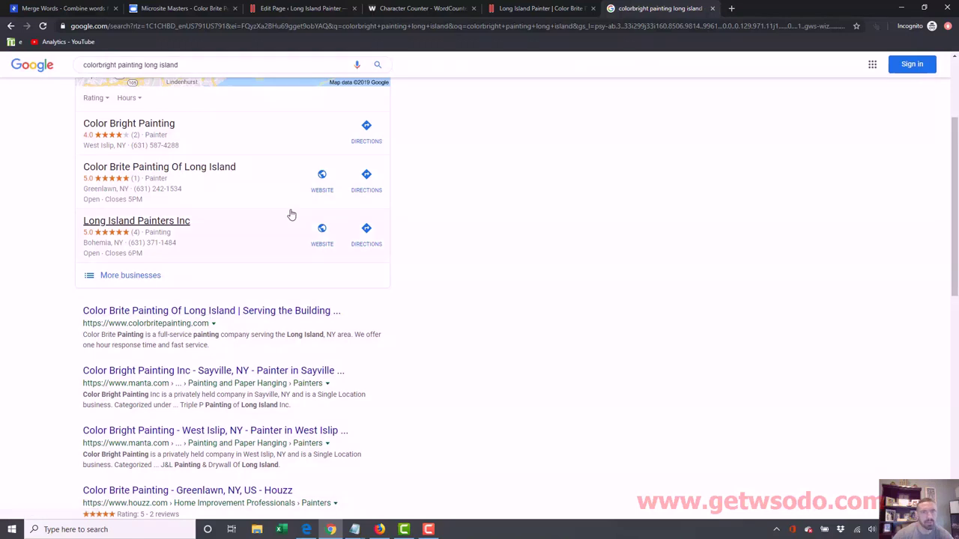
Return to the page editor and append "One hour response time, fast service!" to the SEO description
left_click(305, 7)
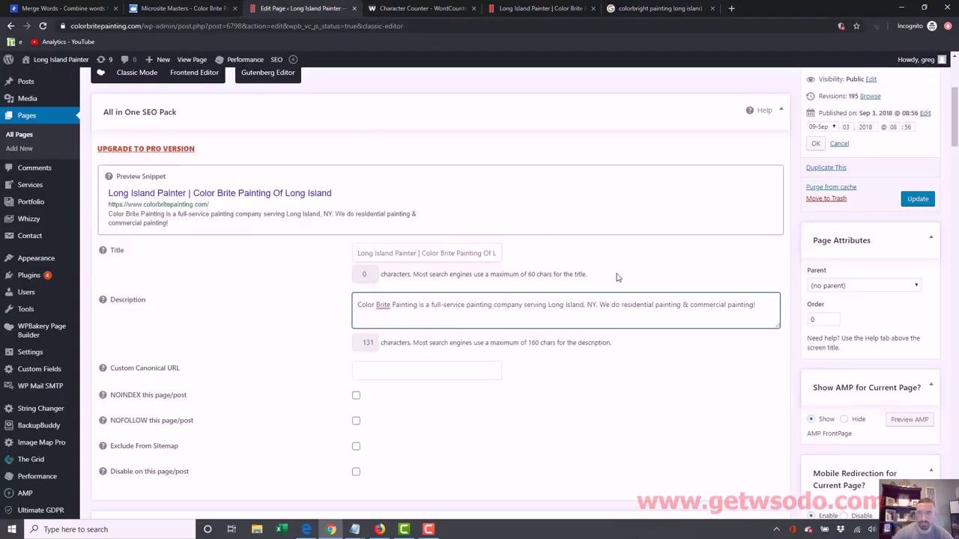
type("Q")
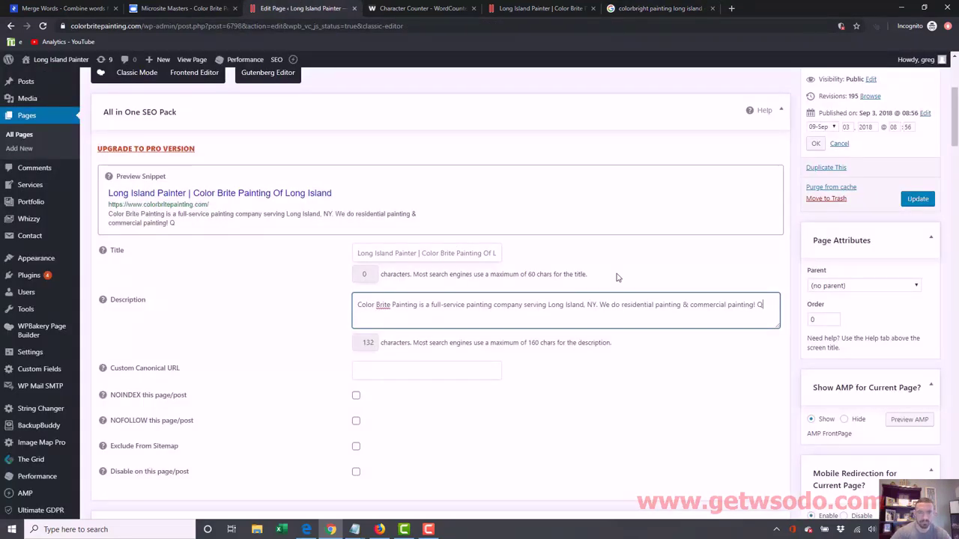
key("BackSpace")
type("One hour response")
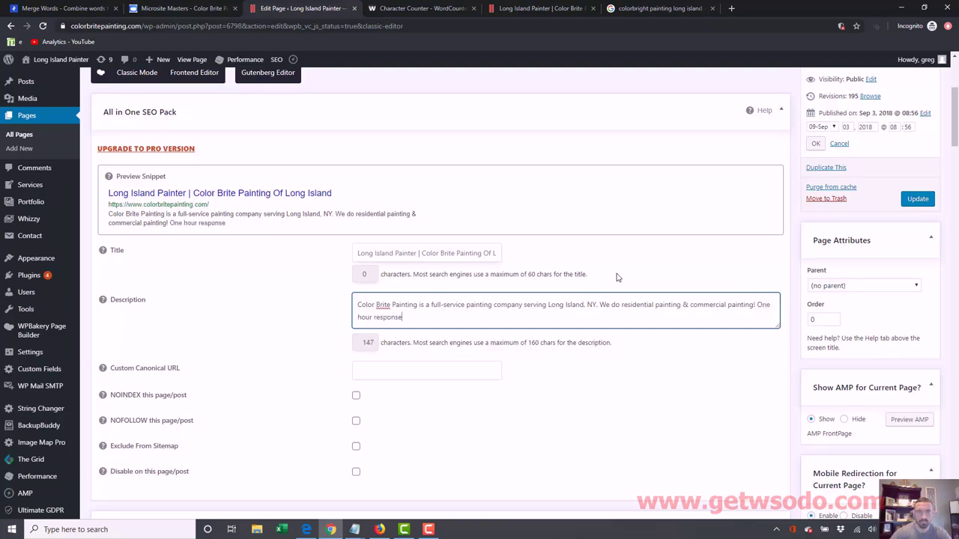
type(" time, fast service!")
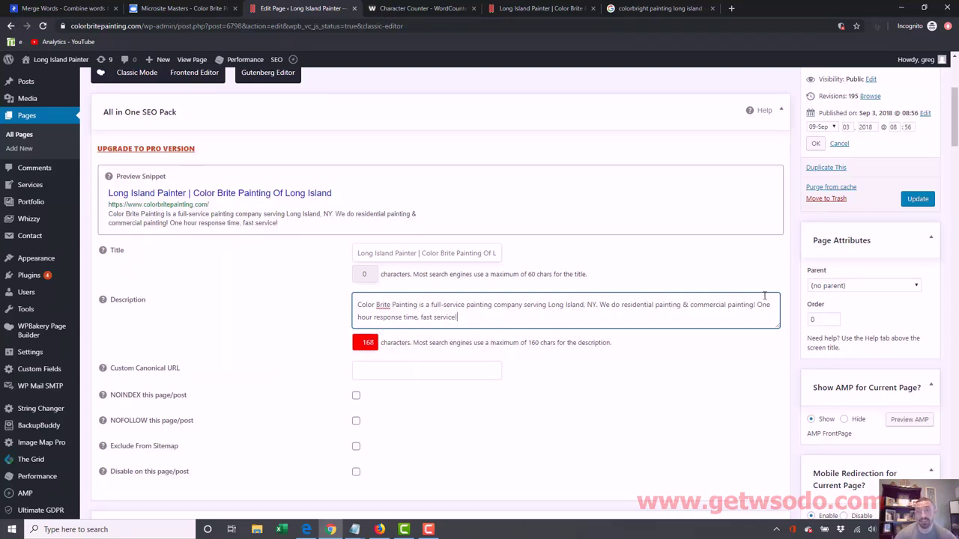
Review the SEO description's response-time sentence and its painting company, Long Island, residential painting and commercial painting phrases
left_click_drag(757, 302, 772, 315)
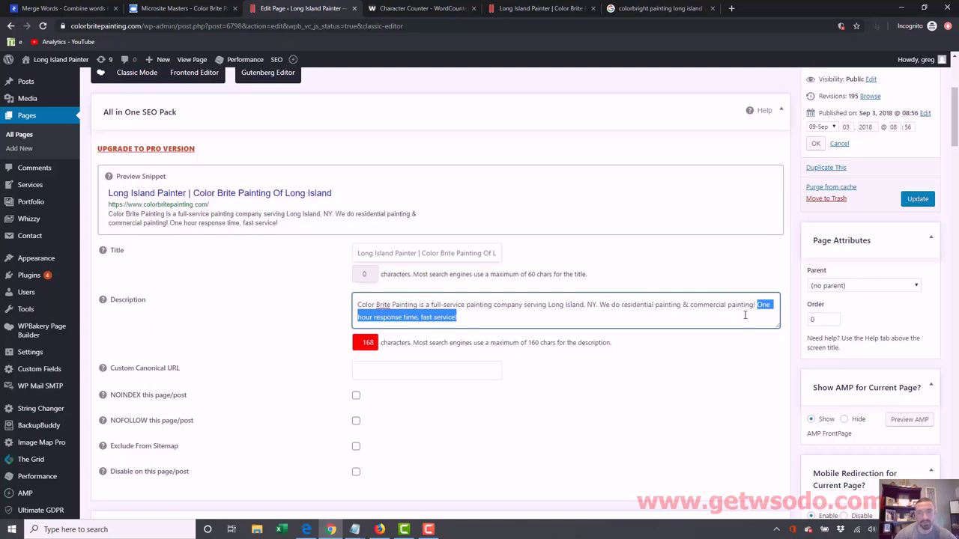
left_click(712, 315)
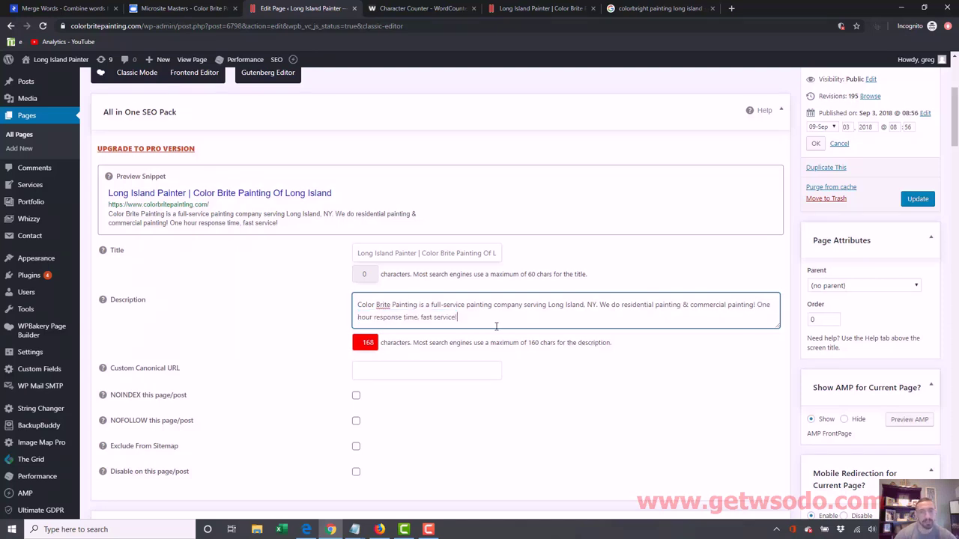
left_click_drag(521, 307, 467, 306)
left_click_drag(594, 306, 571, 304)
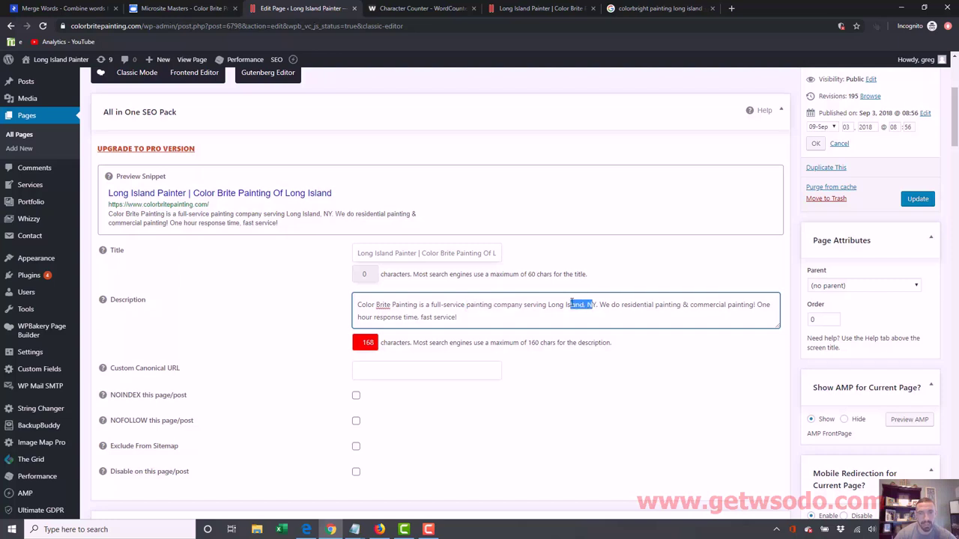
left_click_drag(680, 306, 641, 308)
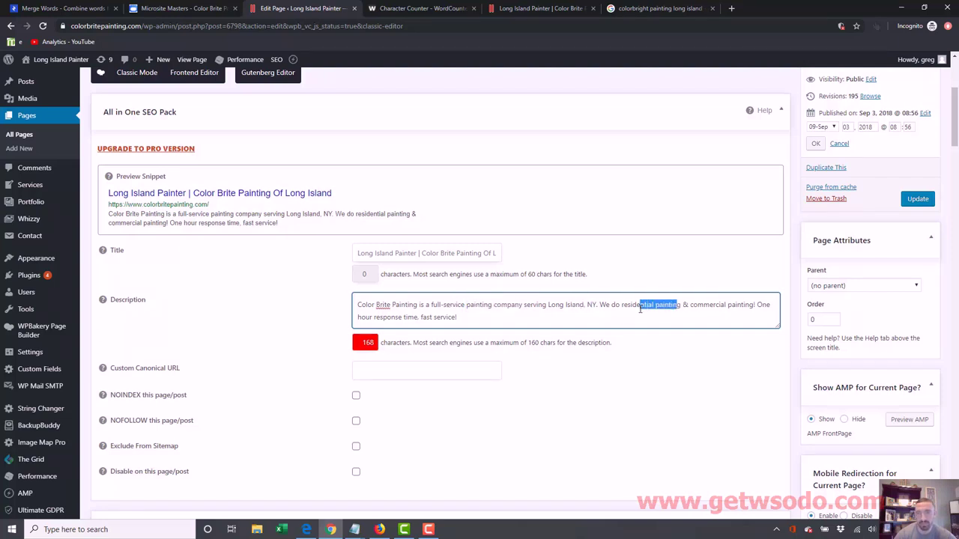
left_click_drag(751, 306, 690, 307)
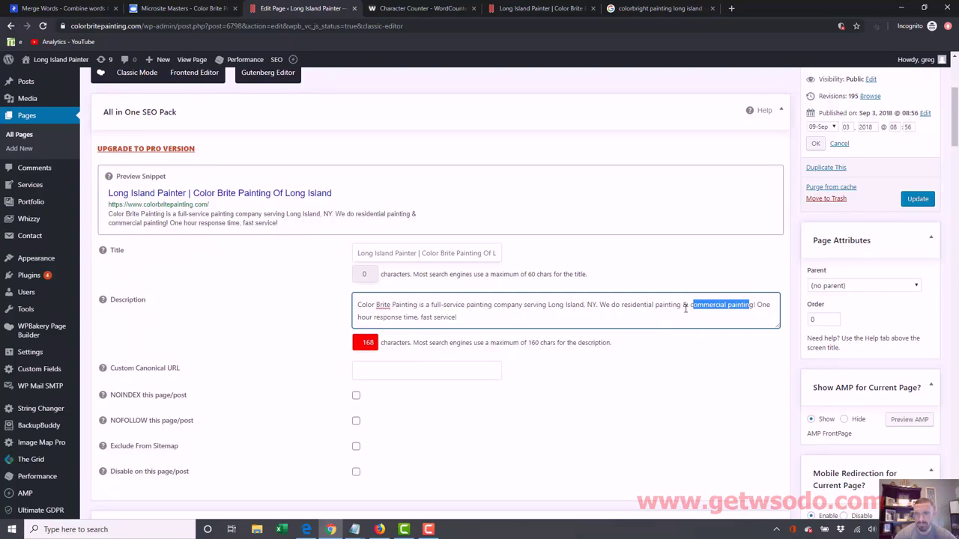
left_click(720, 305)
Replace "residential painting & commercial painting" in the SEO description with "commercial & residential painting"
left_click_drag(754, 305, 622, 305)
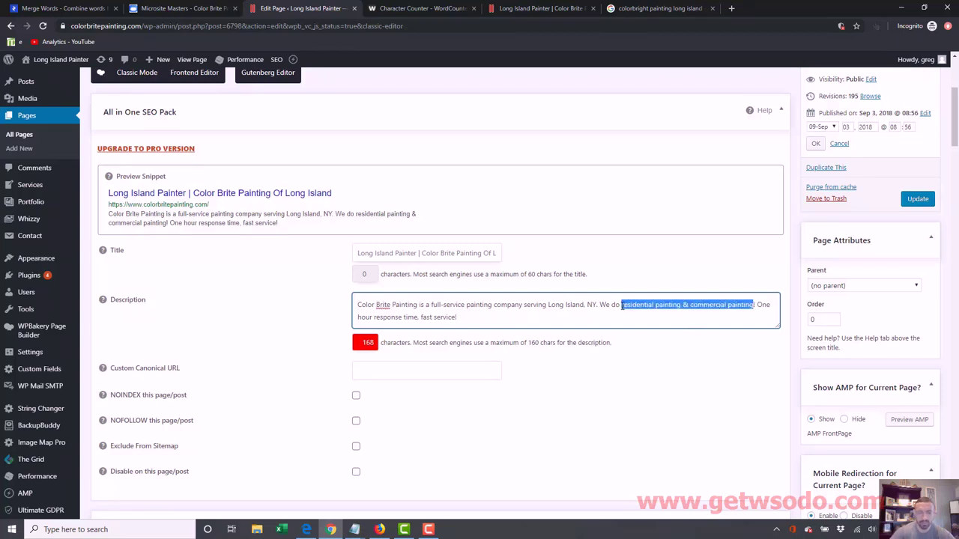
type("commercial ")
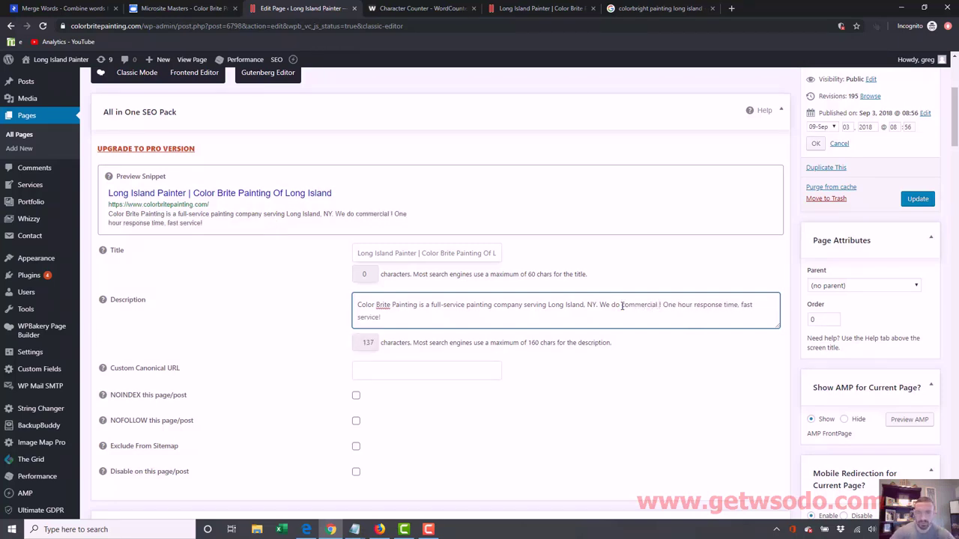
type("& residential")
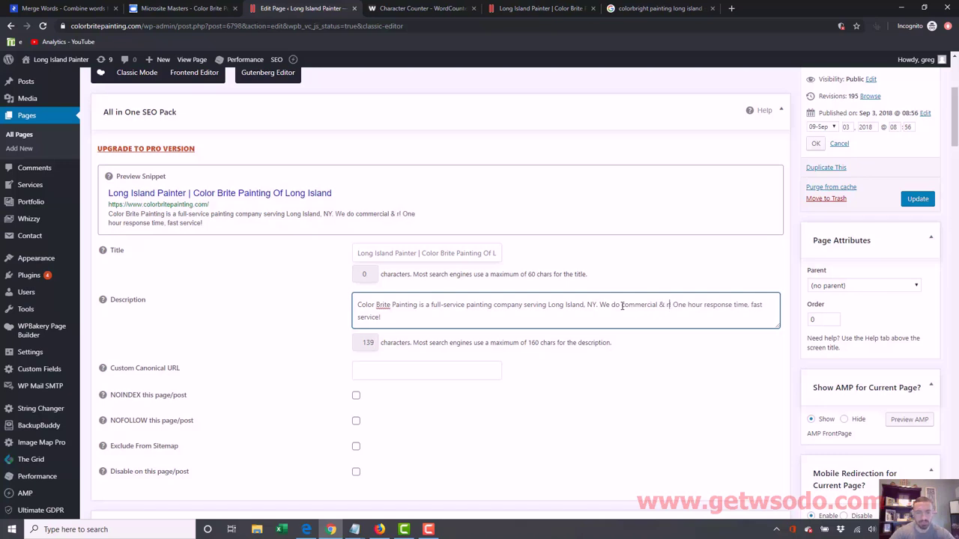
type(" painting")
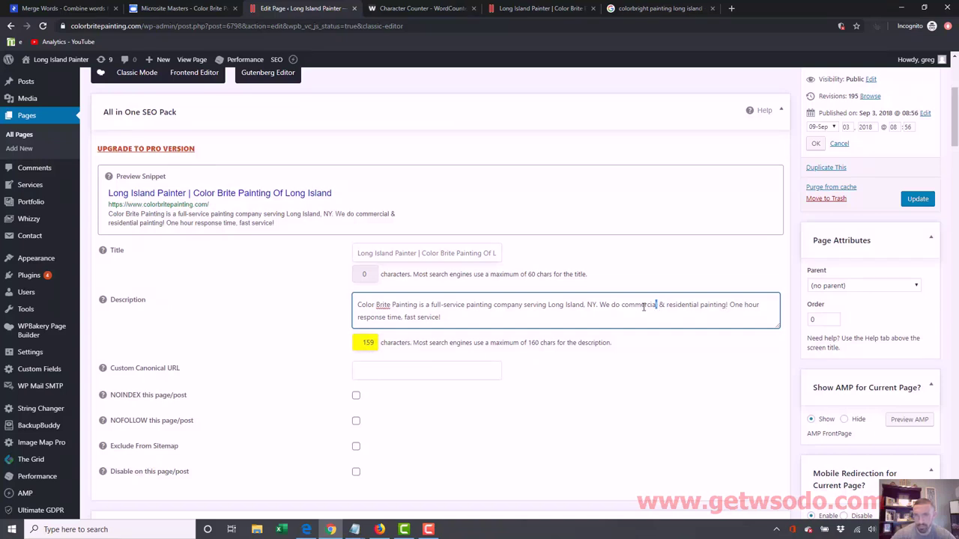
Check the "commercial" and "residential painting" keywords in the SEO description and update the page
left_click_drag(658, 306, 621, 307)
left_click(619, 306)
left_click_drag(658, 305, 620, 306)
left_click_drag(667, 305, 726, 305)
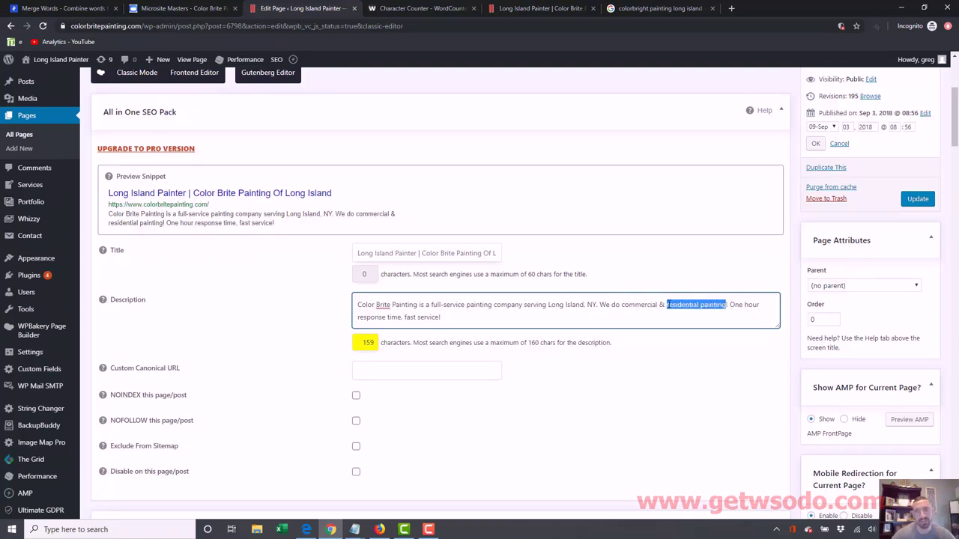
left_click(494, 321)
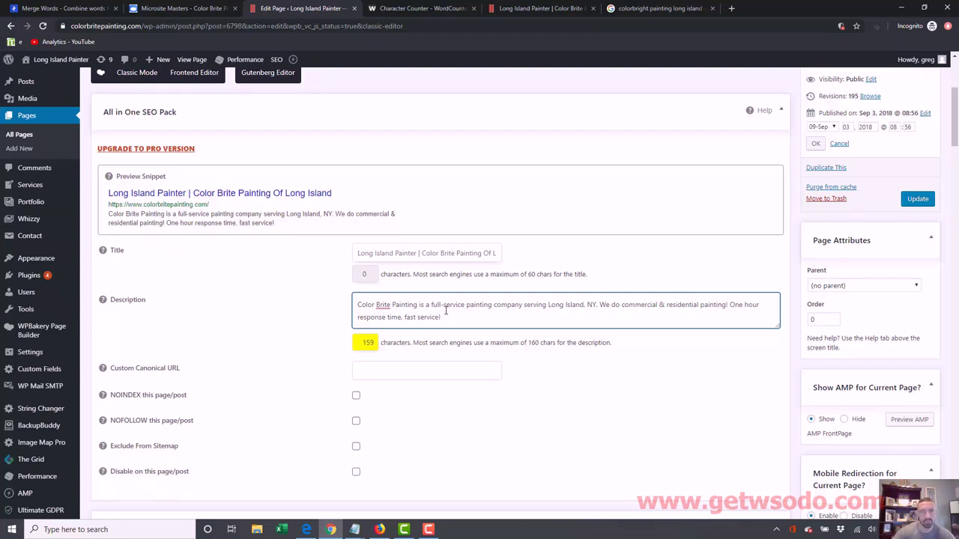
left_click(928, 210)
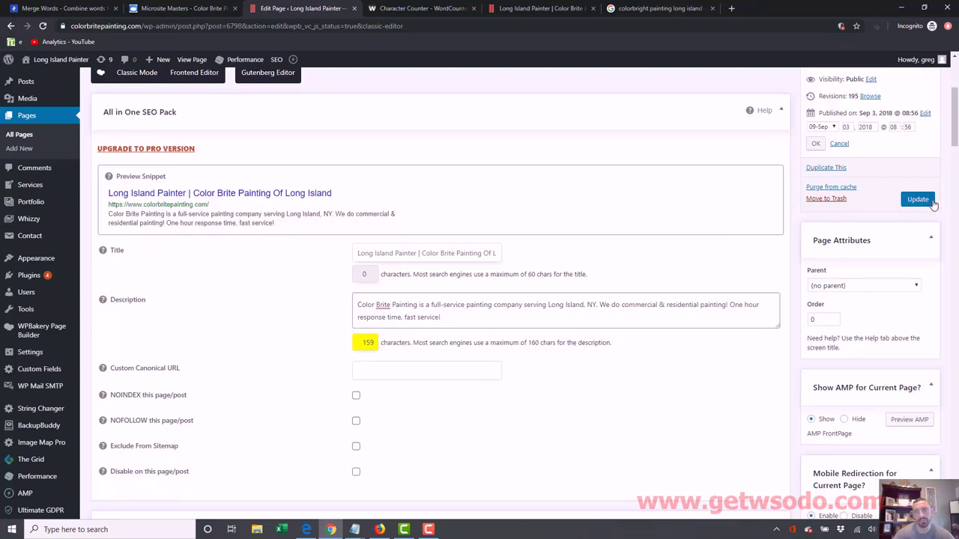
left_click(921, 200)
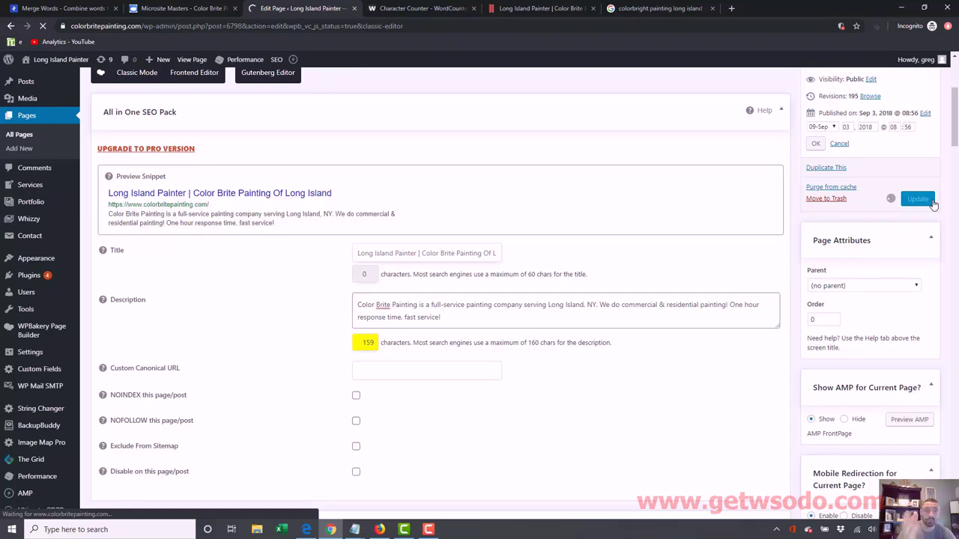
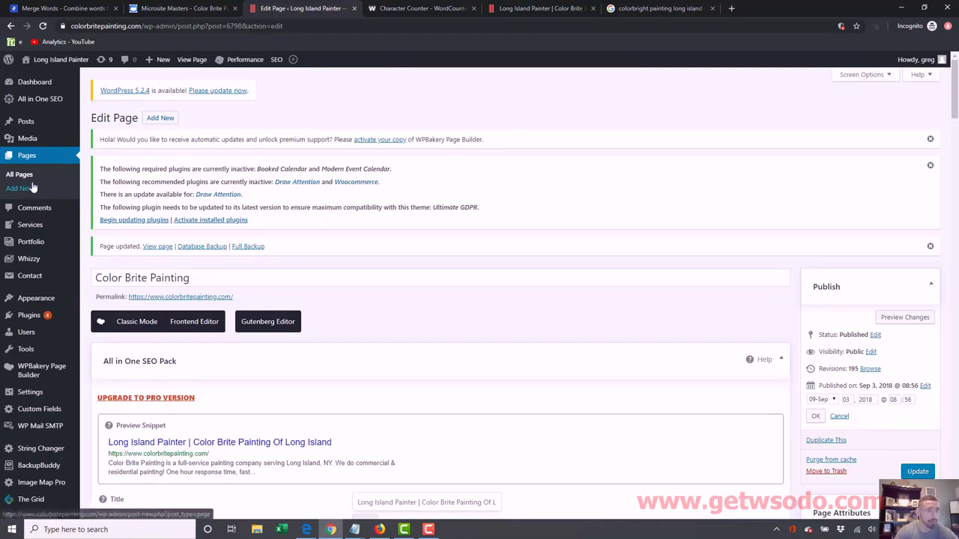
Open the list of all WordPress pages and go to its second page
left_click(21, 178)
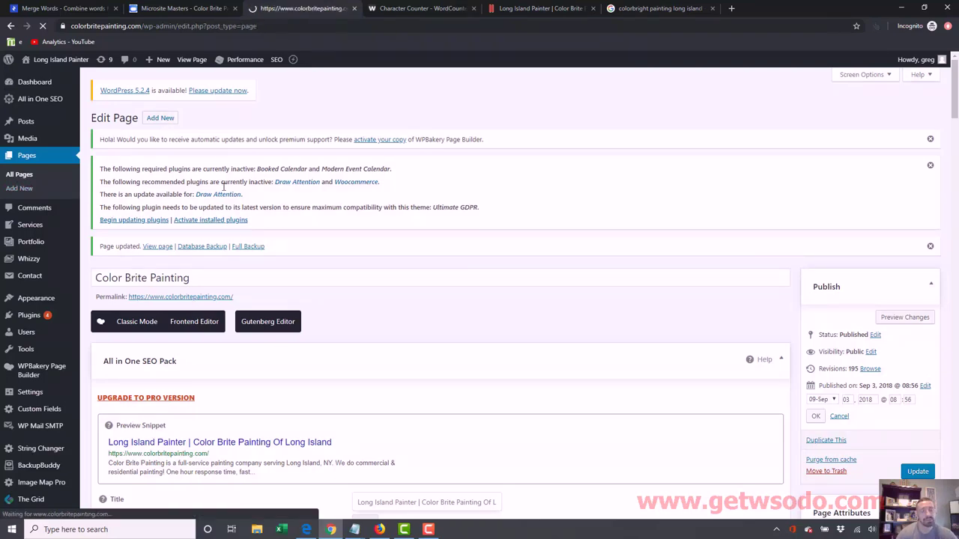
scroll(524, 300, "down", 10)
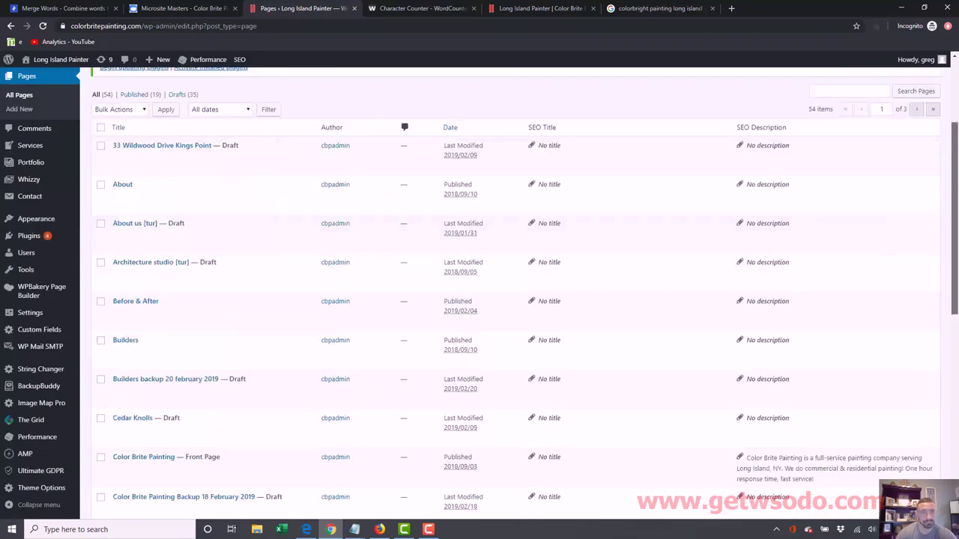
left_click(916, 469)
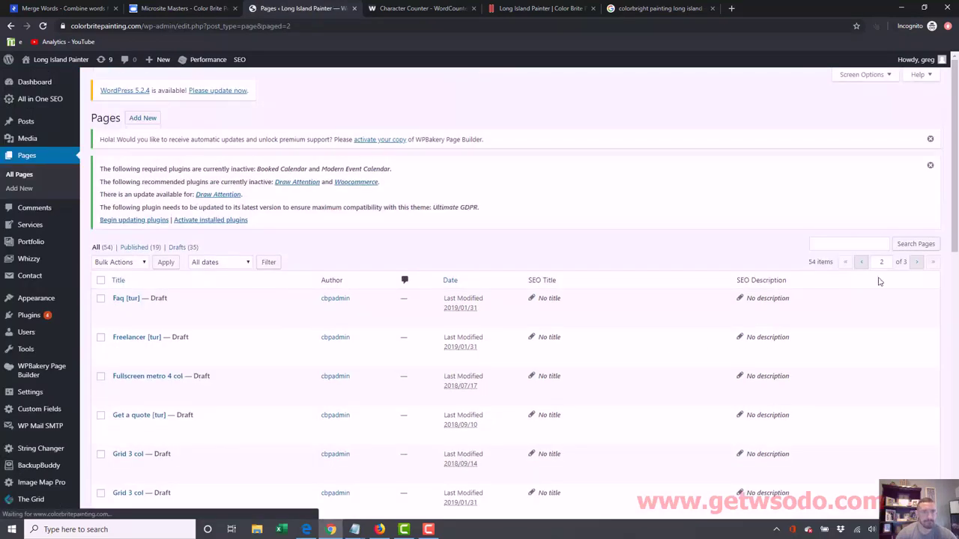
Open the published Nassau County Painting Services page for editing
left_click_drag(957, 173, 956, 424)
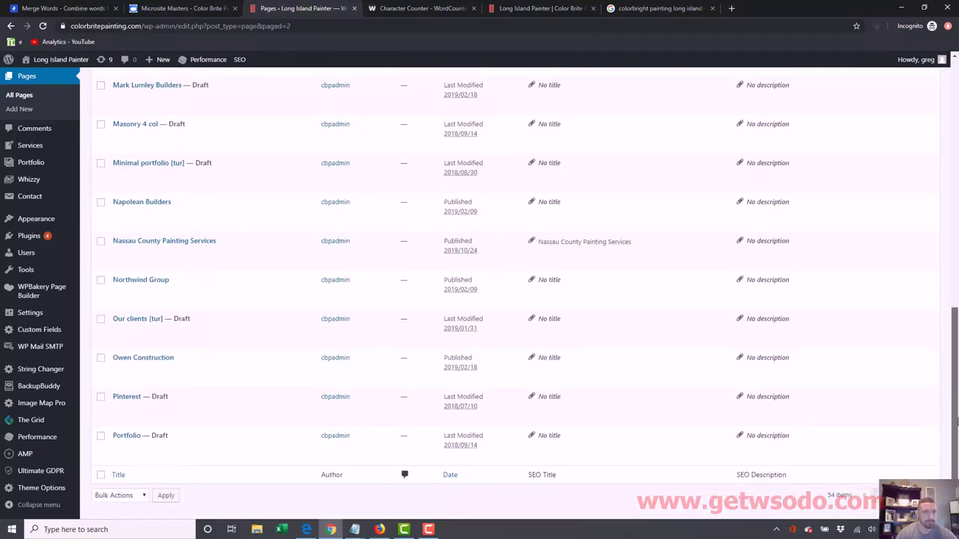
left_click(177, 238)
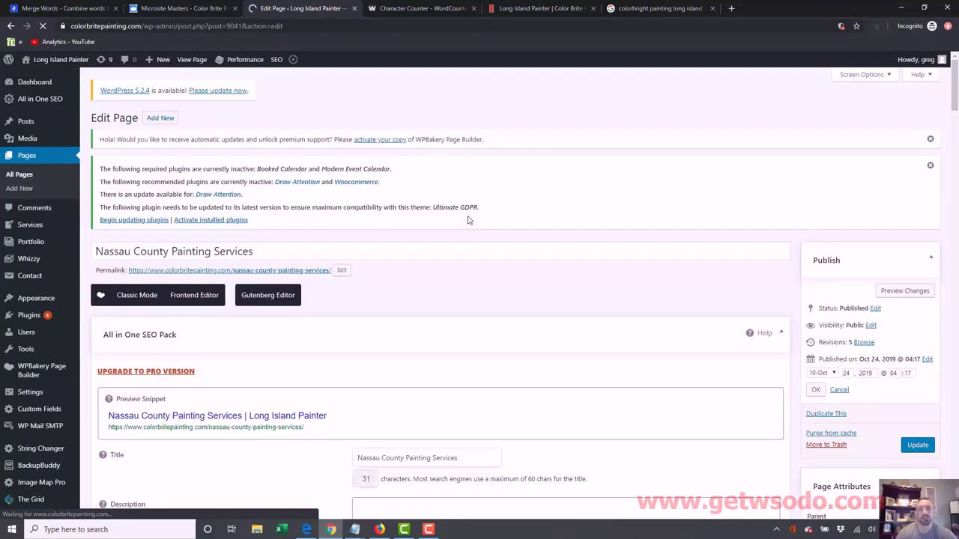
scroll(954, 111, "down", 2)
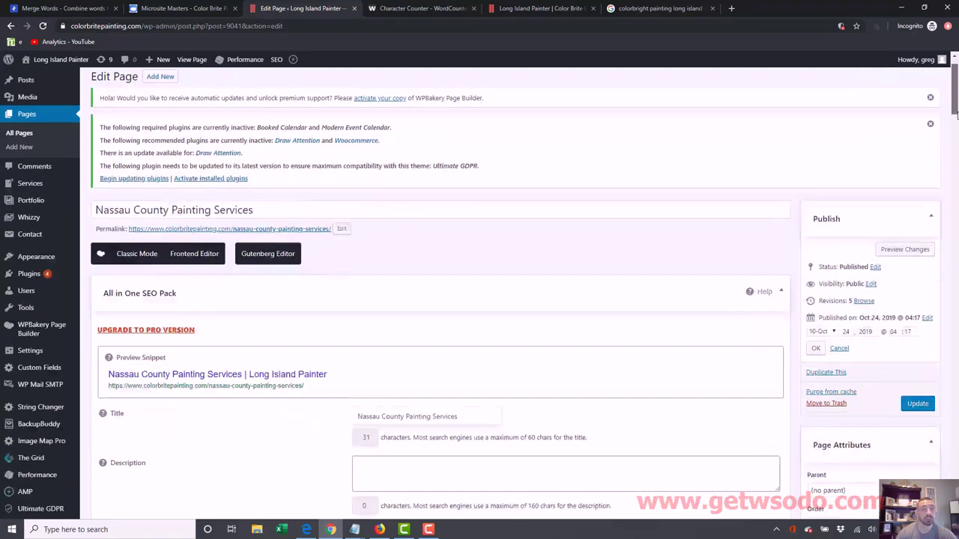
scroll(954, 111, "up", 1)
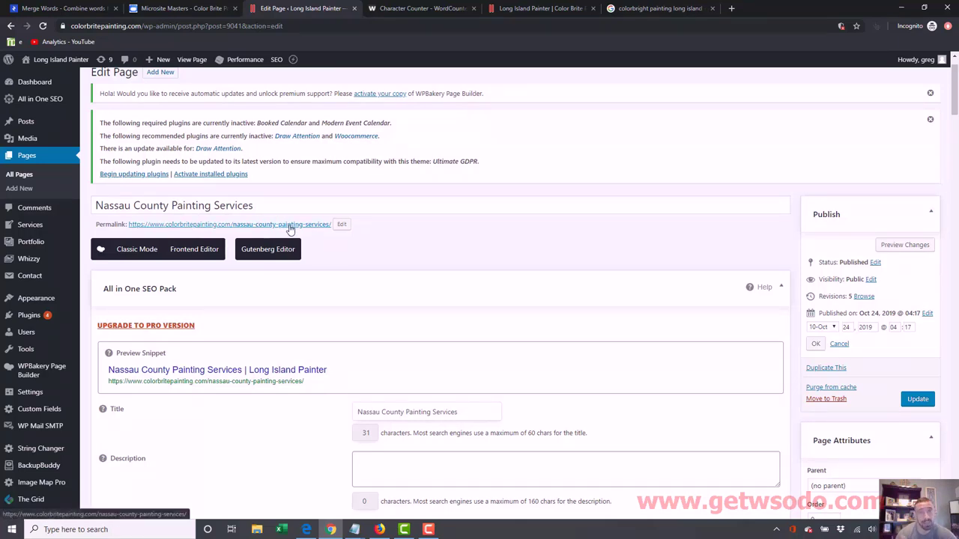
Shorten the page's permalink slug to "nassau-county" by removing "-painting-services"
left_click(341, 225)
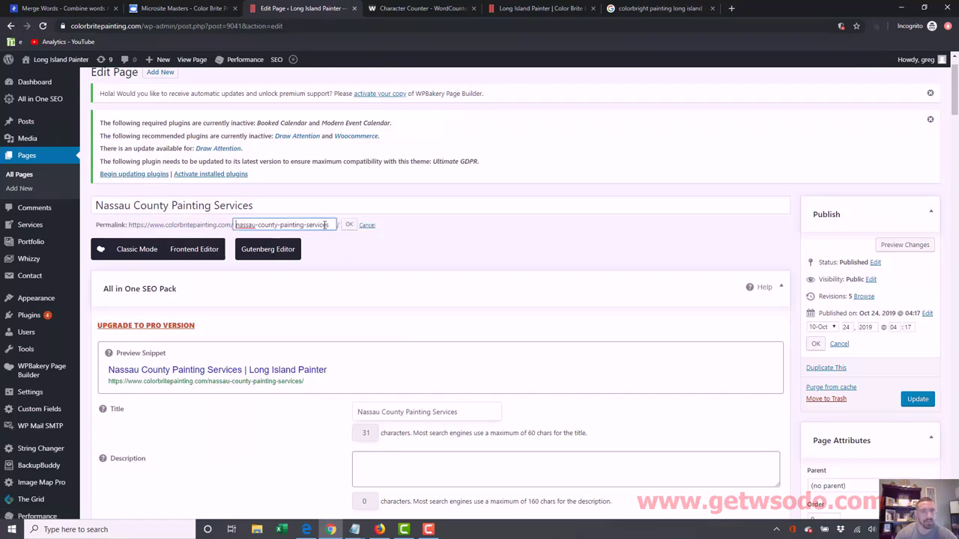
mouse_move(278, 225)
left_mouse_down()
mouse_move(319, 224)
mouse_move(337, 237)
left_mouse_up()
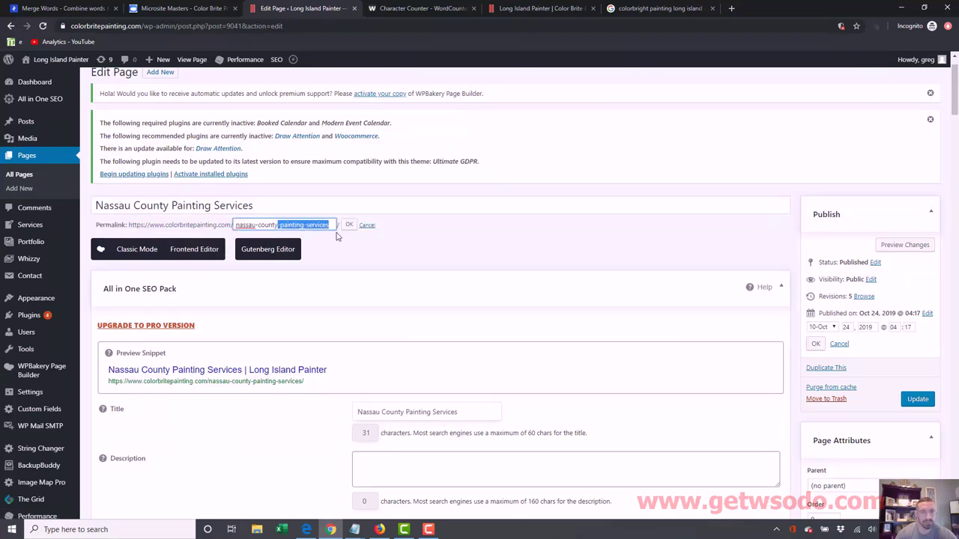
key("BackSpace")
left_click(349, 225)
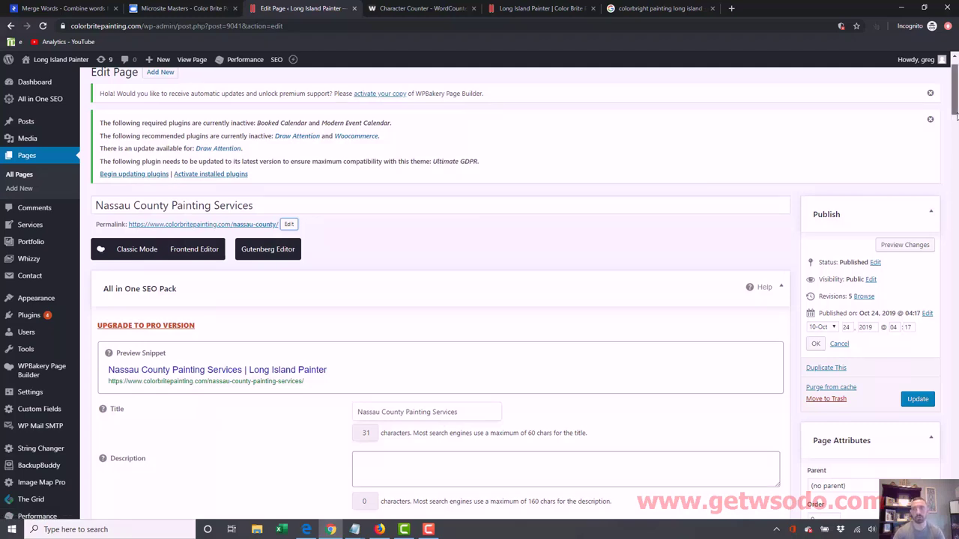
Replace the page's SEO title with "Nassau County Painters |"
scroll(955, 113, "down", 3)
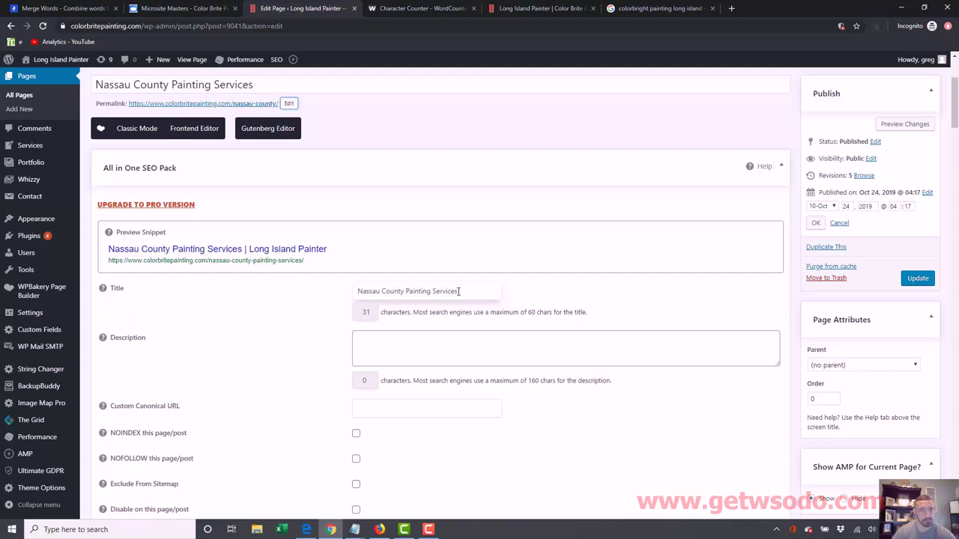
left_click_drag(459, 291, 275, 267)
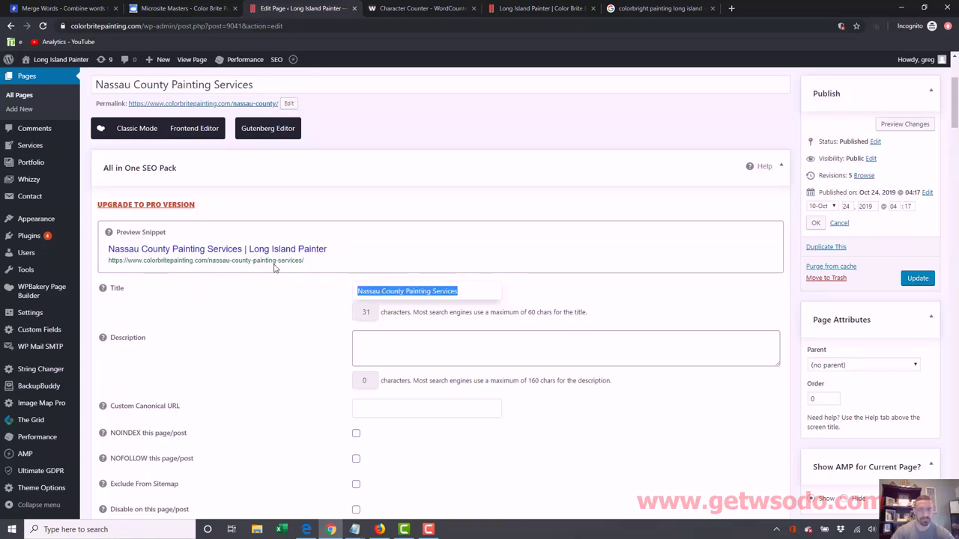
type("Nassau Co")
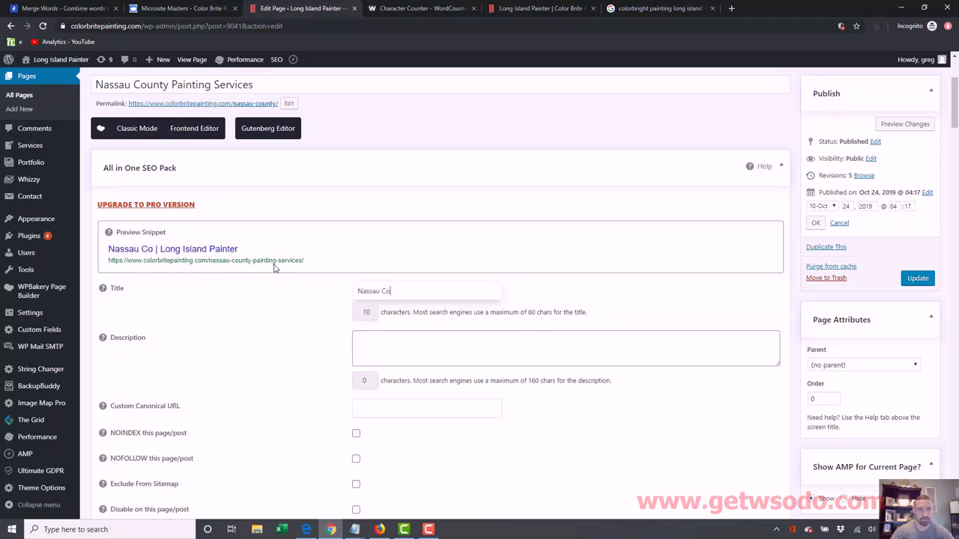
type("u")
type("nty")
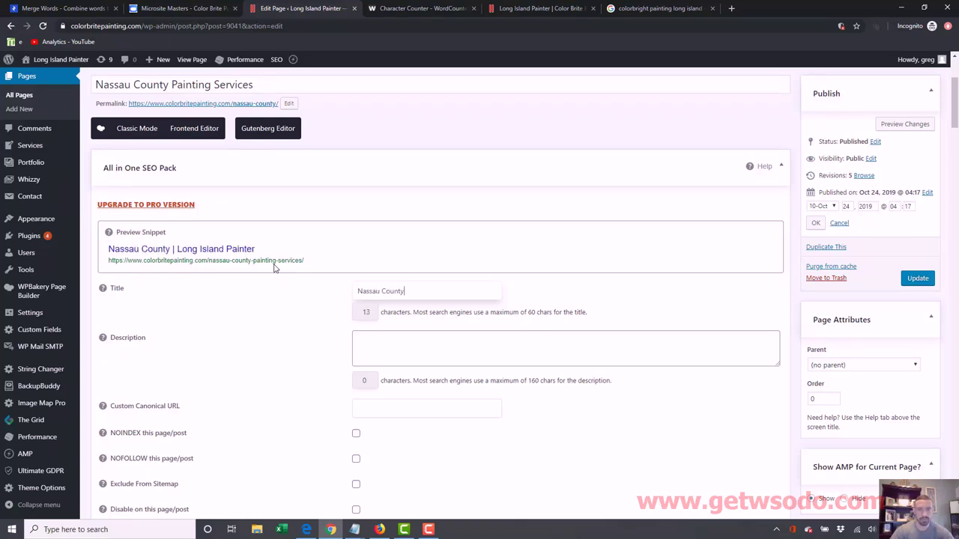
type(" Painters")
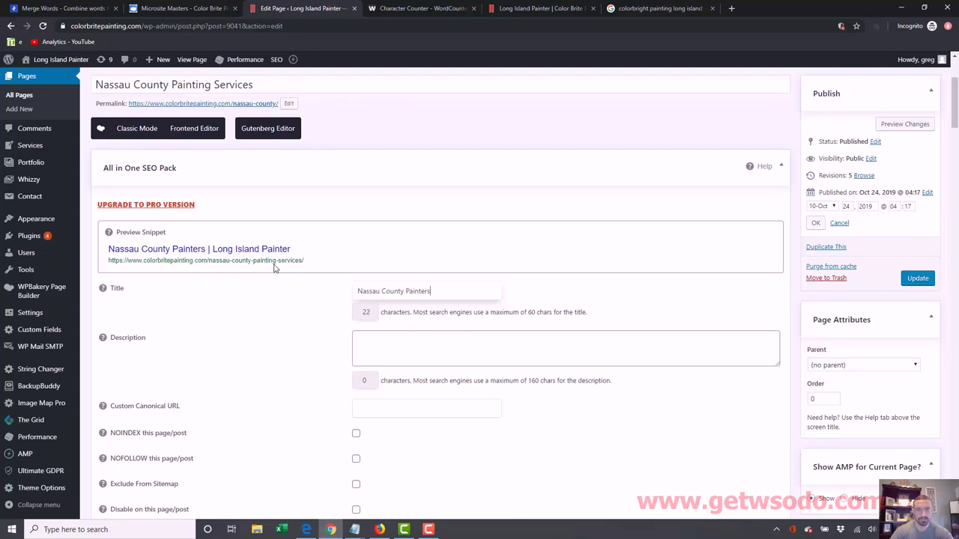
type(" |")
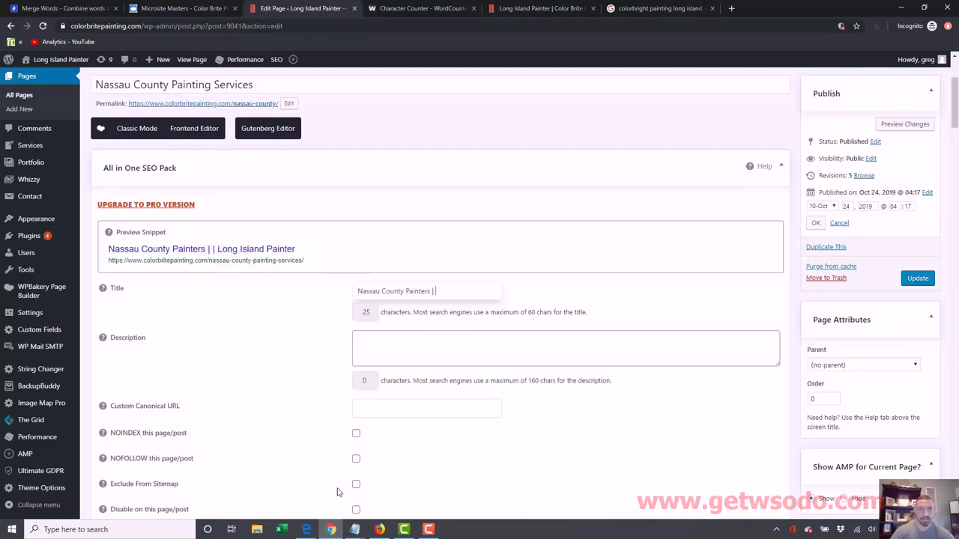
Switch to the Notepad keyword list, replace the "long island" line below "best" with "nassau county", and return to the page editor
left_click(307, 453)
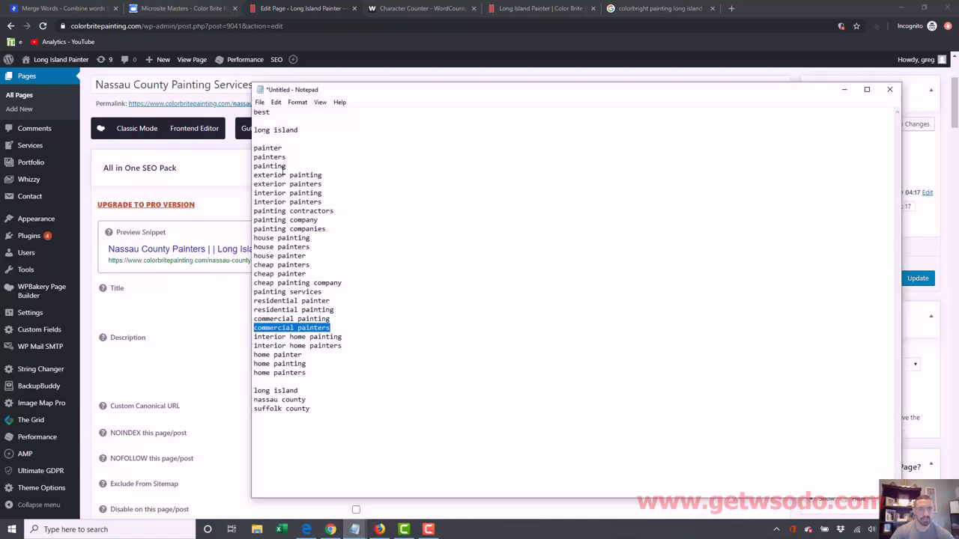
left_click_drag(299, 129, 254, 130)
type("nassau county")
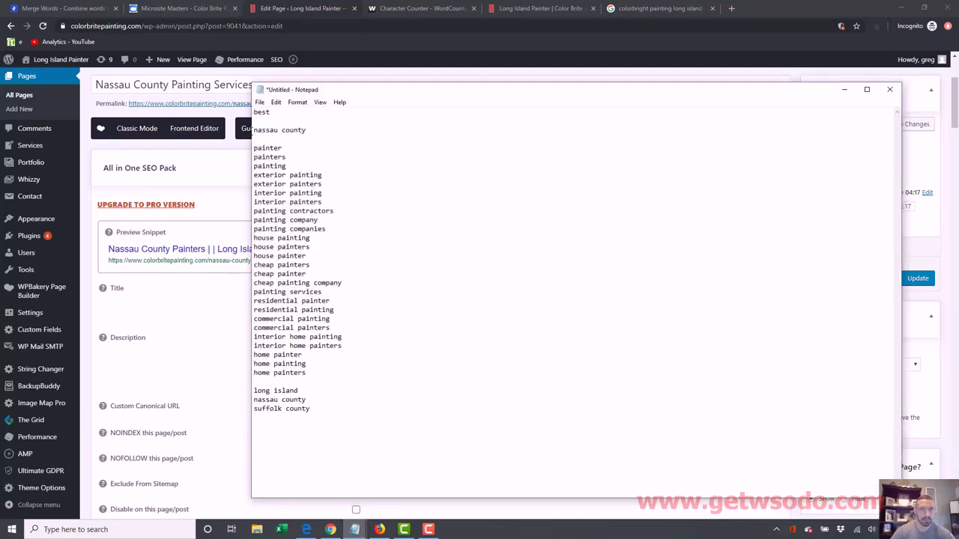
left_click(844, 89)
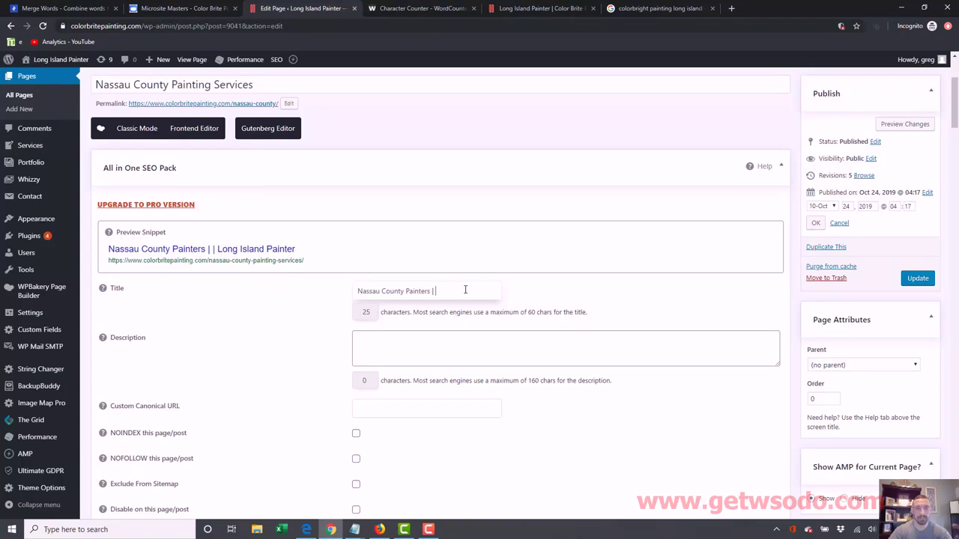
Append "#1 Trusted" to the SEO title after "Nassau County Painters |"
type("#!")
key("BackSpace")
key("BackSpace")
type("1 ")
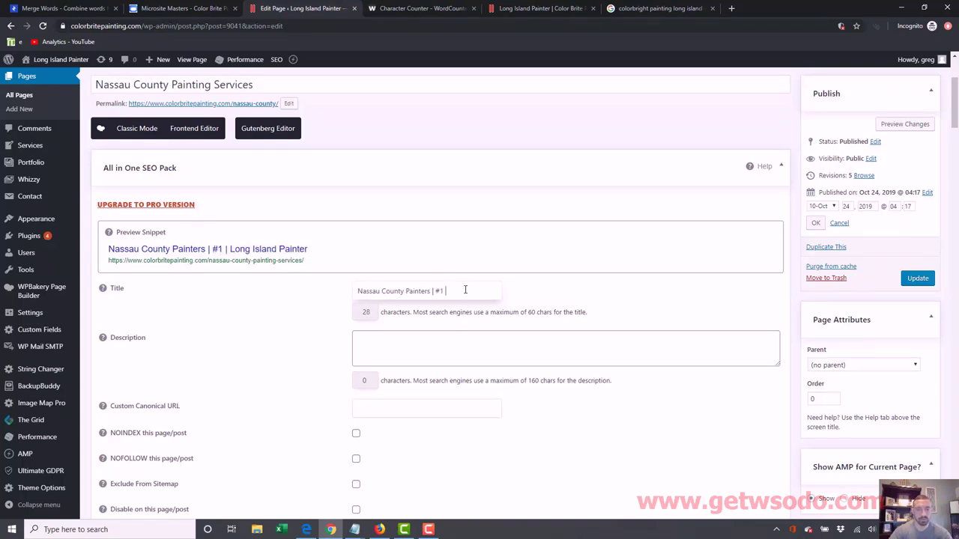
type("Trusted ")
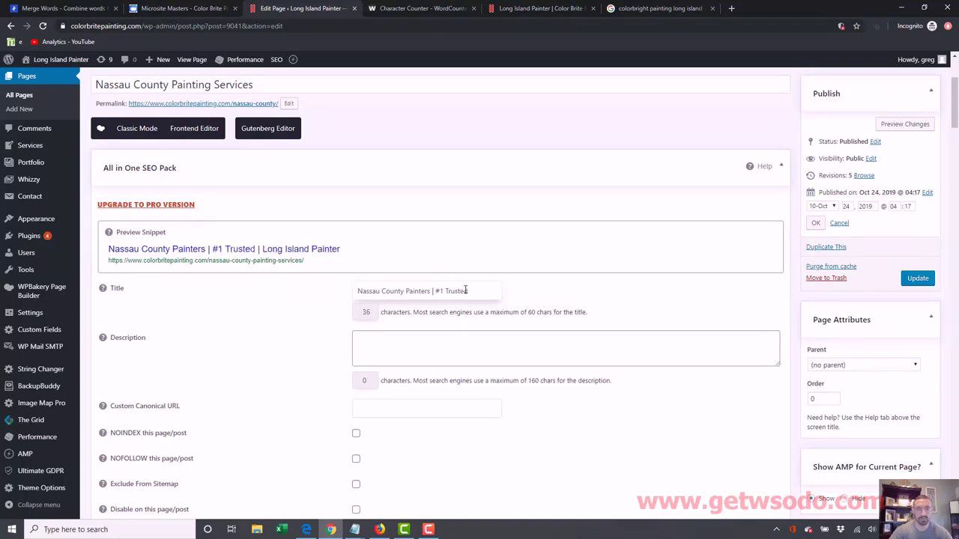
Append "Painting Contractor" to the SEO title after "#1 Trusted"
type("Painting Contrac")
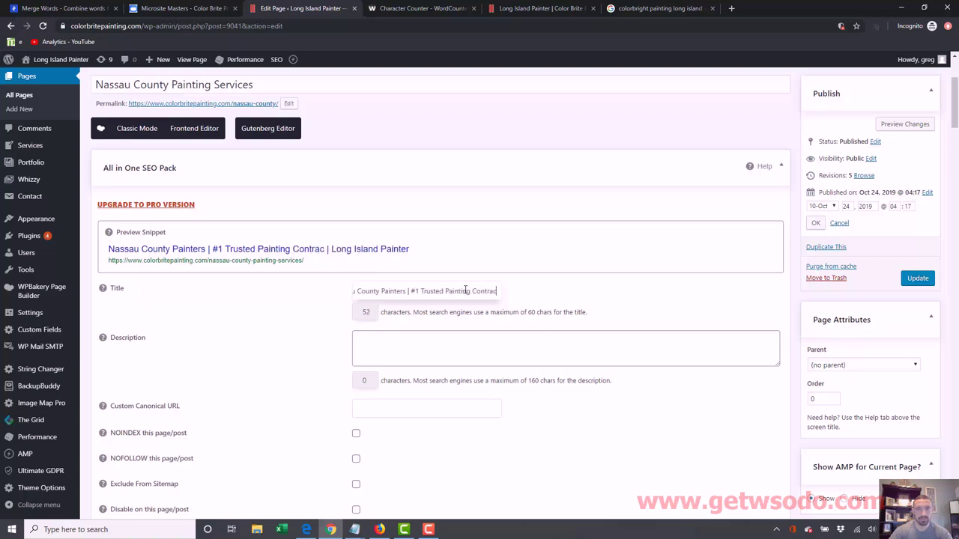
type("tor")
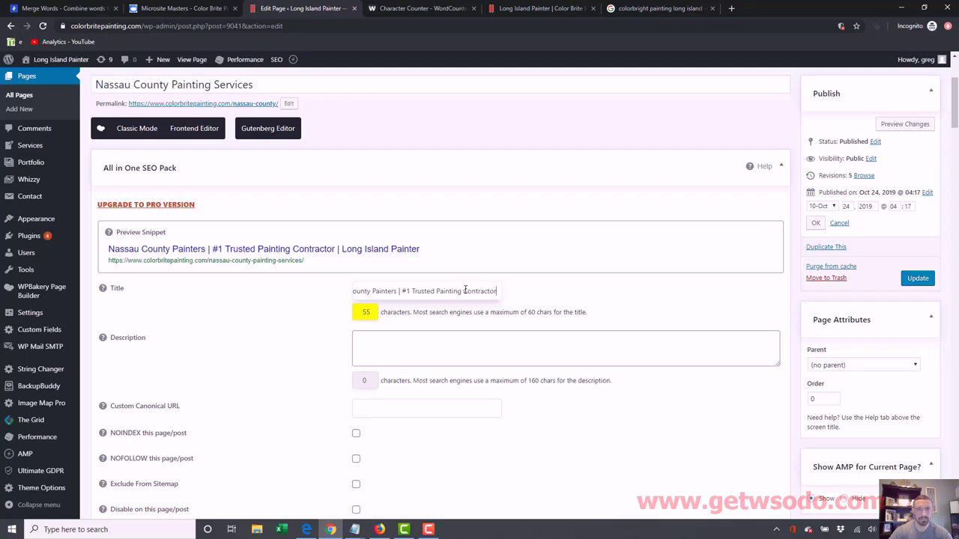
type("In N")
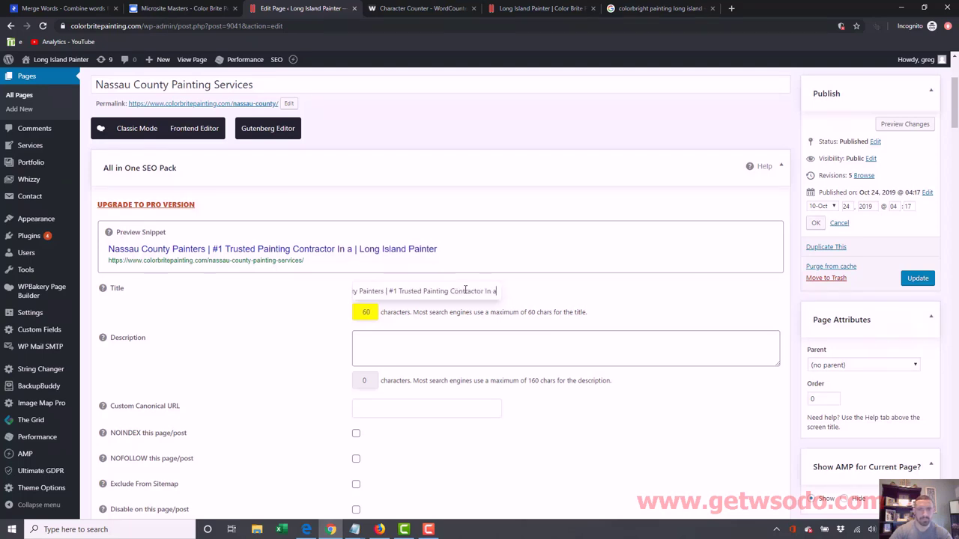
type("assau County")
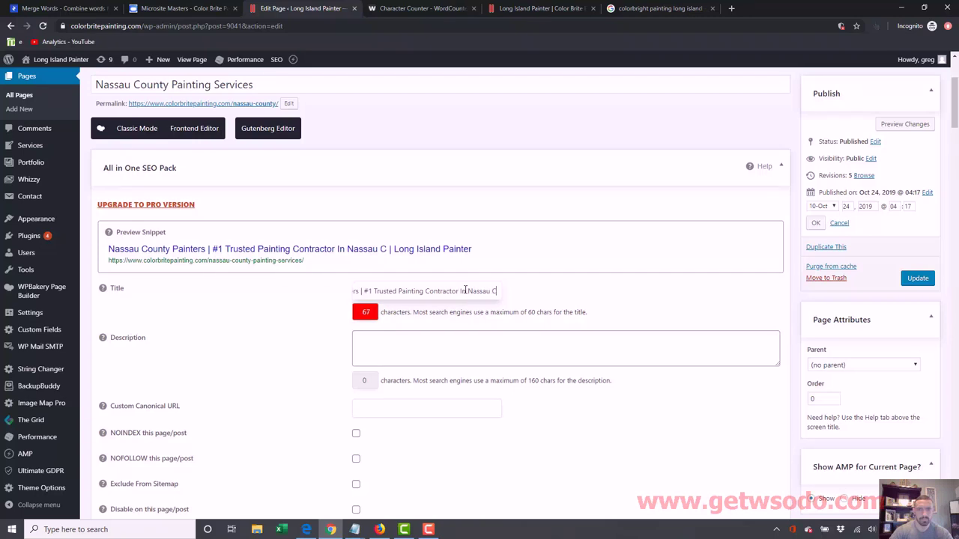
key("BackSpace")
key("BackSpace")
key("BackSpace")
key("BackSpace")
key("BackSpace")
key("BackSpace")
key("BackSpace")
key("BackSpace")
key("BackSpace")
key("BackSpace")
key("BackSpace")
key("BackSpace")
key("BackSpace")
key("BackSpace")
key("BackSpace")
key("BackSpace")
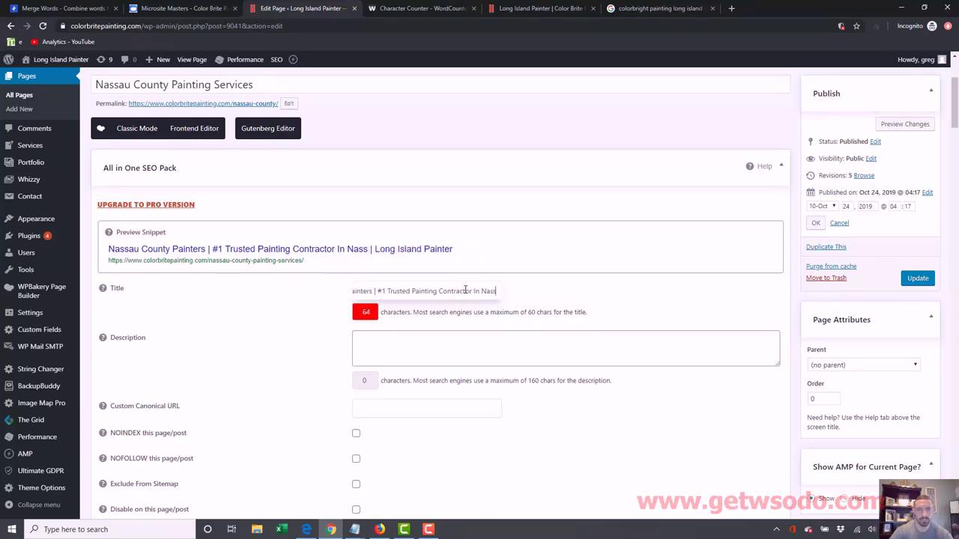
key("BackSpace")
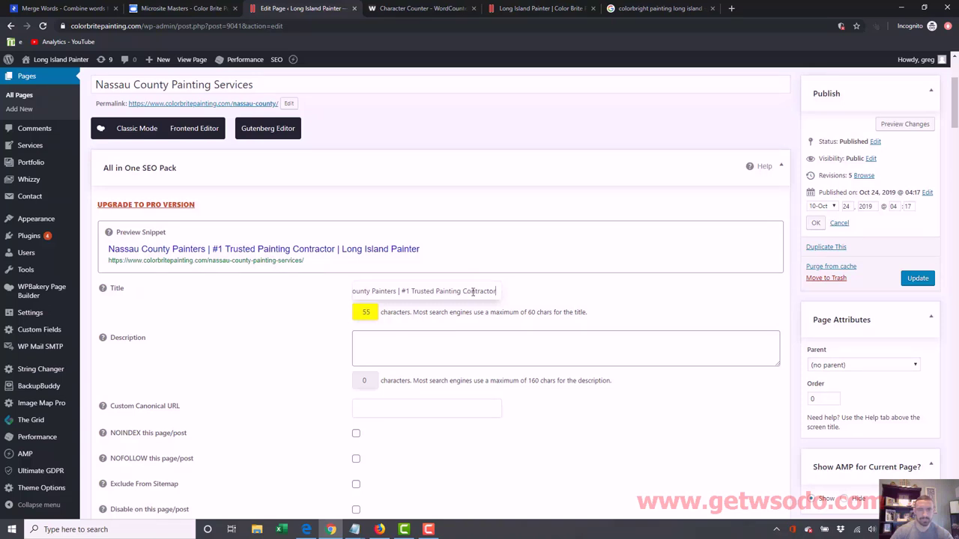
Insert "Company &" before "Contractor" in the SEO title
left_click(462, 292)
type("Company ")
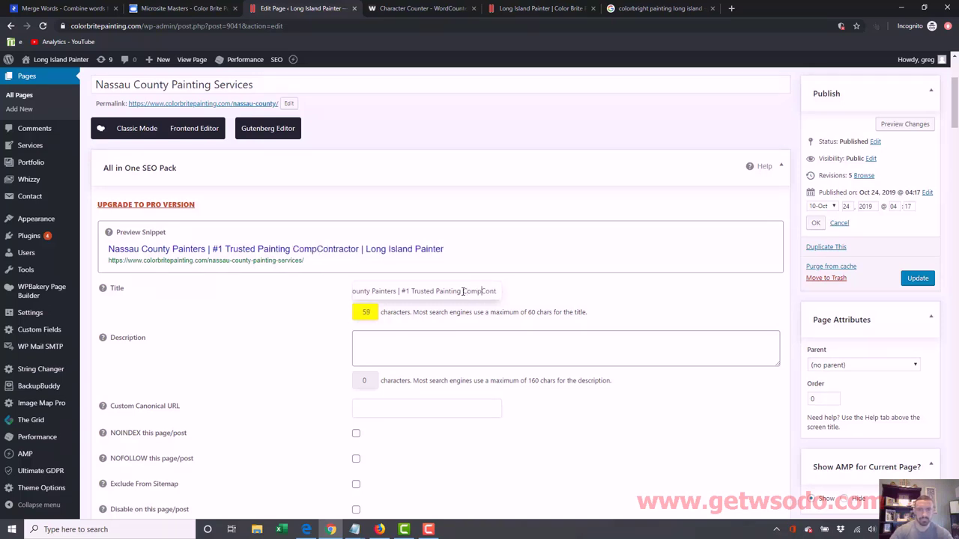
type("&")
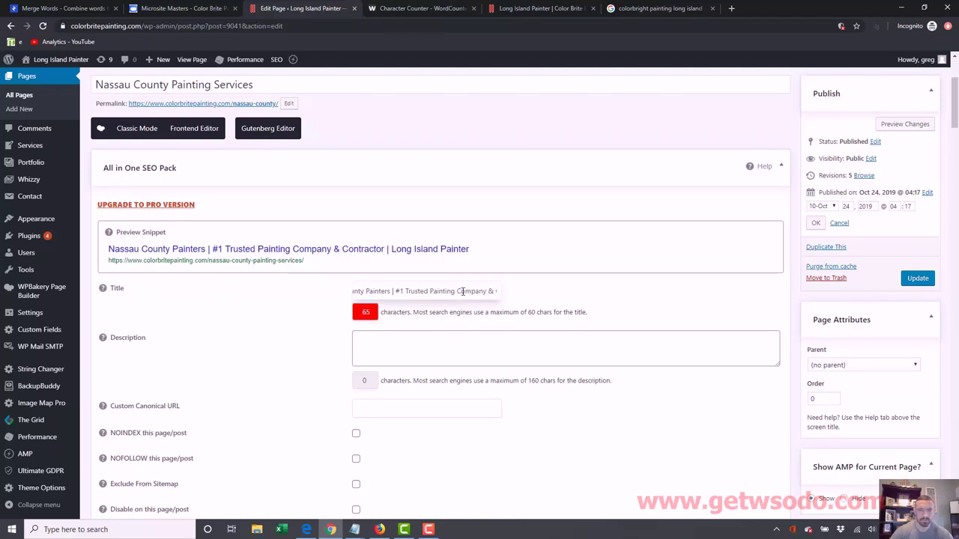
Examine the keyword phrases in the SEO title, from "Nassau County Painters" through "#1 Trusted Painting Company & Contractor"
left_click_drag(428, 291, 517, 303)
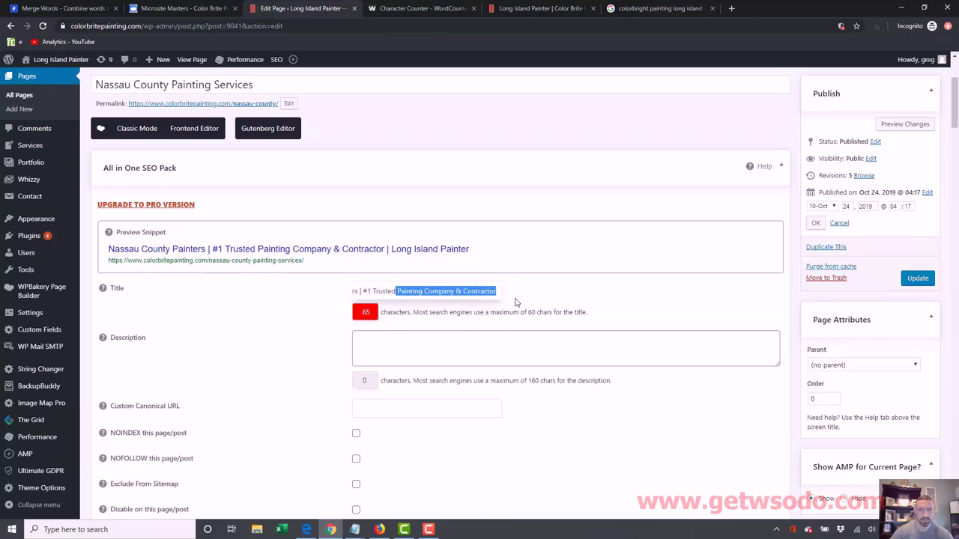
left_click(456, 292)
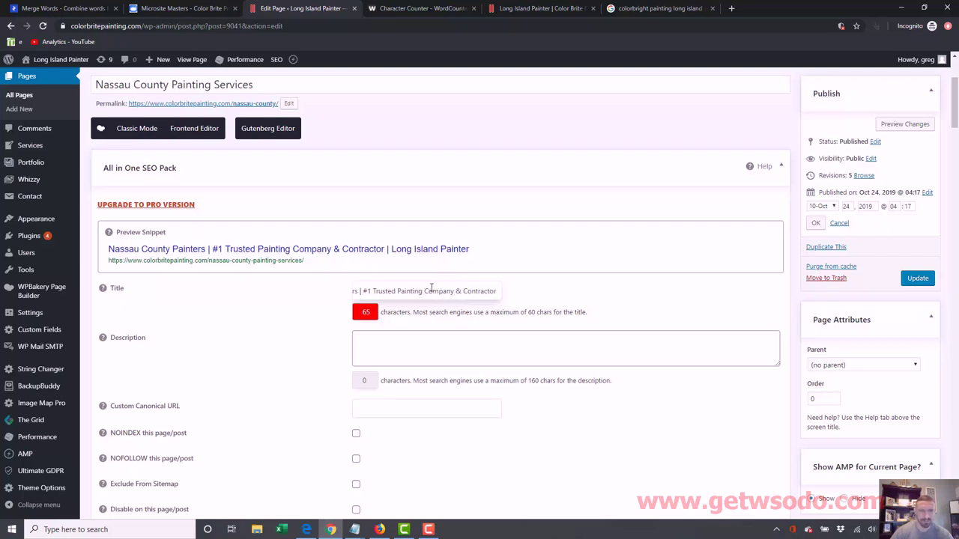
mouse_move(408, 290)
left_mouse_down()
mouse_move(320, 293)
mouse_move(360, 288)
left_mouse_up()
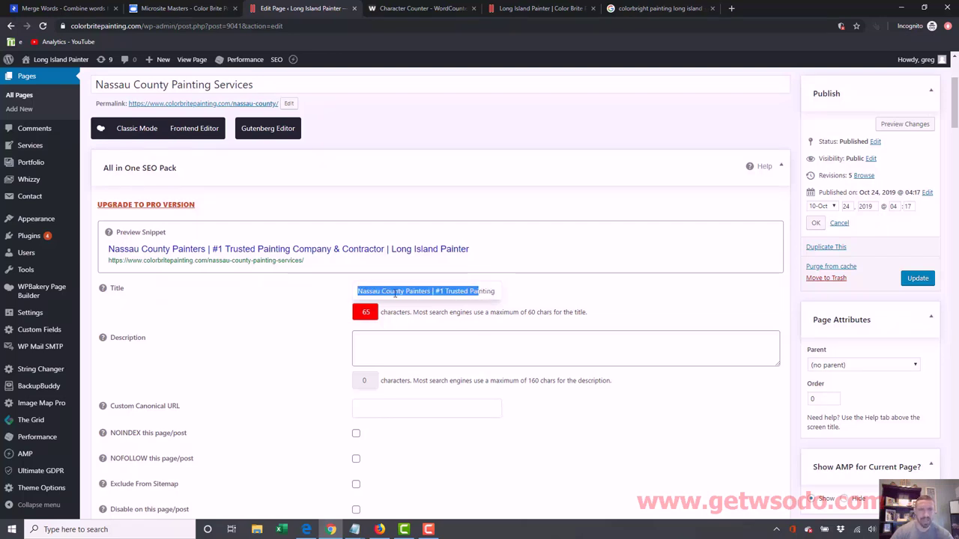
left_click(430, 292)
key("shift+Home")
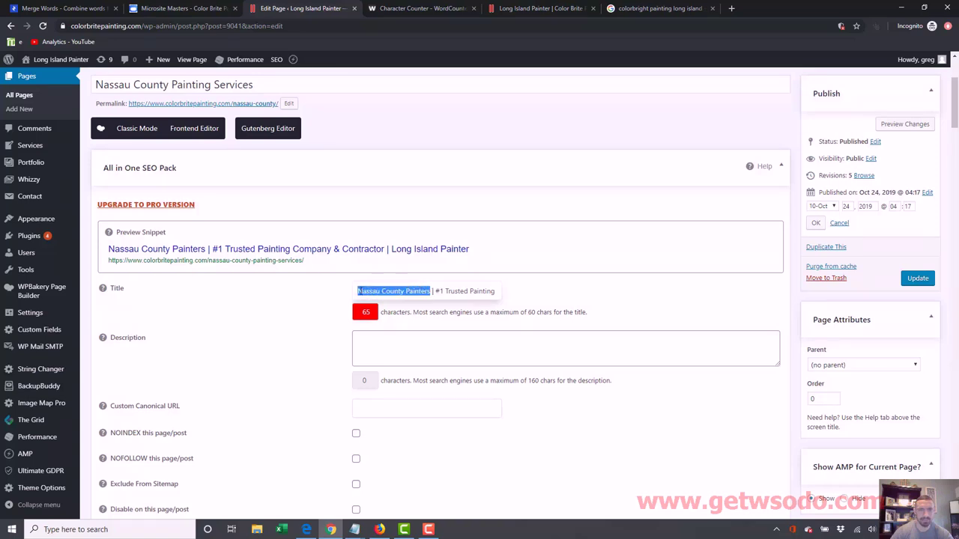
left_click(473, 292)
left_click_drag(405, 292, 356, 291)
left_click(470, 291)
mouse_move(470, 290)
left_mouse_down()
mouse_move(497, 291)
mouse_move(420, 291)
left_mouse_up()
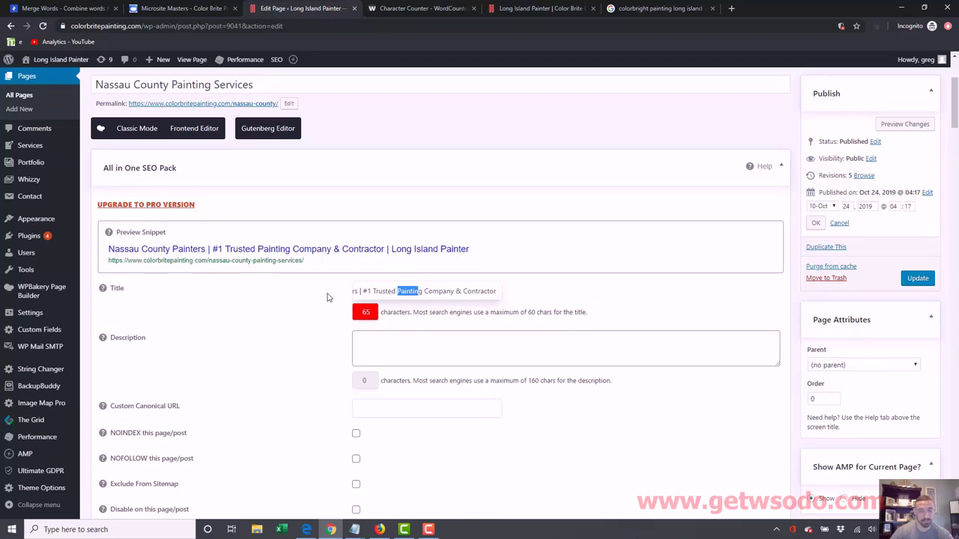
double_click(418, 291)
mouse_move(418, 291)
left_mouse_down()
mouse_move(427, 289)
mouse_move(405, 291)
left_mouse_up()
left_click(419, 291)
double_click(477, 292)
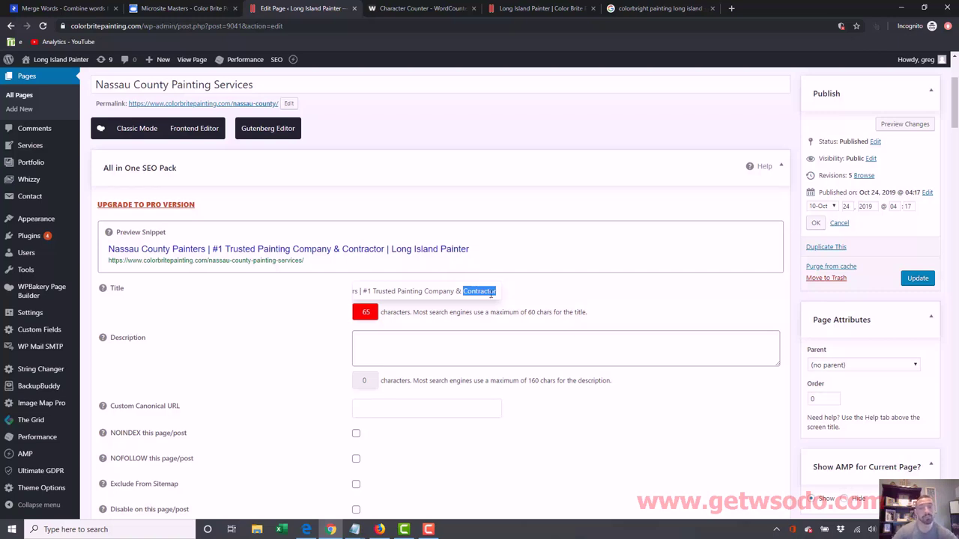
left_click_drag(491, 294, 302, 285)
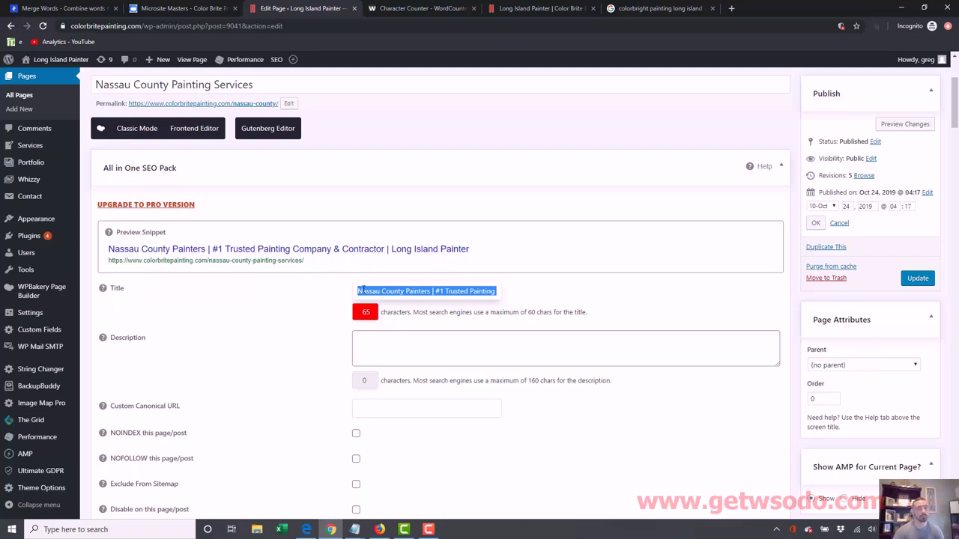
left_click(411, 291)
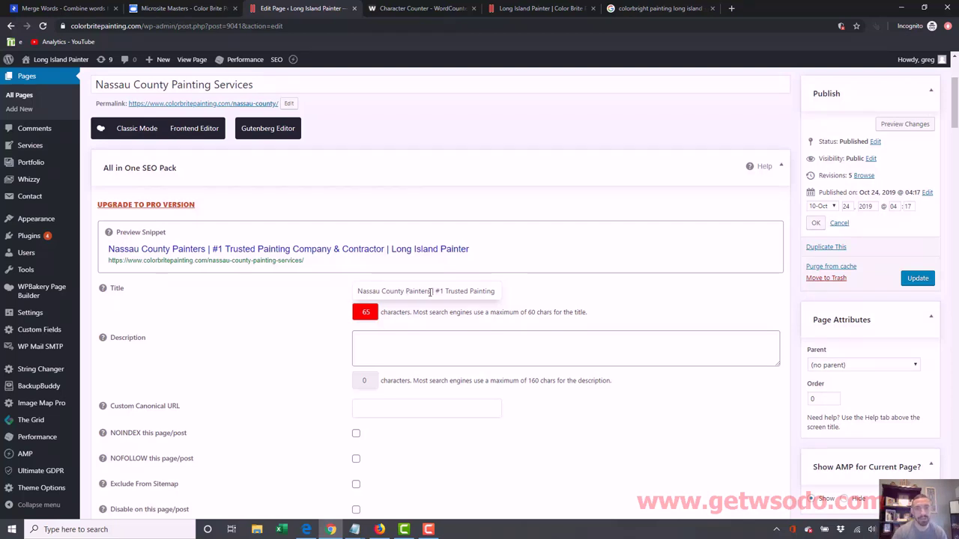
left_click_drag(436, 291, 497, 291)
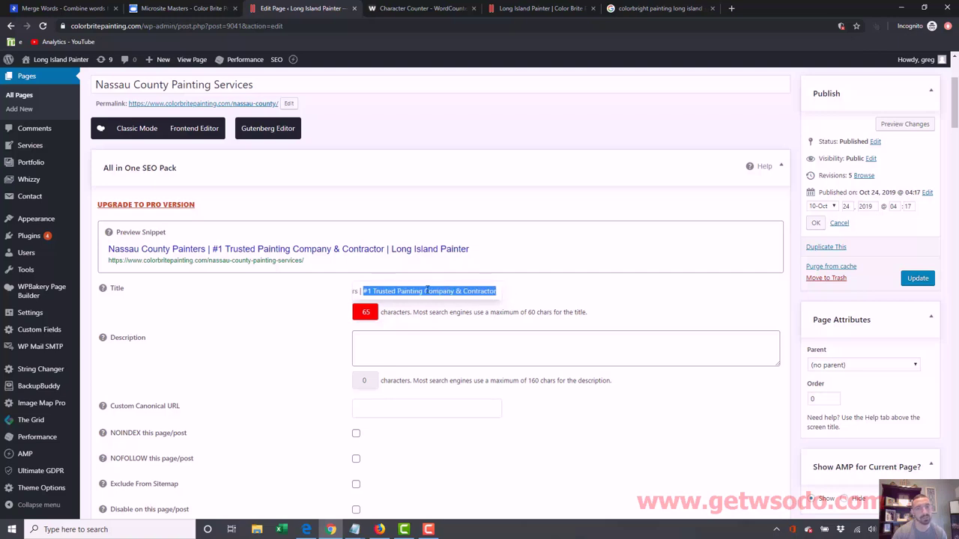
left_click_drag(406, 291, 305, 292)
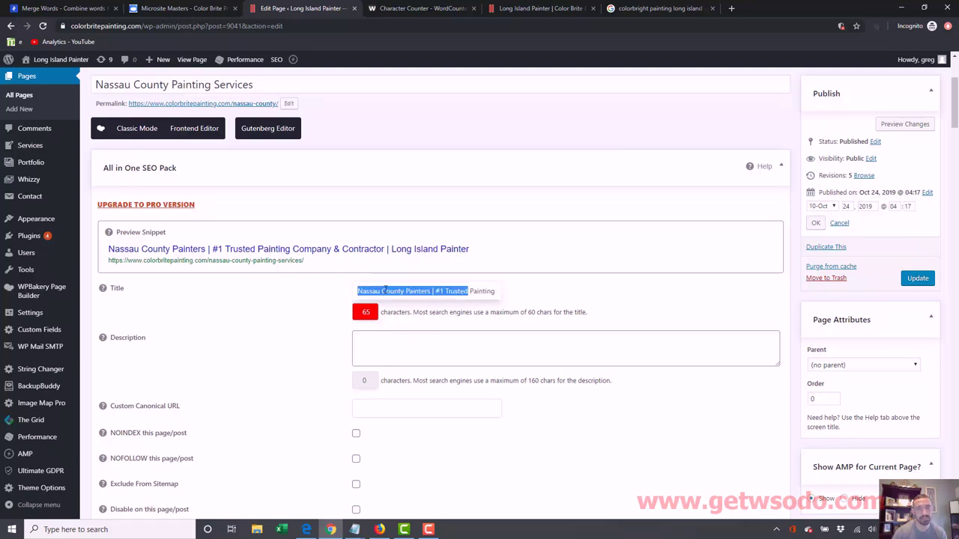
left_click_drag(432, 292, 349, 300)
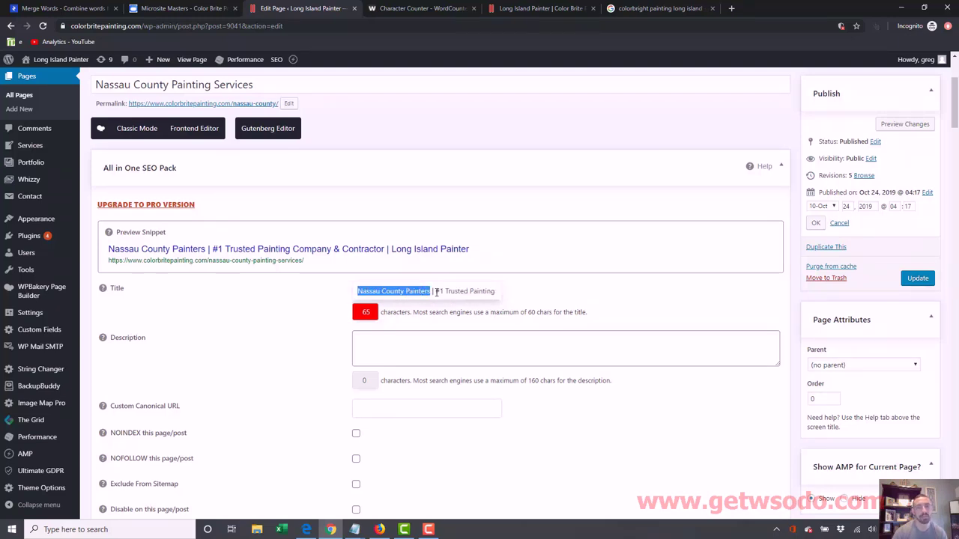
left_click_drag(436, 292, 551, 291)
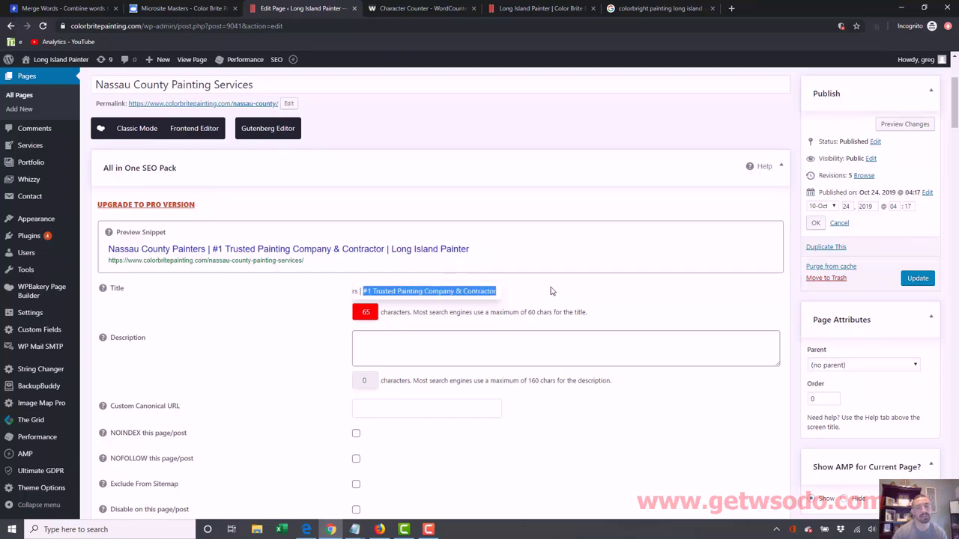
left_click(451, 296)
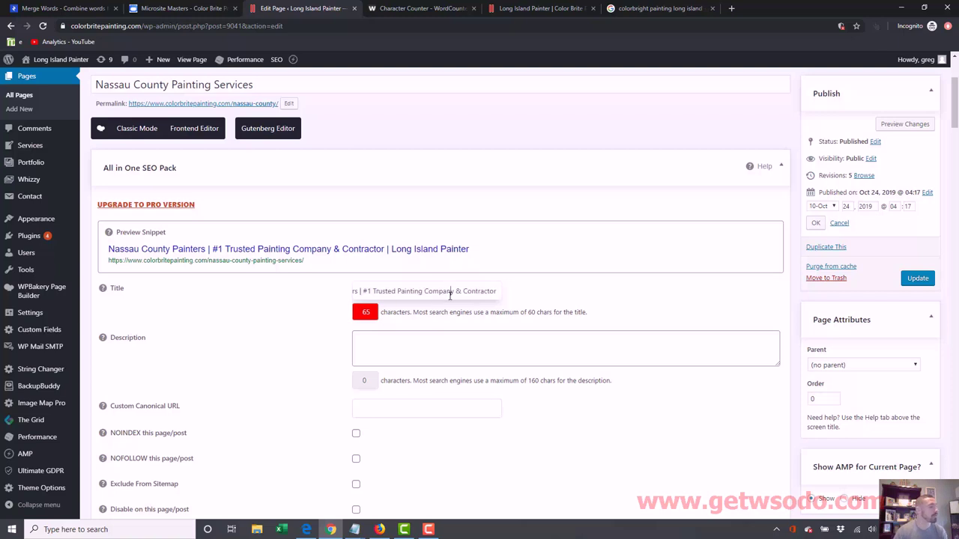
left_click_drag(497, 293, 321, 293)
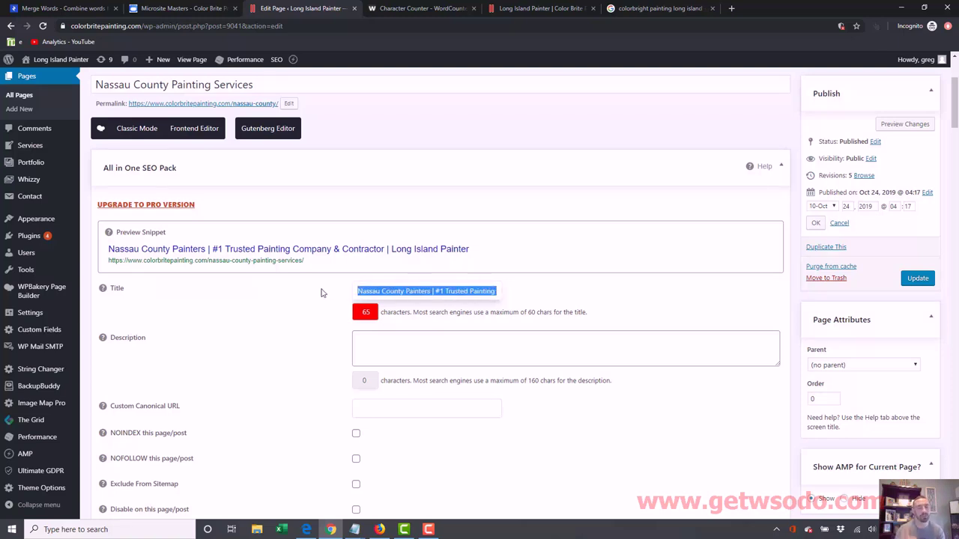
Write the SEO description "Color Bright is a highly trusted painting service in Nassau County. We do residential, commercial"
left_click(422, 340)
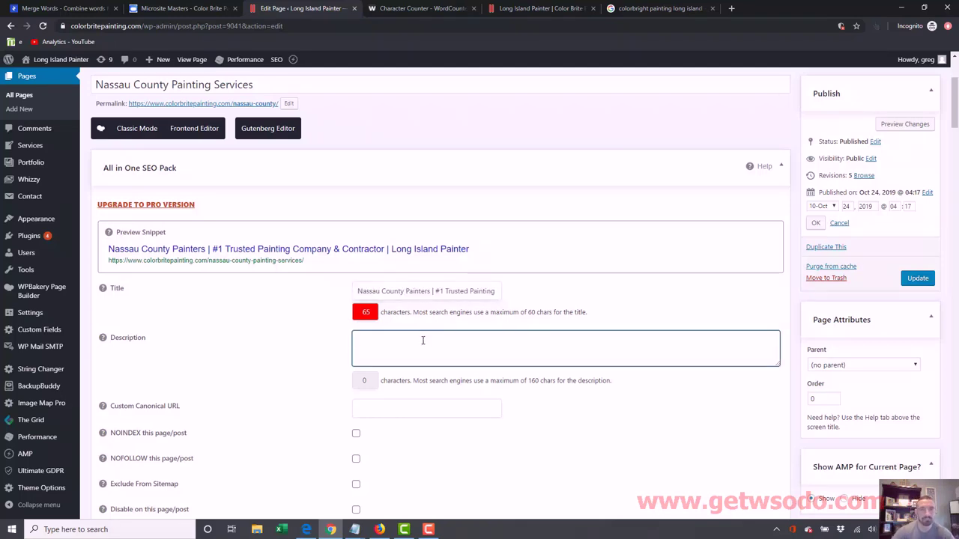
left_click(659, 9)
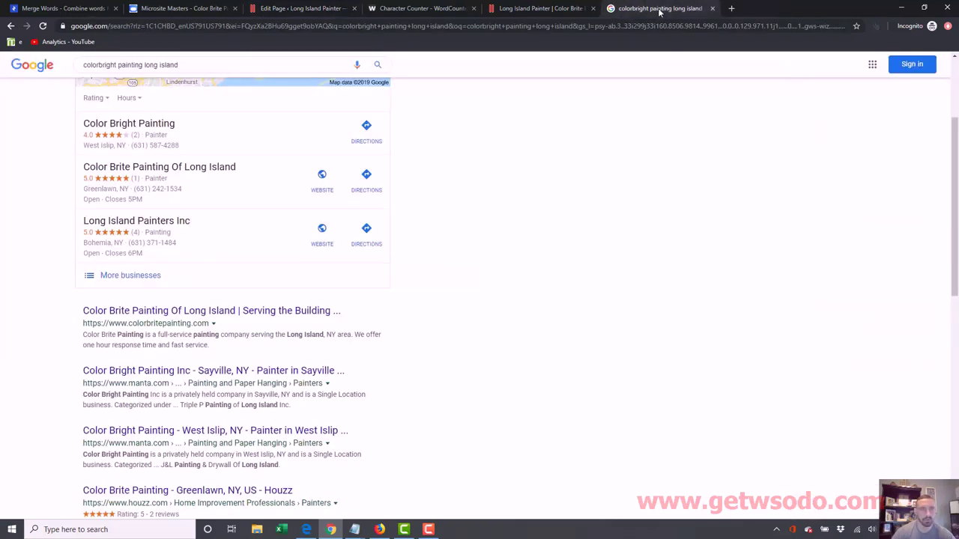
left_click(564, 6)
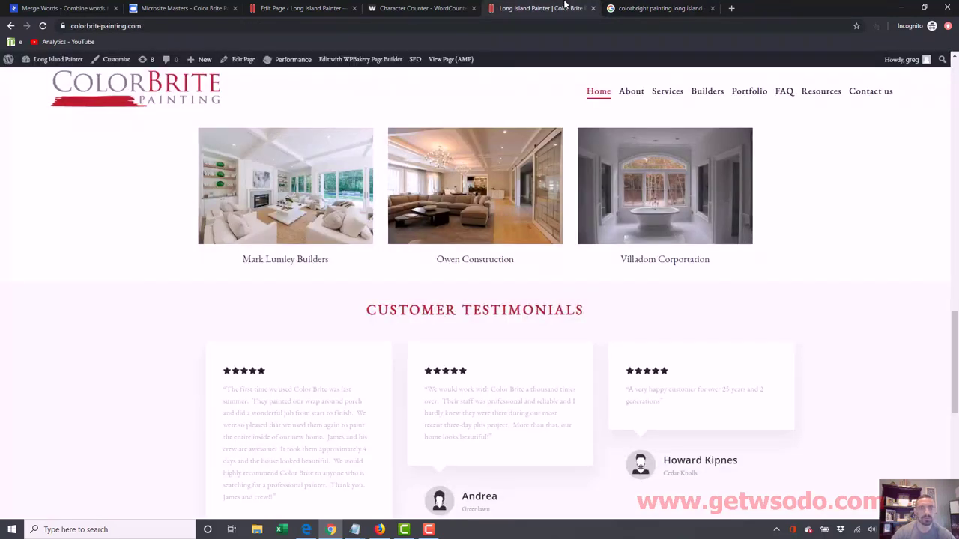
left_click(288, 9)
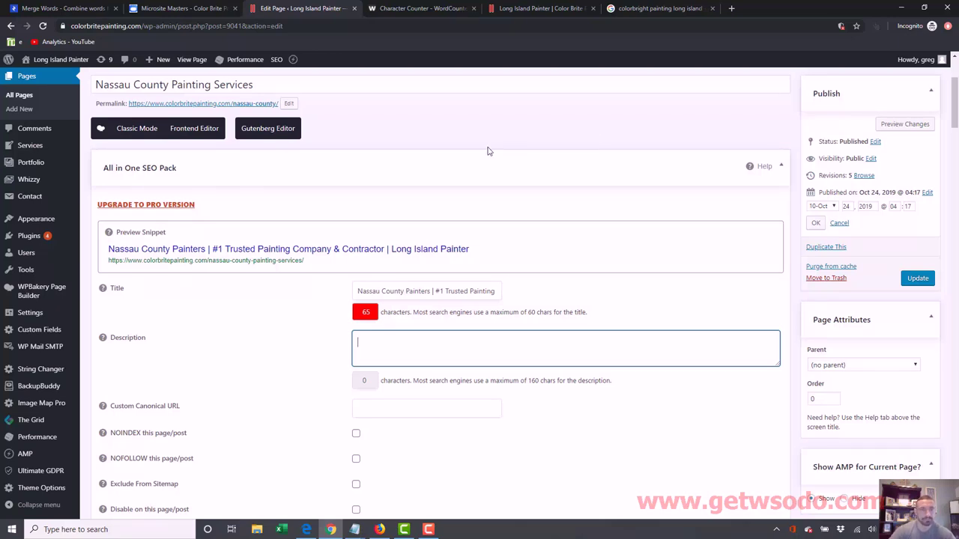
type("Color")
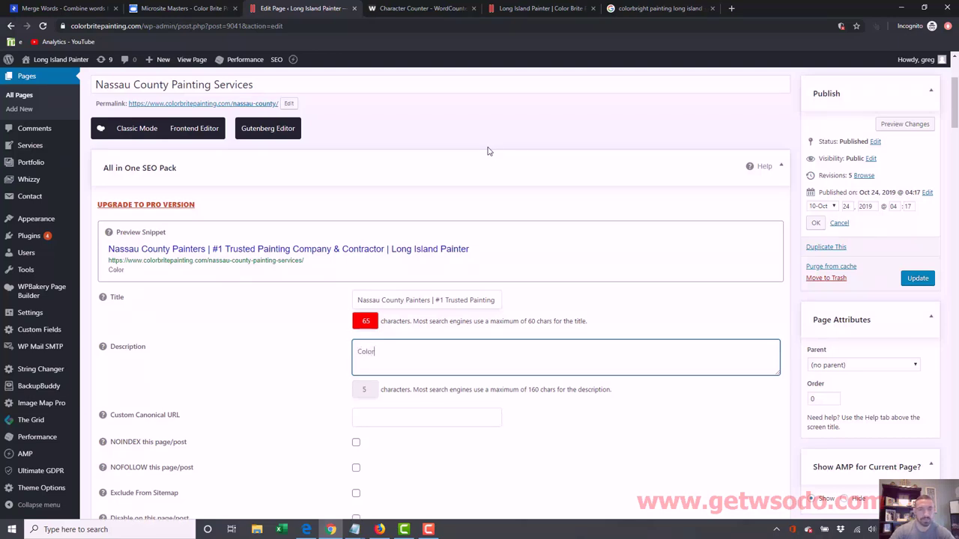
type(" Bright is a highly")
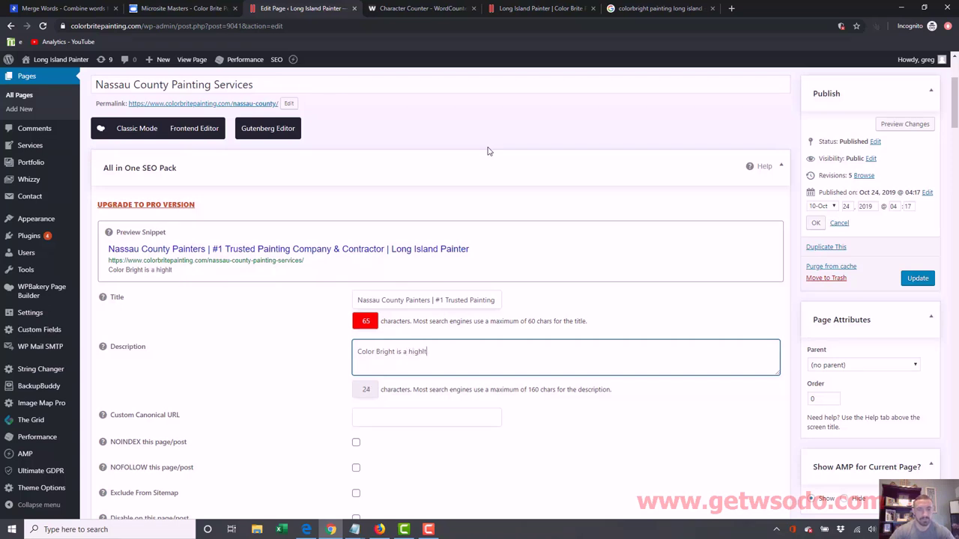
type(" trusted painting service")
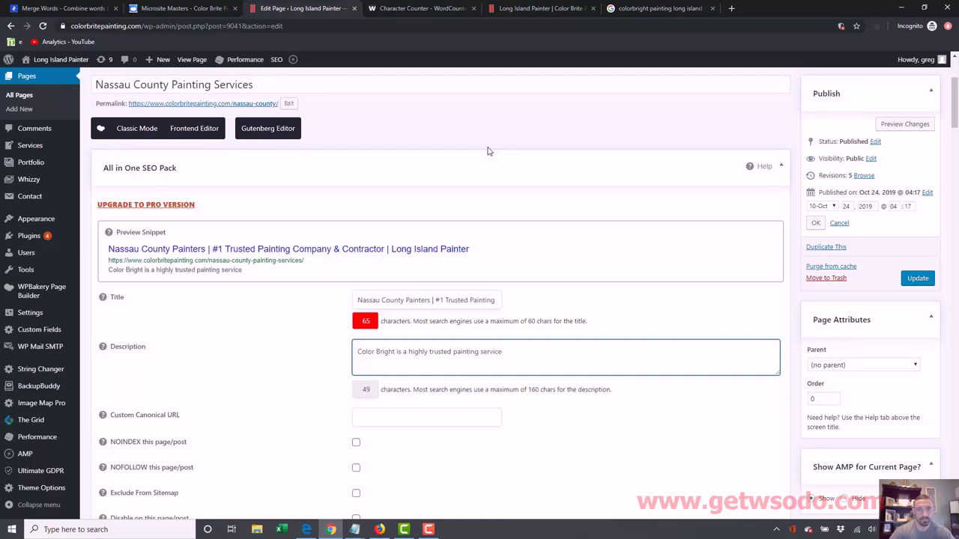
type(" in Nassau County")
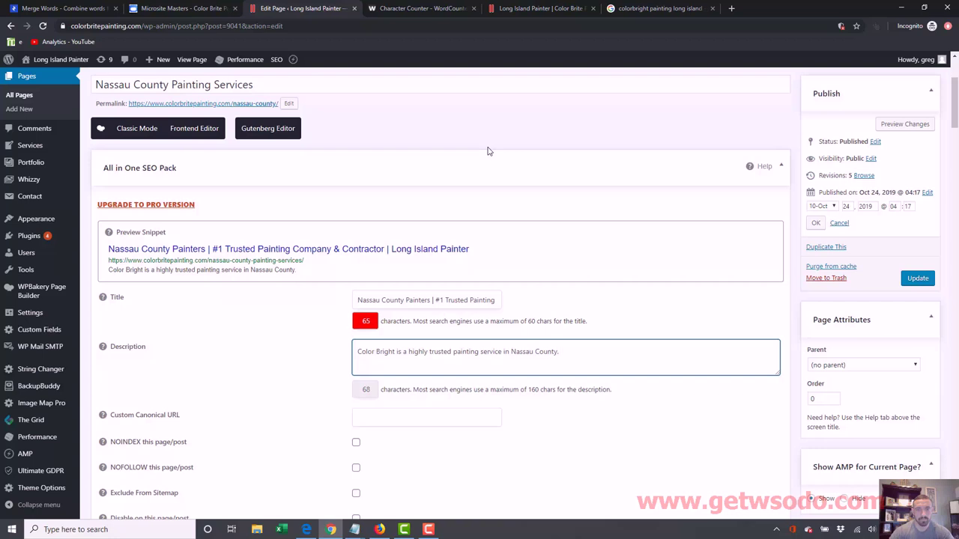
type(". We do residential, commercial")
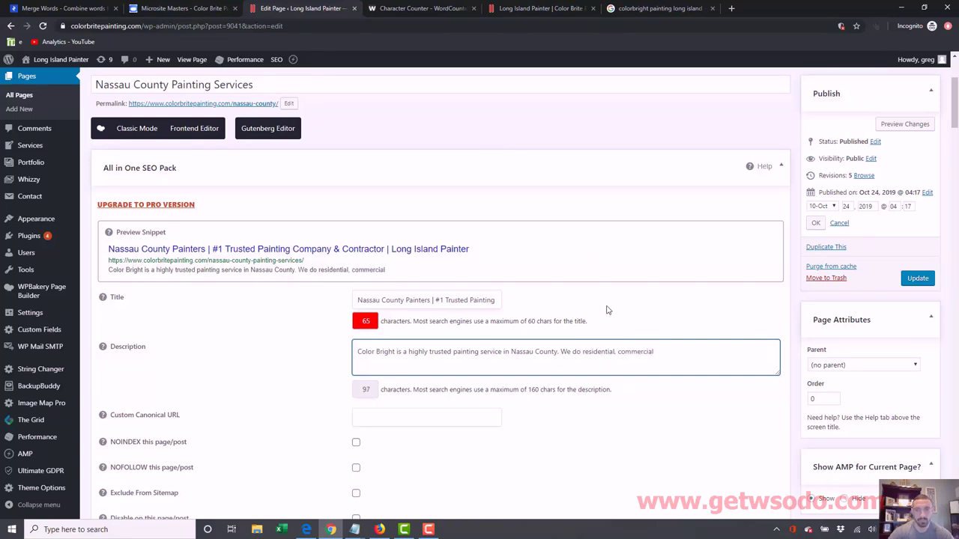
Insert "(home)" directly after "residential" in the SEO description, before the comma
left_click(621, 360)
key("BackSpace")
type("(houses)")
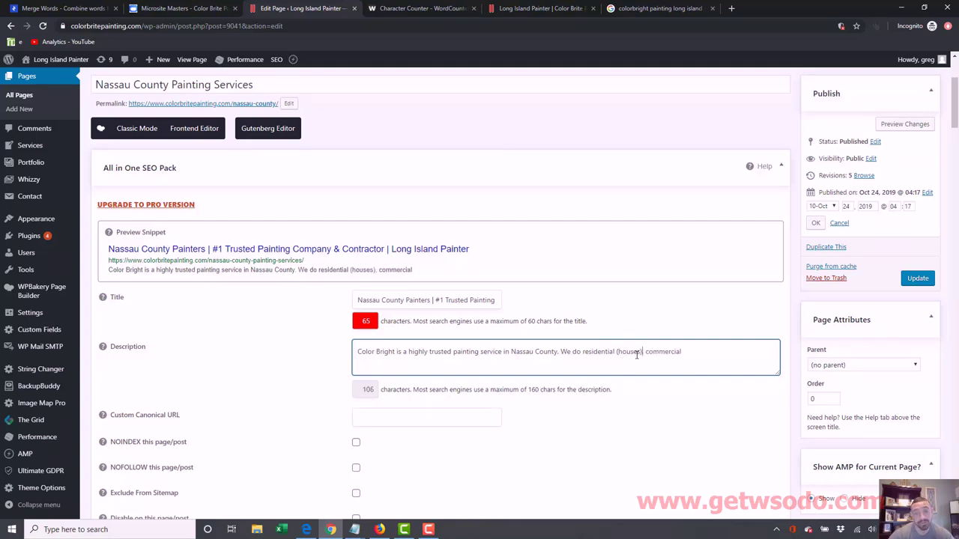
left_click_drag(642, 355, 627, 355)
left_click(626, 356)
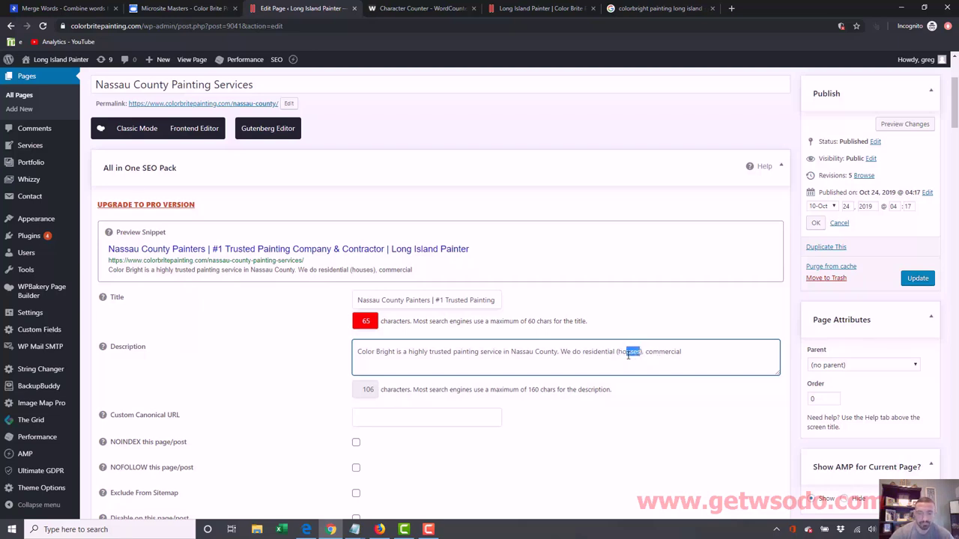
type("me")
Append ", interior, exterior &" after "commercial" at the end of the SEO description
left_click(700, 355)
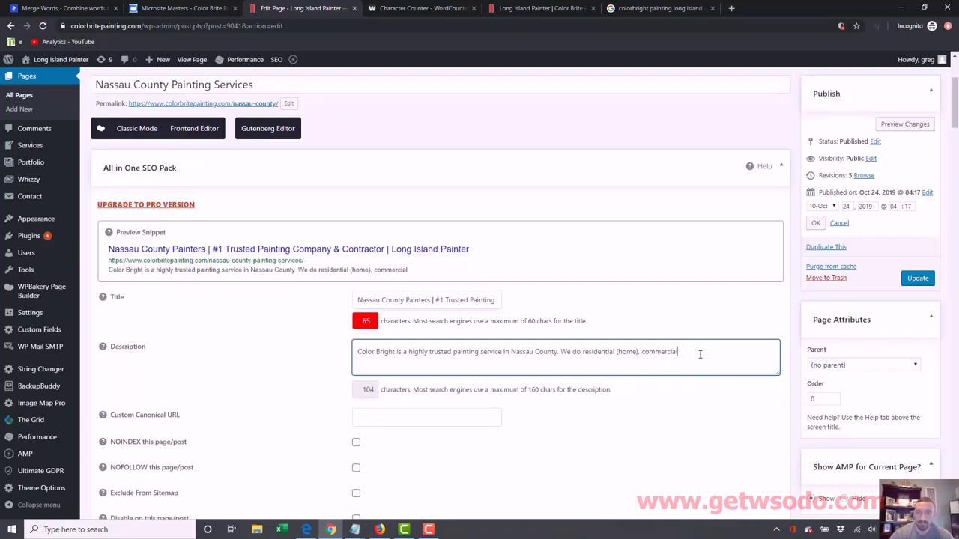
type(", int")
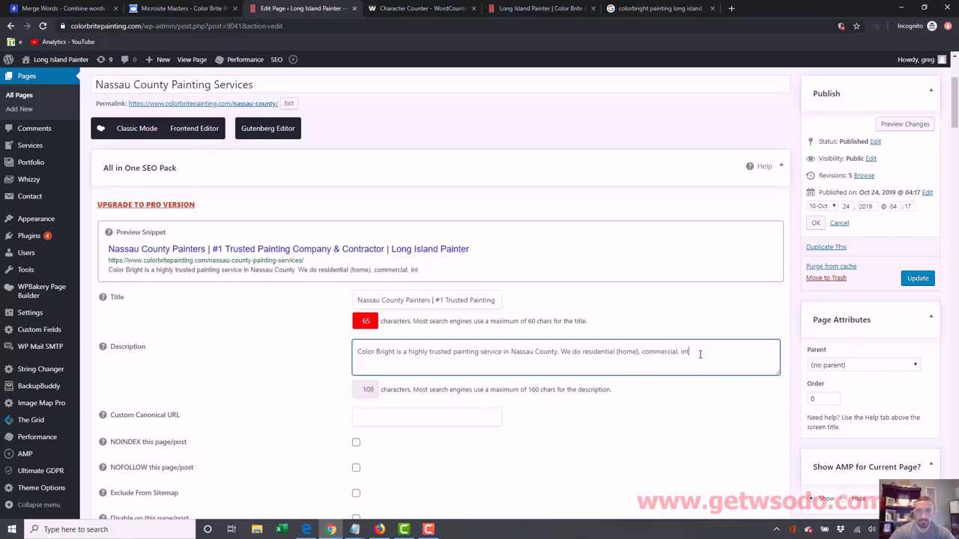
type("erior, exterior")
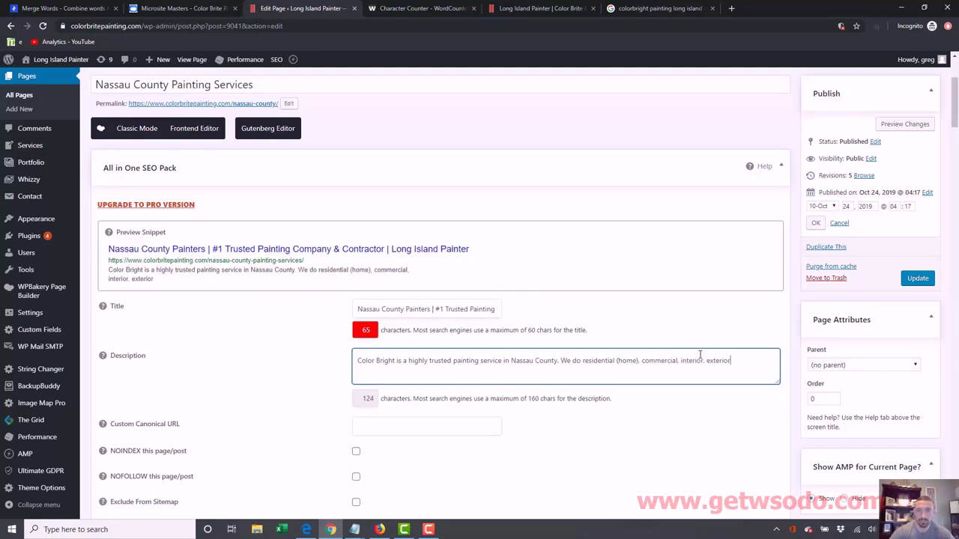
type(" &")
Replace "do" with "offer" before "residential (home)" in the SEO description
left_click(579, 360)
key("BackSpace")
key("BackSpace")
type("offer")
Finish the SEO description with "many other painting services!" after the ampersand
left_click(748, 360)
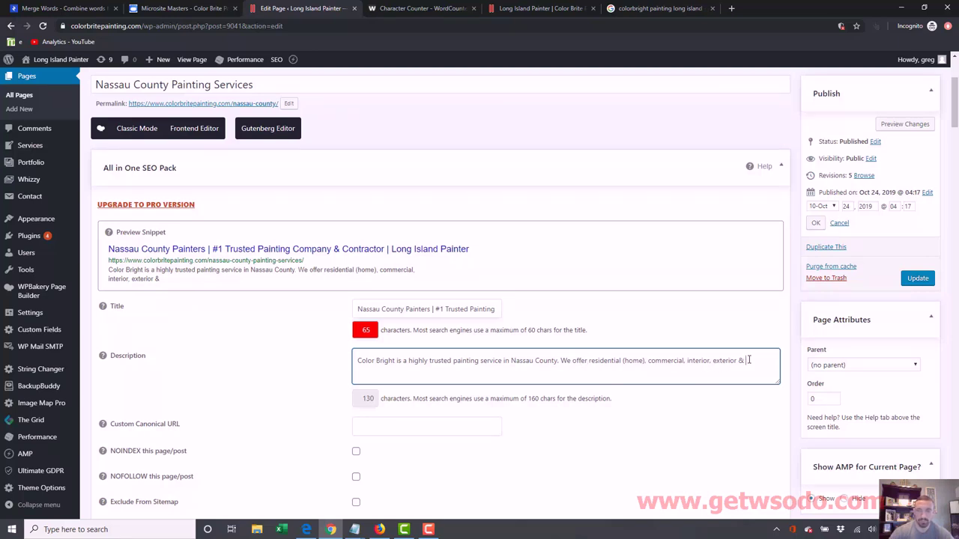
type("many other painting ser")
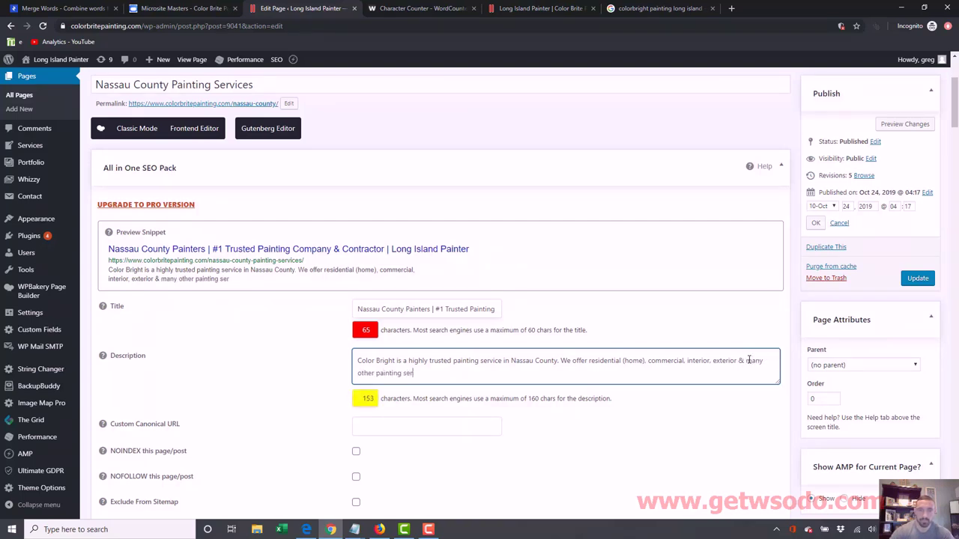
type("vices!")
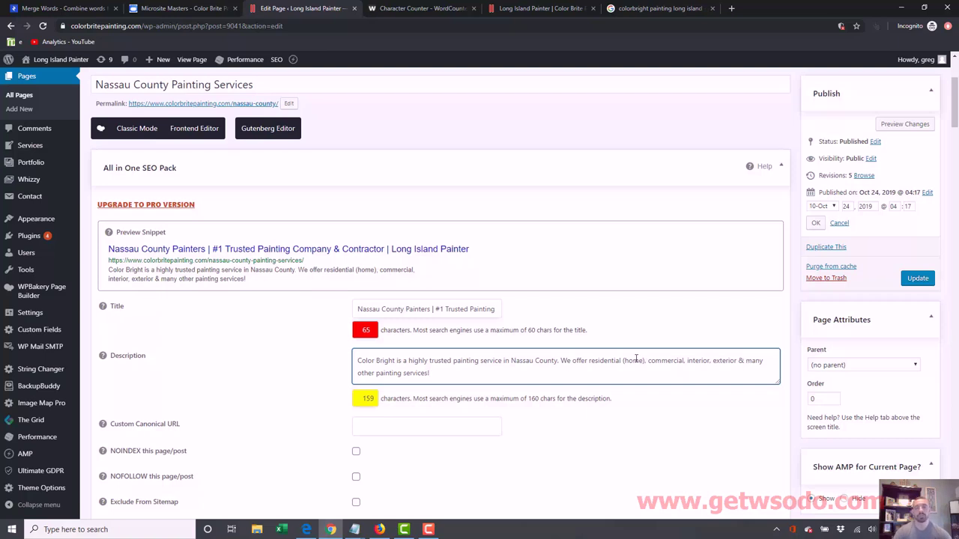
Review the completed SEO description and update the Nassau County Painting Services page
left_click_drag(432, 373, 352, 353)
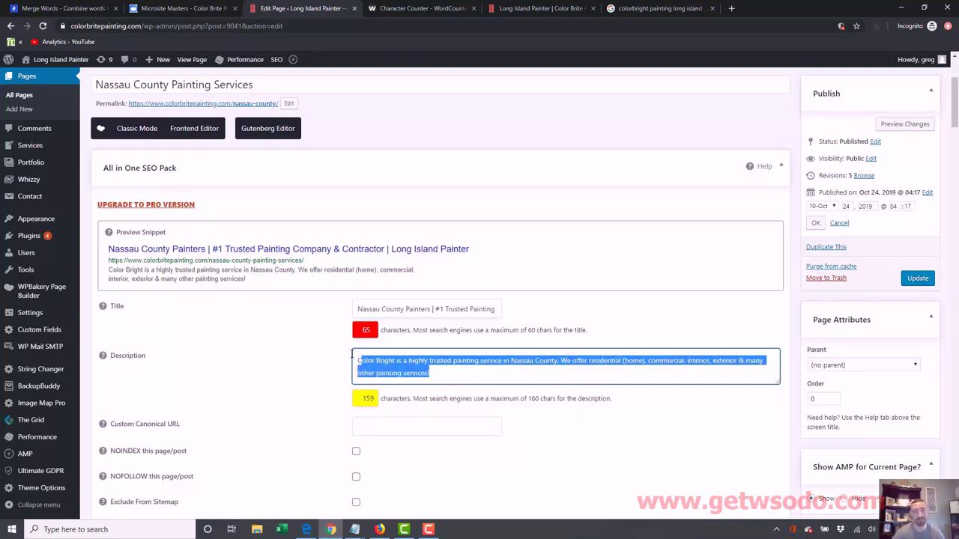
left_click(469, 371)
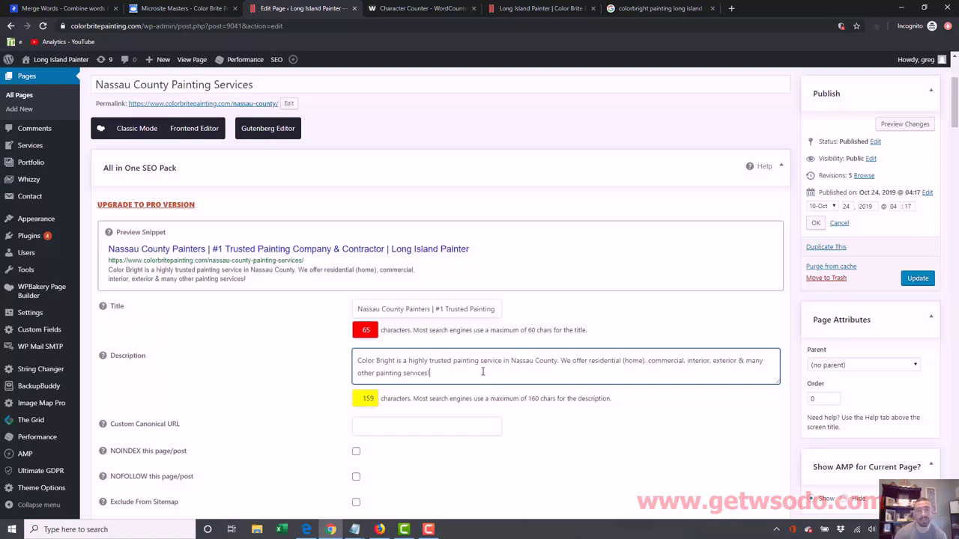
left_click_drag(470, 372, 338, 357)
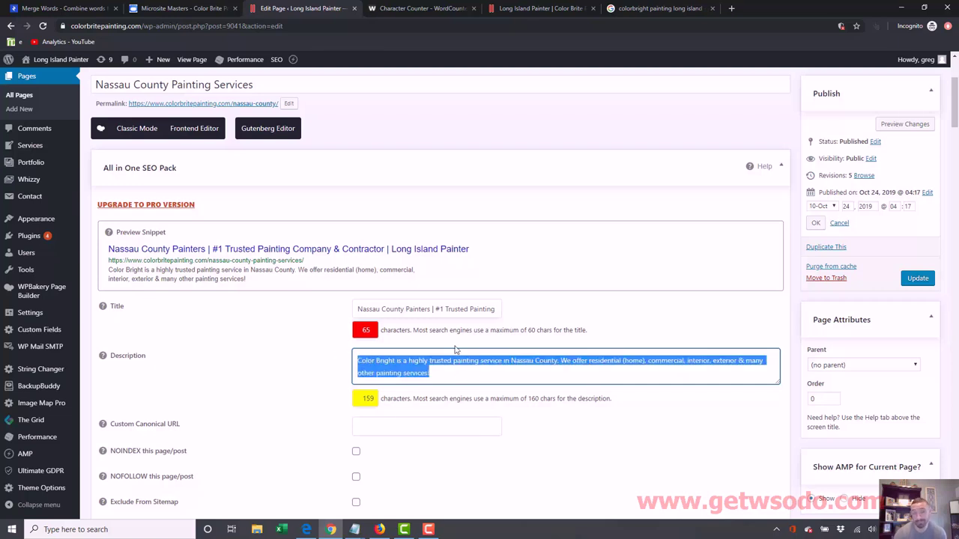
left_click(471, 372)
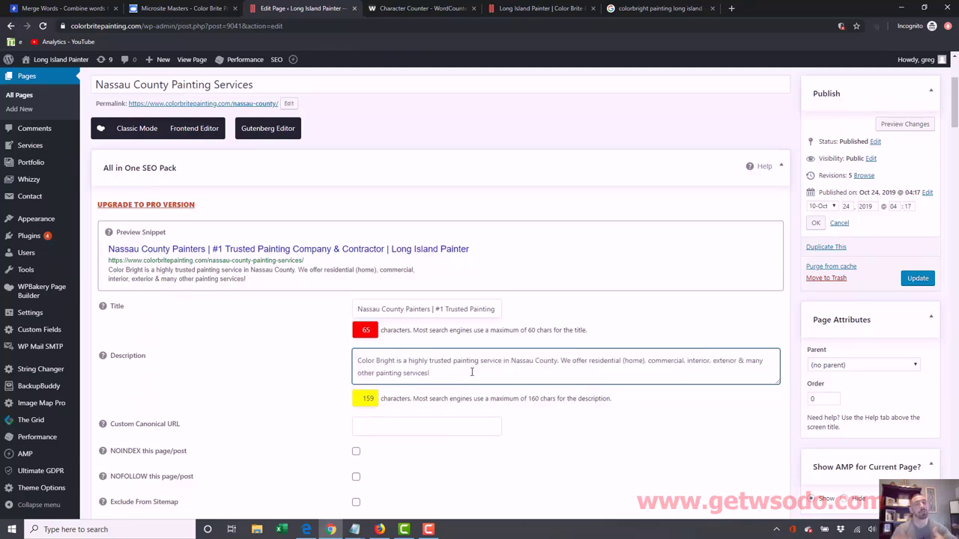
left_click(915, 279)
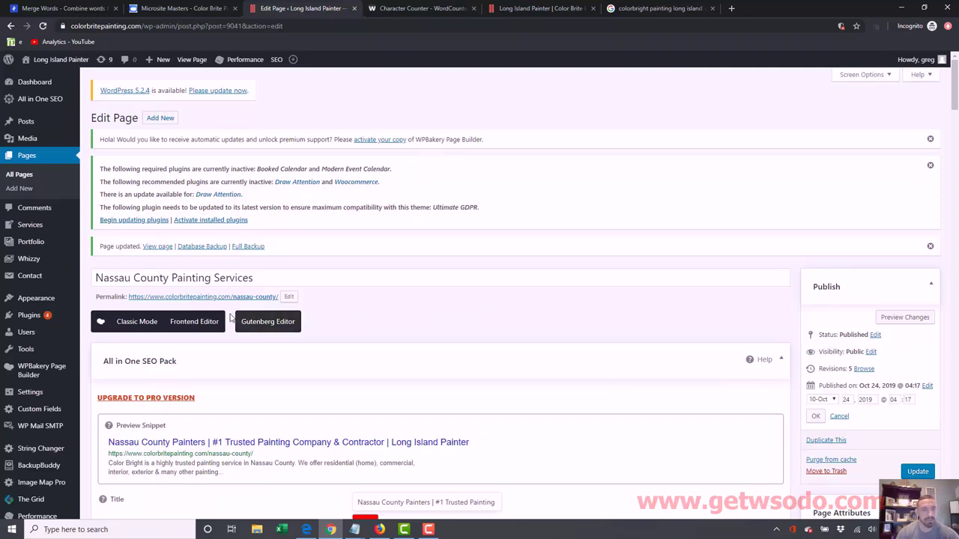
Open the page in the frontend editor and review its interior painting, exterior painting and staining sections
left_click(191, 322)
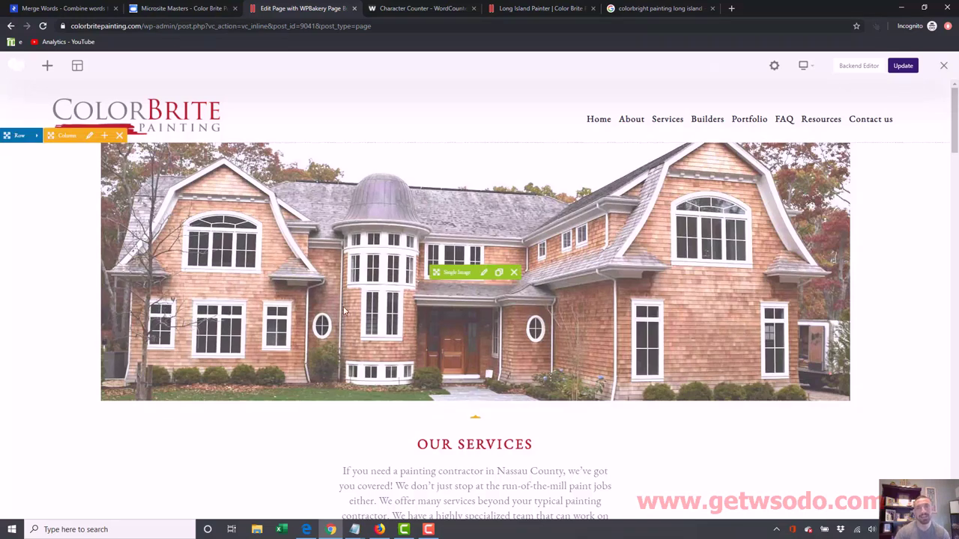
mouse_move(956, 118)
left_mouse_down()
mouse_move(955, 310)
mouse_move(956, 254)
left_mouse_up()
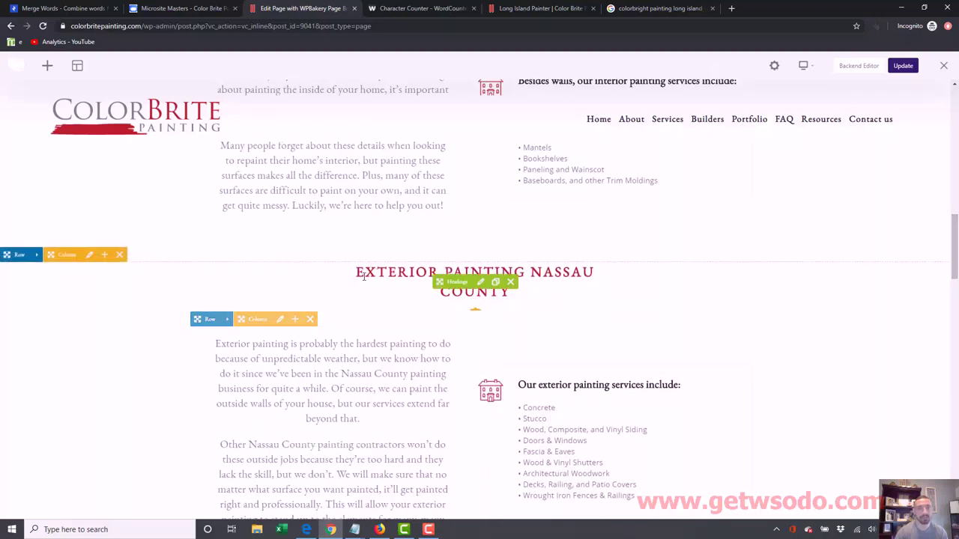
scroll(929, 242, "up", 1)
scroll(502, 291, "up", 5)
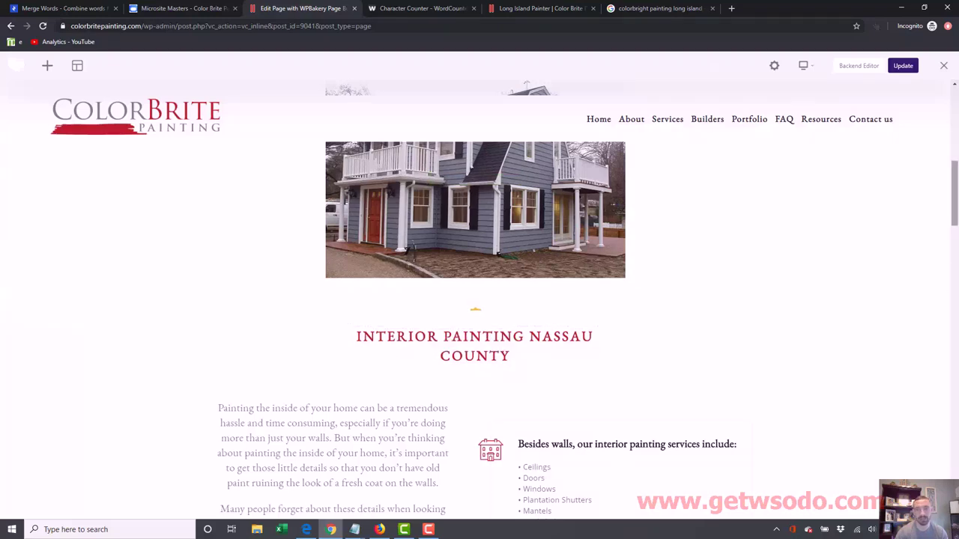
scroll(953, 225, "down", 7)
scroll(953, 225, "down", 2)
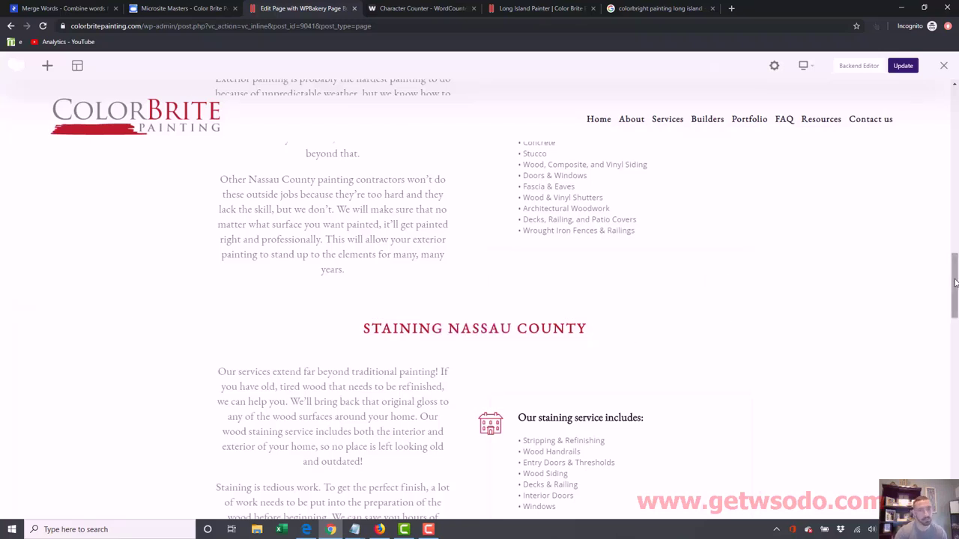
left_click_drag(955, 281, 956, 67)
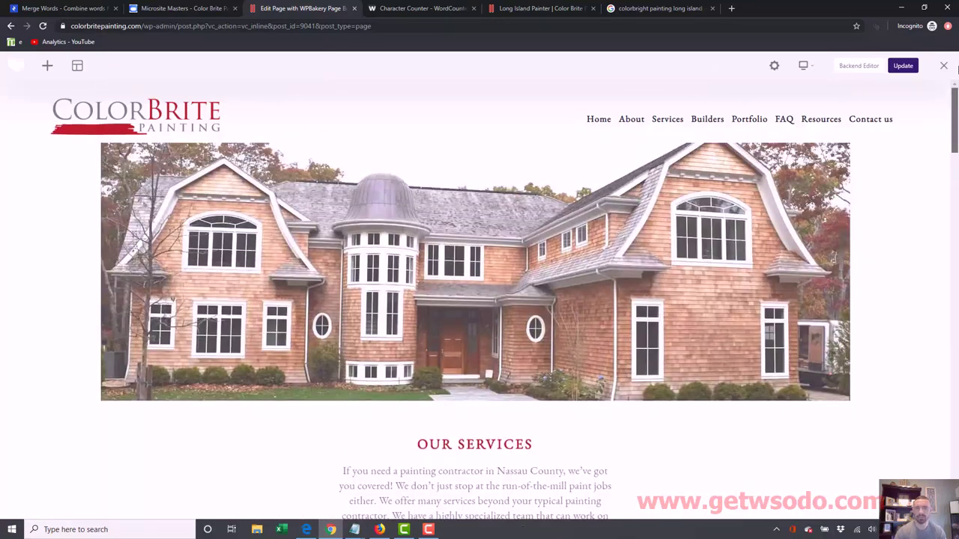
Shorten the "Interior Painting Nassau County" heading to "Interior Painting" and save the heading's settings
scroll(652, 181, "down", 9)
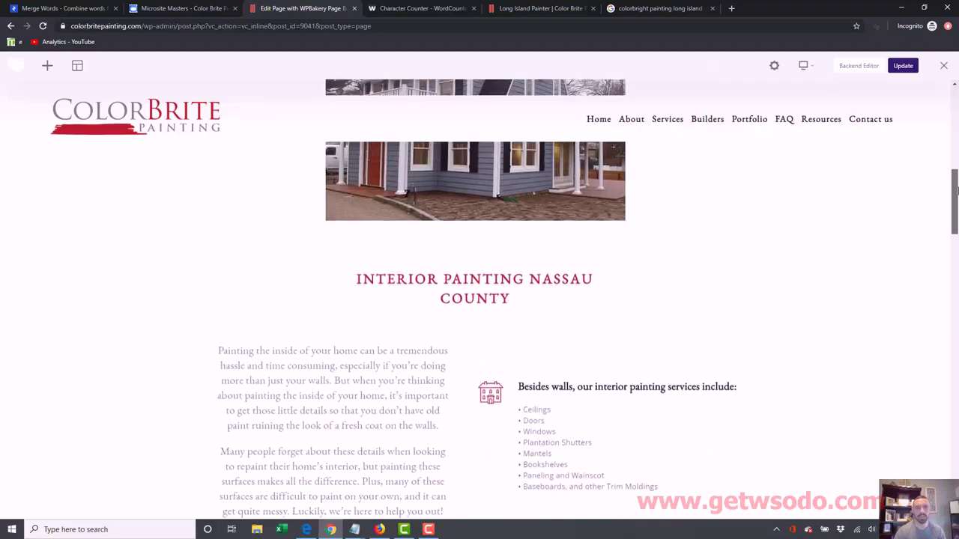
mouse_move(534, 272)
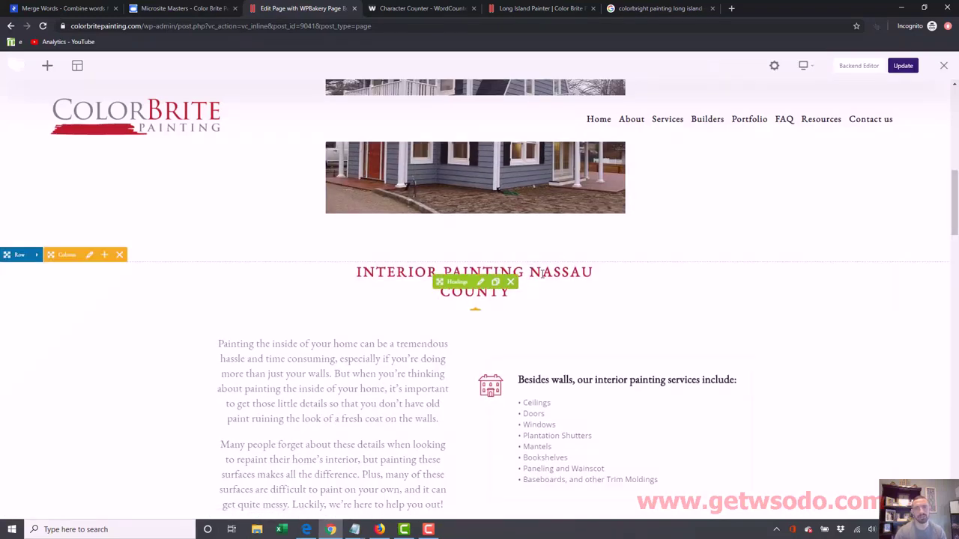
mouse_move(955, 190)
left_mouse_down()
mouse_move(955, 236)
mouse_move(955, 192)
left_mouse_up()
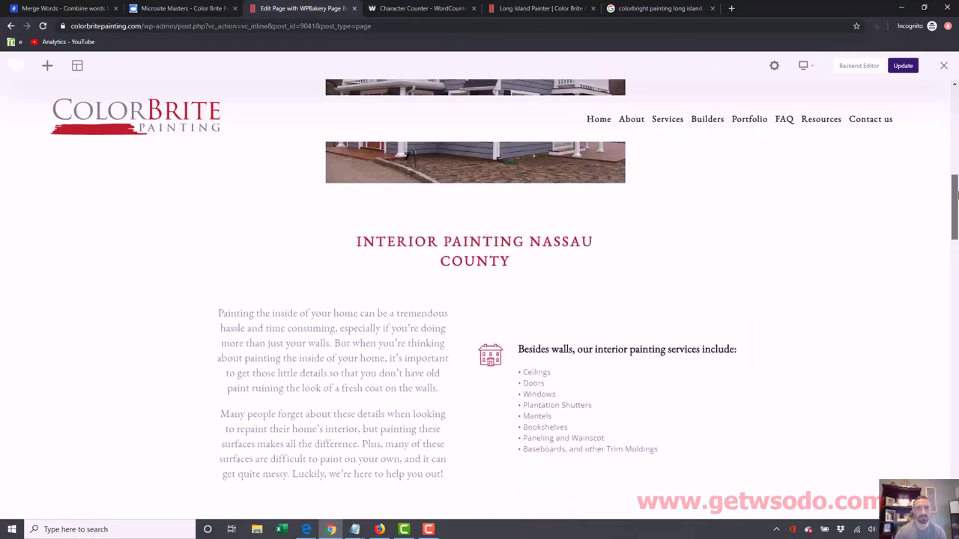
mouse_move(558, 253)
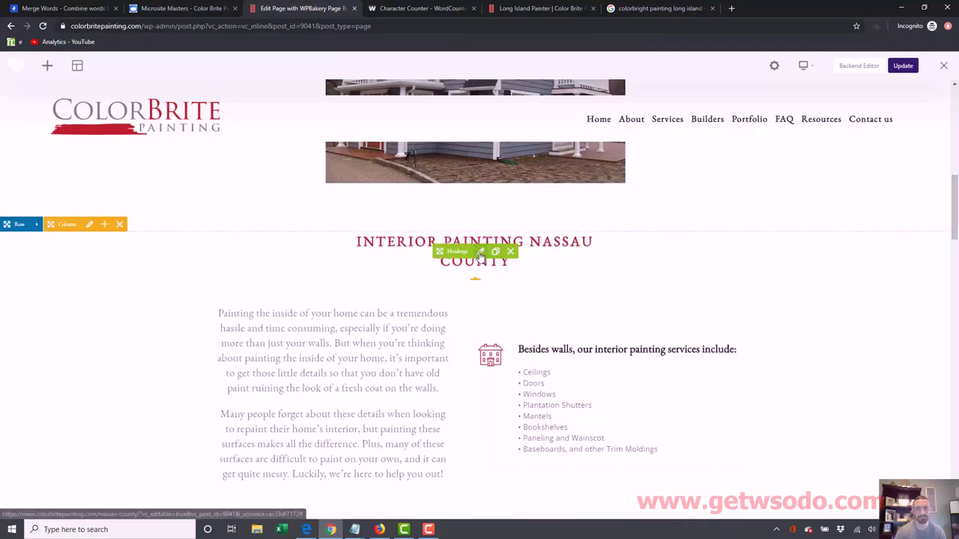
left_click(480, 251)
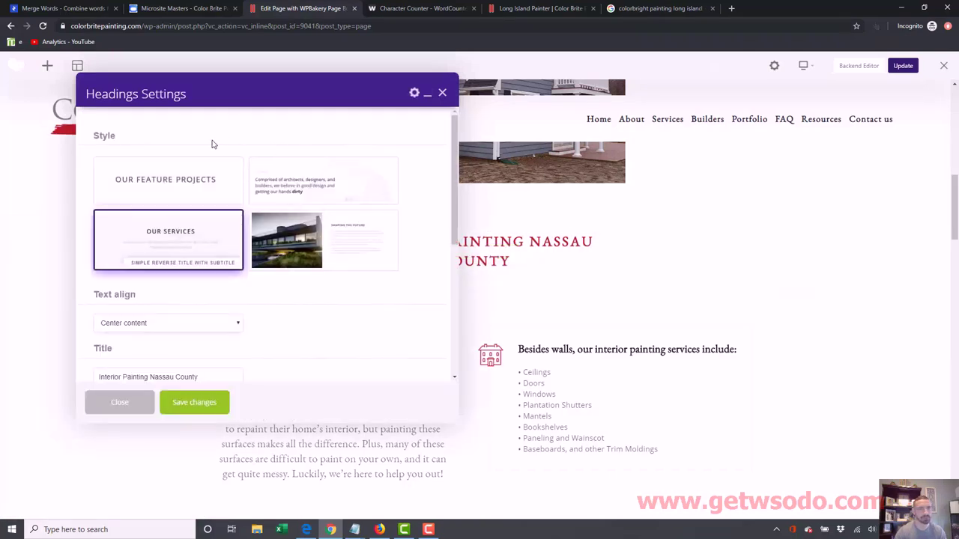
left_click_drag(150, 377, 209, 377)
scroll(294, 373, "down", 1)
key("BackSpace")
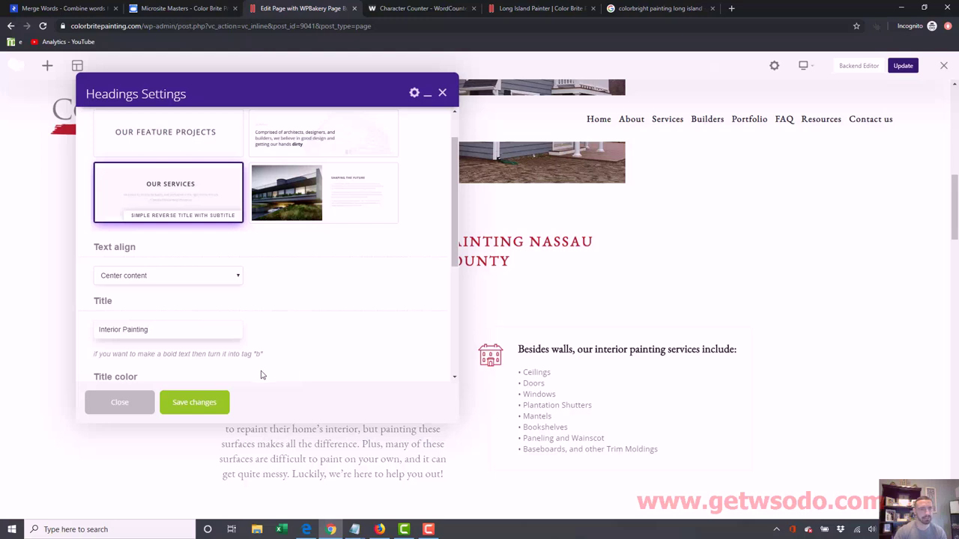
left_click(193, 402)
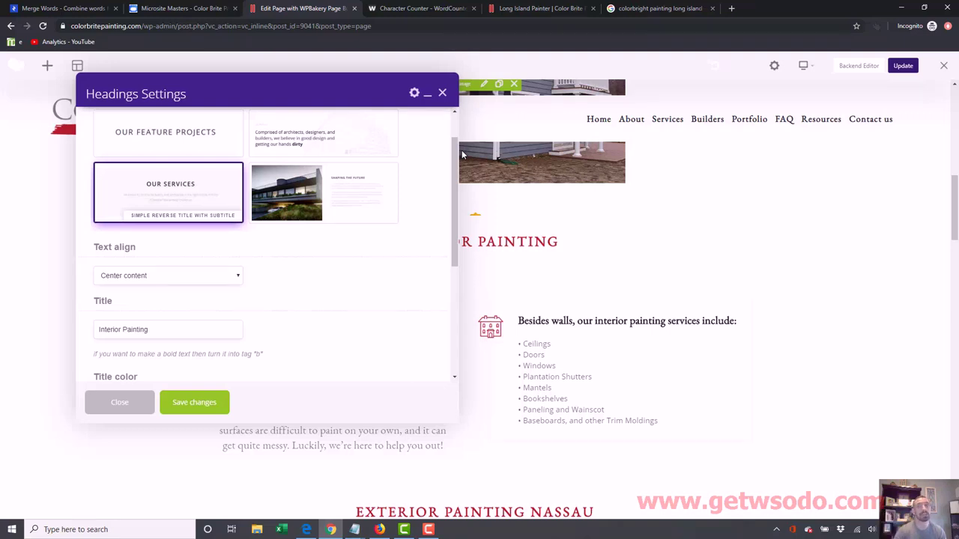
Open the live page at colorbritepainting.com/nassau-county and examine its URL slug and interior painting heading
left_click(541, 8)
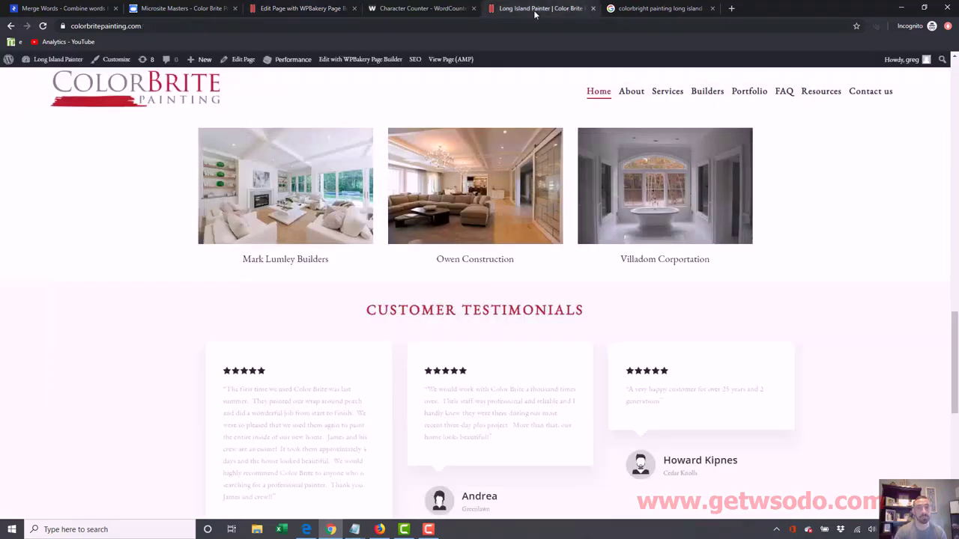
left_click(271, 26)
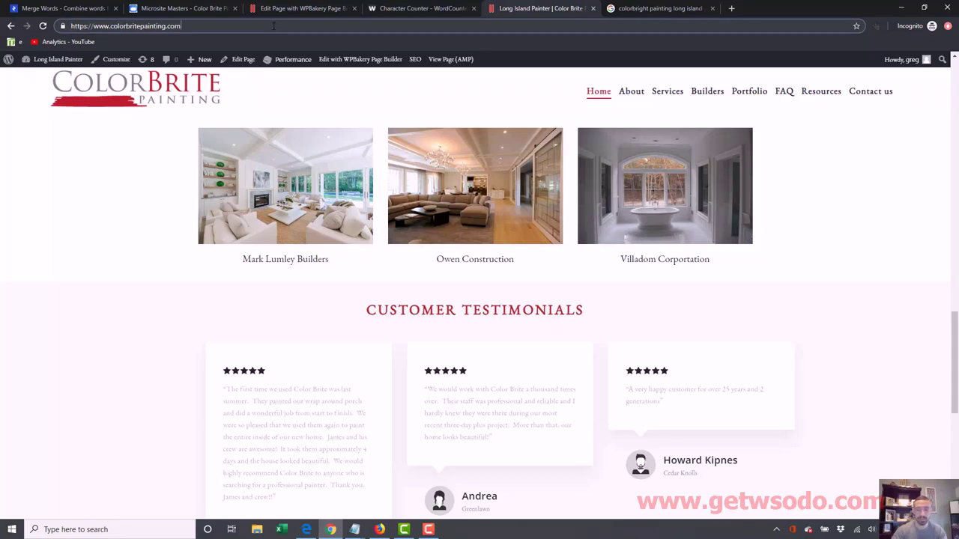
type("/nassau-")
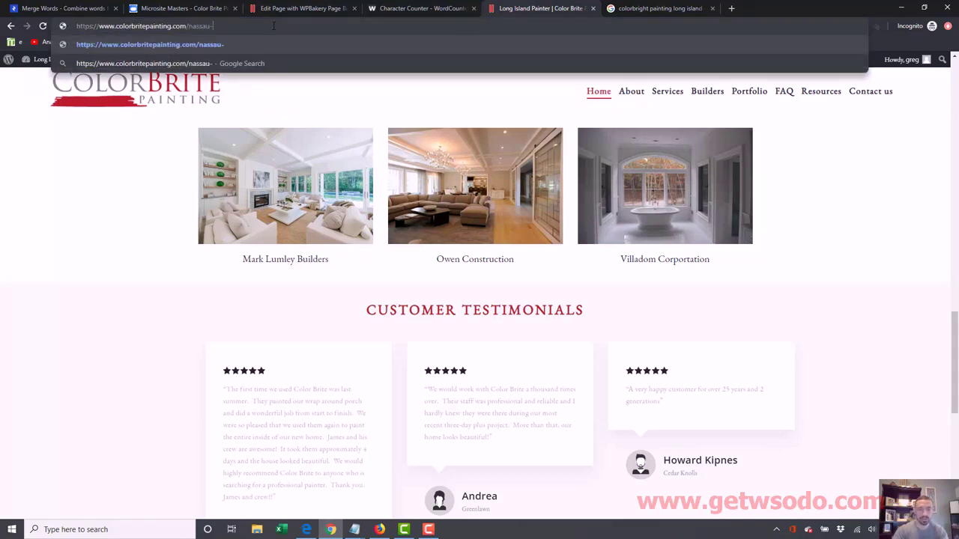
type("county")
key("Return")
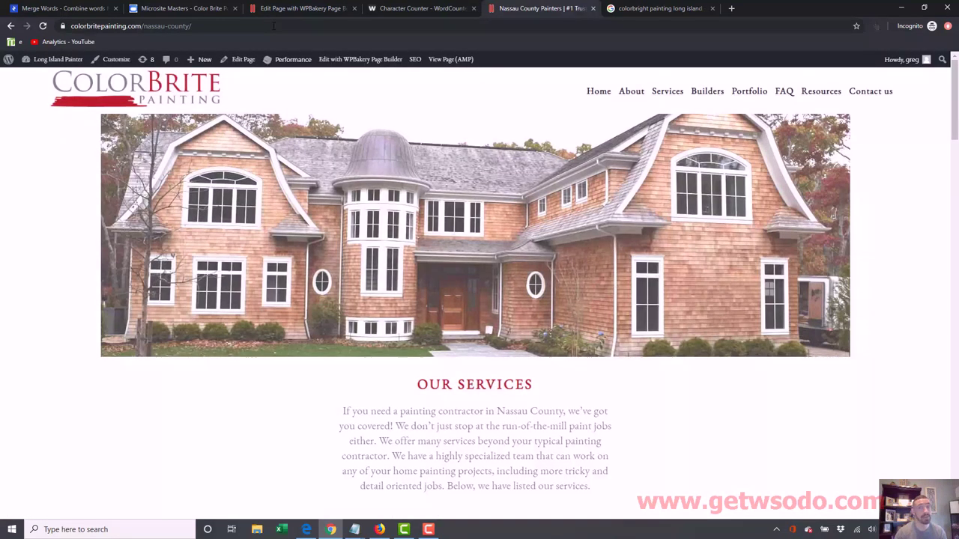
left_click_drag(190, 26, 144, 27)
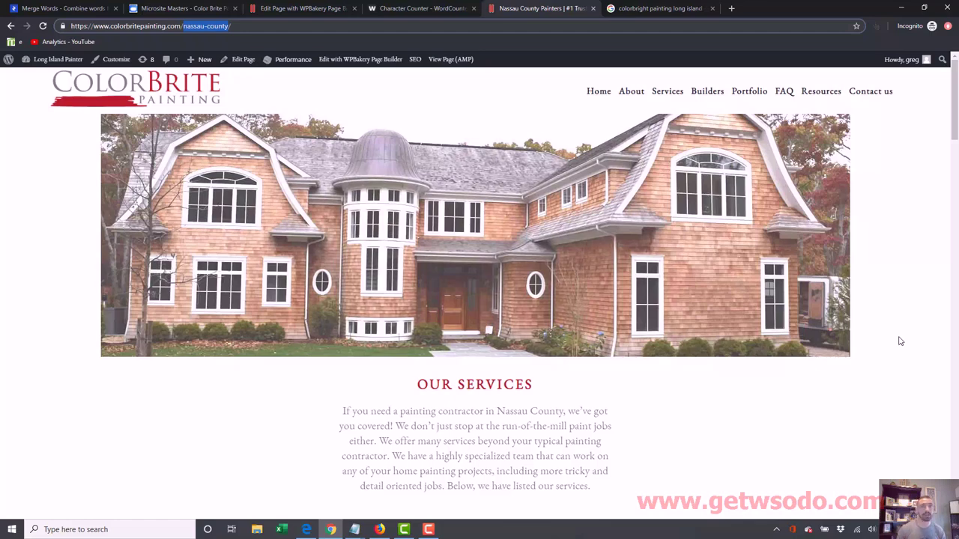
left_click(530, 263)
scroll(529, 264, "down", 6)
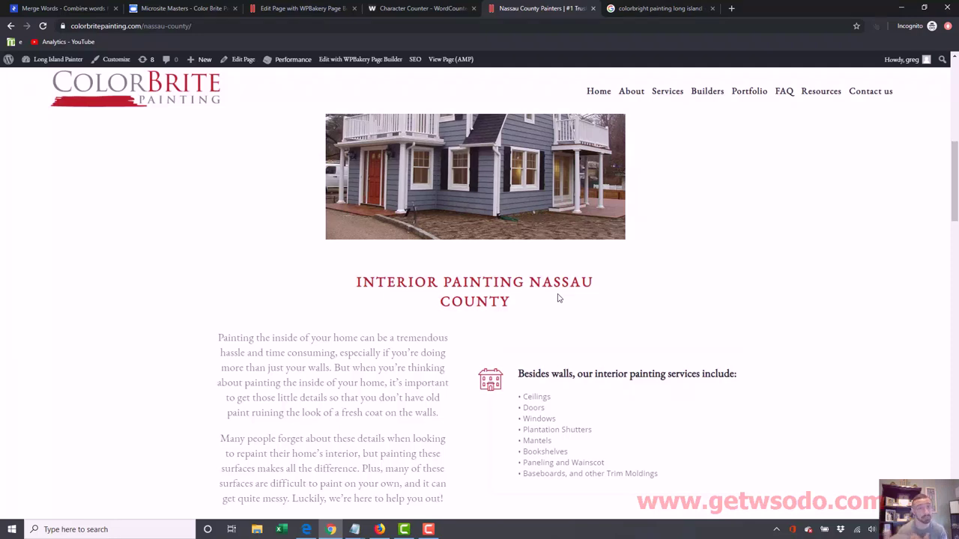
Return to the page editor, save the interior painting heading's settings again and close them
left_click(296, 8)
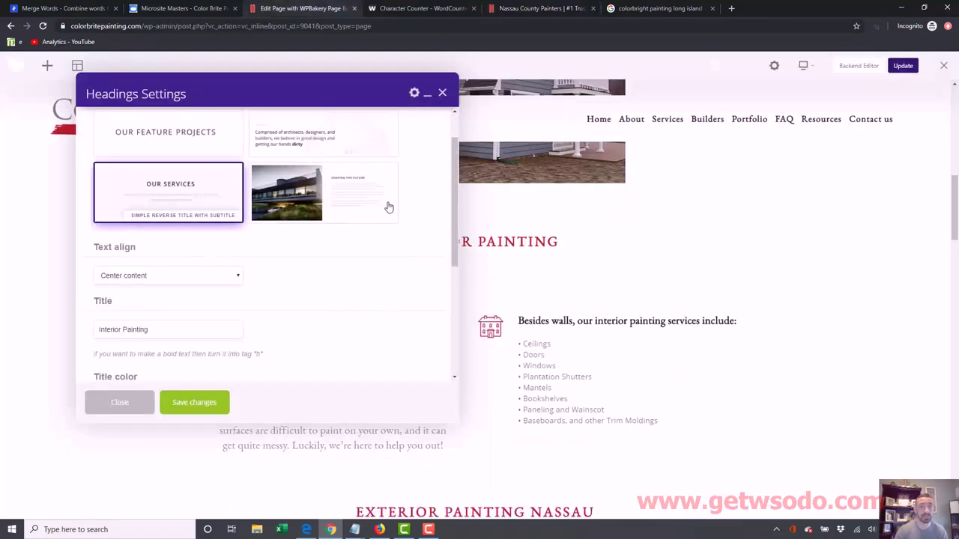
left_click(188, 402)
left_click(444, 90)
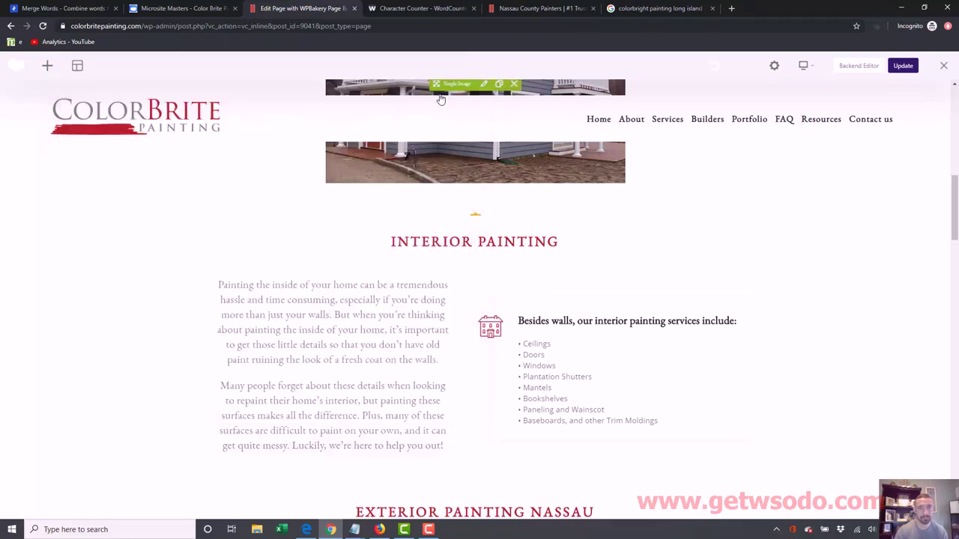
Shorten the "Exterior Painting Nassau County" heading to "Exterior Painting" and save the heading's settings
scroll(479, 299, "down", 2)
scroll(561, 336, "down", 1)
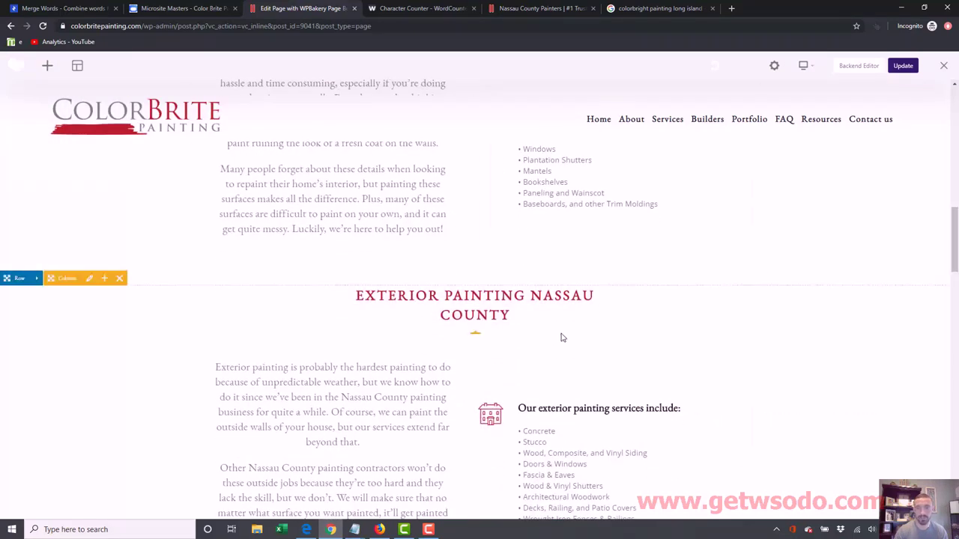
left_click(480, 305)
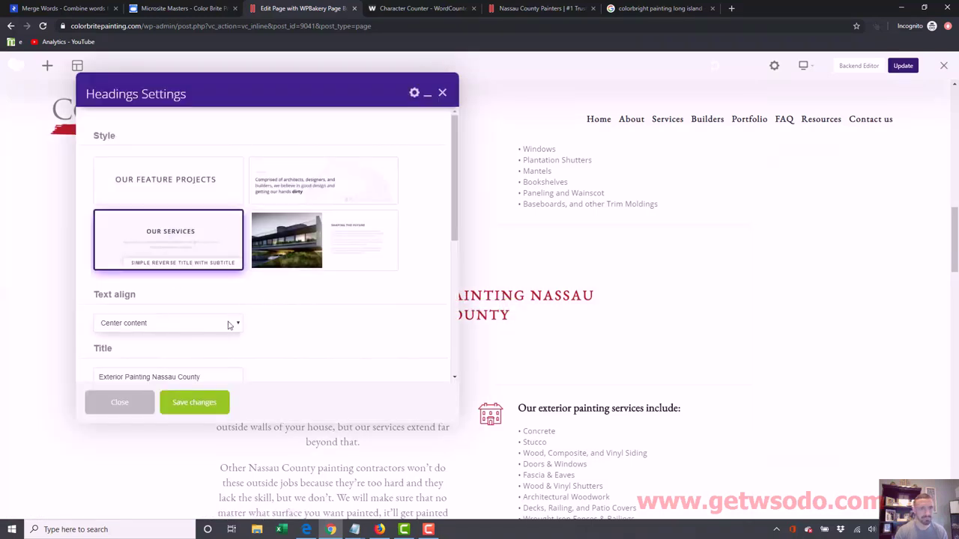
left_click_drag(151, 377, 374, 358)
key("BackSpace")
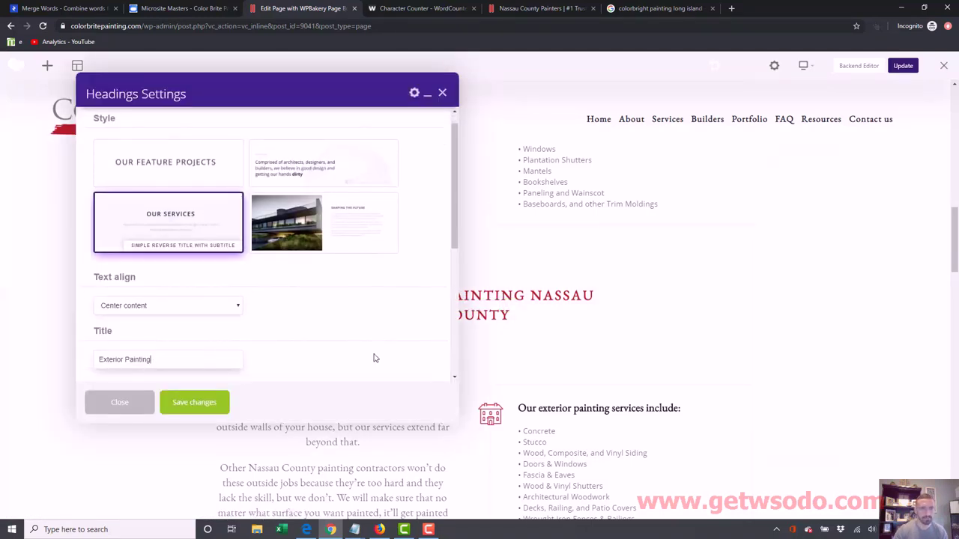
left_click(184, 402)
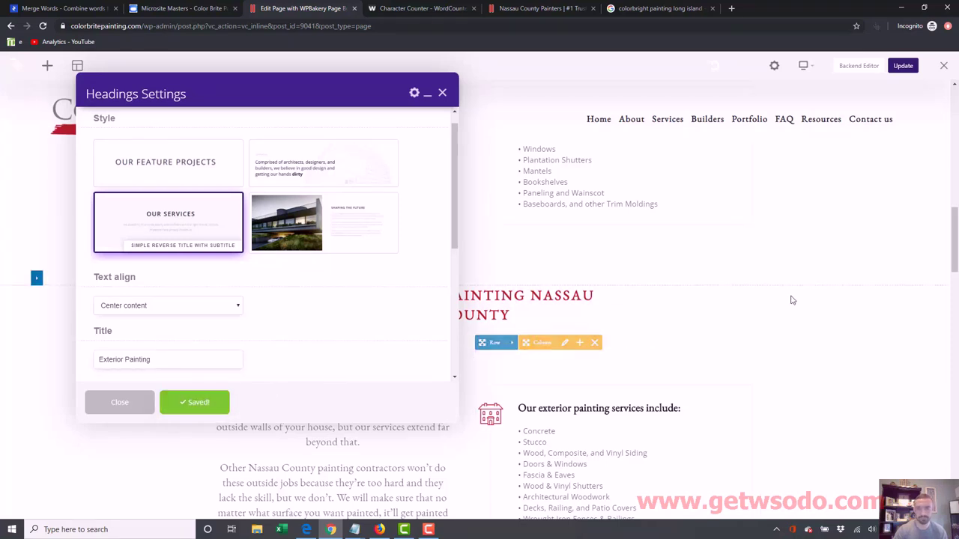
Close the exterior painting heading's settings, and shorten the "Staining Nassau County" heading to "Staining", saving and closing its settings
scroll(485, 105, "down", 1)
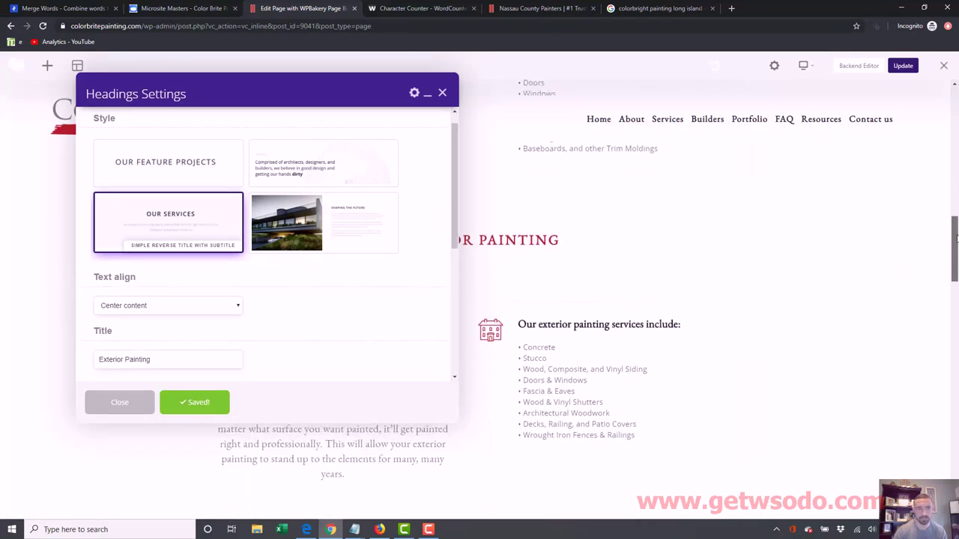
left_click(442, 95)
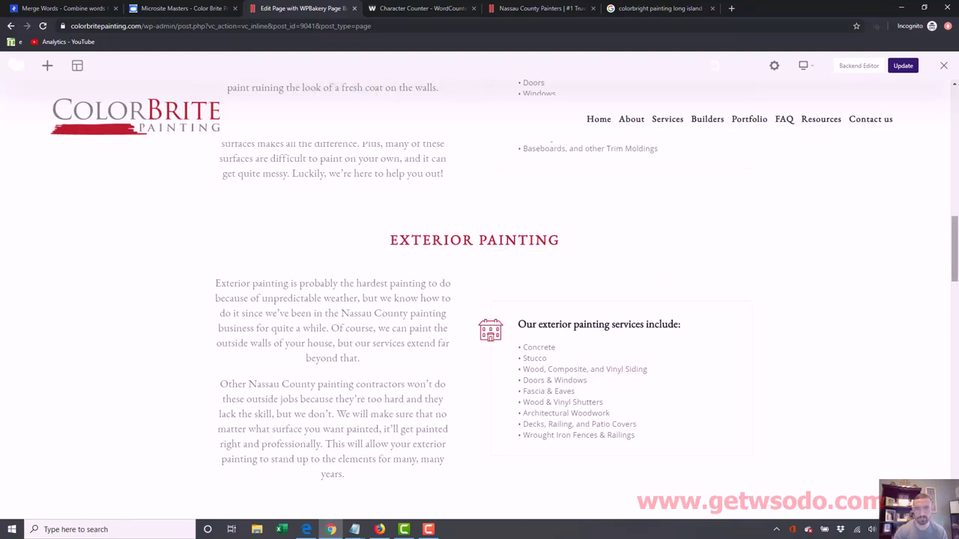
left_click_drag(957, 256, 956, 302)
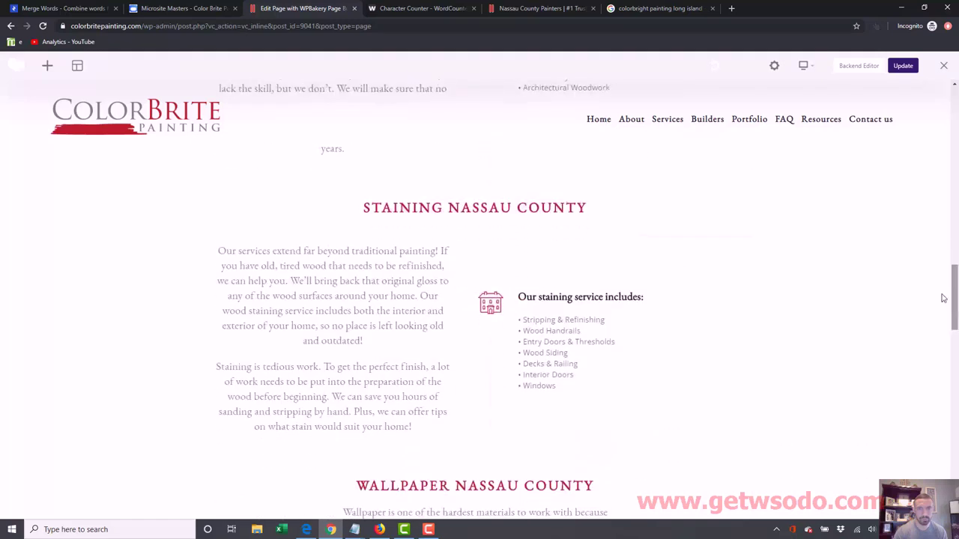
left_click(481, 210)
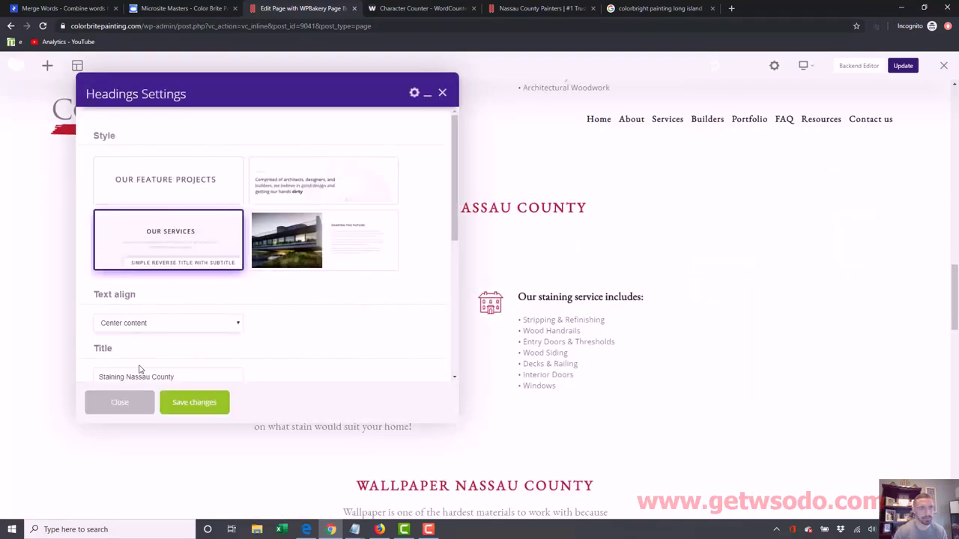
left_click_drag(124, 376, 284, 375)
key("BackSpace")
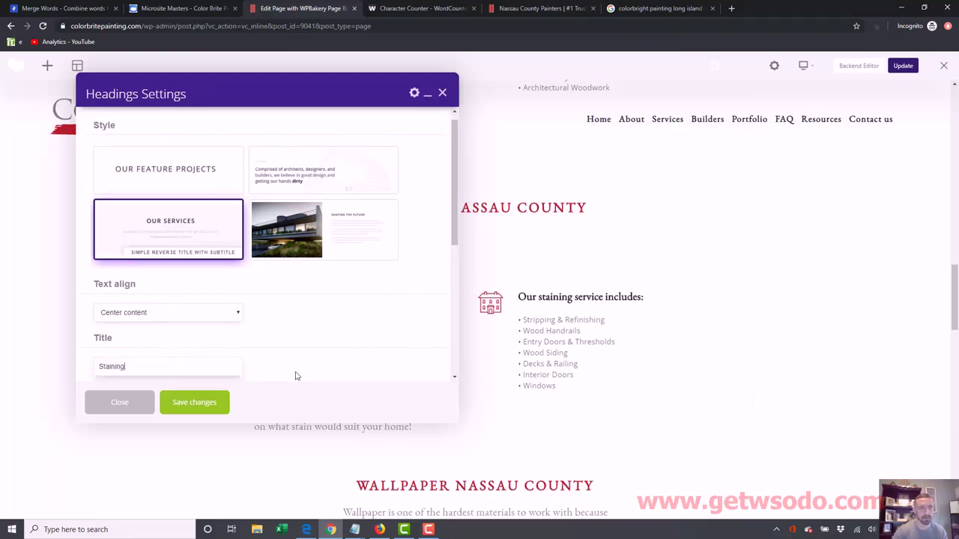
left_click(193, 403)
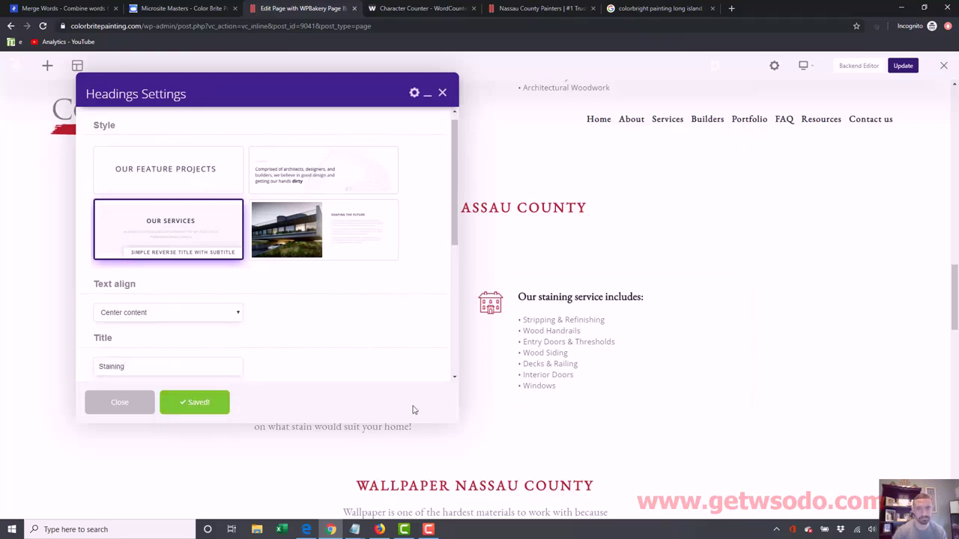
left_click(442, 92)
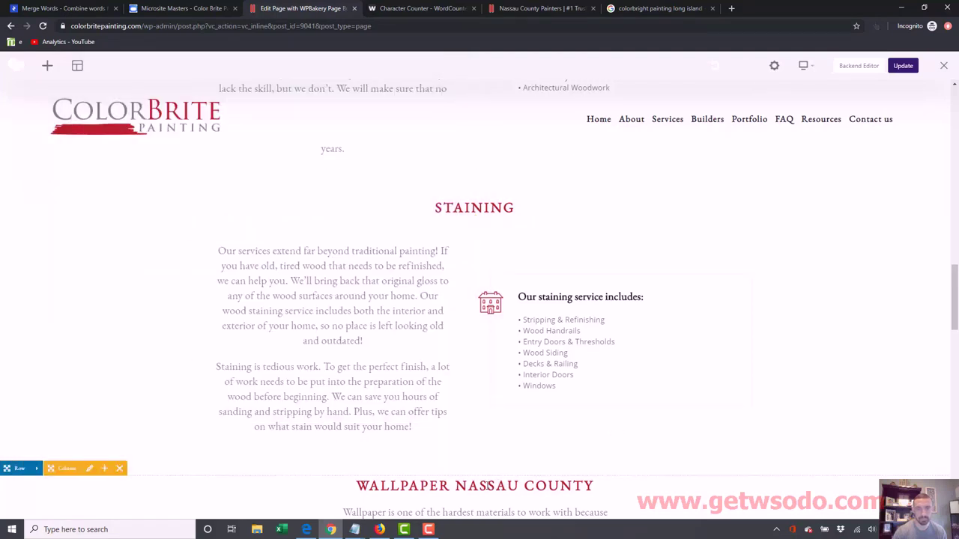
Shorten the "Wallpaper Nassau County" heading to "Wallpaper", then save and close the heading's settings
scroll(450, 389, "down", 3)
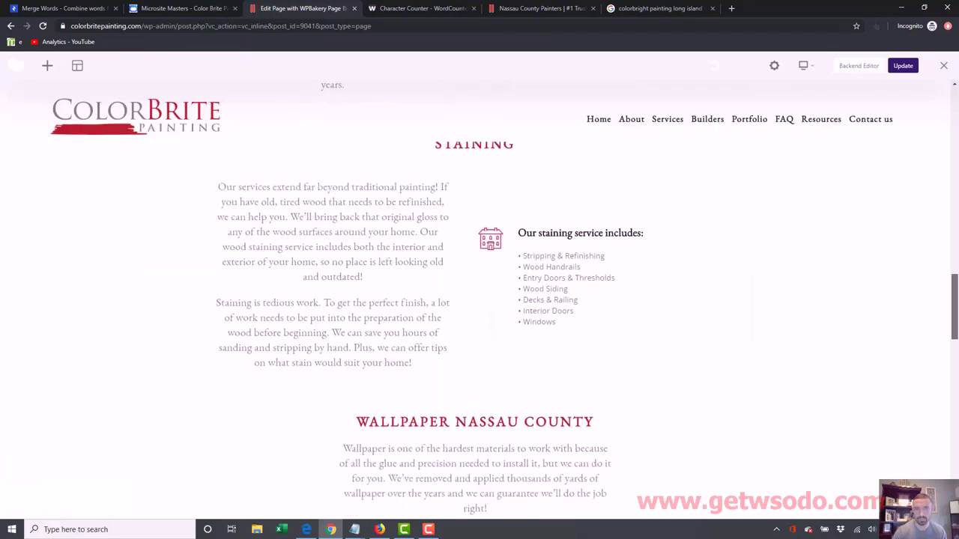
left_click(480, 390)
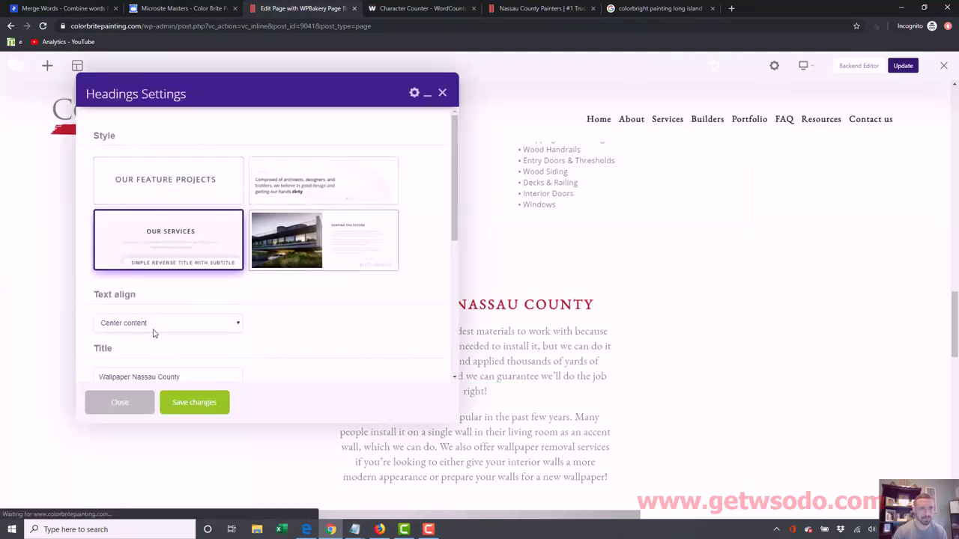
key("shift+End")
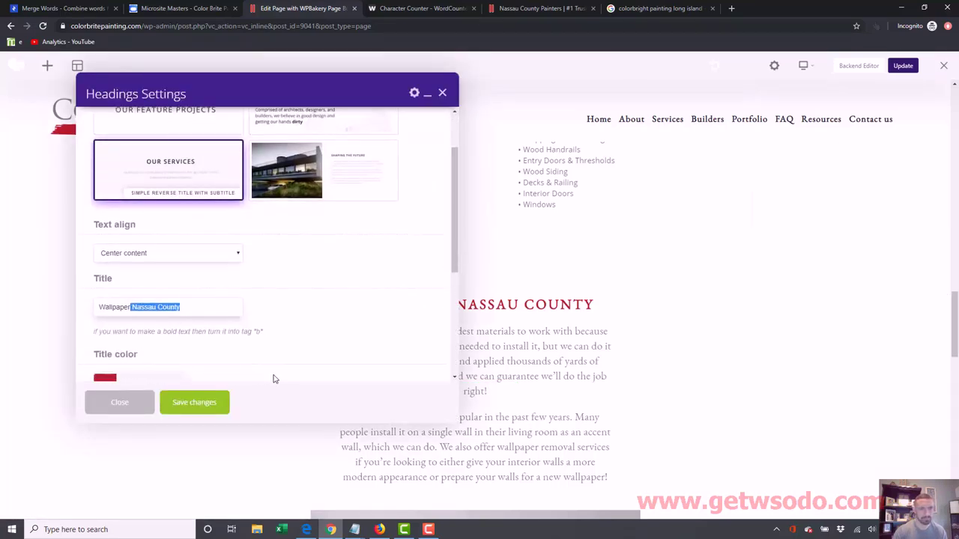
key("BackSpace")
left_click(206, 403)
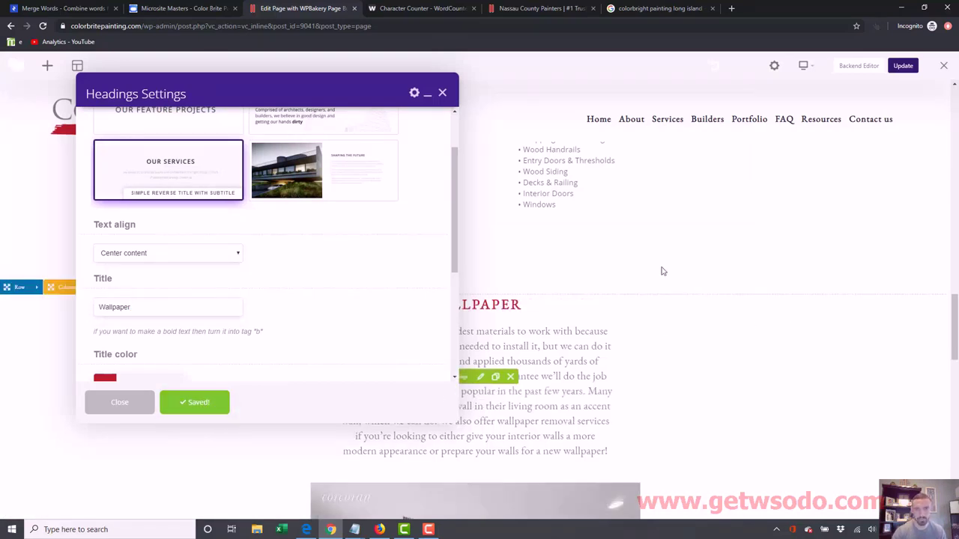
left_click(442, 93)
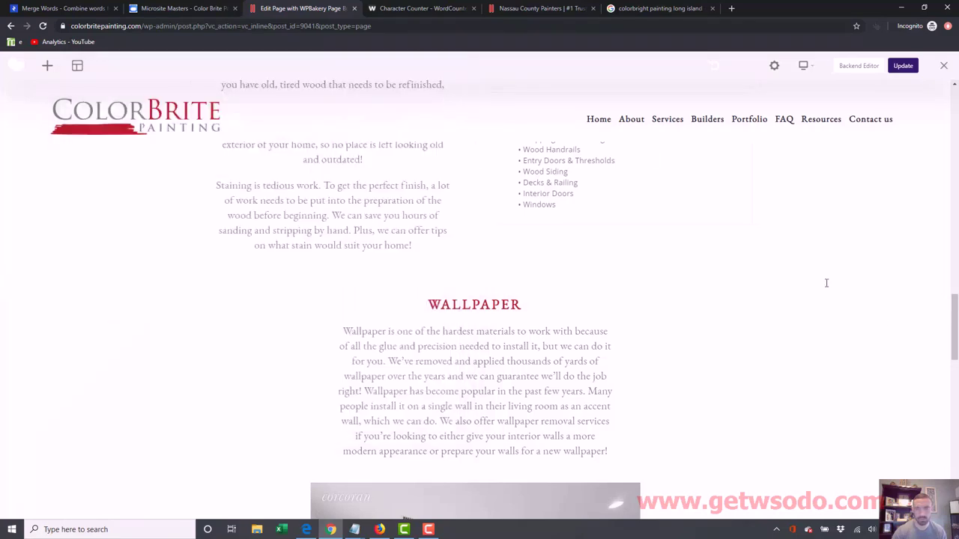
Shorten the "Pressure Washing Nassau County" heading to "Pressure Washing", then save and close the heading's settings
scroll(617, 257, "down", 8)
scroll(659, 302, "down", 1)
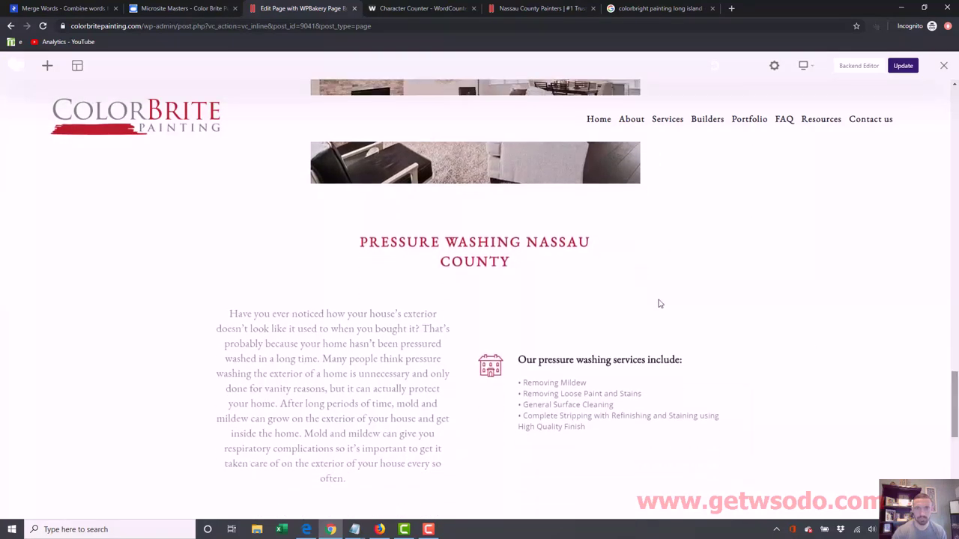
left_click(481, 254)
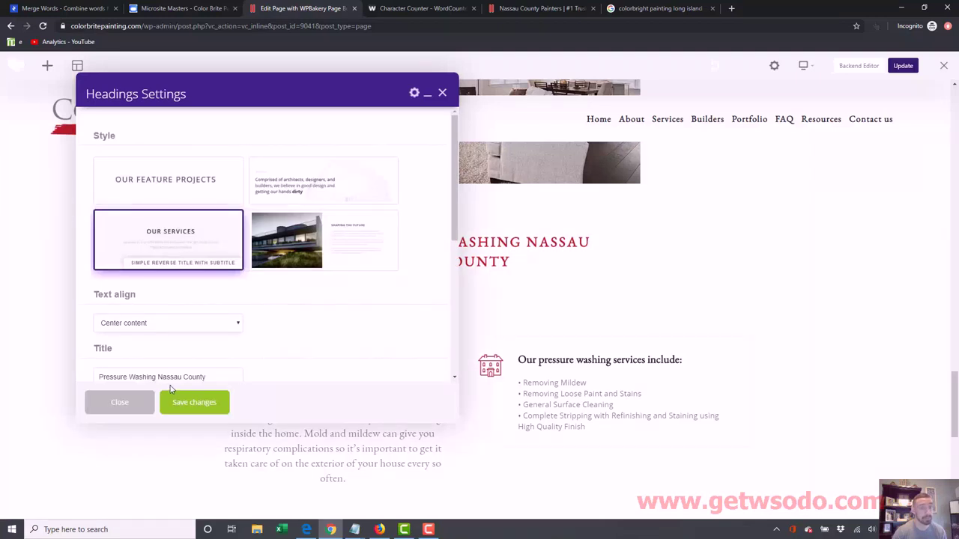
left_click_drag(158, 379, 310, 380)
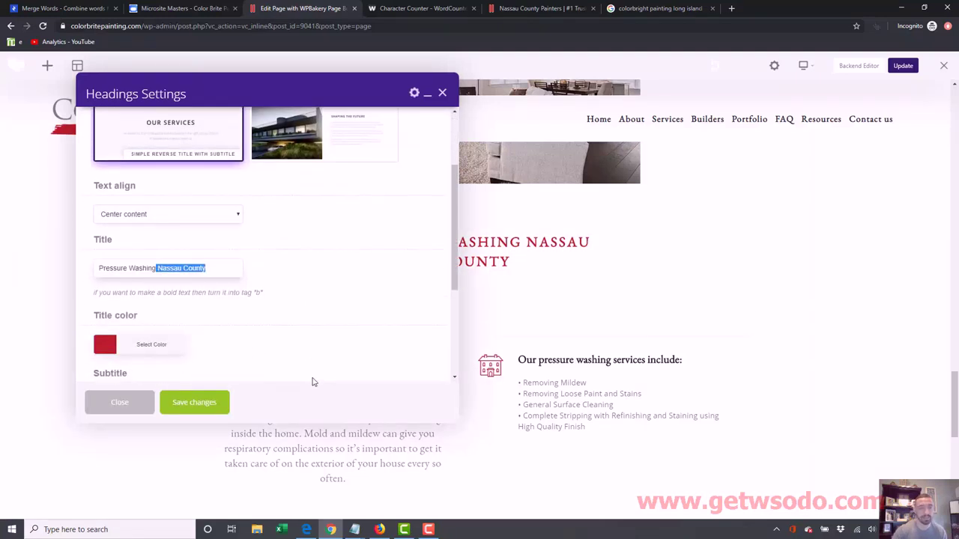
key("BackSpace")
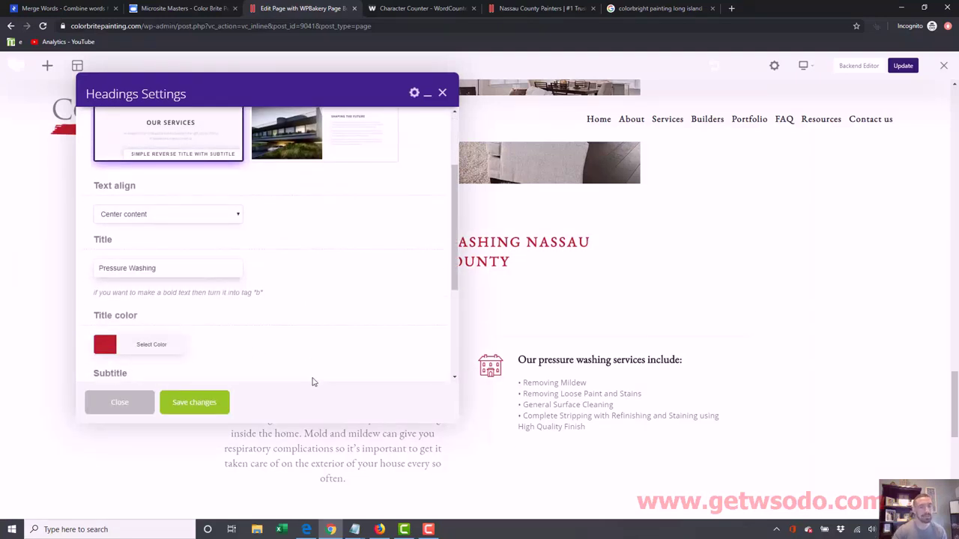
left_click(214, 405)
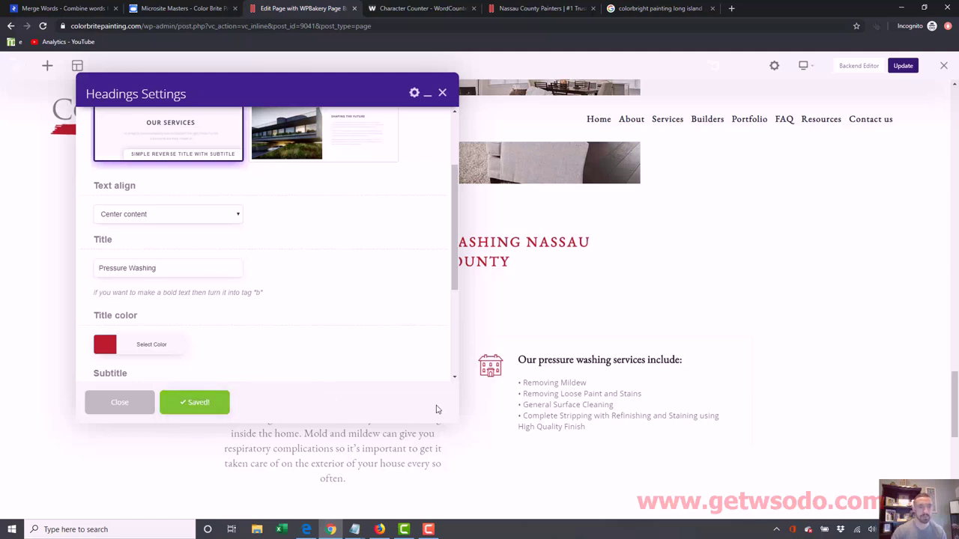
left_click(442, 92)
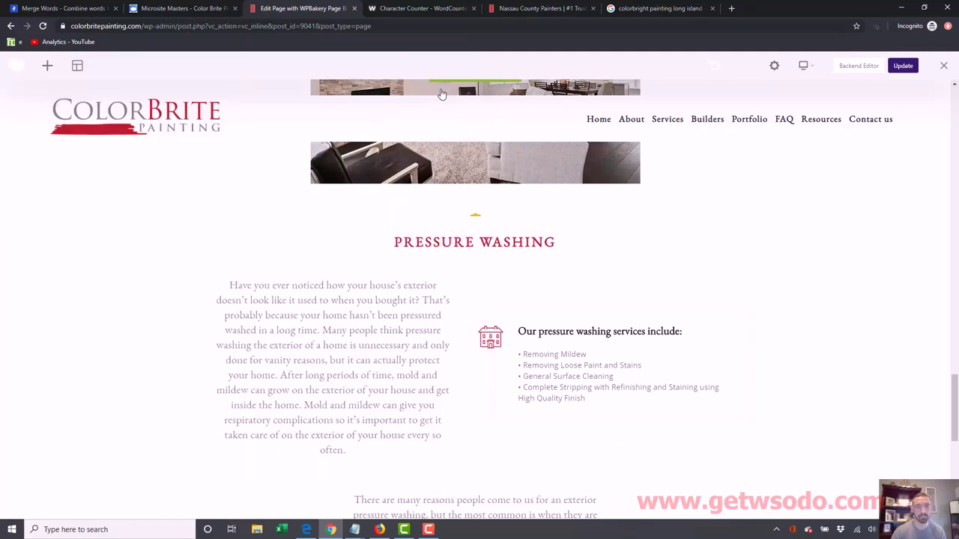
Review the page's service sections from Our Services to the contact section, checking the headings and body text for repeated county mentions
mouse_move(954, 397)
left_mouse_down()
mouse_move(954, 460)
mouse_move(956, 259)
left_mouse_up()
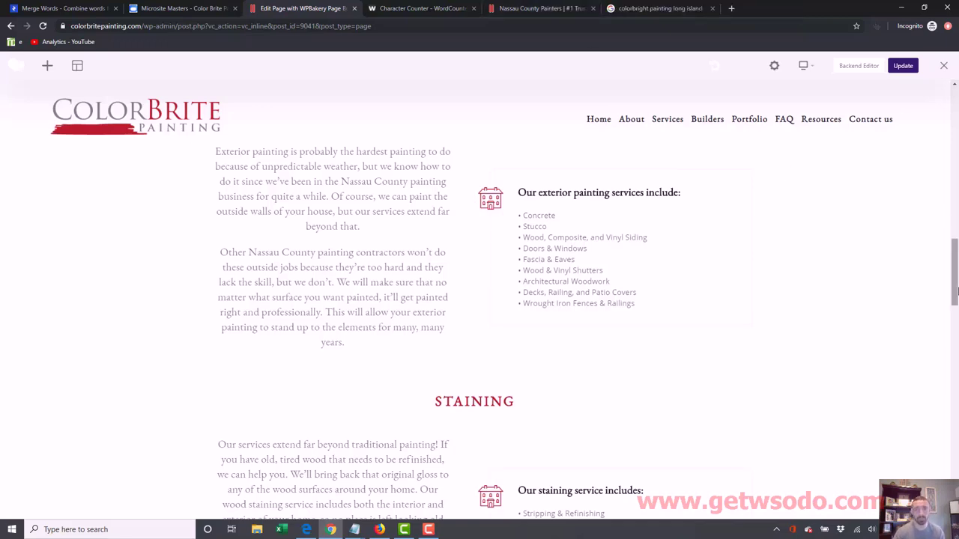
mouse_move(954, 247)
left_mouse_down()
mouse_move(955, 166)
mouse_move(955, 481)
mouse_move(956, 404)
mouse_move(956, 413)
left_mouse_up()
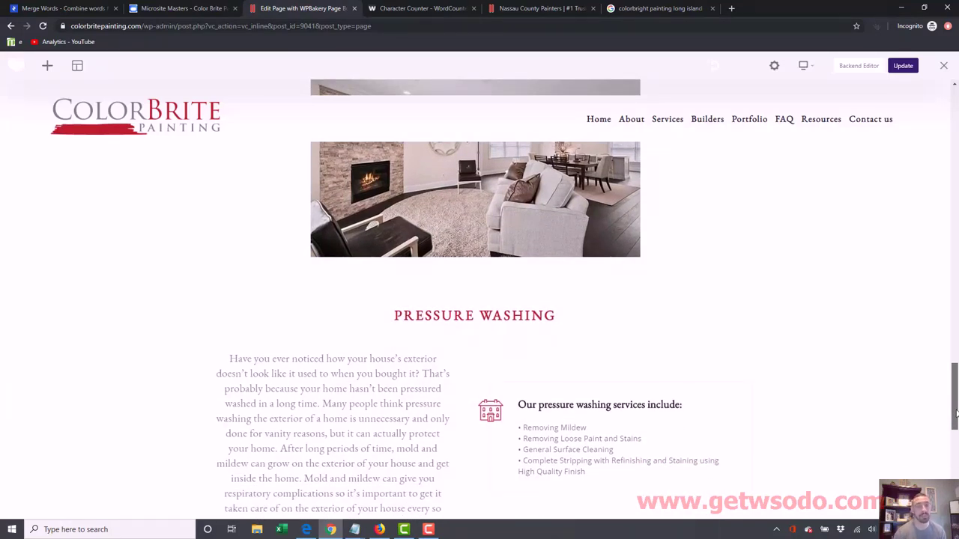
left_click_drag(956, 413, 956, 460)
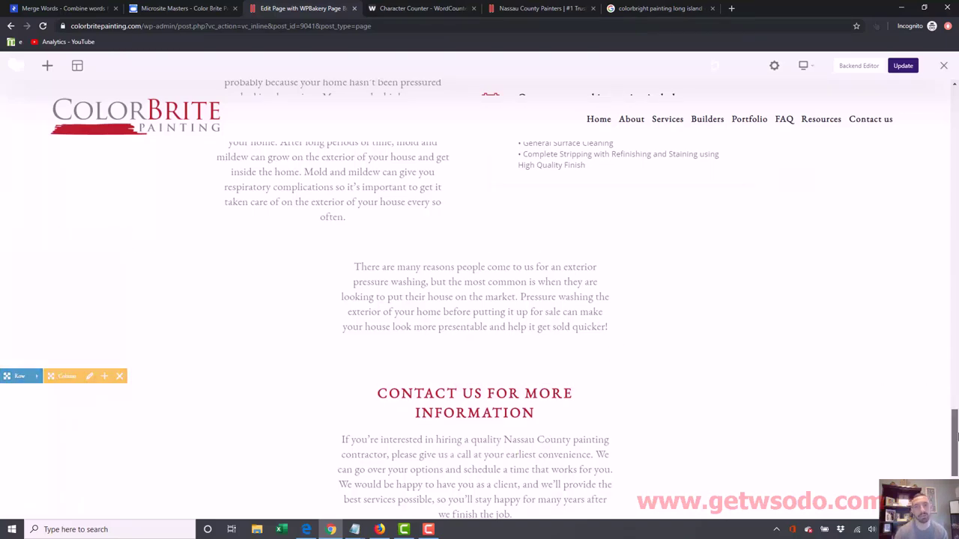
left_click_drag(955, 441, 955, 371)
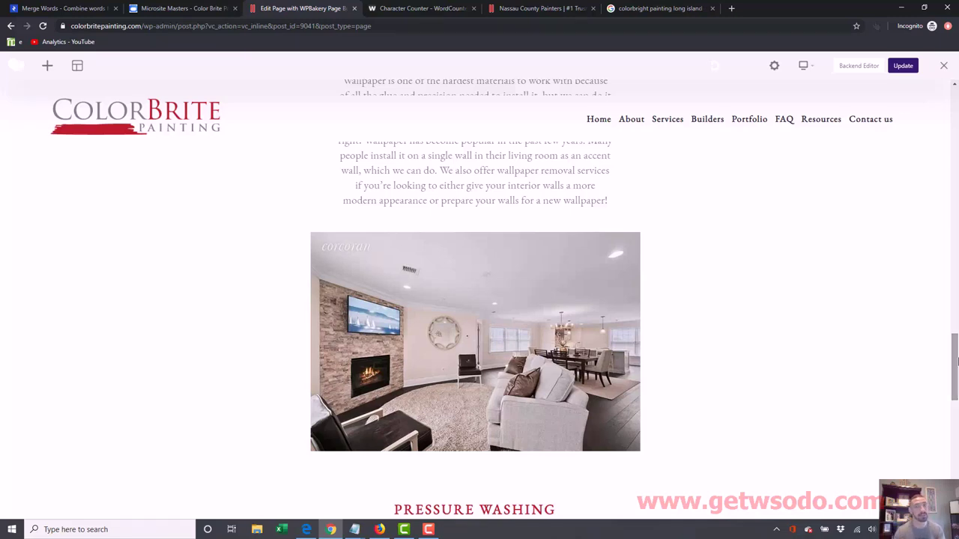
left_click_drag(956, 361, 956, 383)
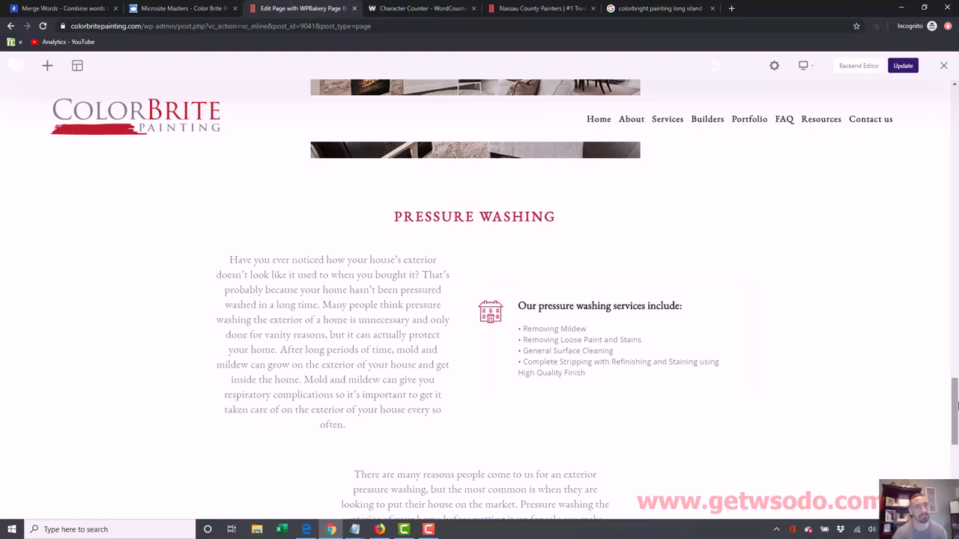
scroll(955, 411, "up", 1)
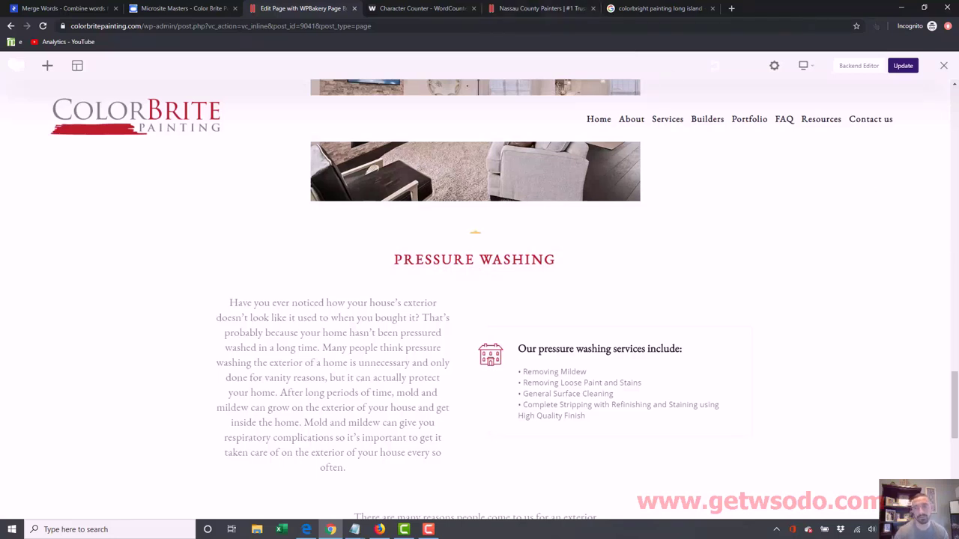
scroll(955, 404, "up", 10)
scroll(946, 250, "up", 5)
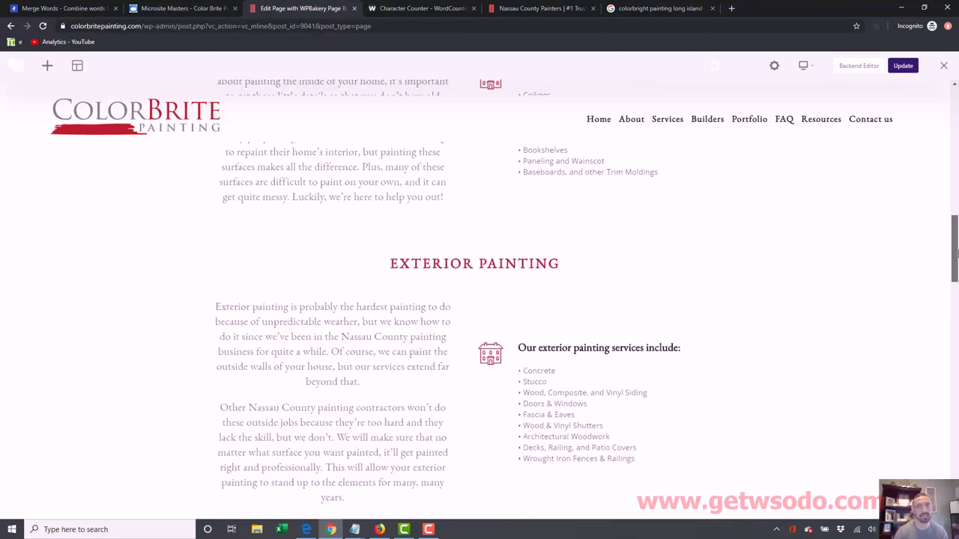
left_click_drag(946, 251, 948, 414)
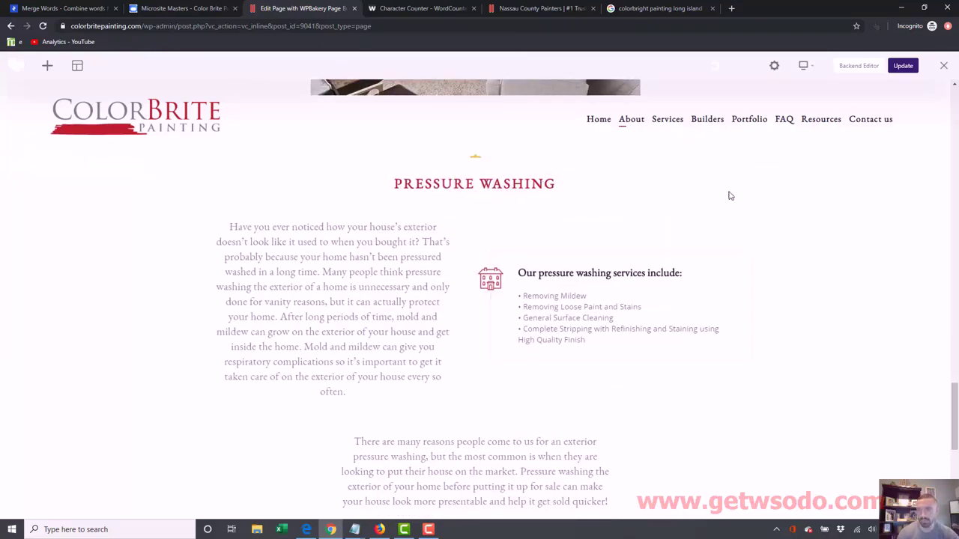
mouse_move(955, 435)
left_mouse_down()
mouse_move(956, 463)
mouse_move(956, 161)
mouse_move(955, 177)
left_mouse_up()
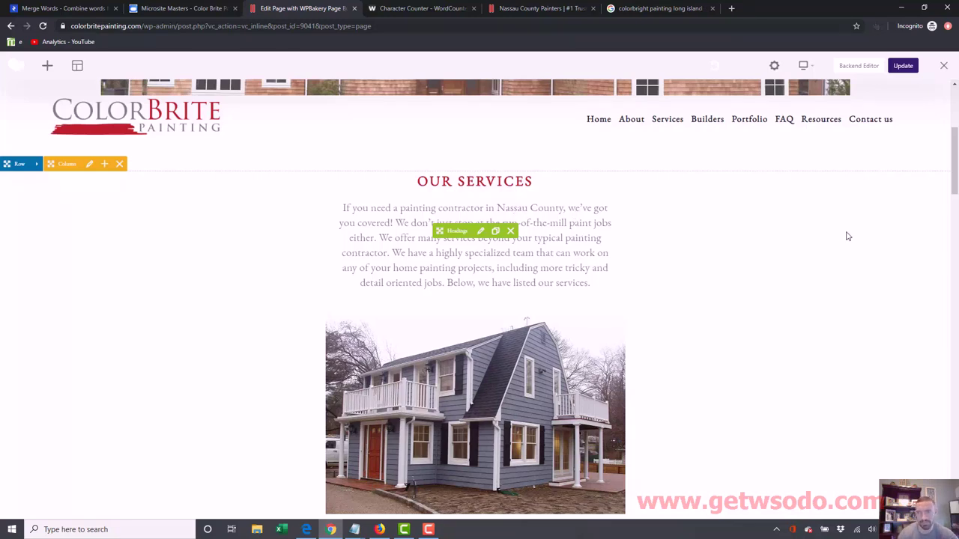
Remove both "Nassau County" mentions from the exterior painting section's subtitle text, then save and close its settings
left_click_drag(955, 178, 955, 240)
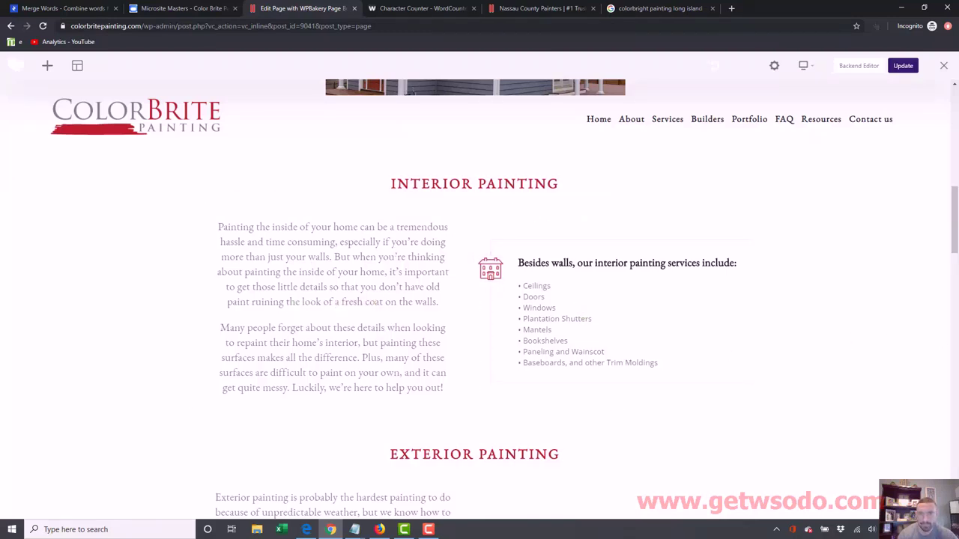
left_click_drag(955, 210, 955, 255)
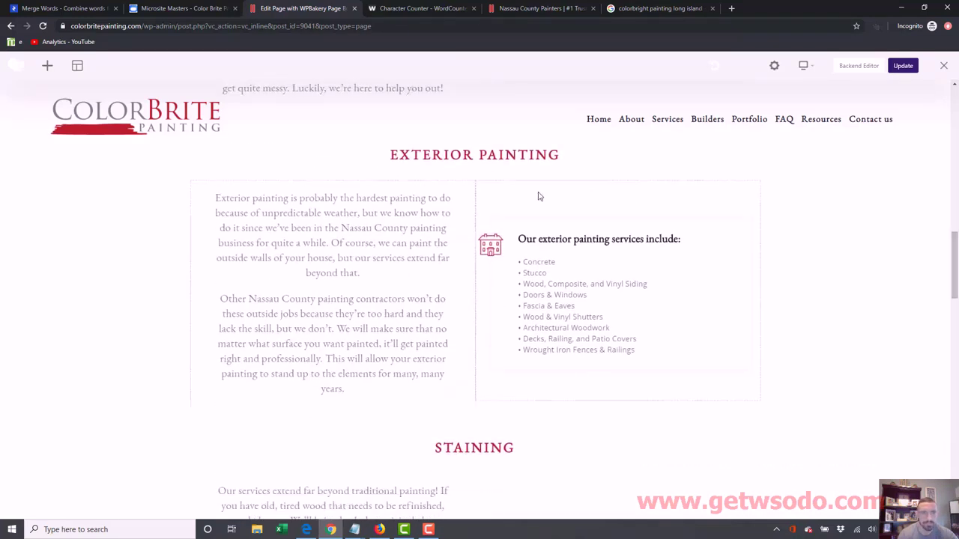
left_click(338, 294)
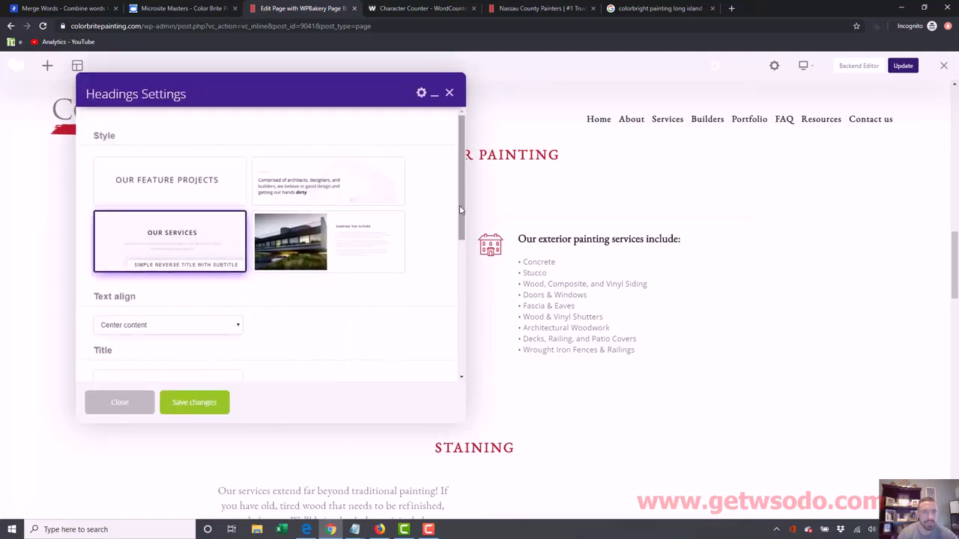
left_click_drag(462, 213, 468, 332)
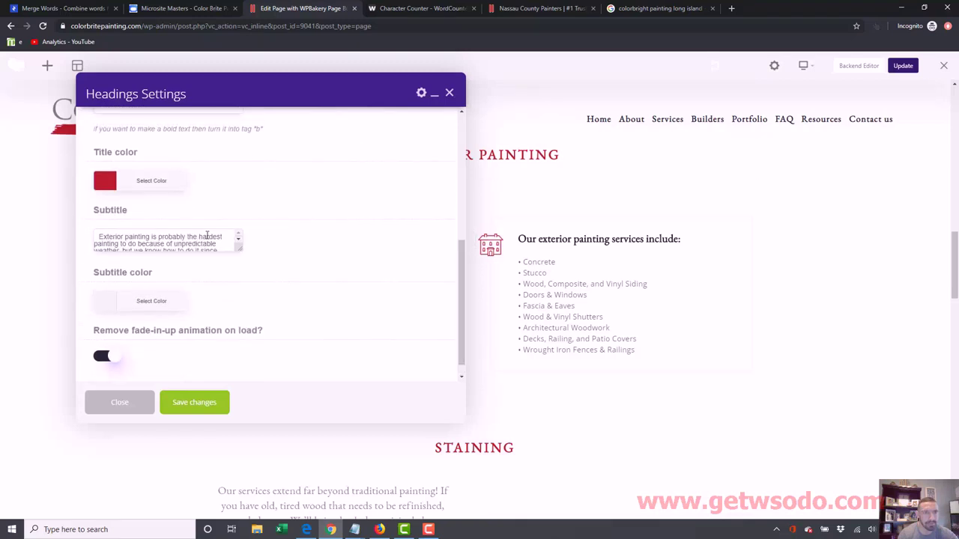
left_click_drag(242, 251, 352, 379)
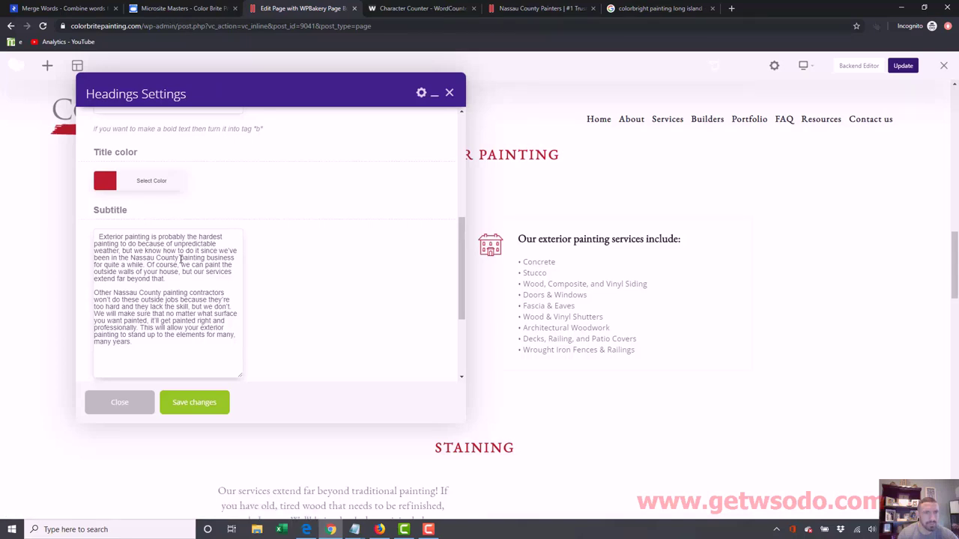
left_click_drag(160, 258, 133, 257)
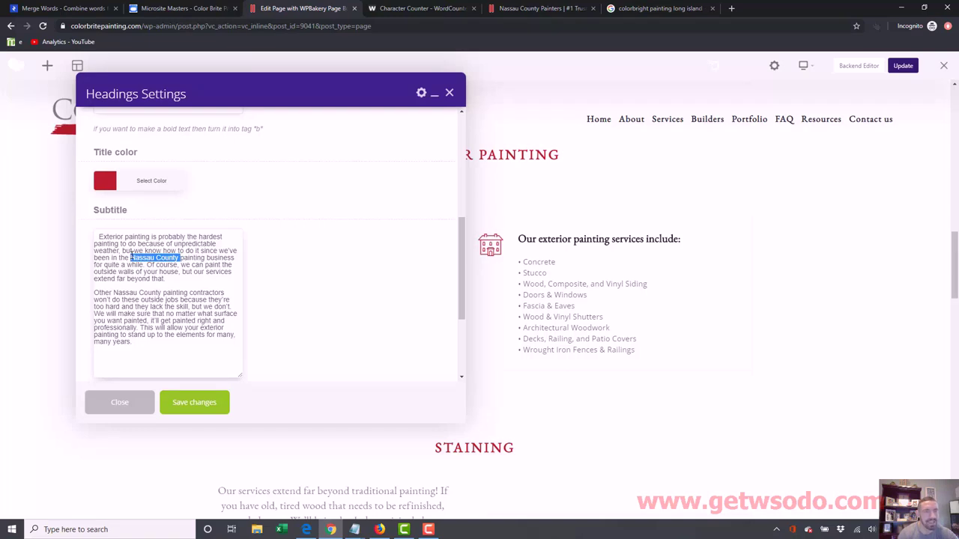
key("BackSpace")
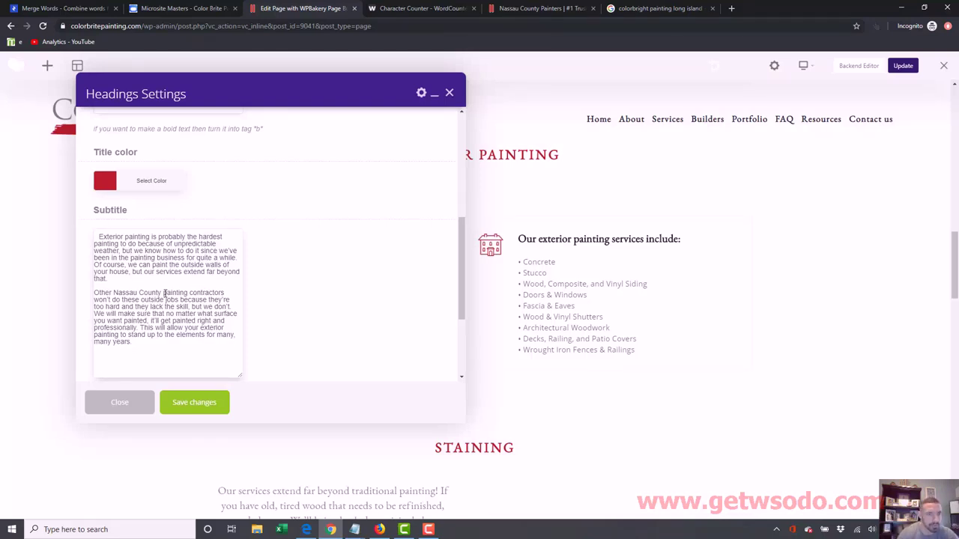
left_click_drag(164, 292, 116, 291)
key("BackSpace")
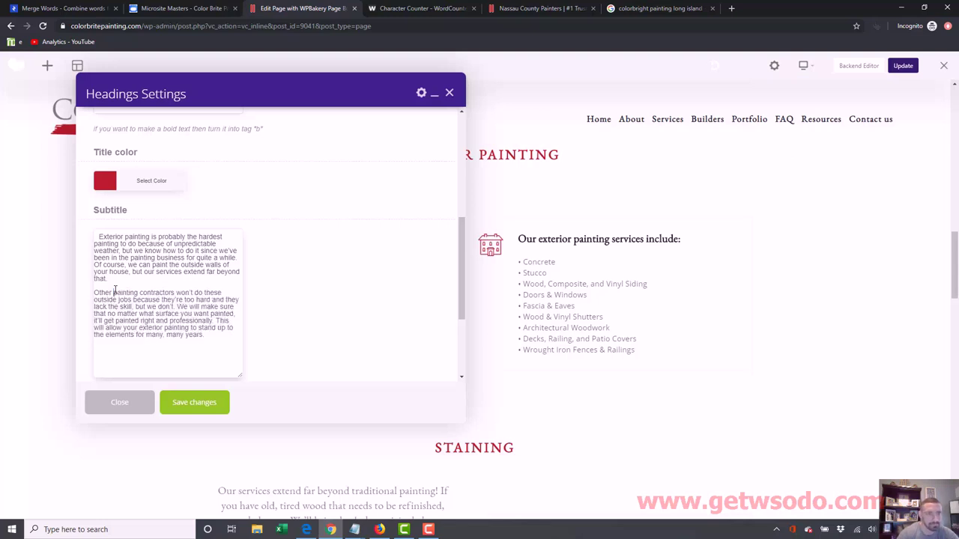
left_click(200, 405)
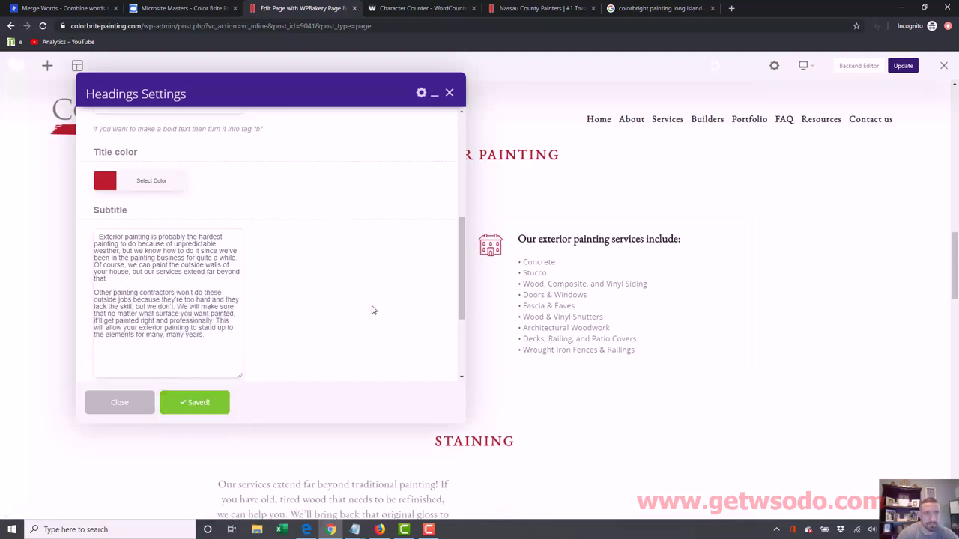
left_click(449, 94)
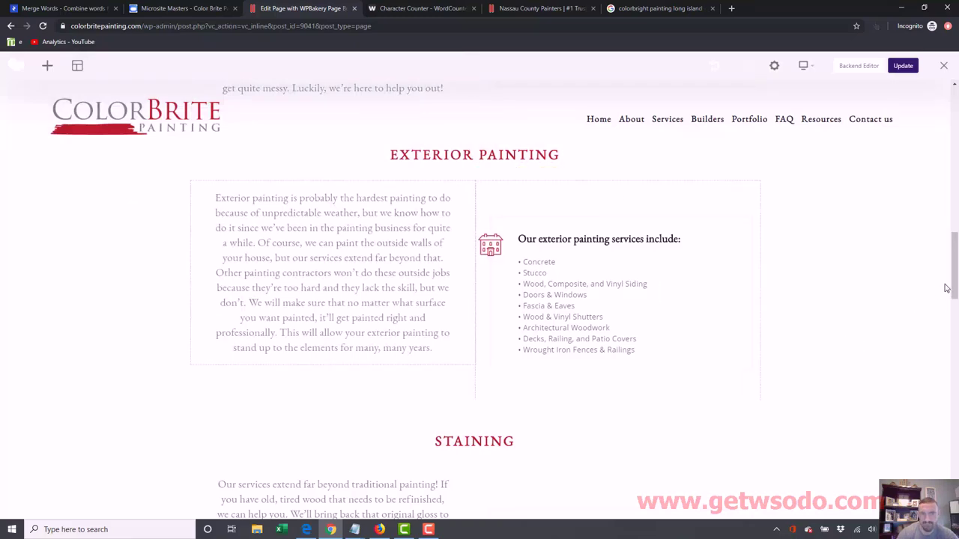
Check the remaining sections for county mentions, then update the page and switch to the backend editor
scroll(948, 288, "down", 3)
scroll(450, 260, "down", 1)
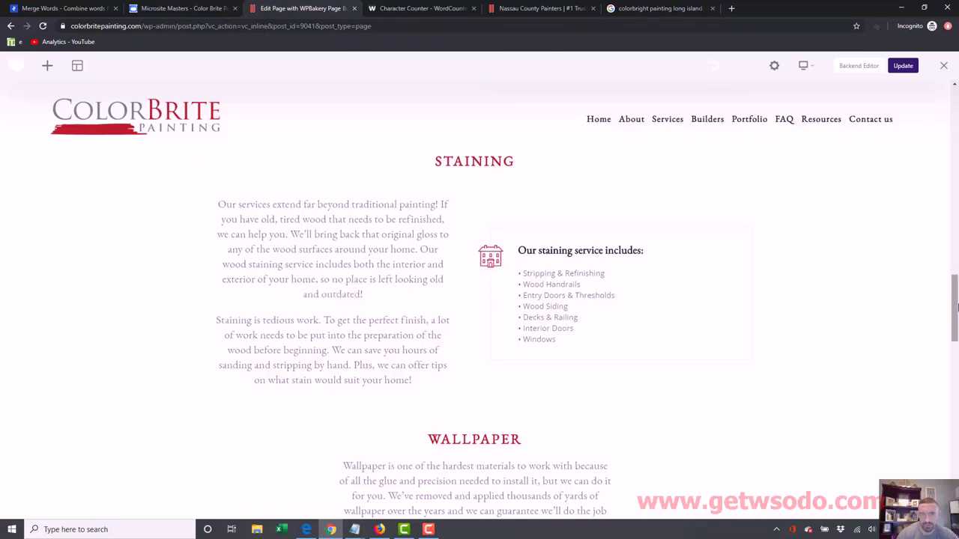
scroll(955, 343, "down", 3)
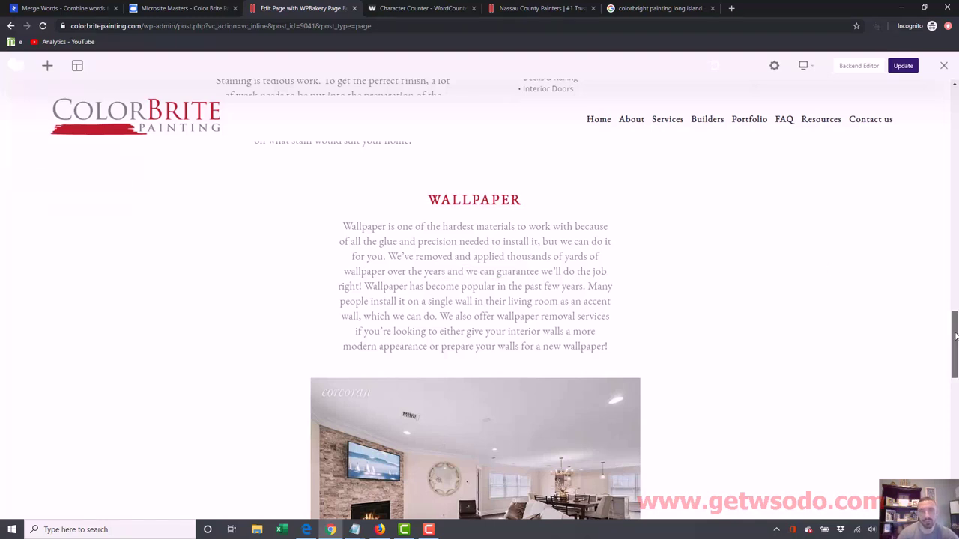
left_click_drag(955, 344, 956, 414)
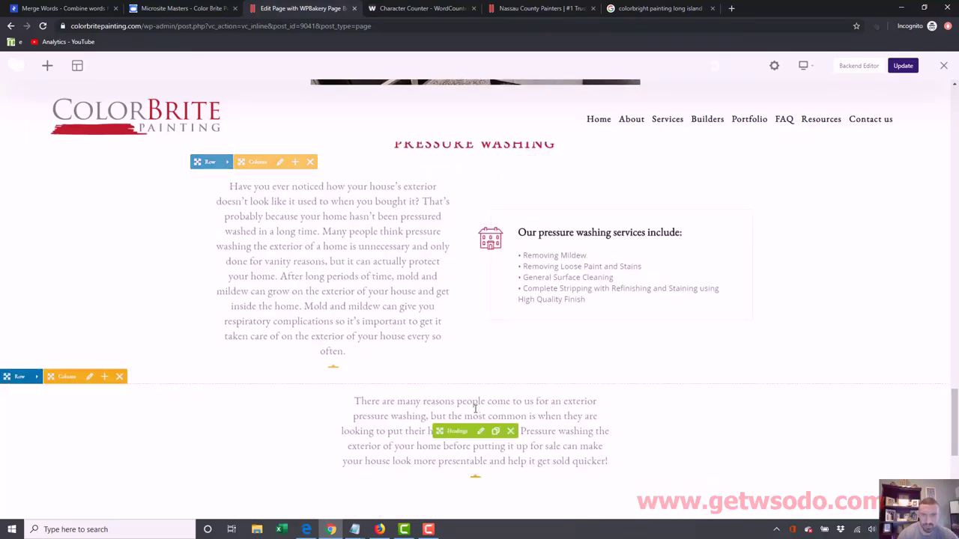
left_click_drag(956, 409, 956, 465)
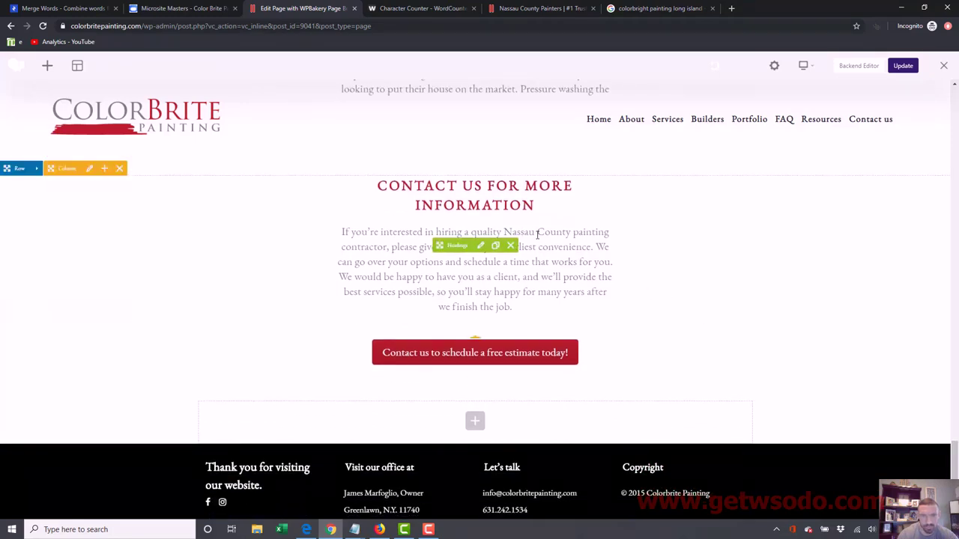
left_click_drag(955, 461, 956, 131)
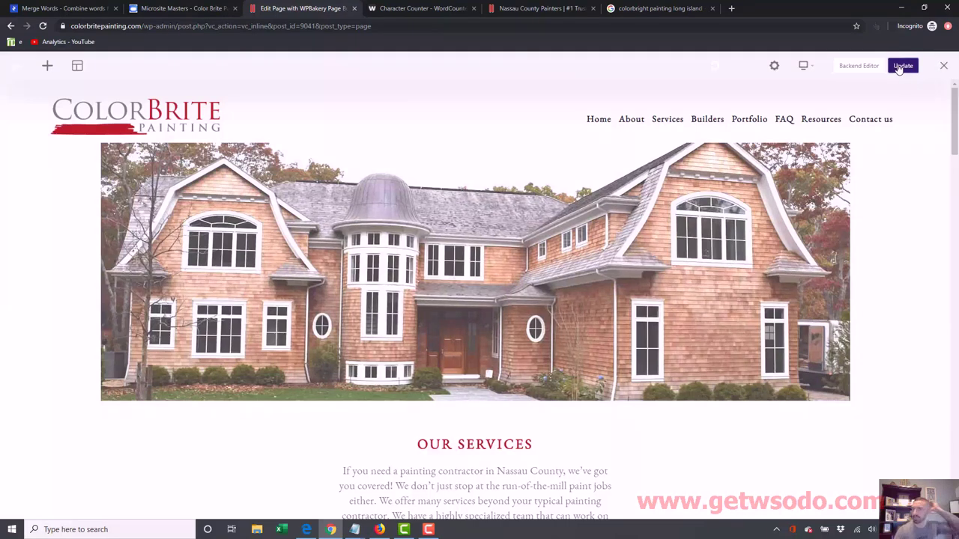
left_click(901, 66)
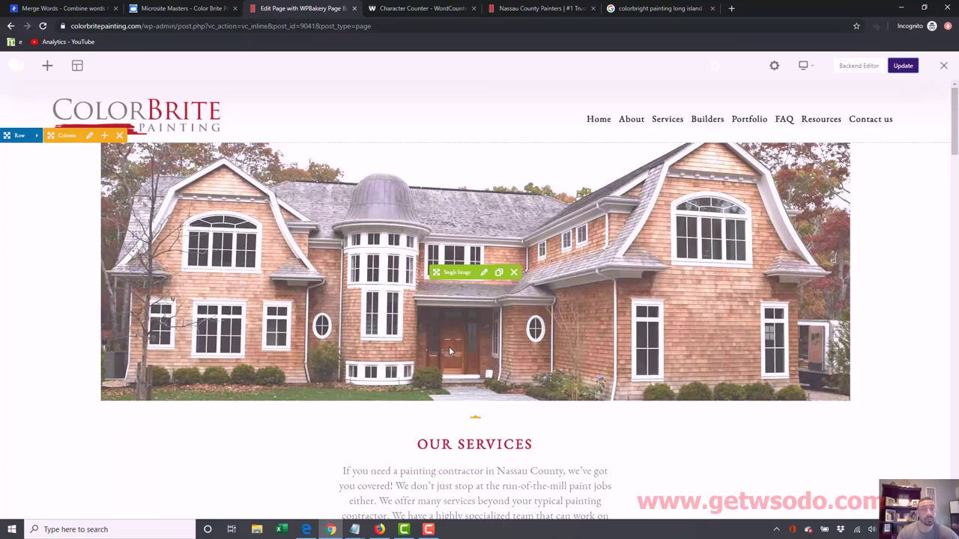
left_click(858, 72)
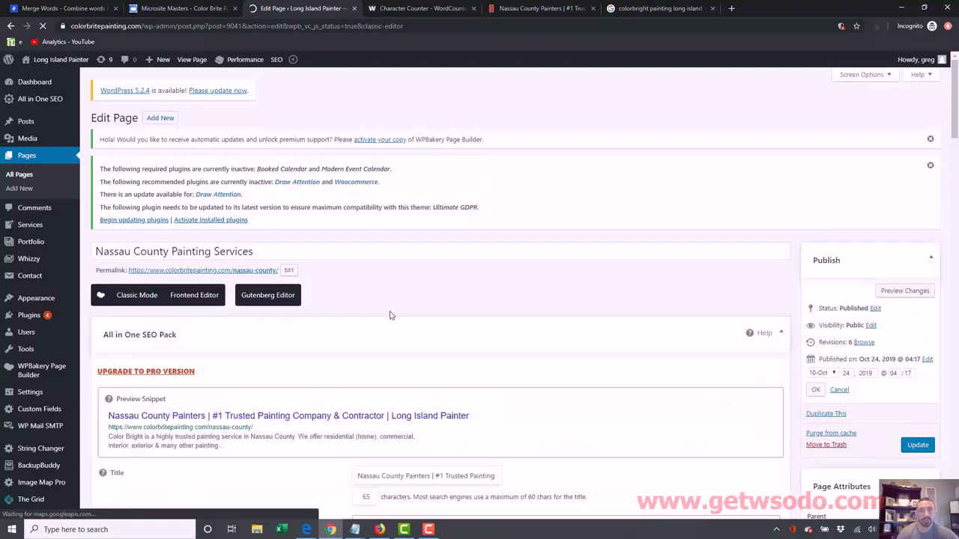
Switch to the Merge Words tool, keep only "nassau county" in the first word list, and empty the second list
left_click(380, 530)
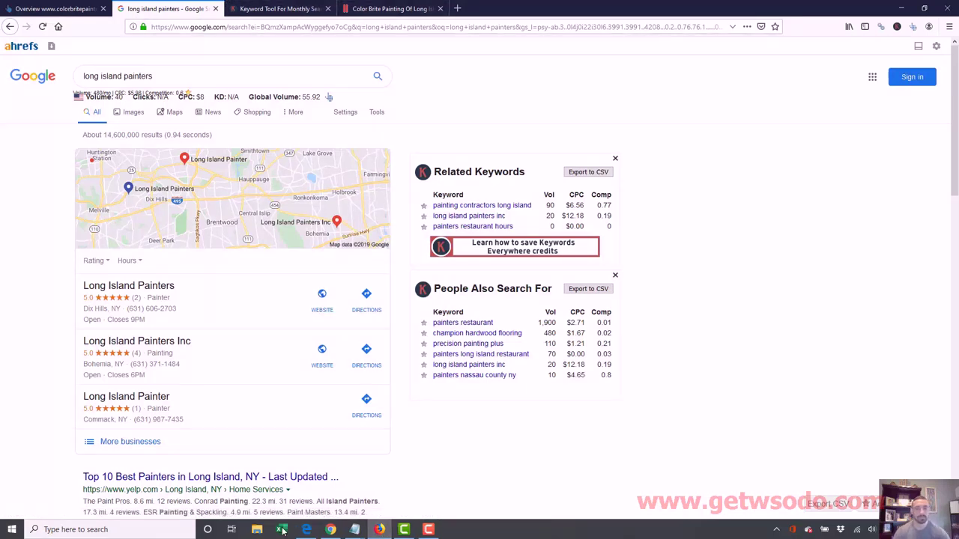
left_click(331, 529)
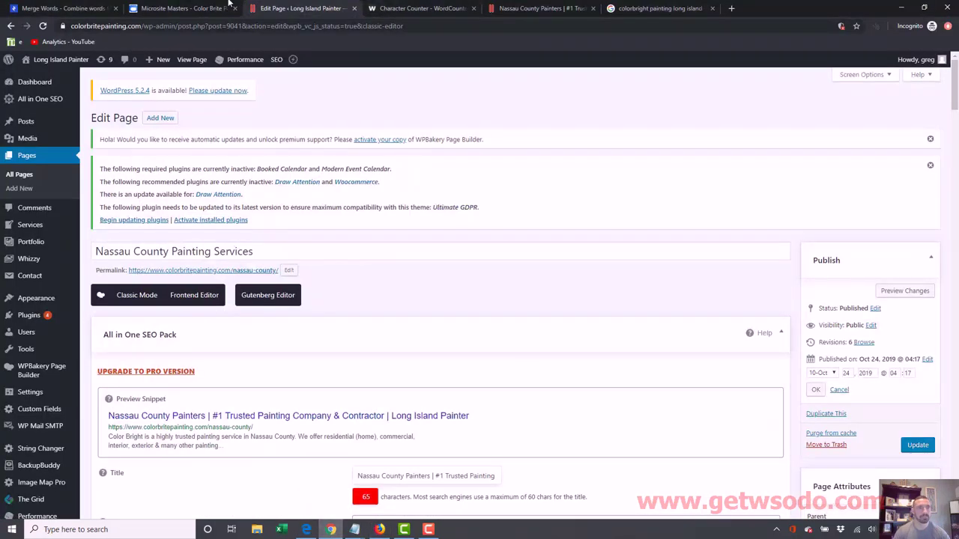
left_click(83, 8)
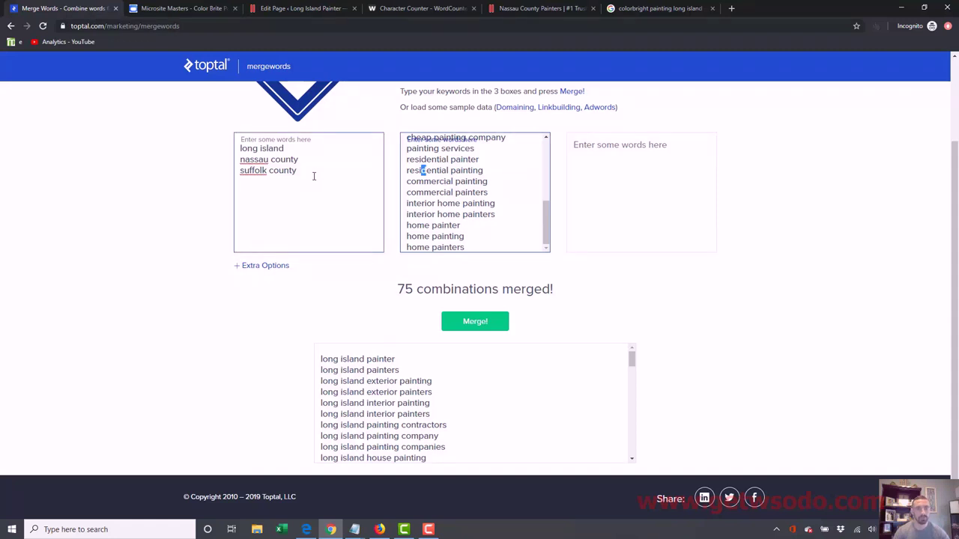
left_click_drag(314, 176, 229, 188)
key("BackSpace")
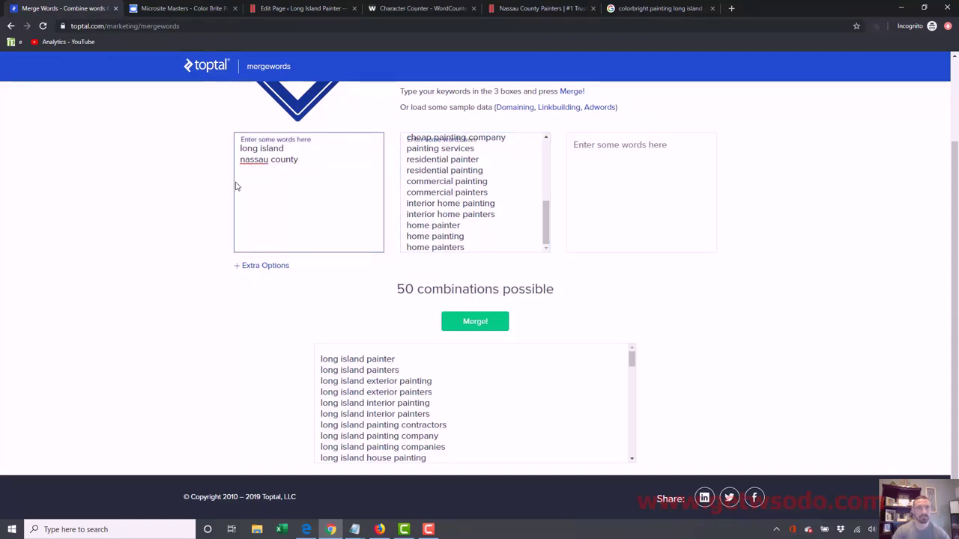
left_click_drag(313, 142, 178, 143)
key("BackSpace")
left_click(240, 159)
key("BackSpace")
left_click(452, 196)
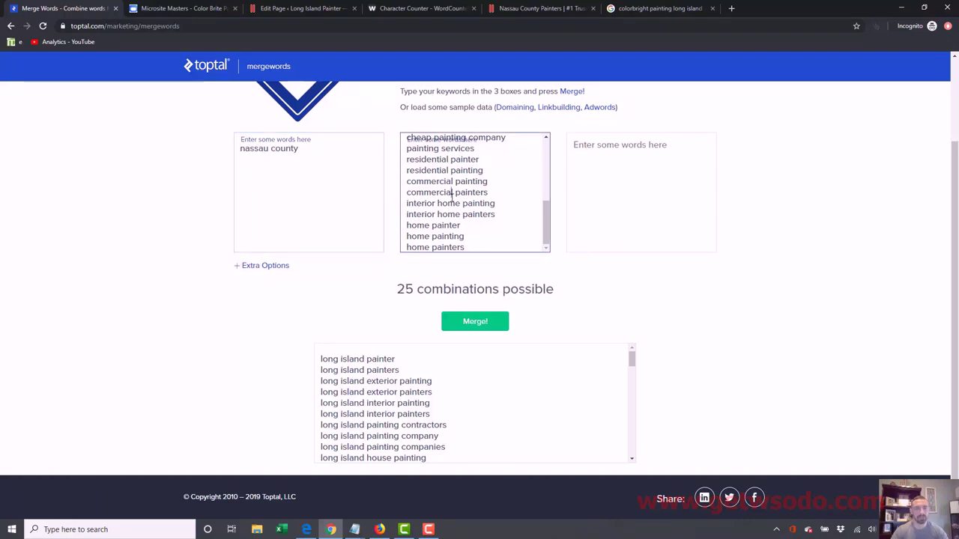
key("ctrl+a")
key("BackSpace")
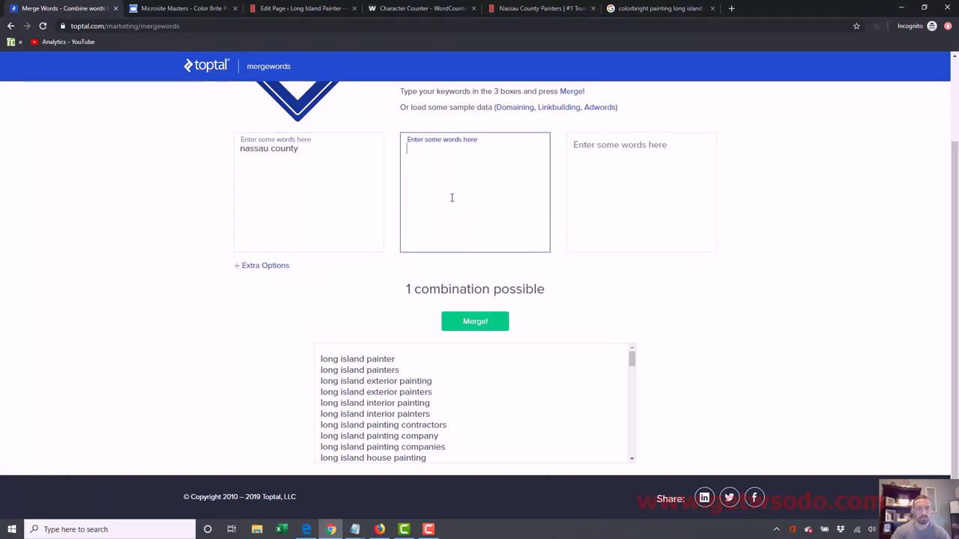
Check the live page's service headings and enter staining, pressure washing and wallpaper in the second word list
left_click(537, 9)
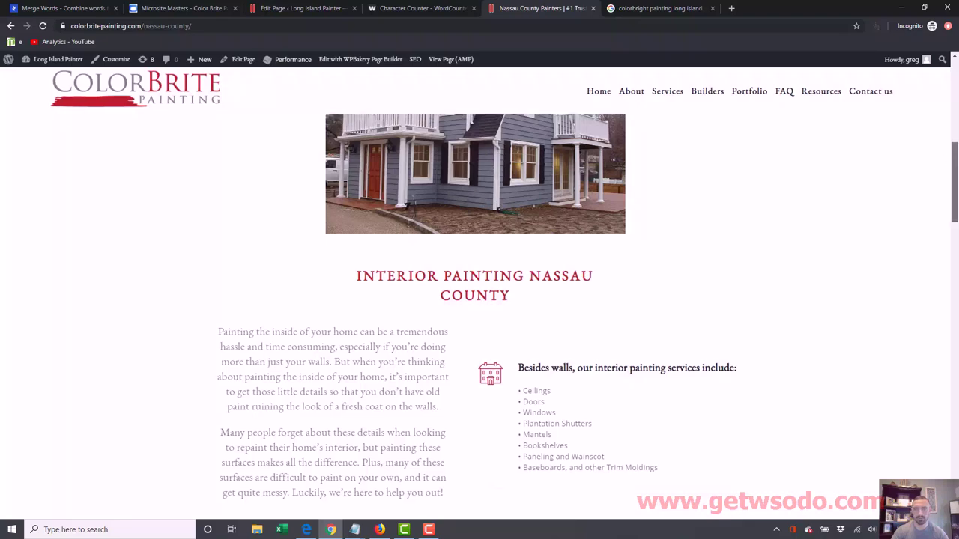
left_click_drag(954, 159, 956, 382)
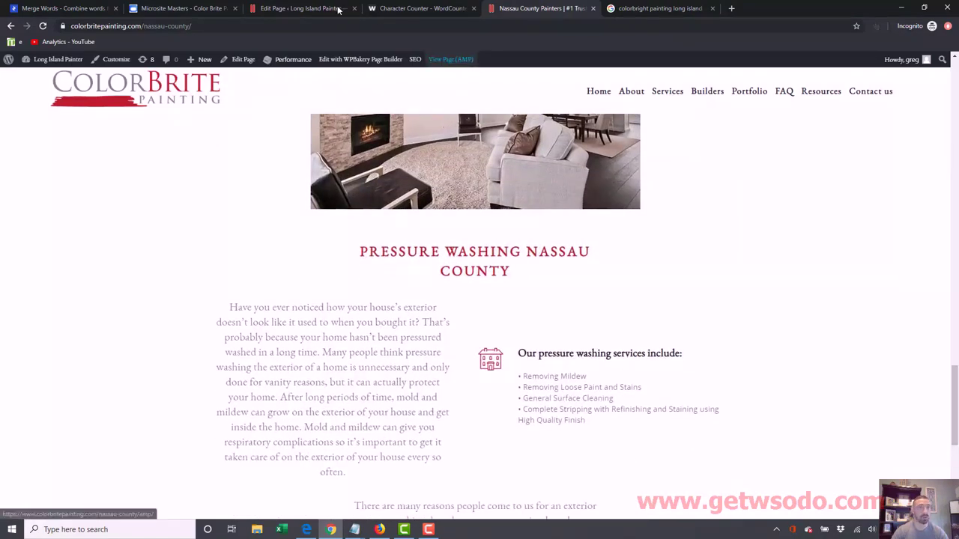
left_click(30, 9)
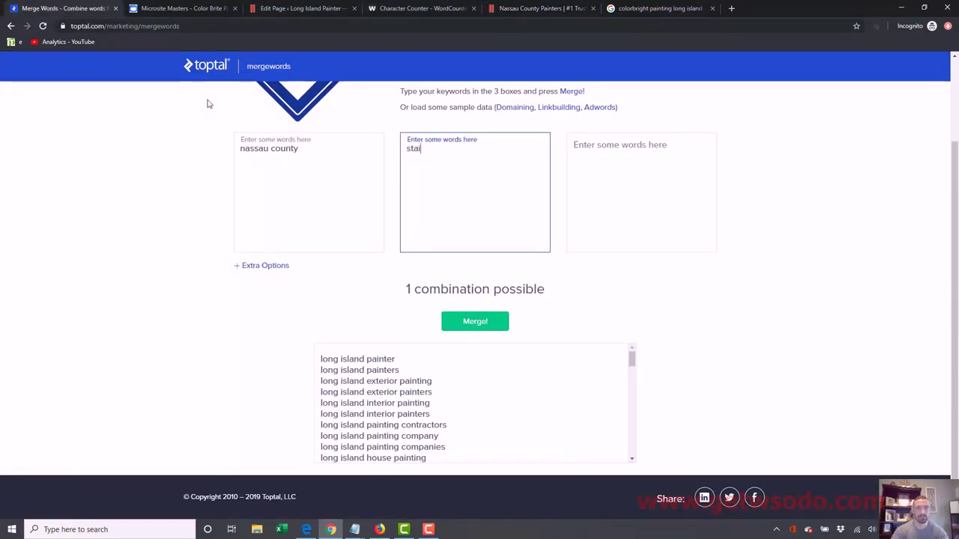
type("ning")
key("Return")
type("pressure")
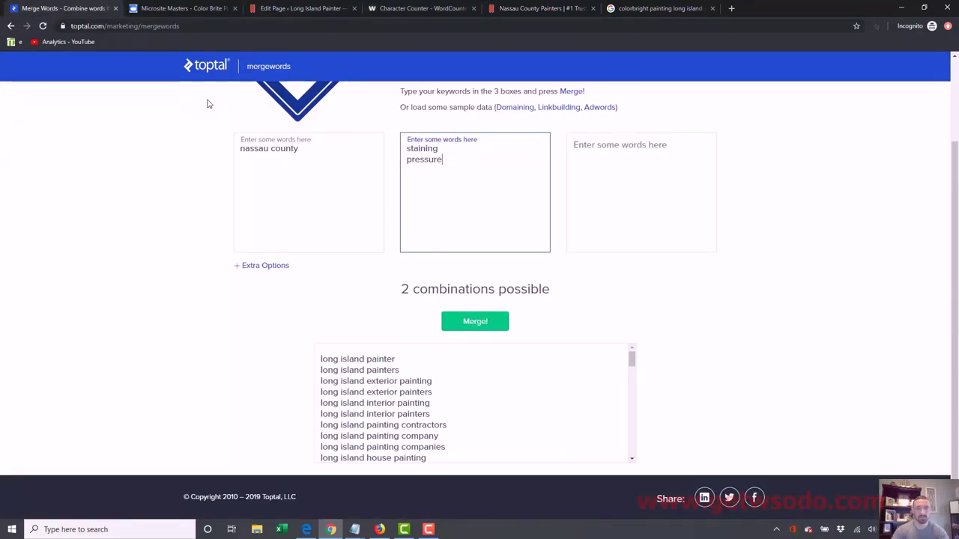
type(" washing")
key("Return")
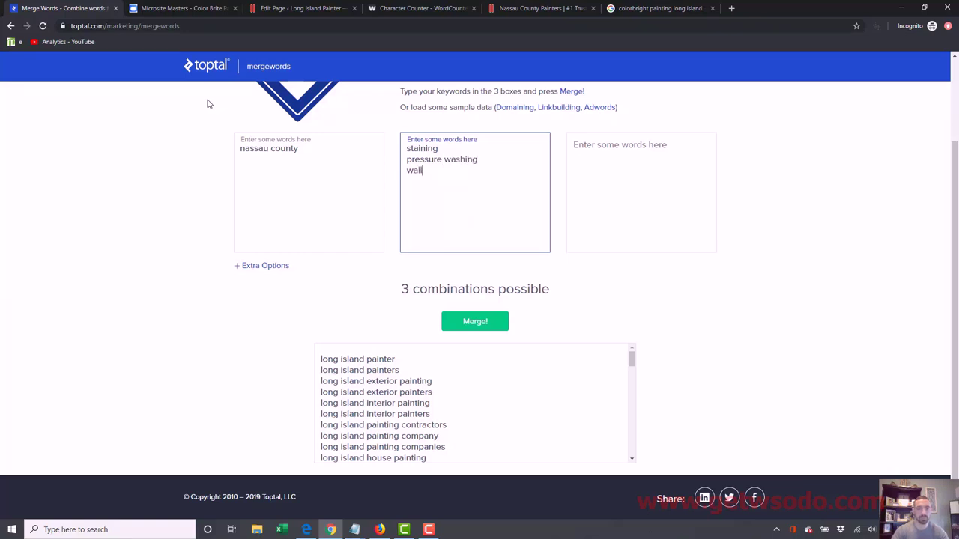
Merge the two word lists and copy all the resulting keyword combinations
left_click(483, 318)
left_click(469, 370)
key("ctrl+a")
key("ctrl+c")
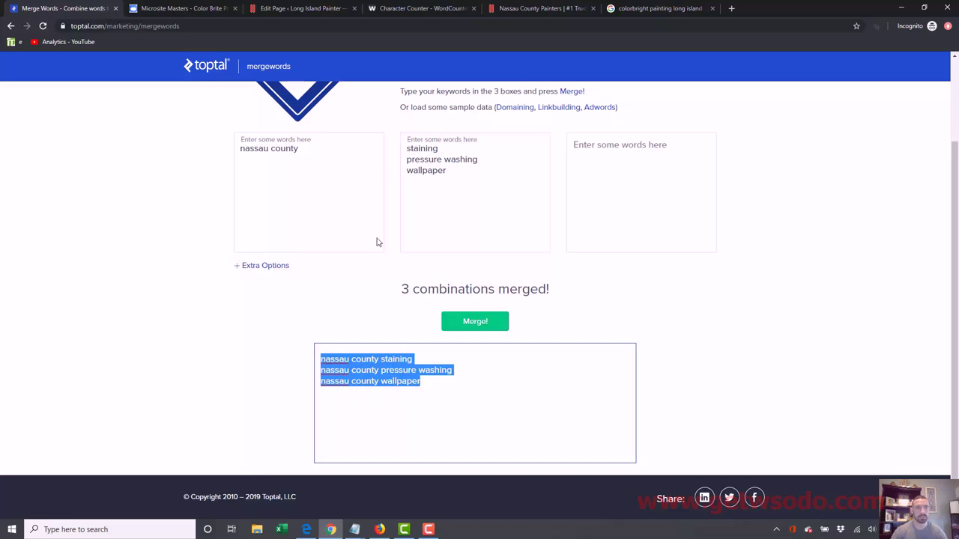
Switch to Microsite Masters and add the copied staining, pressure washing and wallpaper keywords to Color Brite Painting's tracked keywords
left_click(201, 15)
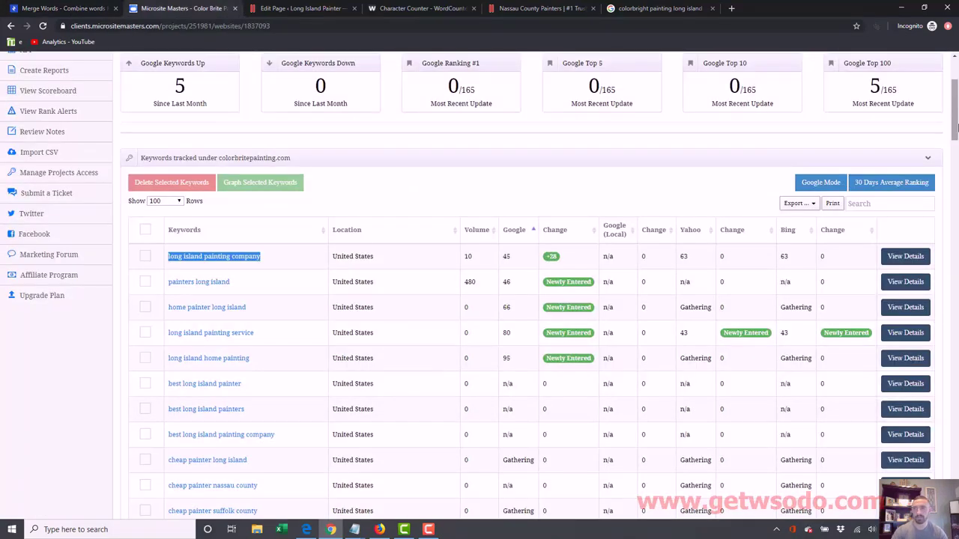
left_click_drag(954, 110, 953, 462)
left_click(288, 313)
key("ctrl+v")
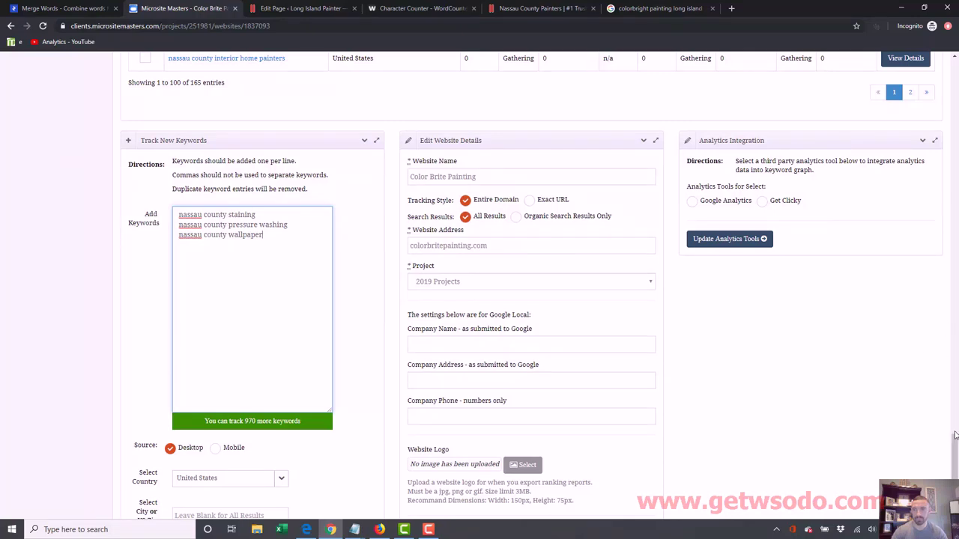
scroll(299, 358, "down", 3)
left_click(225, 432)
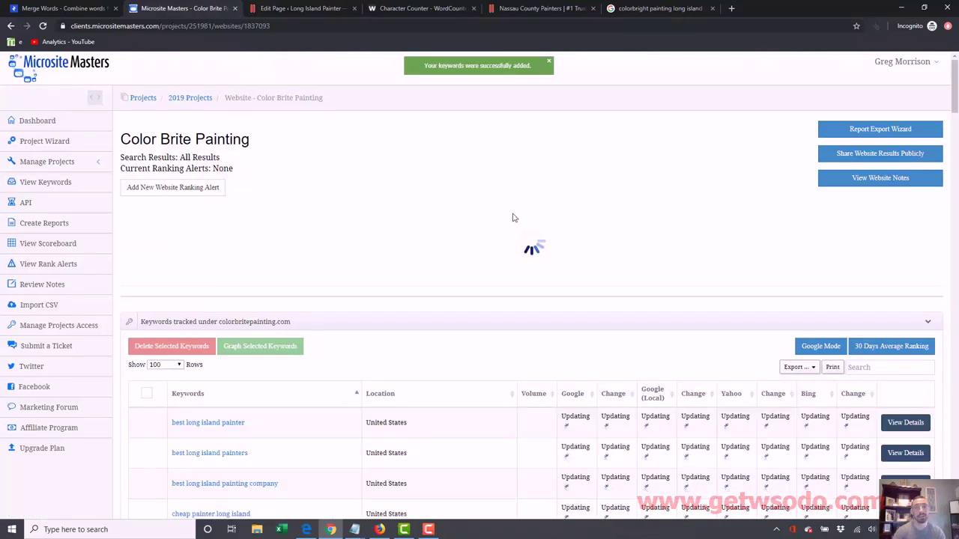
Return to the live Nassau County page and highlight the words "Pressure Washing" in the section heading
left_click(541, 10)
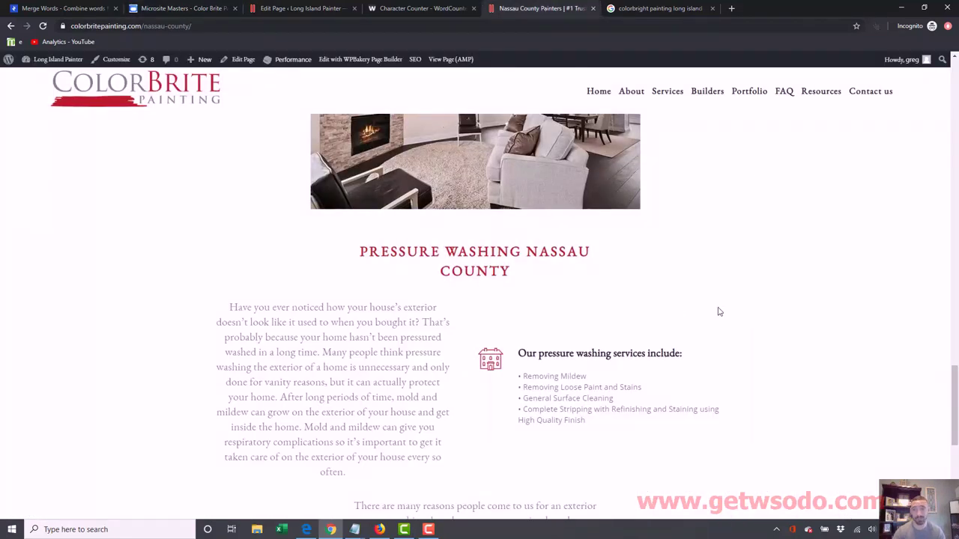
scroll(479, 300, "up", 1)
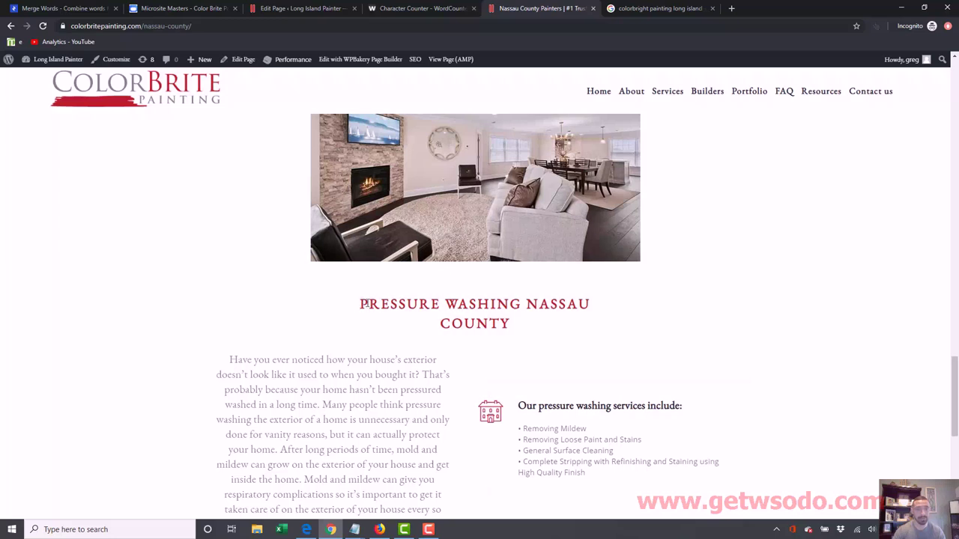
left_click_drag(362, 304, 522, 303)
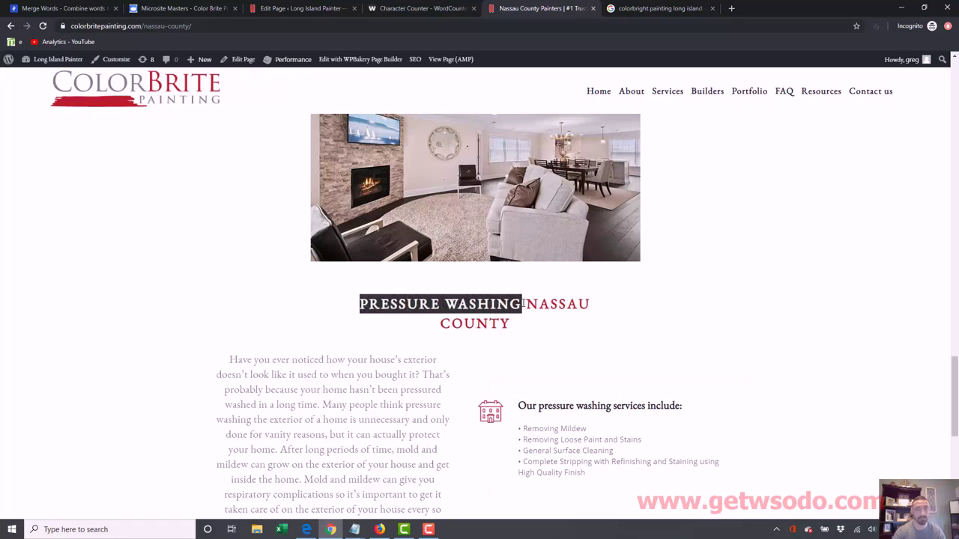
Reload the live Nassau County page and compare its Pressure Washing heading with the nassau-county URL slug
left_click(315, 32)
key("Return")
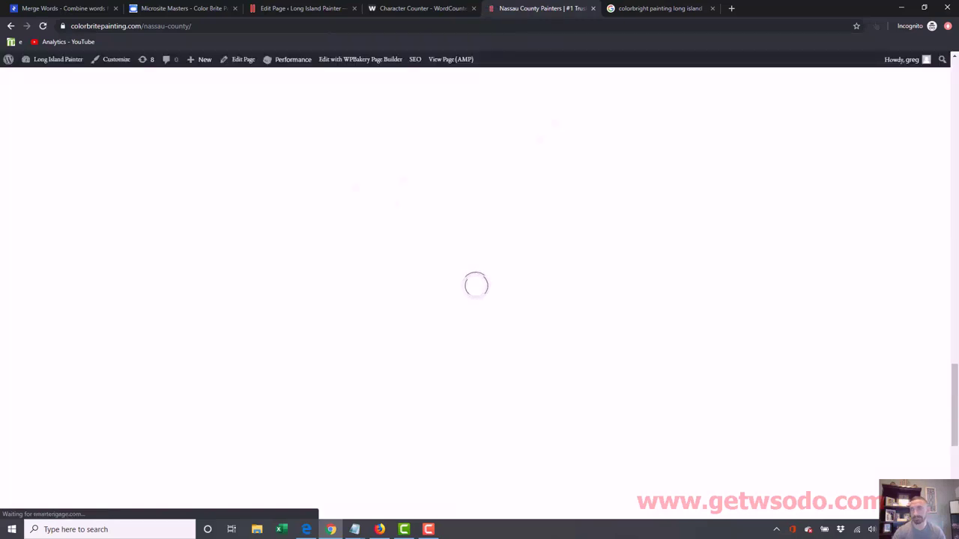
left_click_drag(957, 404, 955, 468)
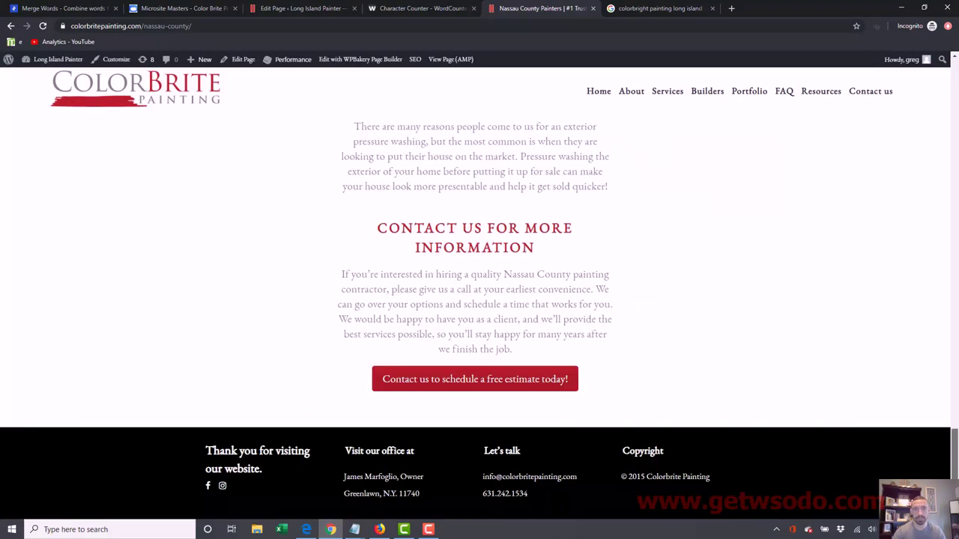
scroll(574, 391, "up", 6)
left_click_drag(574, 392, 390, 389)
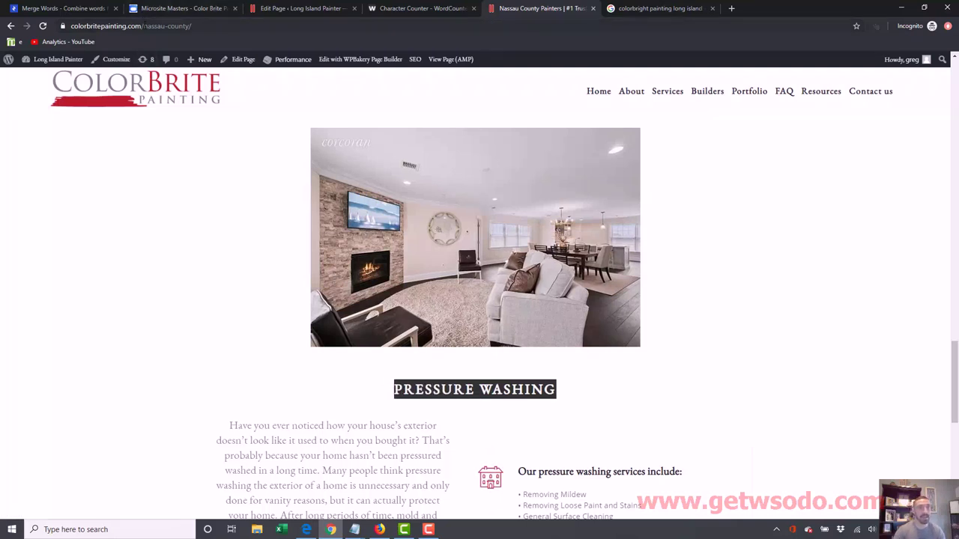
double_click(147, 25)
left_click_drag(391, 389, 549, 387)
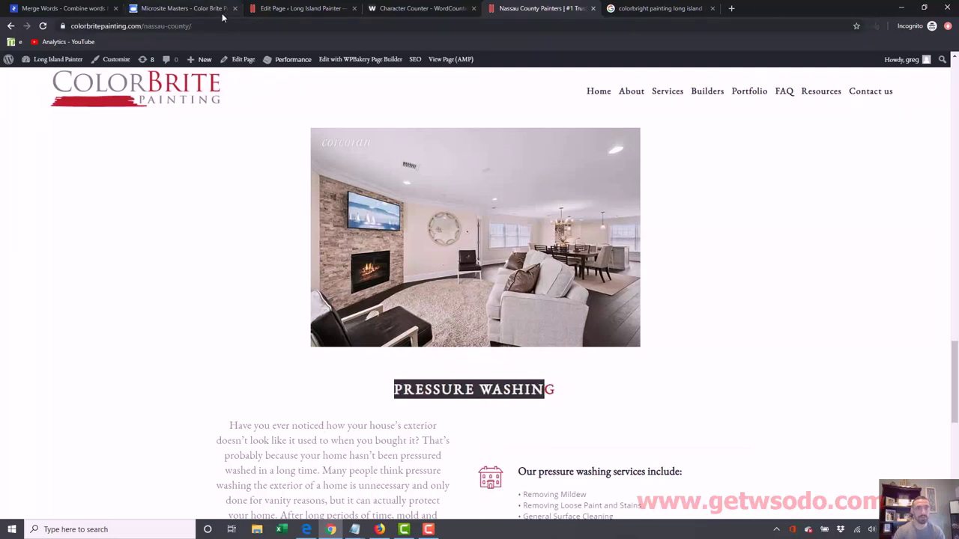
left_click_drag(191, 25, 144, 25)
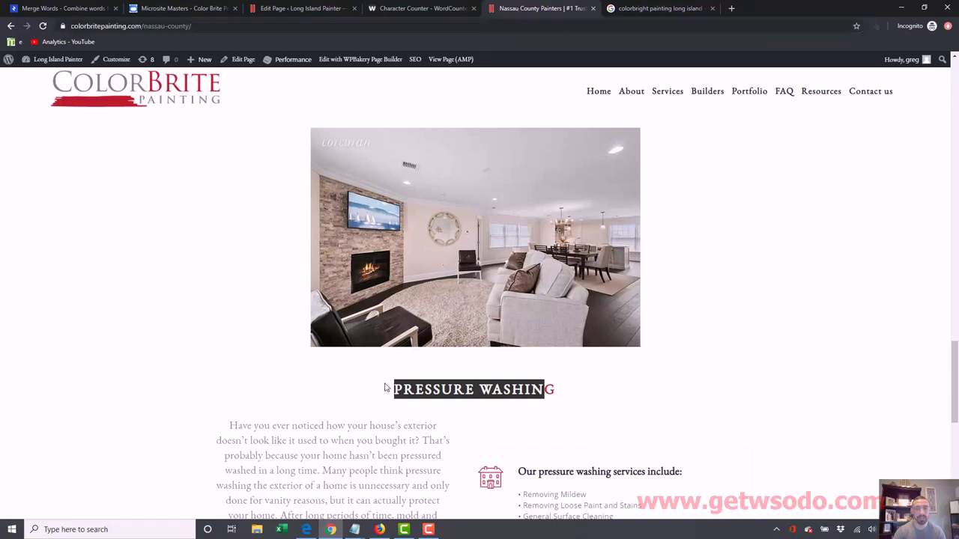
left_click_drag(386, 388, 556, 390)
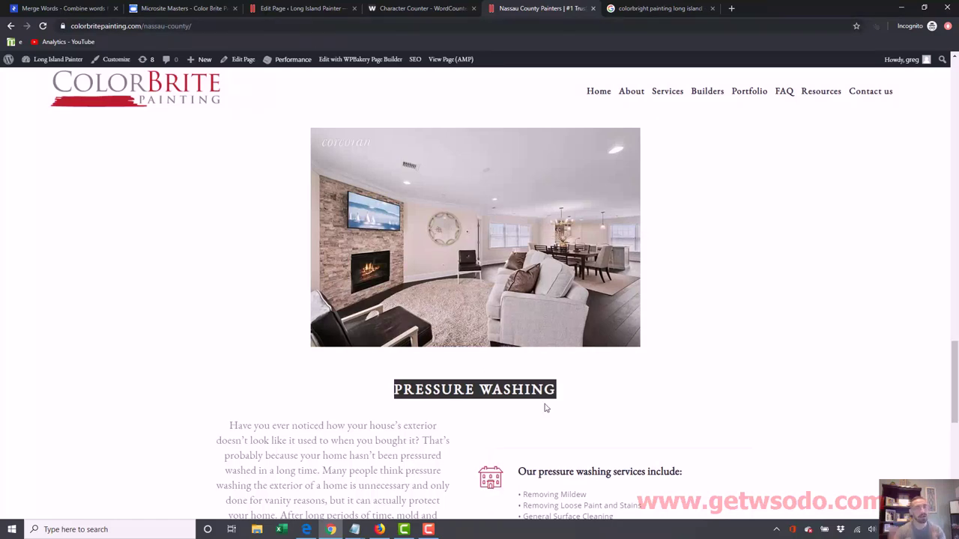
Check the Wallpaper and Staining section headings on the live Nassau County page
left_click_drag(956, 375, 677, 310)
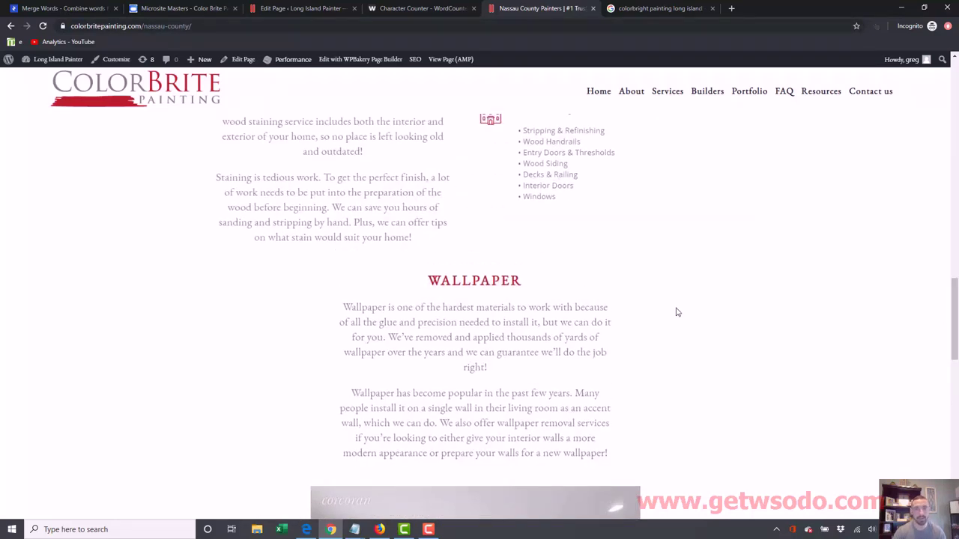
left_click_drag(522, 281, 422, 282)
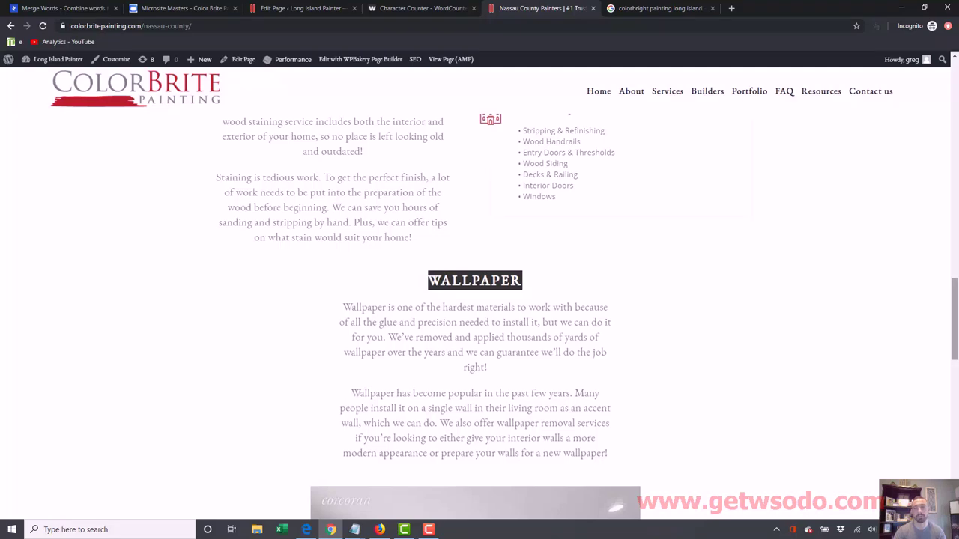
left_click_drag(955, 322, 955, 262)
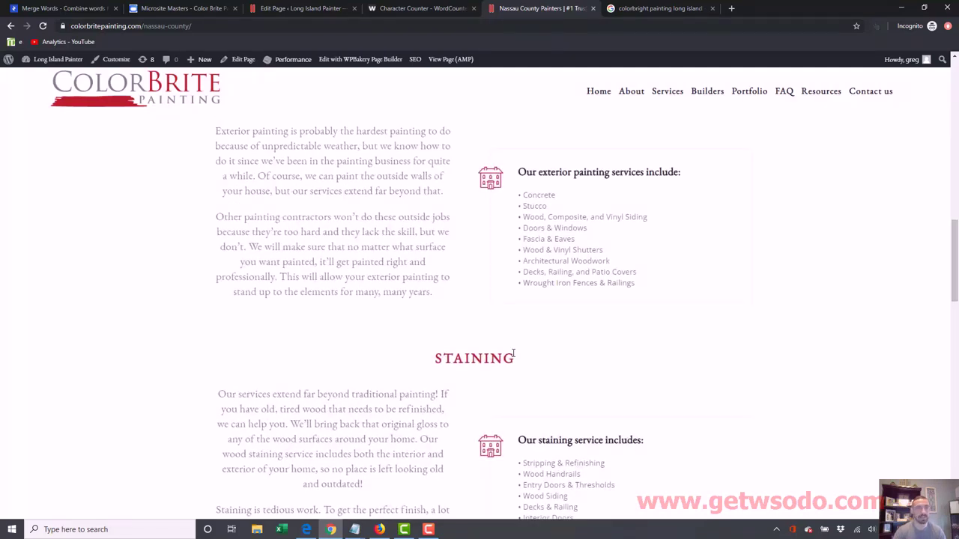
left_click_drag(515, 358, 434, 359)
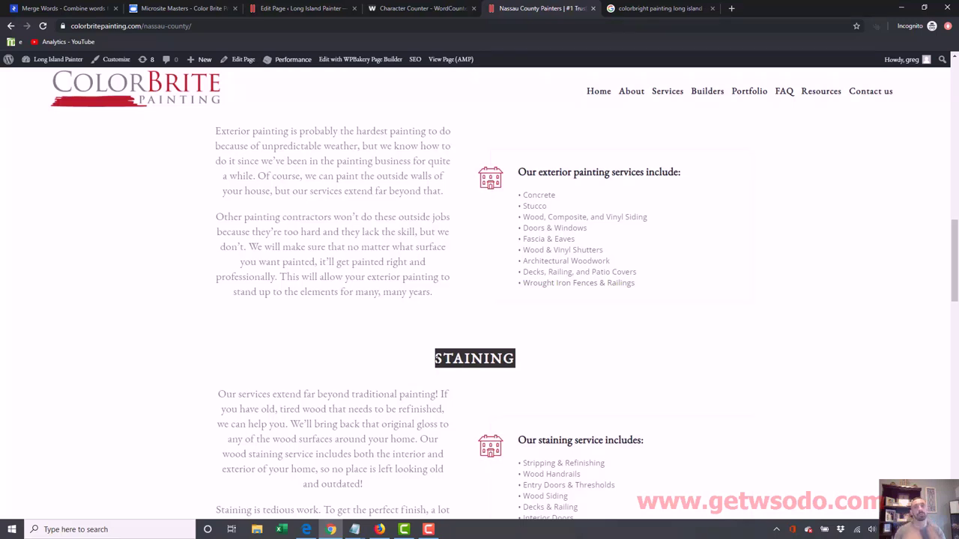
Return to the WordPress admin, find the Suffolk County Painting Services page among all pages and open it for editing
left_click(303, 8)
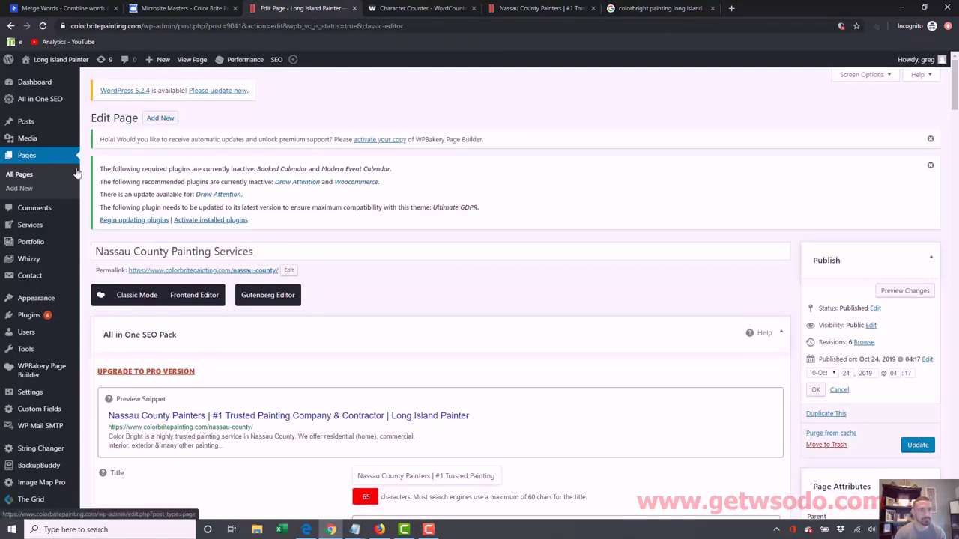
left_click(28, 176)
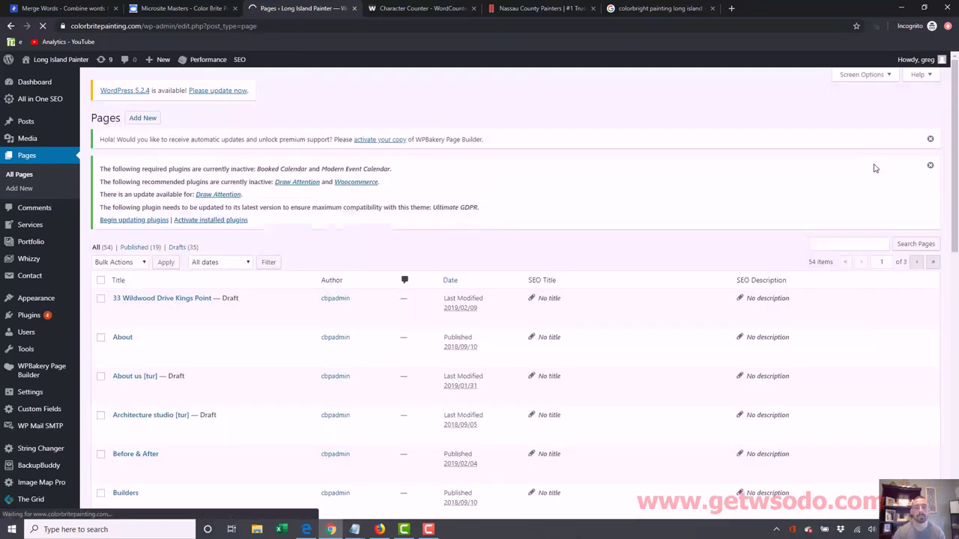
scroll(874, 164, "down", 10)
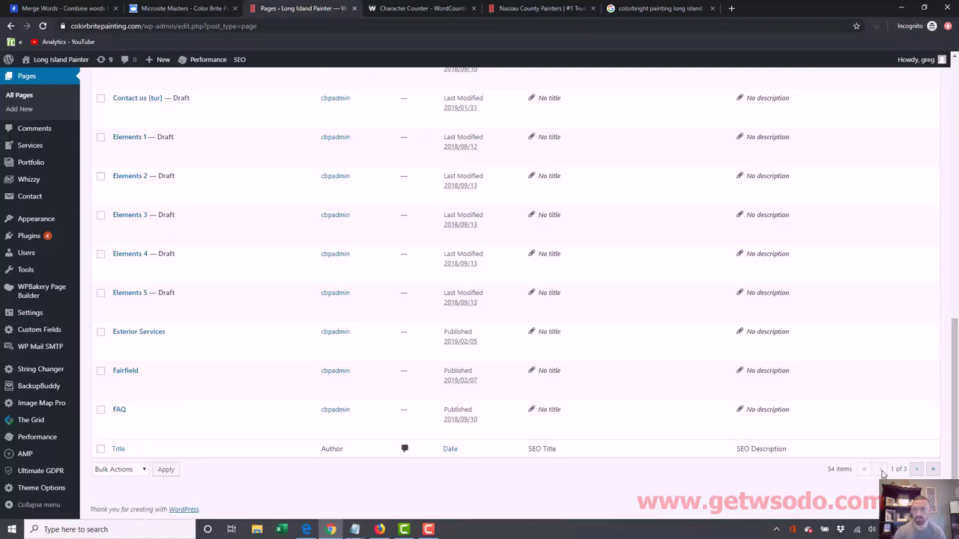
left_click(917, 469)
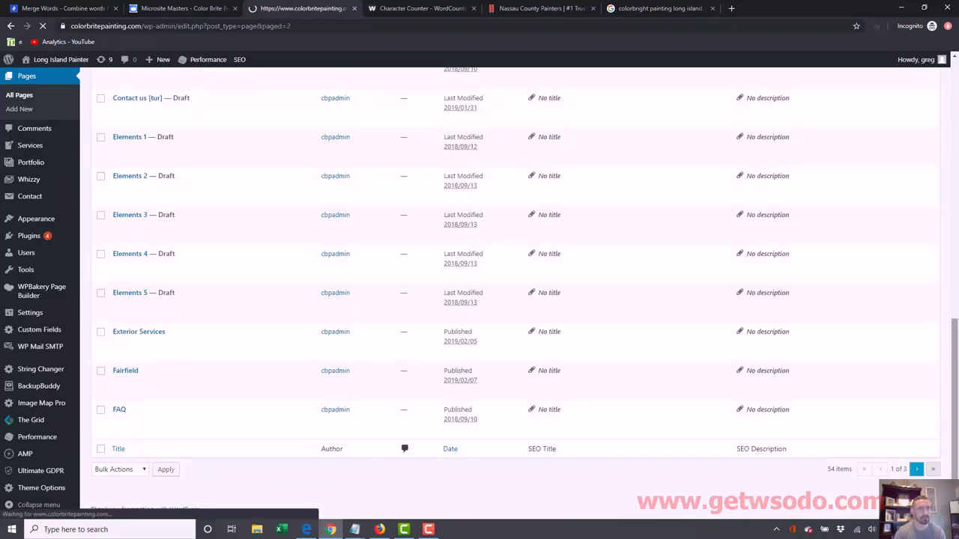
scroll(510, 300, "down", 10)
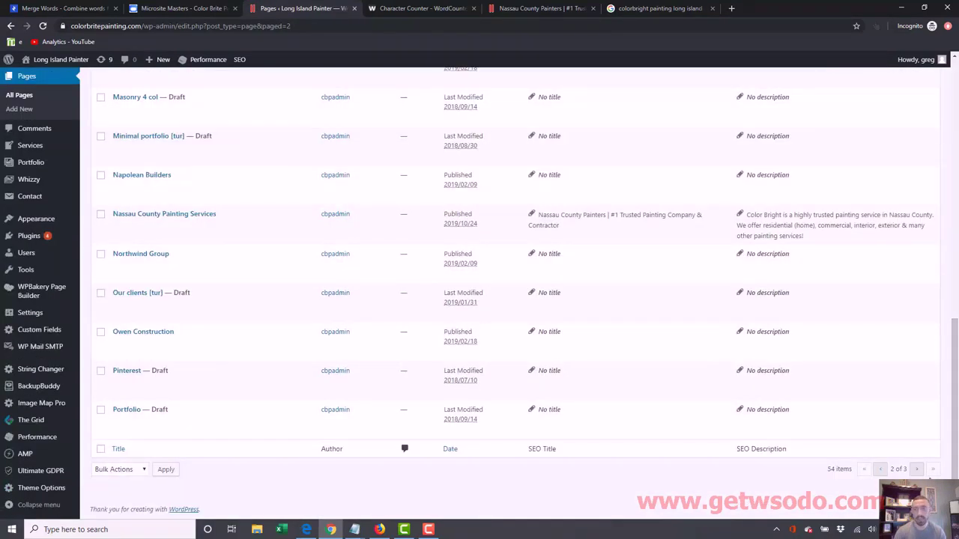
left_click(917, 468)
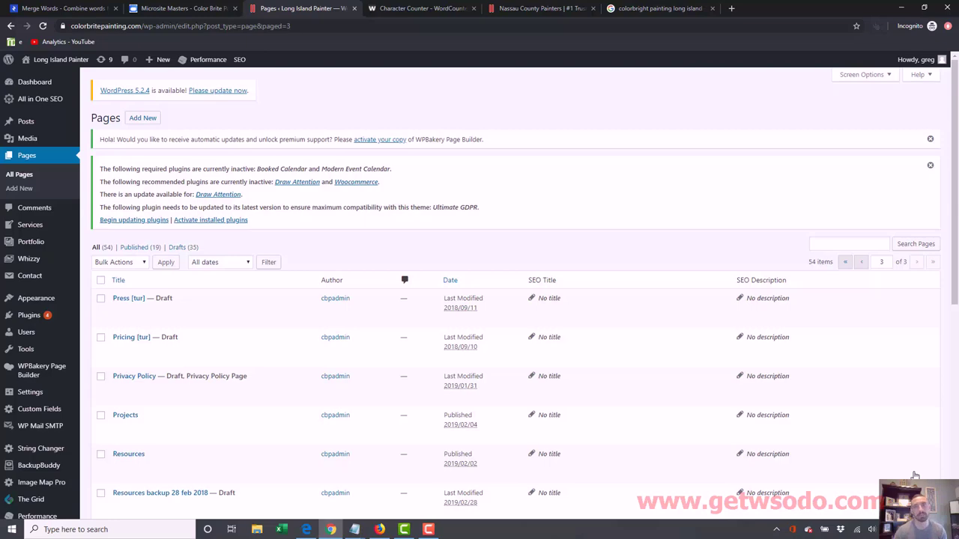
scroll(943, 439, "down", 5)
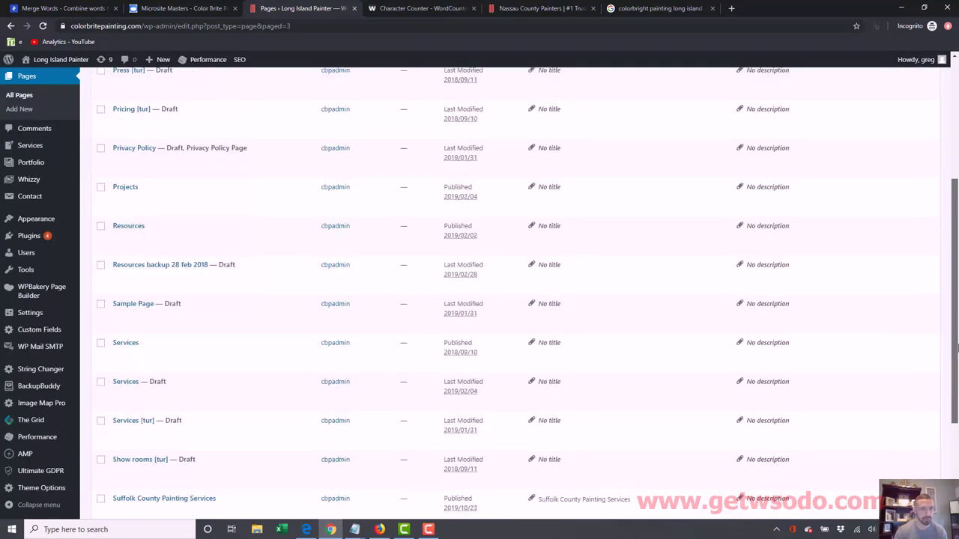
scroll(942, 438, "down", 1)
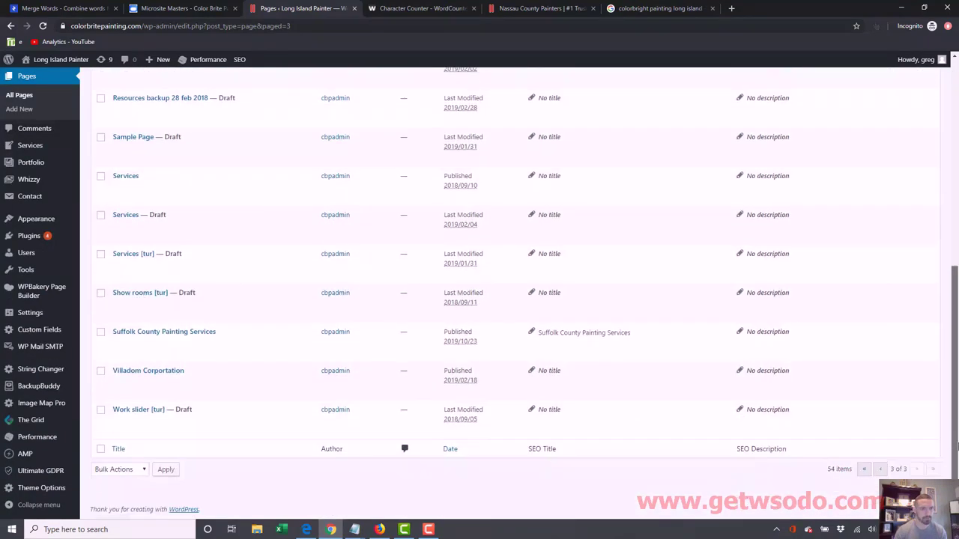
left_click(187, 335)
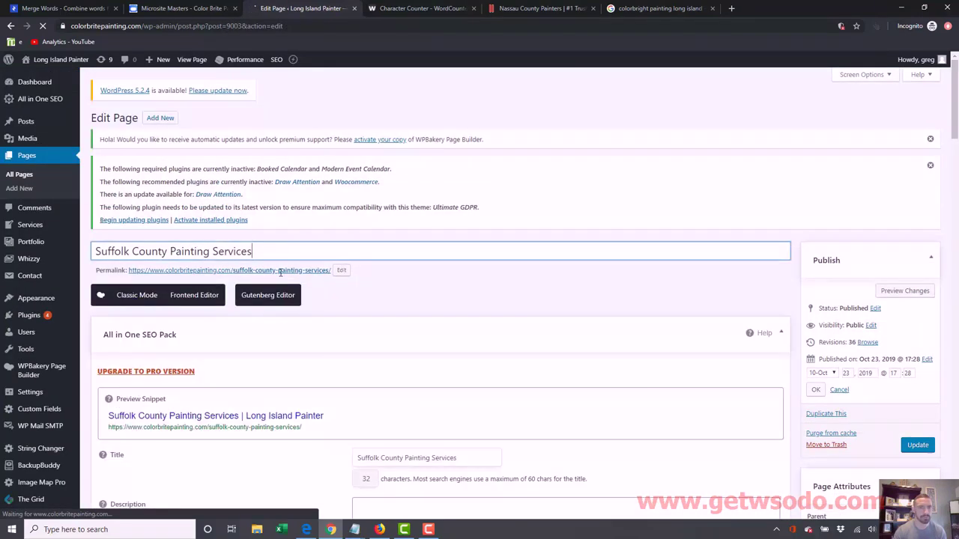
Shorten the Suffolk County page's permalink slug to suffolk-county
left_click(341, 270)
left_click_drag(277, 271, 445, 276)
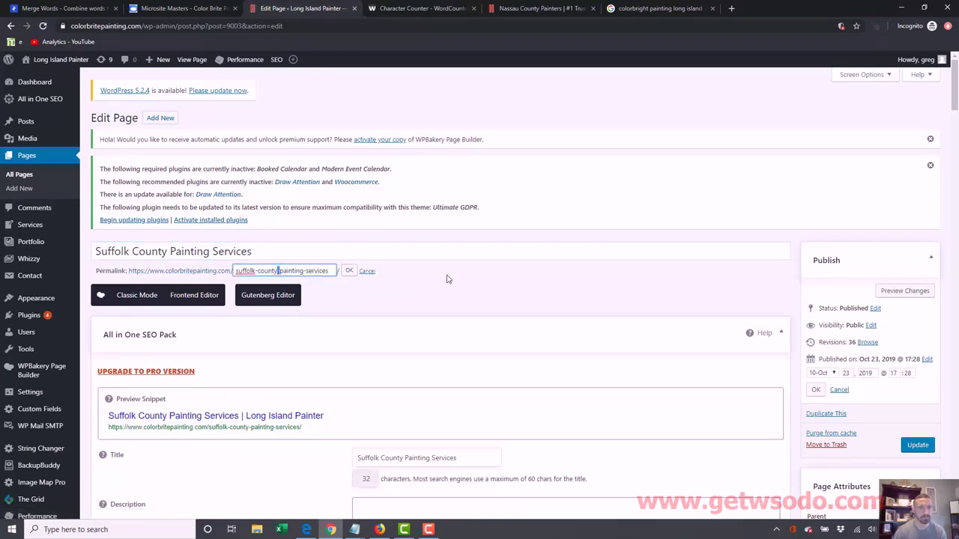
key("BackSpace")
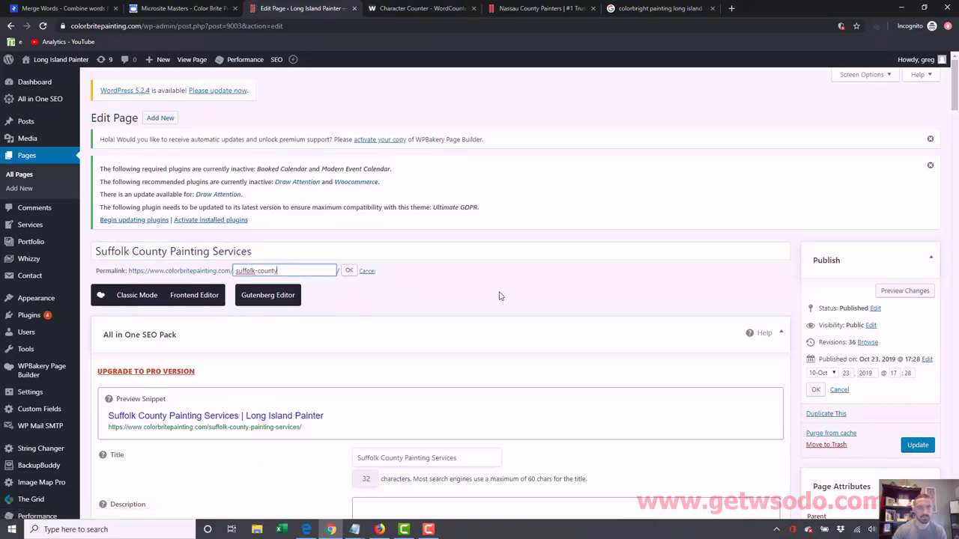
left_click(349, 271)
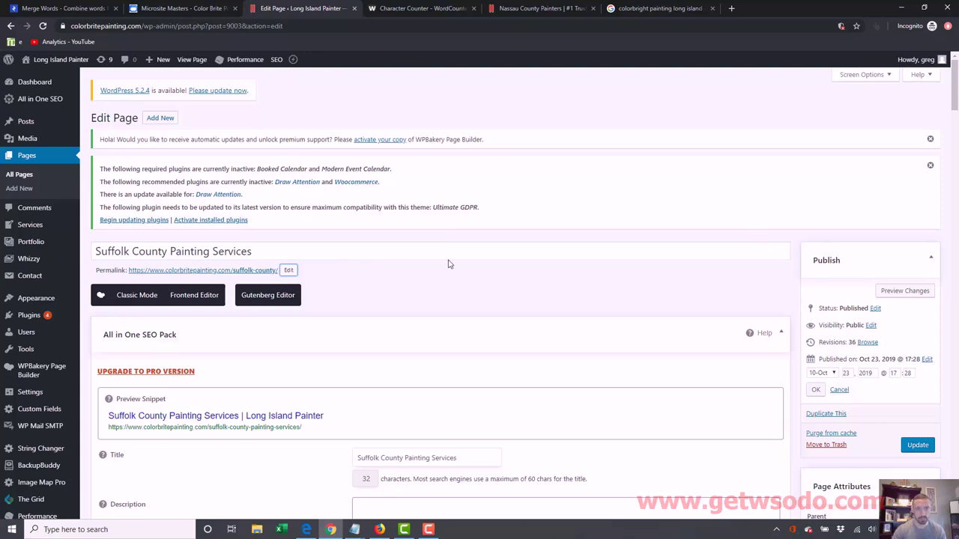
Set the page's SEO title to "Suffolk County Painter | #1 Trusted Painting Company & Contractor"
scroll(517, 209, "down", 3)
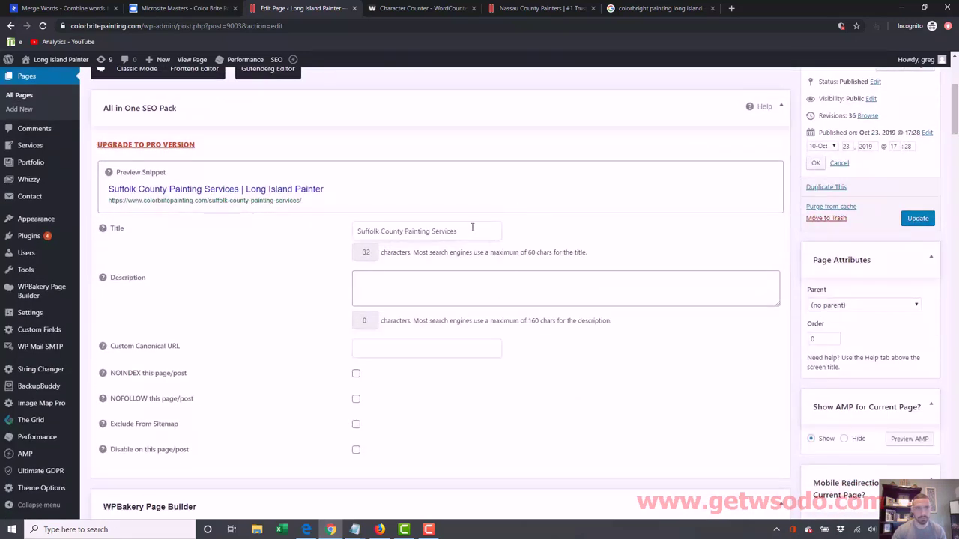
left_click_drag(471, 232, 191, 258)
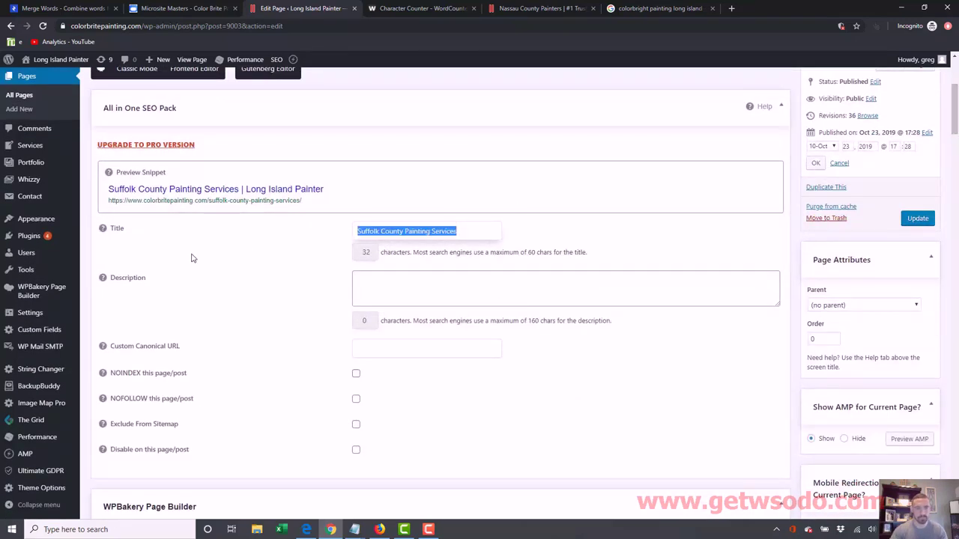
left_click(431, 231)
left_click_drag(405, 231, 651, 240)
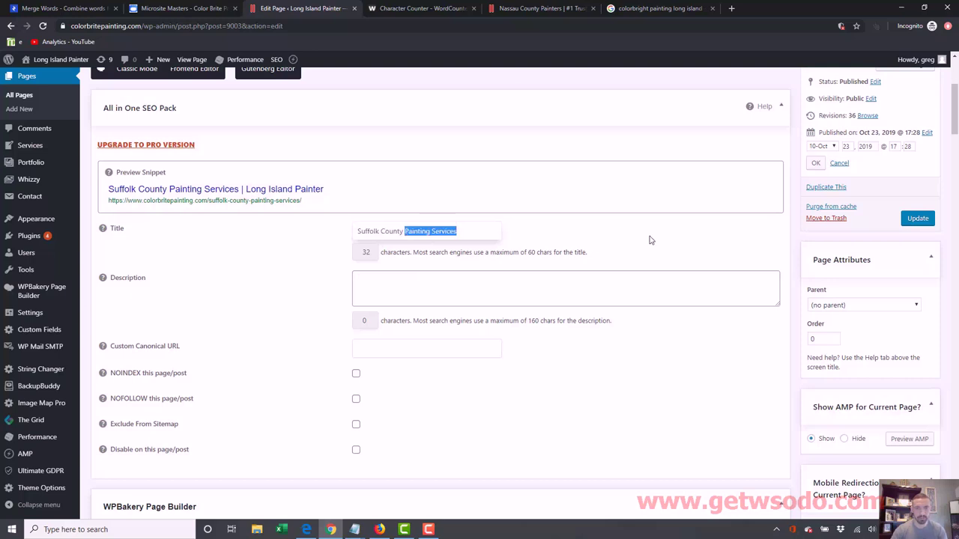
type("Painter |")
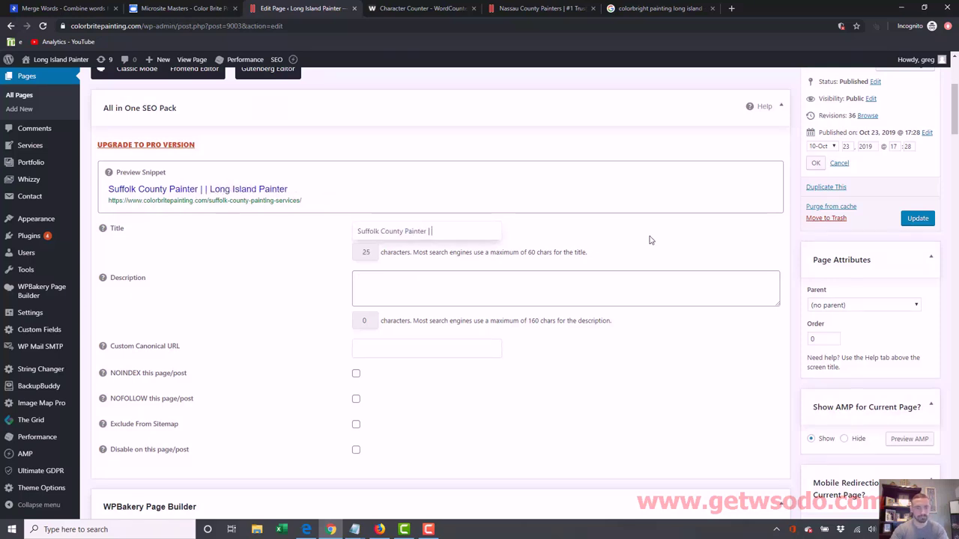
type(" #1 Trusted")
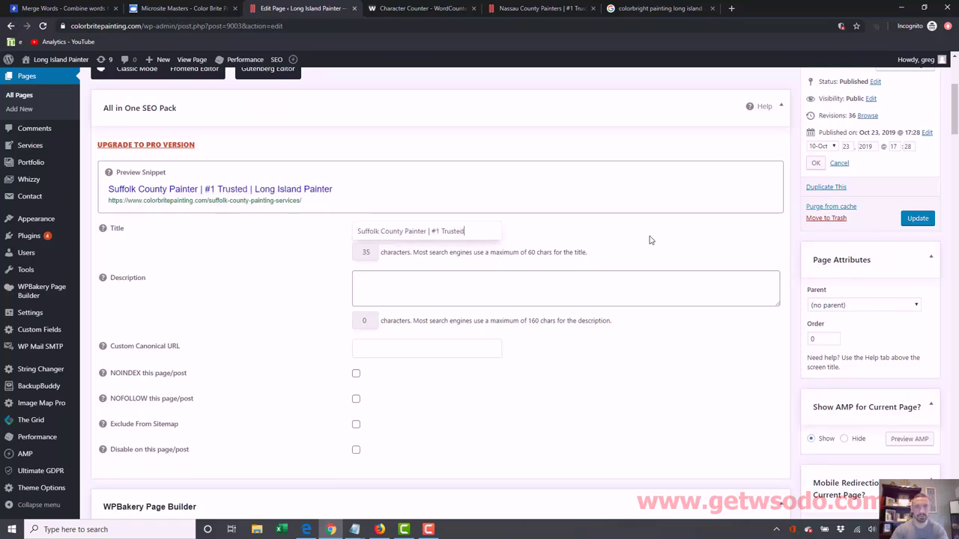
type(" Painting Compan")
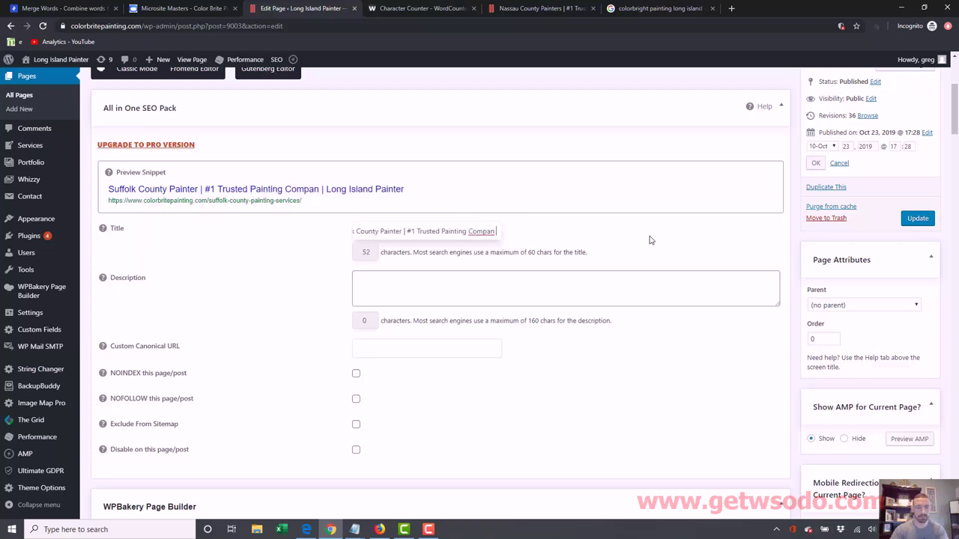
type("y &")
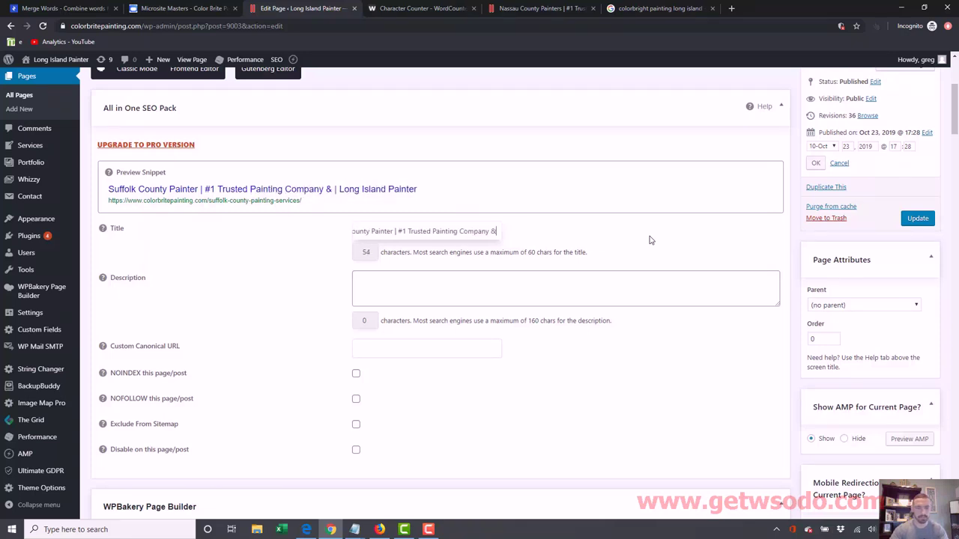
type(" Contractor")
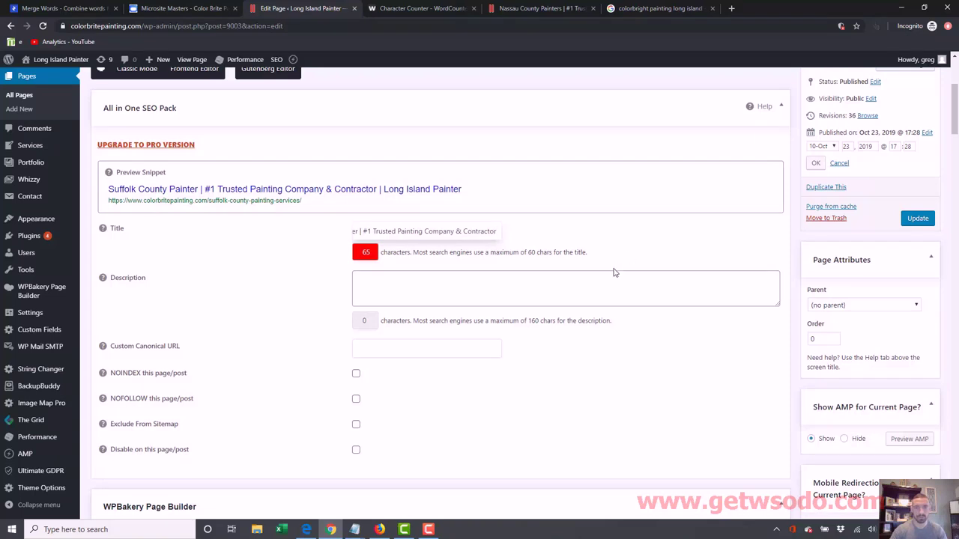
Begin the SEO description with "Color Brite is a highly trusted painting service in Suffolk County. We offer residential (home), commercial, interior"
left_click(600, 285)
type("Color")
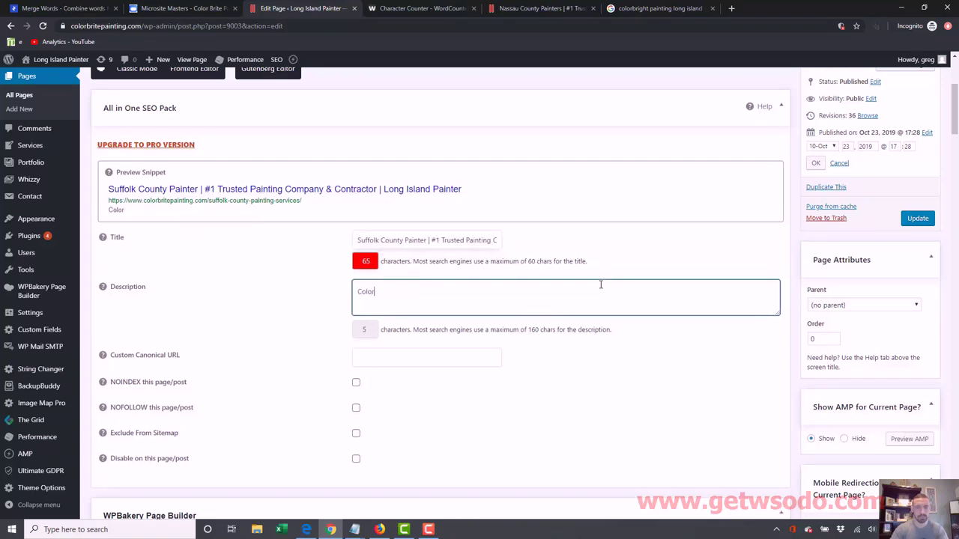
type(" Brite p")
type("a")
key("BackSpace")
key("BackSpace")
type("Pa")
type("ighl")
type("y trusted ")
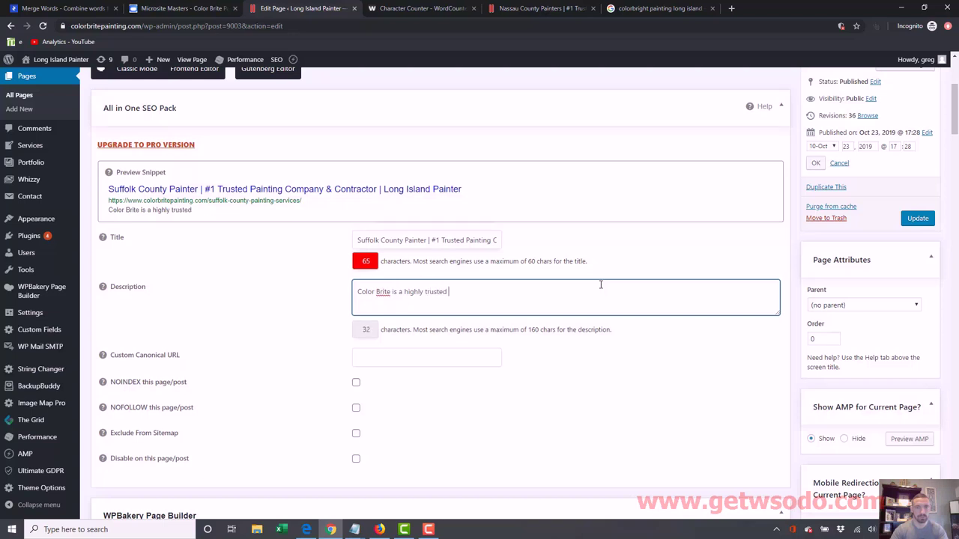
type("painting service in")
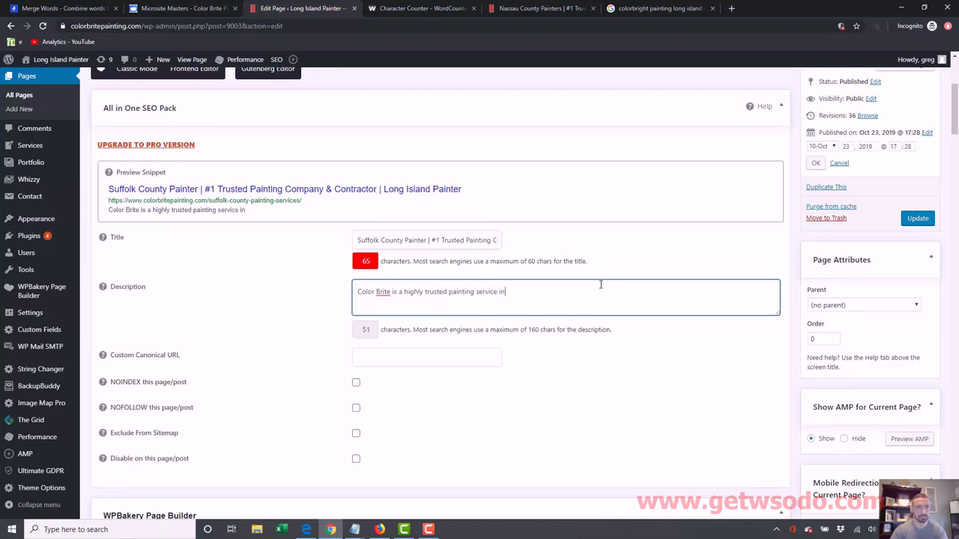
type(" Suffolk County. W")
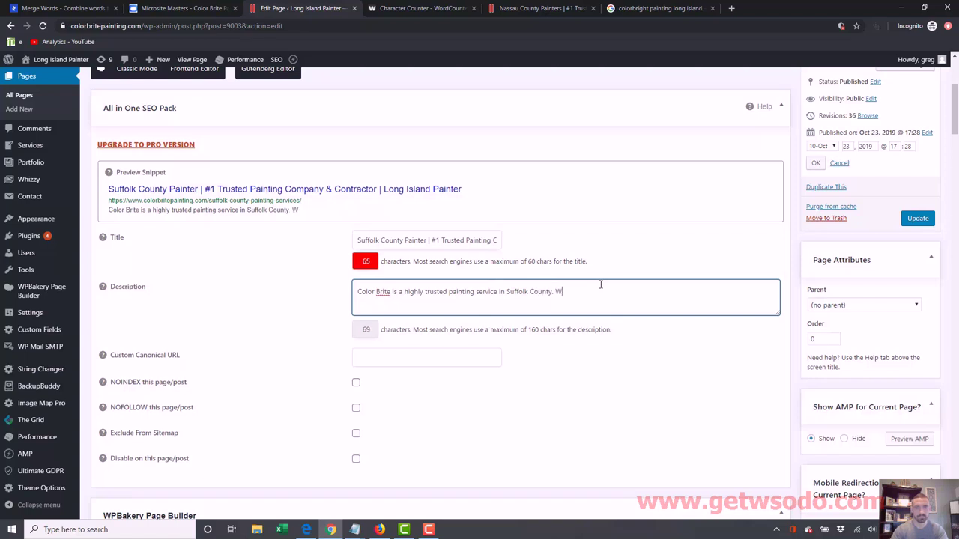
type("e offer residential (home). commercial. interior")
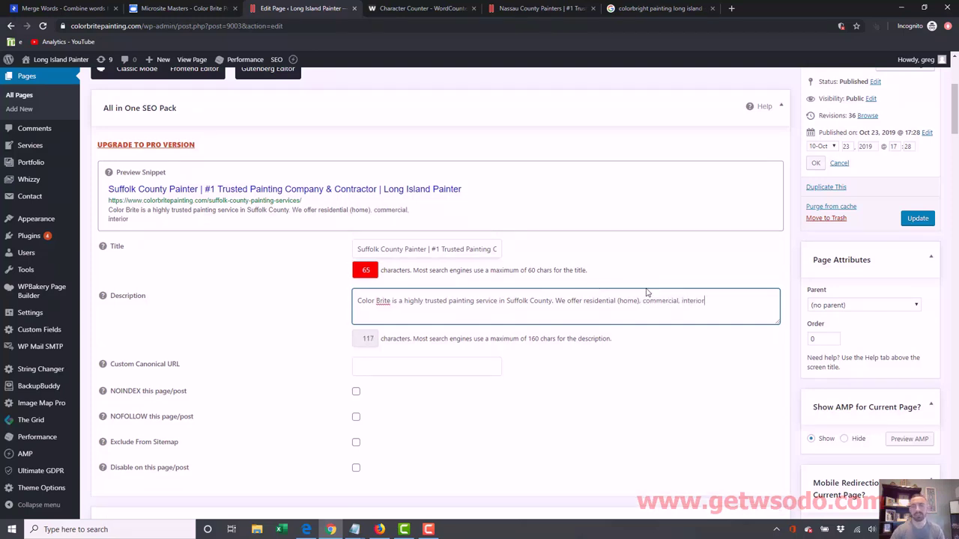
Check the Interior Painting and Exterior Painting headings on the live Nassau County page, and return to the Suffolk County page's SEO description
left_click_drag(683, 301, 722, 301)
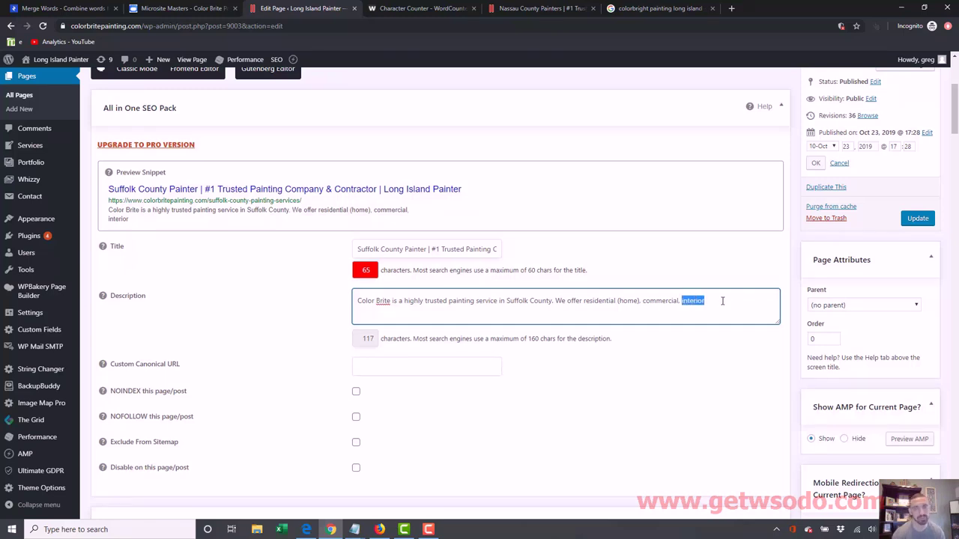
left_click(707, 301)
left_click_drag(682, 300, 721, 298)
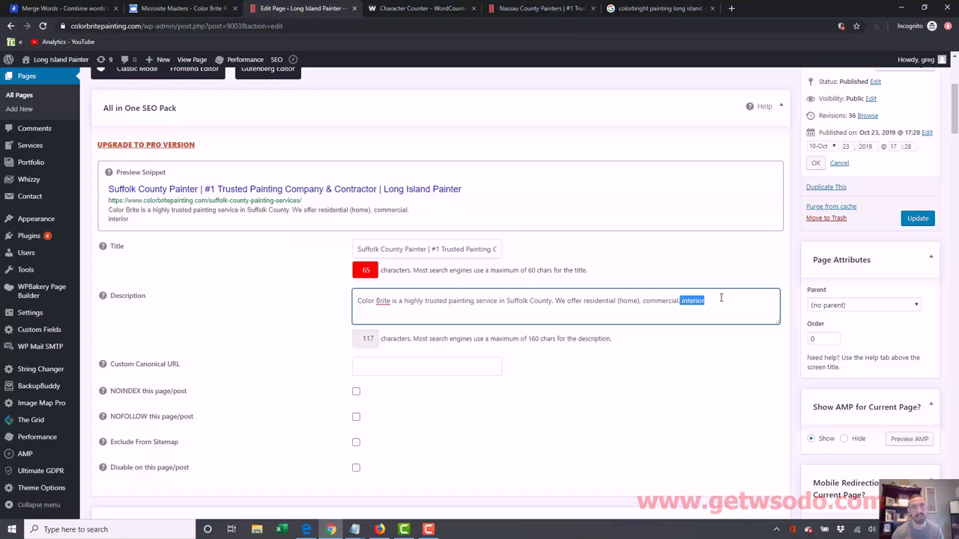
left_click(558, 7)
scroll(832, 278, "up", 3)
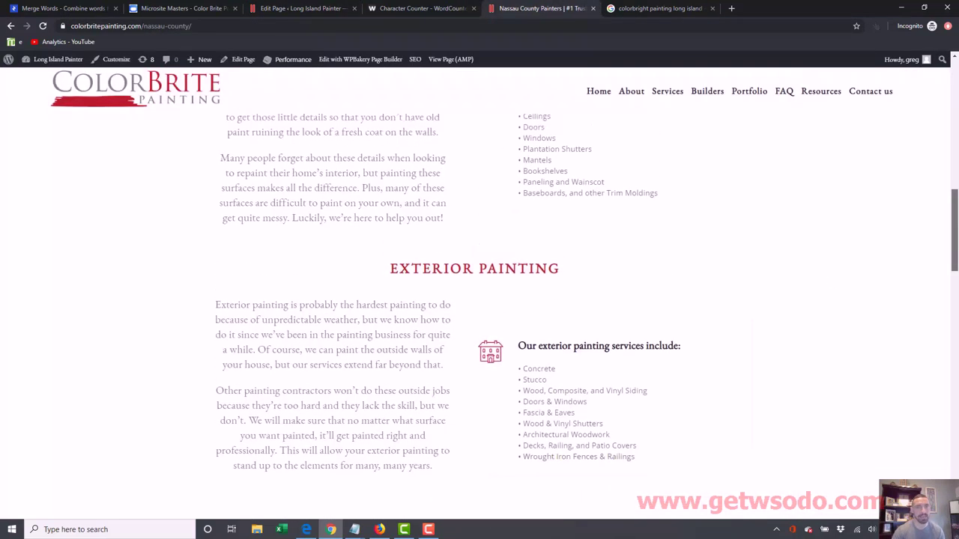
scroll(573, 324, "up", 3)
scroll(572, 324, "down", 1)
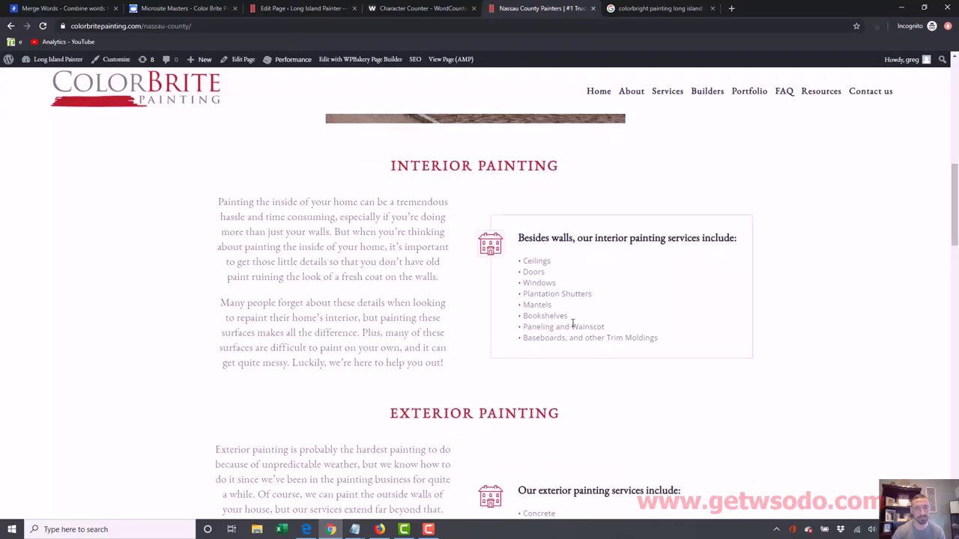
left_click_drag(388, 417, 530, 408)
left_click_drag(386, 174, 529, 167)
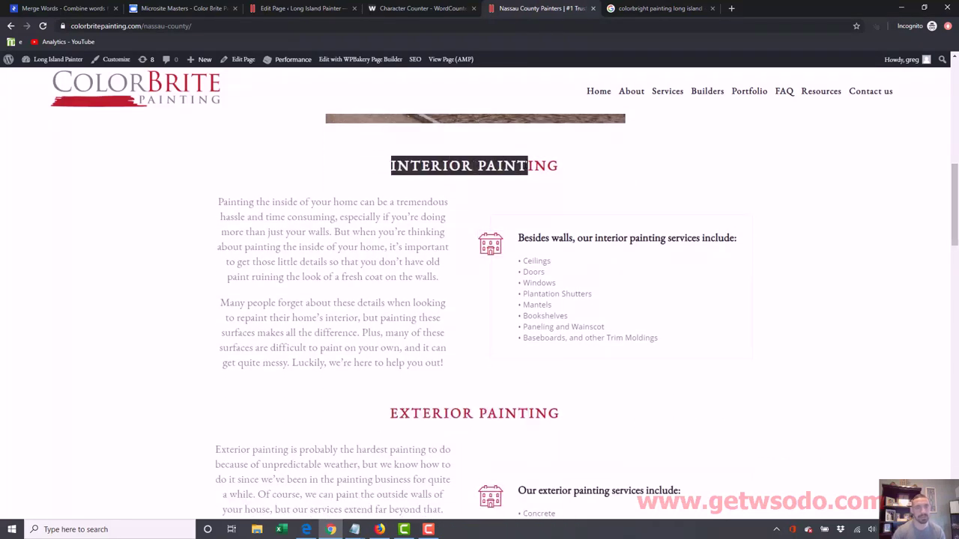
left_click(300, 9)
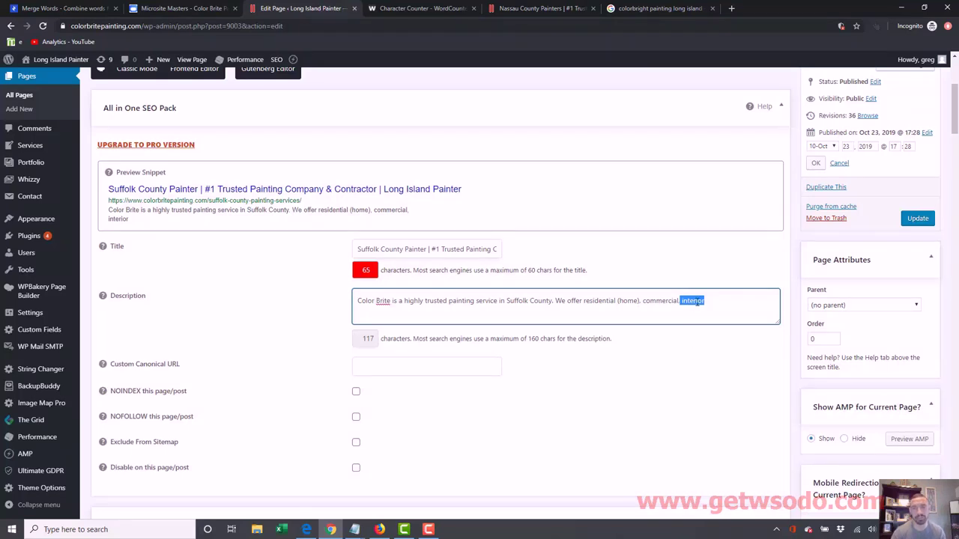
End the description's service list with "residential (home) & commercial painting services." and reword "painting service" as "painting company" in its first sentence
left_click_drag(696, 301, 617, 293)
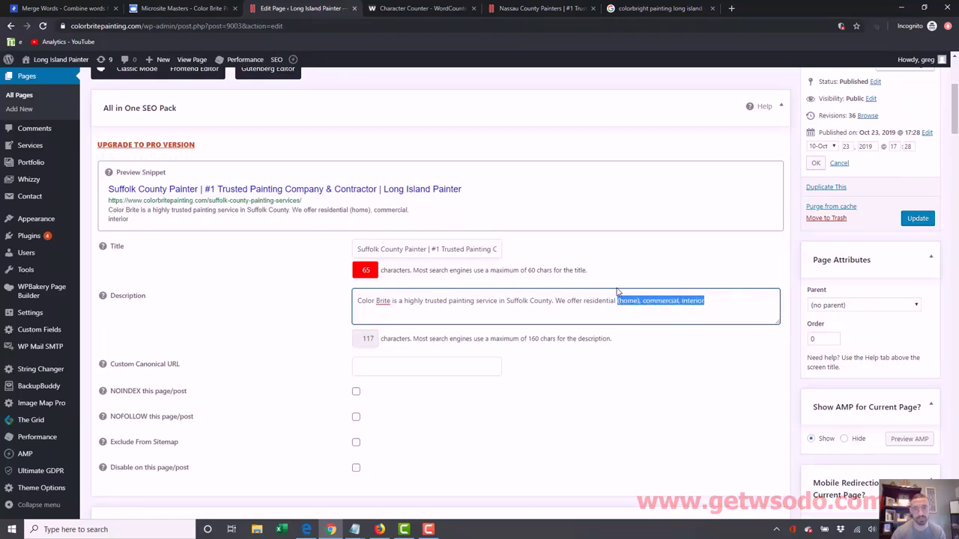
left_click(654, 301)
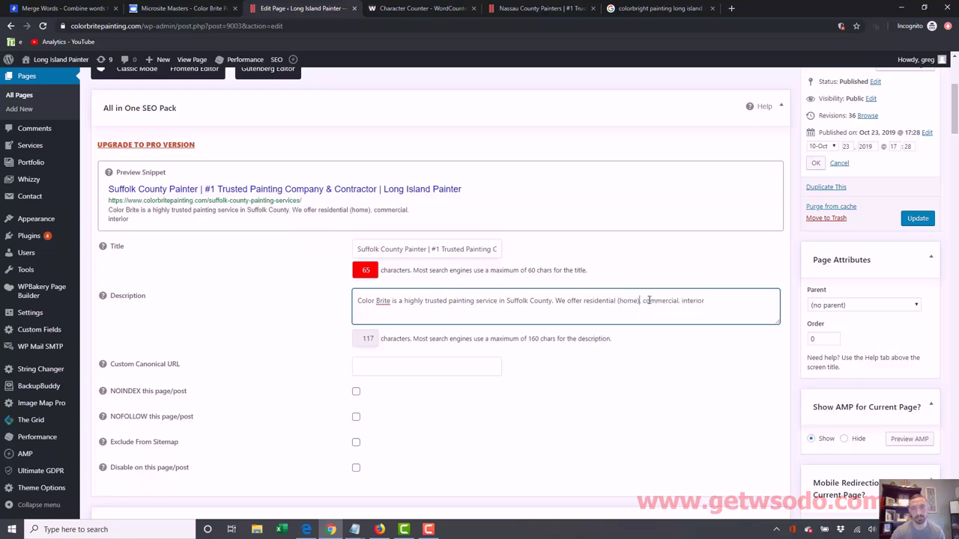
left_click(759, 300, "shift")
key("BackSpace")
type("& com")
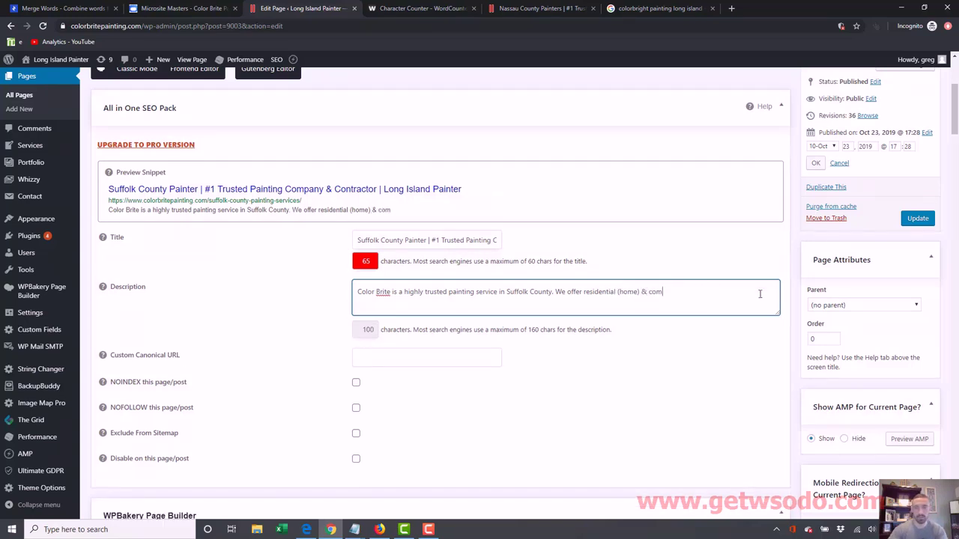
type("mercial painting")
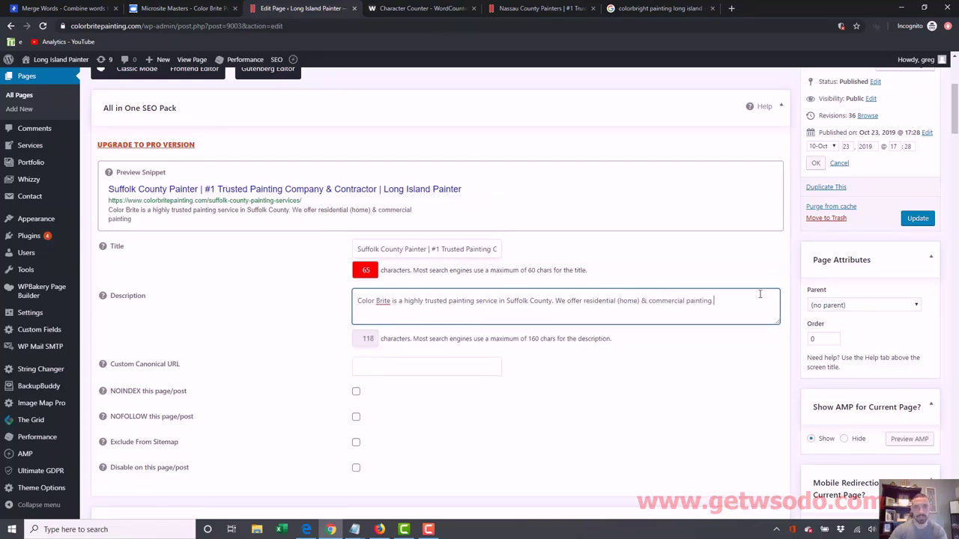
type(" services.")
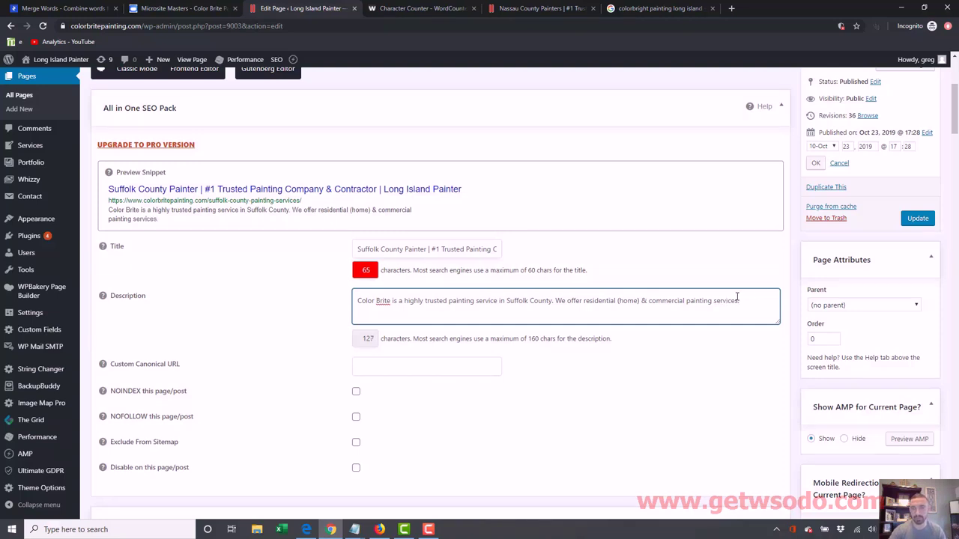
left_click_drag(491, 301, 478, 301)
type("company")
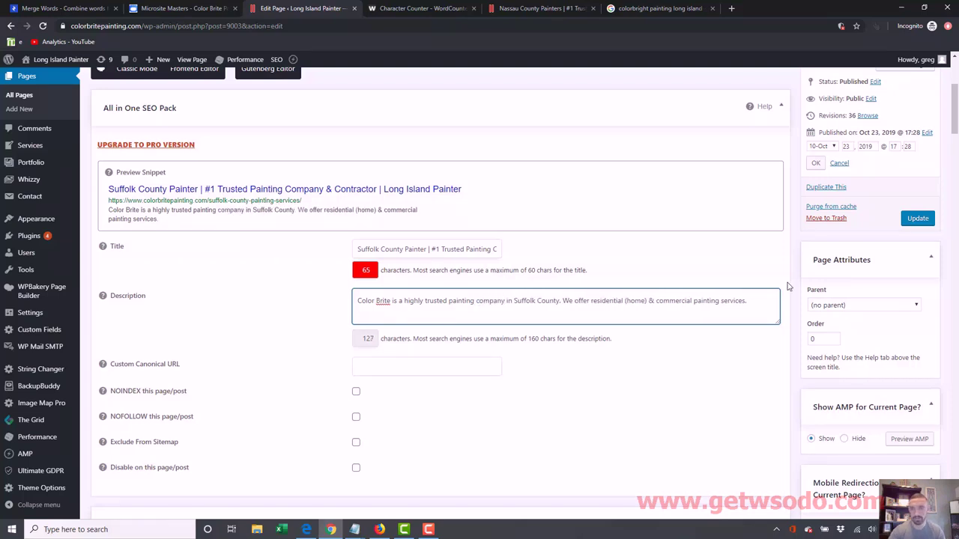
Append "One hour response time, fast service!" to the SEO description and update the page
type("One")
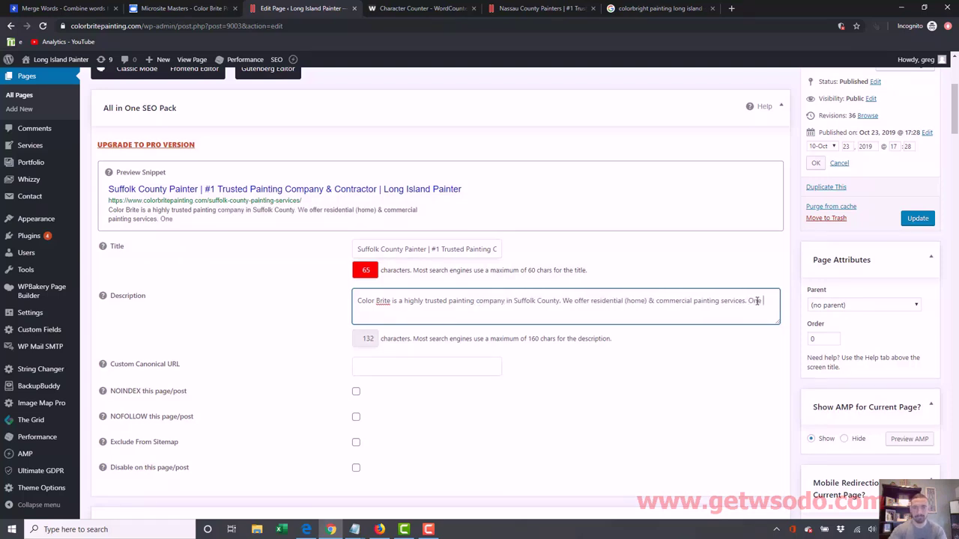
type(" hour response time. fast s")
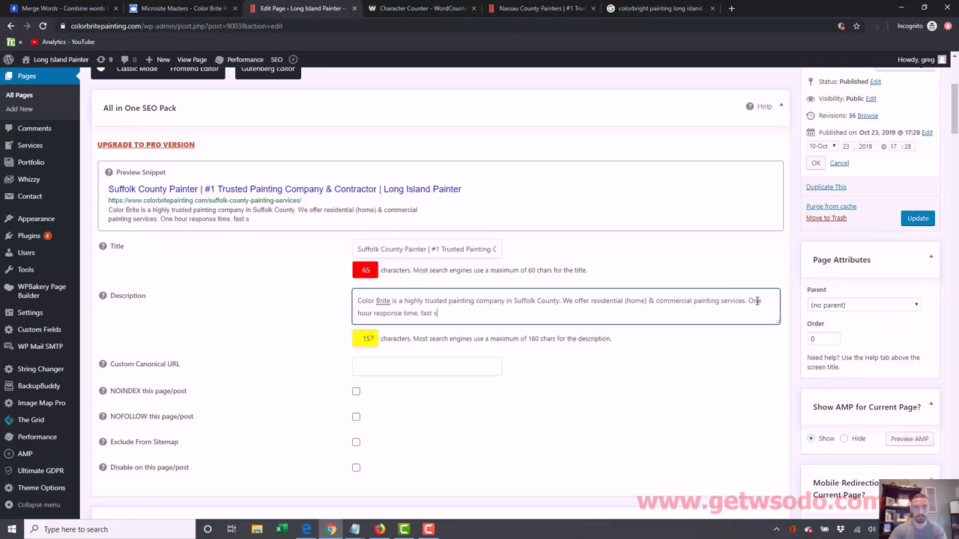
type("ervice!")
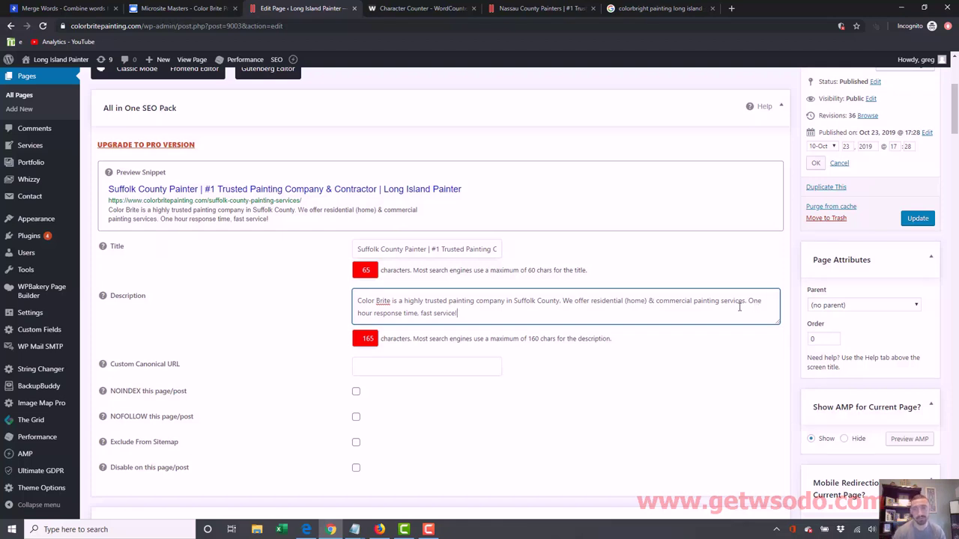
left_click_drag(750, 304, 763, 307)
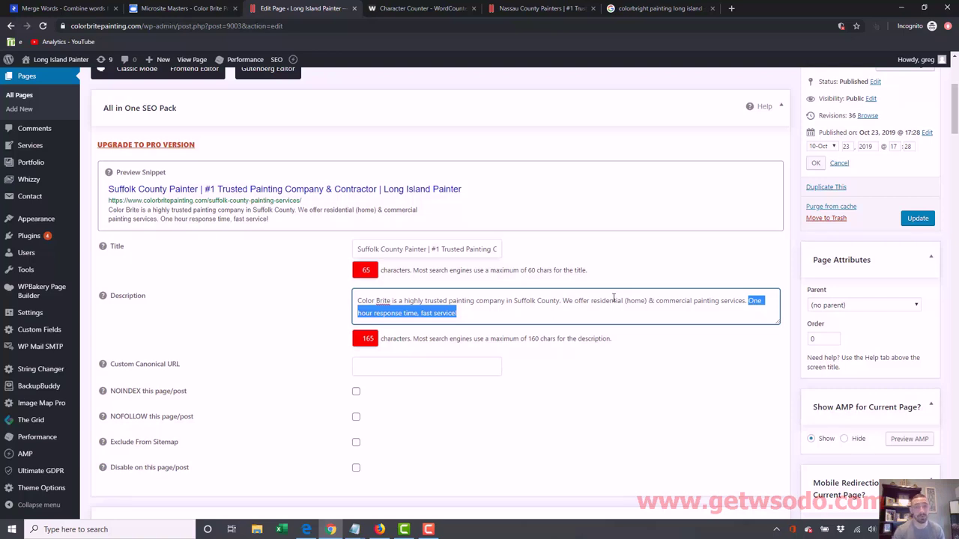
left_click(581, 313)
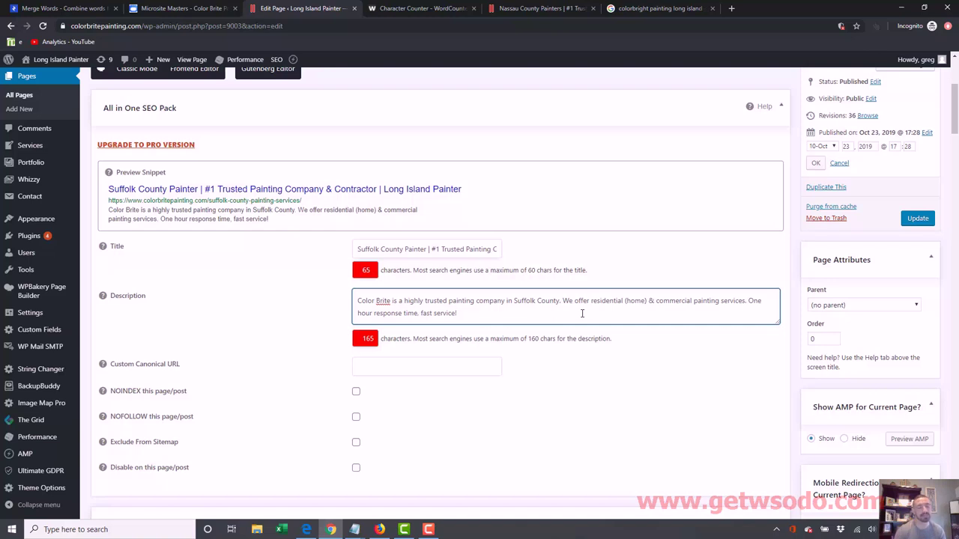
left_click(918, 220)
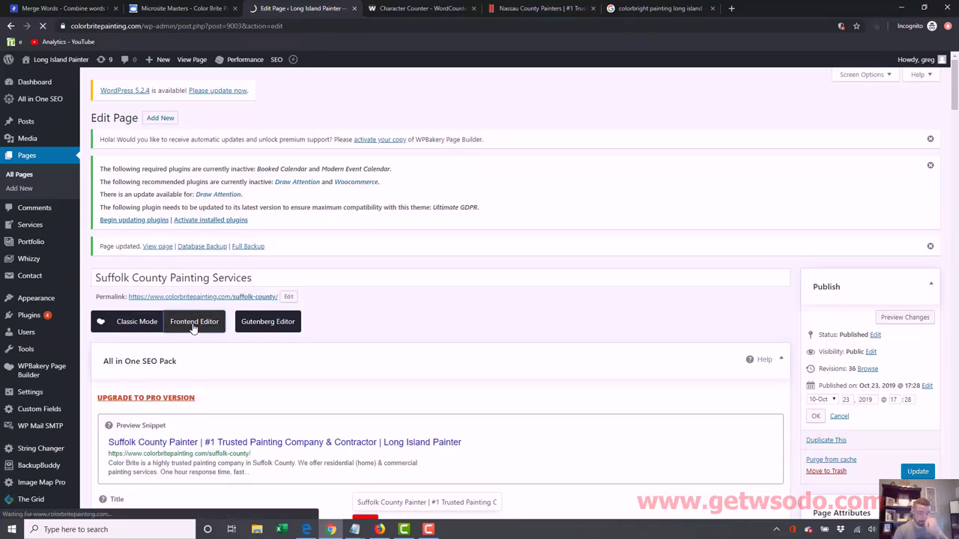
Open the Suffolk County page in the frontend editor, shorten the interior section's heading to "Interior Painting" and save it
left_click(193, 322)
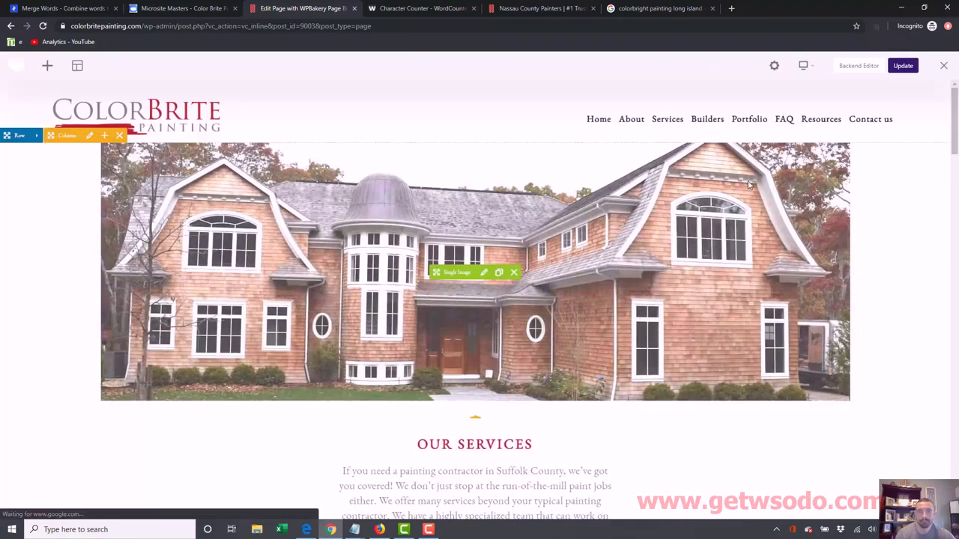
left_click_drag(955, 123, 955, 251)
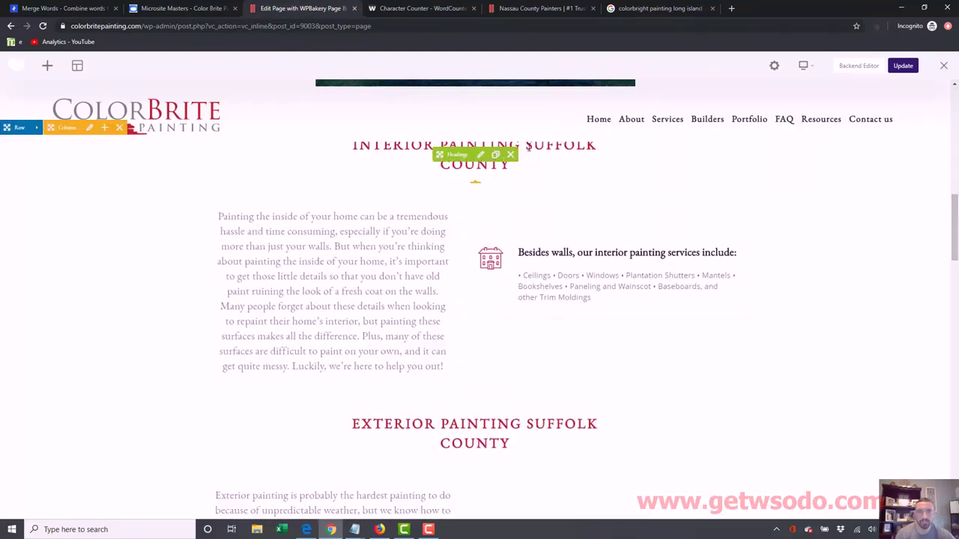
left_click(484, 155)
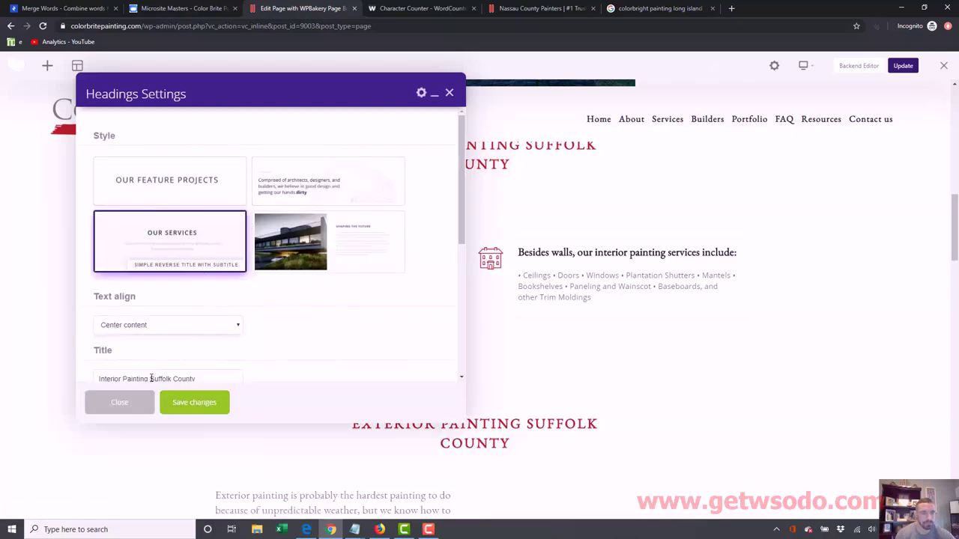
left_click(232, 381, "shift")
scroll(306, 381, "down", 1)
key("BackSpace")
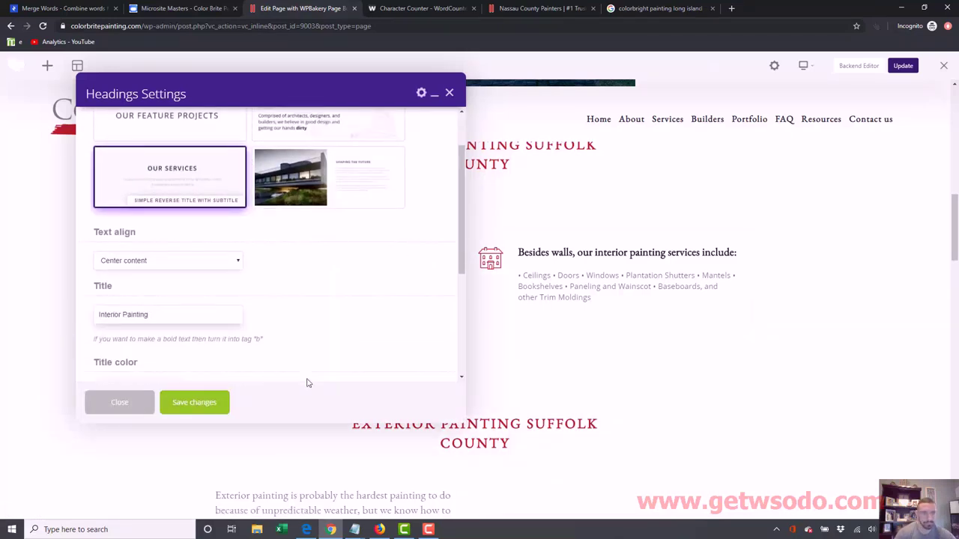
left_click(212, 403)
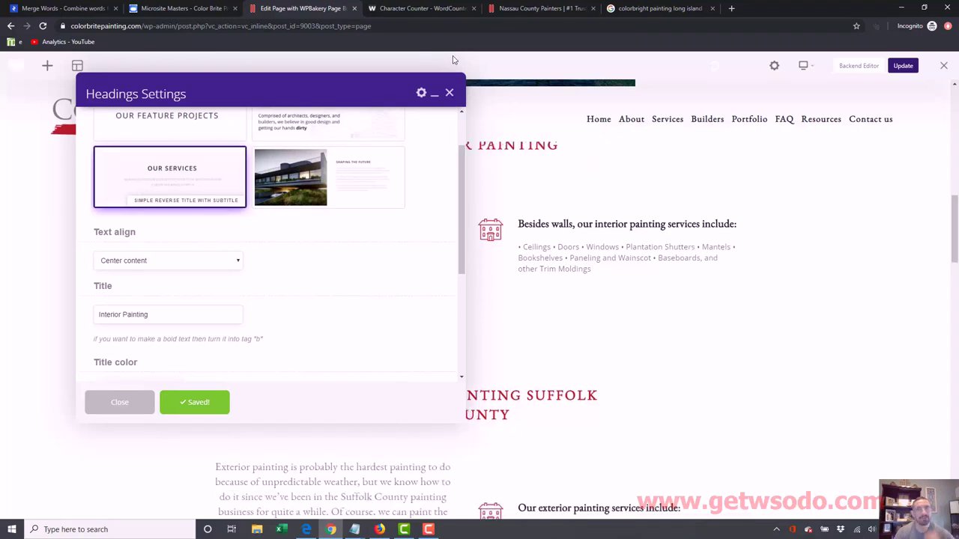
Shorten the exterior section's heading to "Exterior Painting", save the change and close the heading settings
left_click(472, 402)
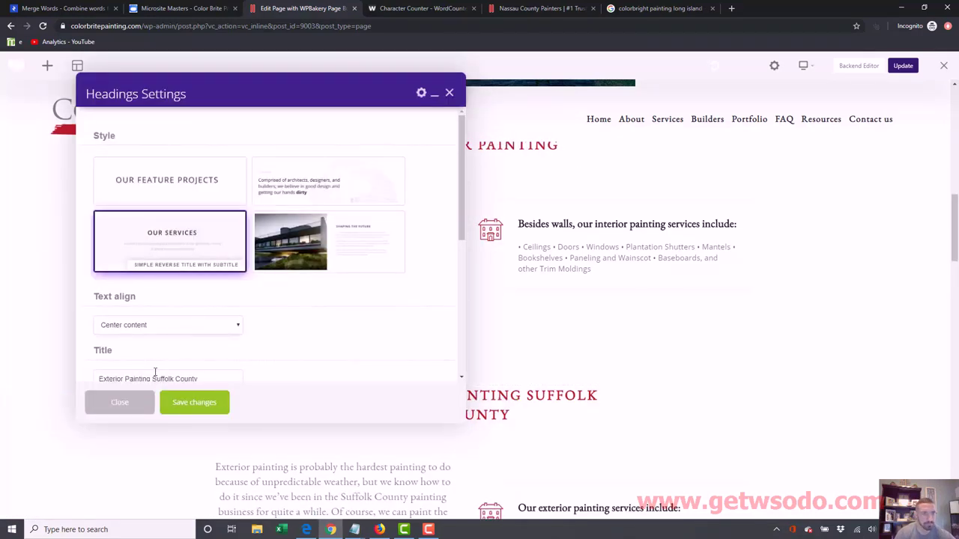
left_click_drag(149, 379, 367, 374)
key("BackSpace")
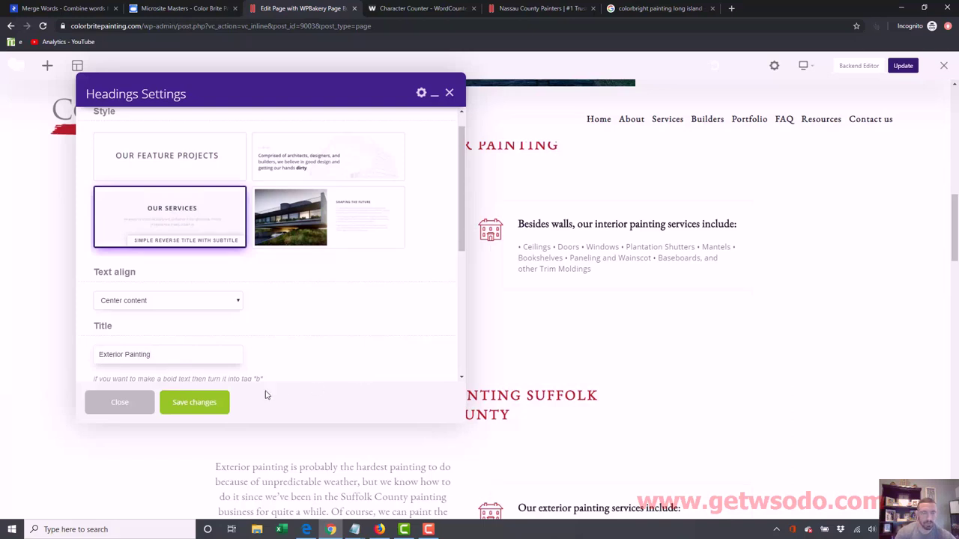
left_click(189, 405)
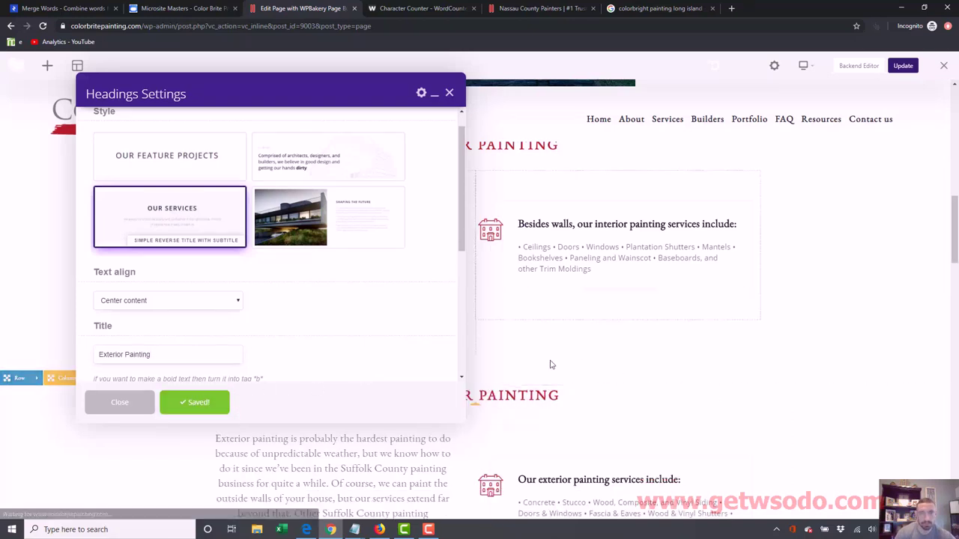
left_click(451, 93)
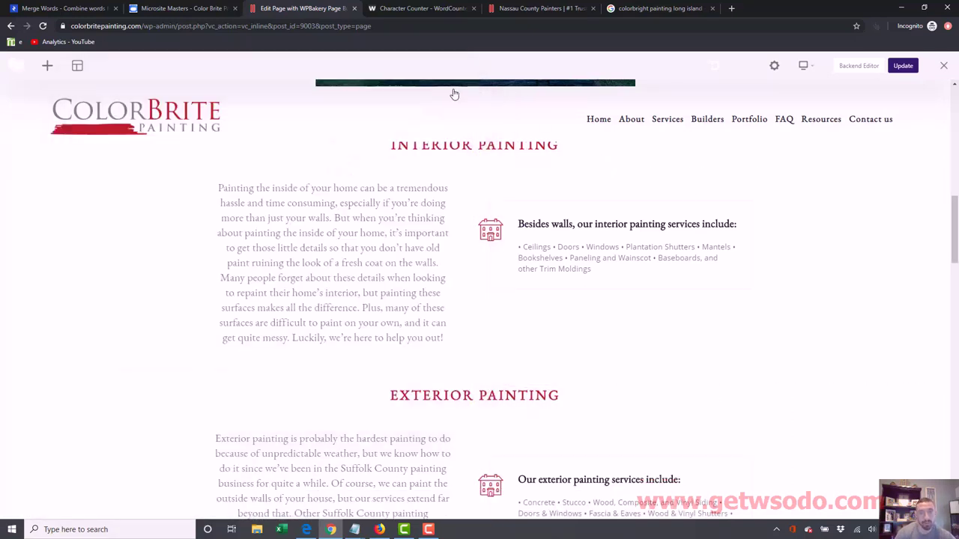
Shorten the staining section's heading to "Staining", save the change and close the heading settings
left_click_drag(954, 243, 955, 303)
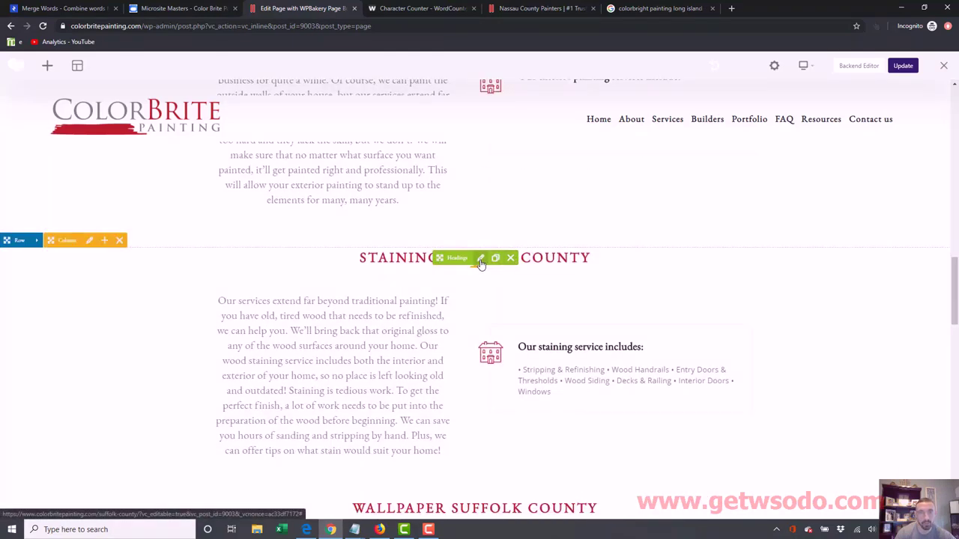
left_click(480, 259)
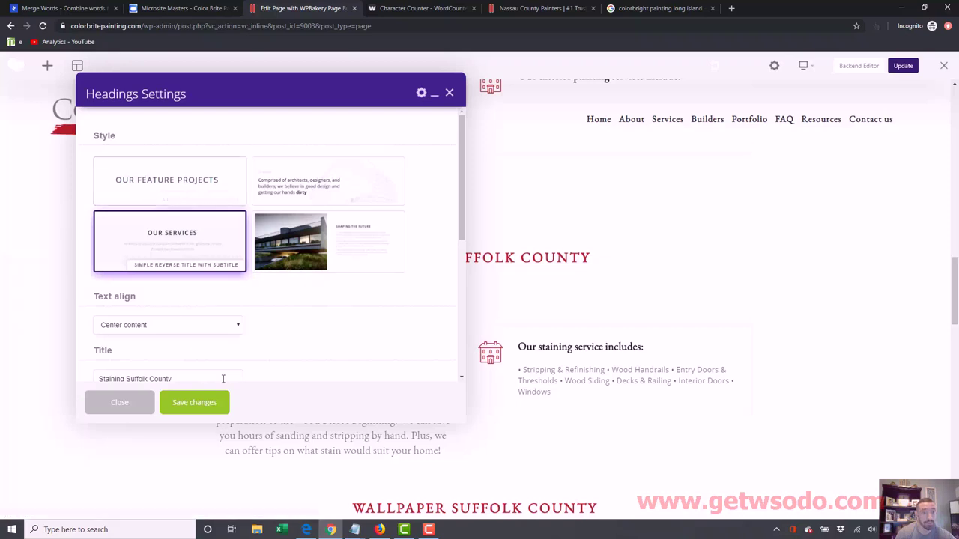
left_click_drag(124, 379, 319, 381)
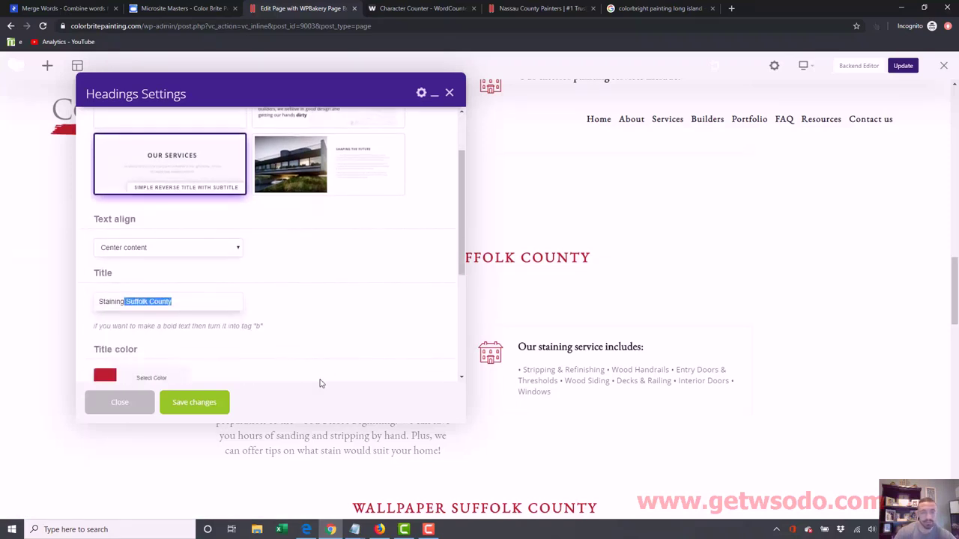
key("BackSpace")
left_click(208, 406)
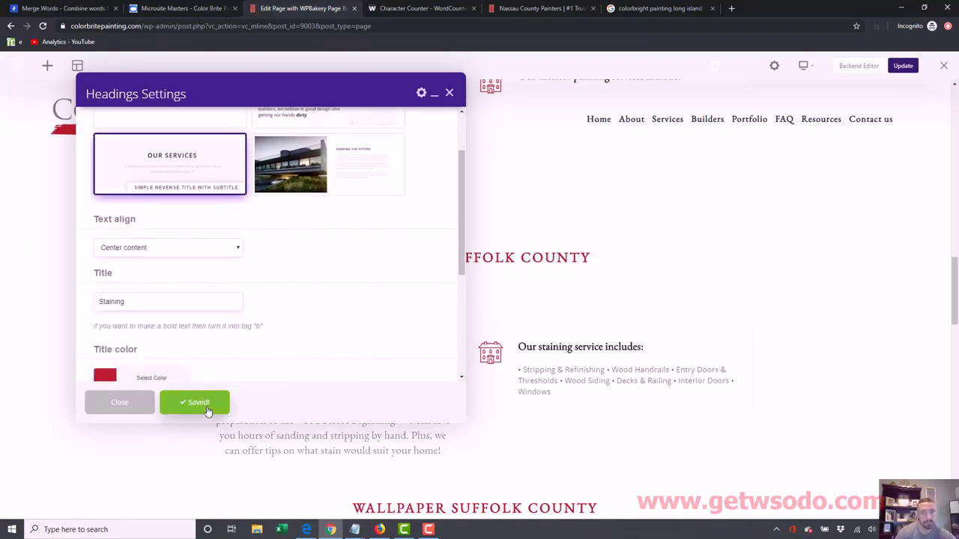
left_click(449, 93)
Shorten the wallpaper section's heading to "Wallpaper", save the change and close the heading settings
scroll(955, 289, "down", 1)
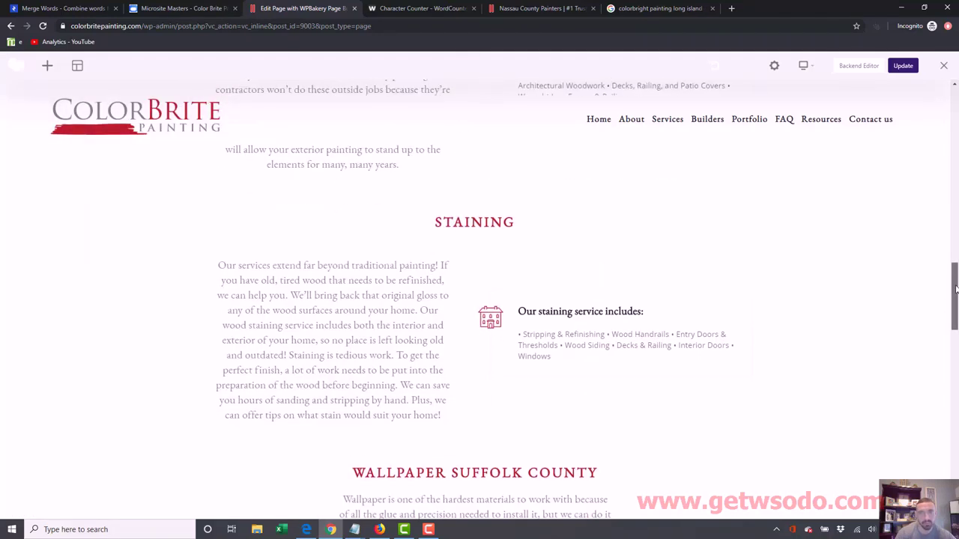
scroll(955, 289, "down", 3)
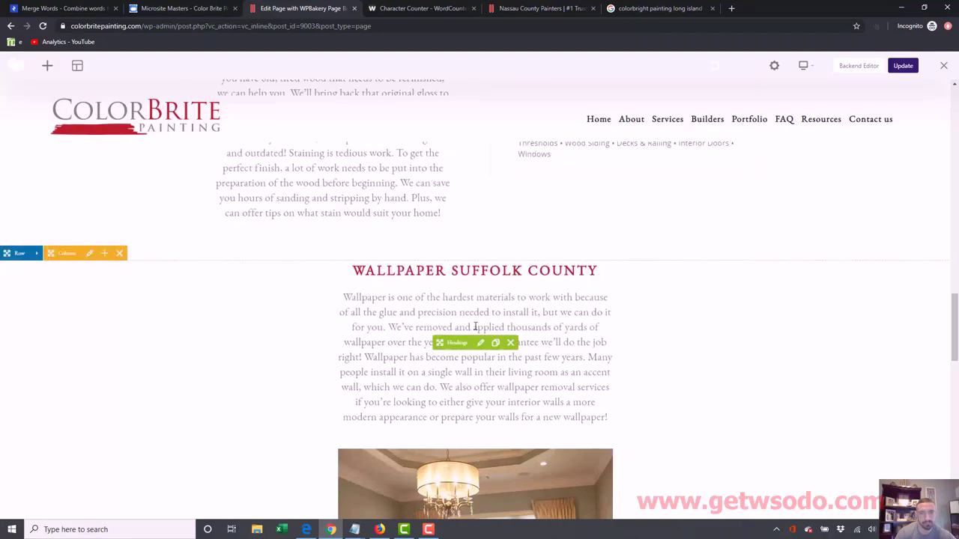
left_click(481, 344)
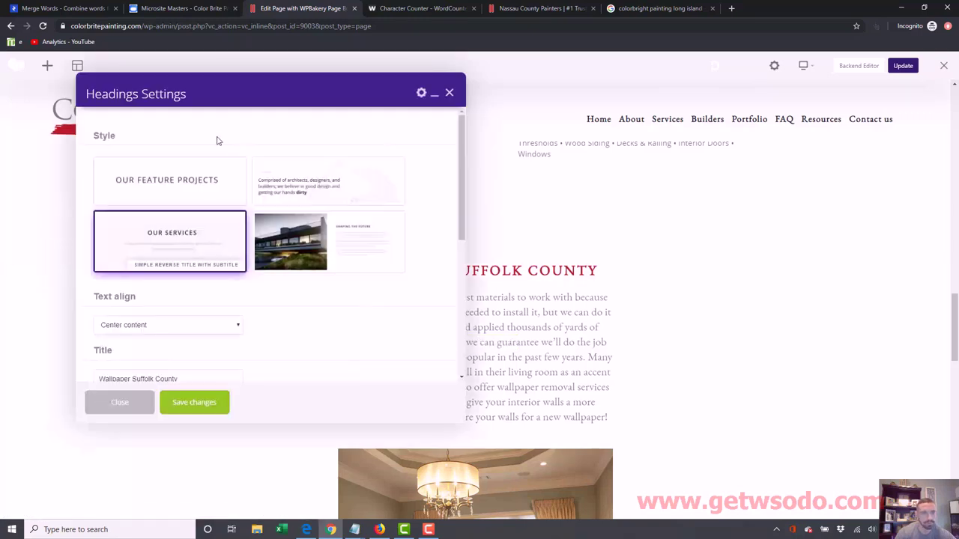
left_click_drag(130, 381, 292, 377)
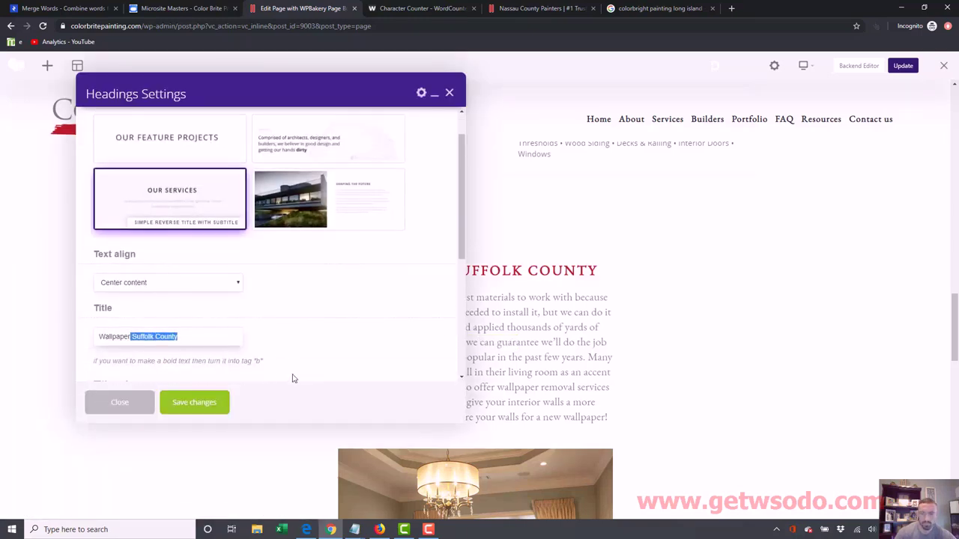
key("BackSpace")
left_click(202, 405)
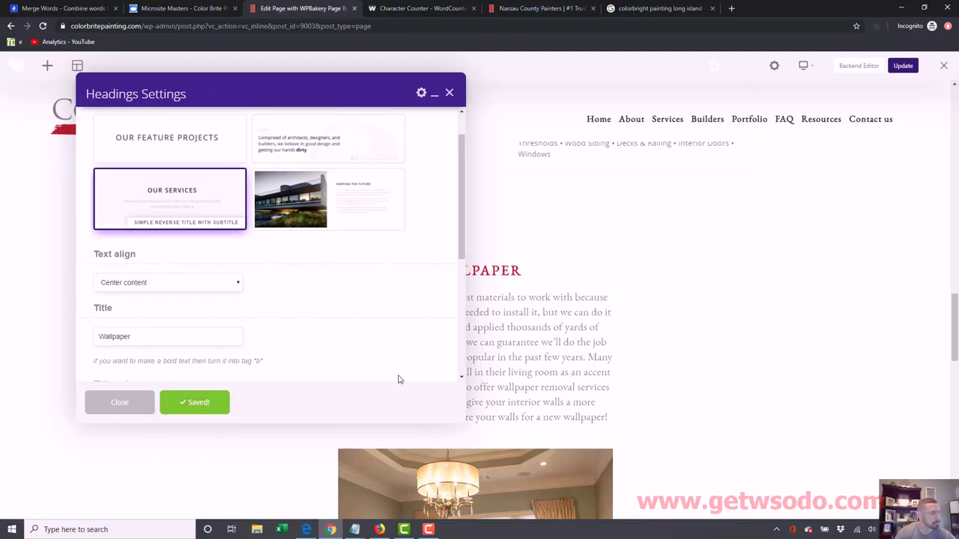
left_click(449, 93)
Shorten the pressure washing section's heading to "Pressure Washing", save the change and close the heading settings
scroll(524, 225, "down", 7)
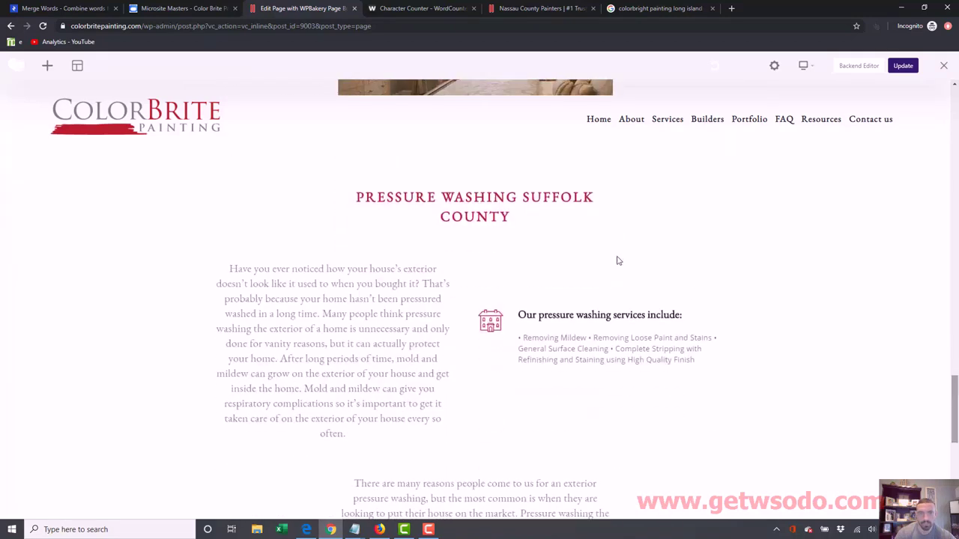
left_click(480, 206)
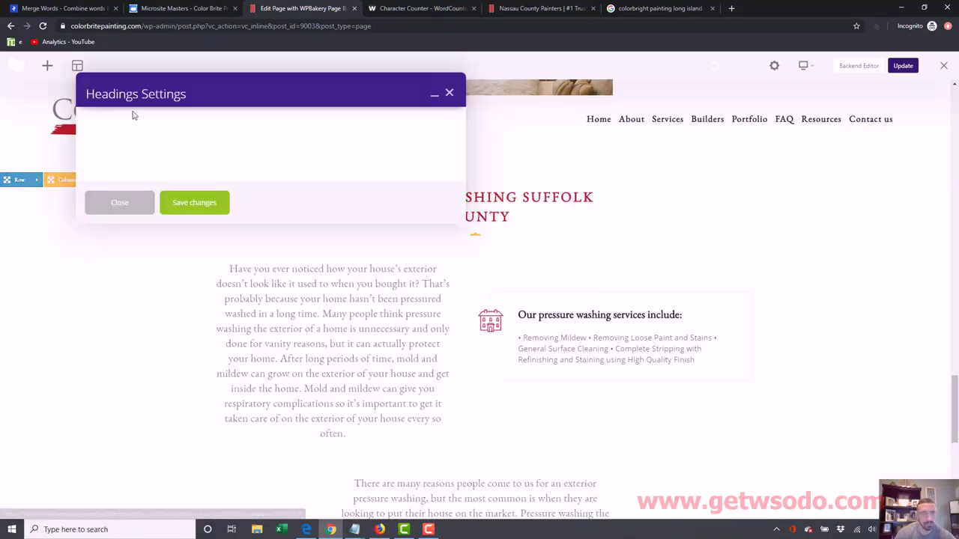
left_click_drag(159, 374, 319, 377)
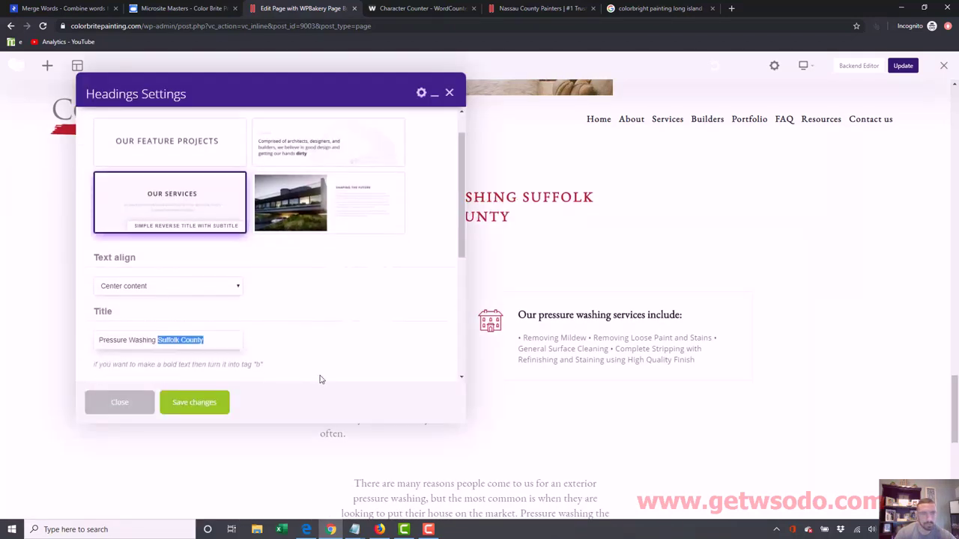
key("BackSpace")
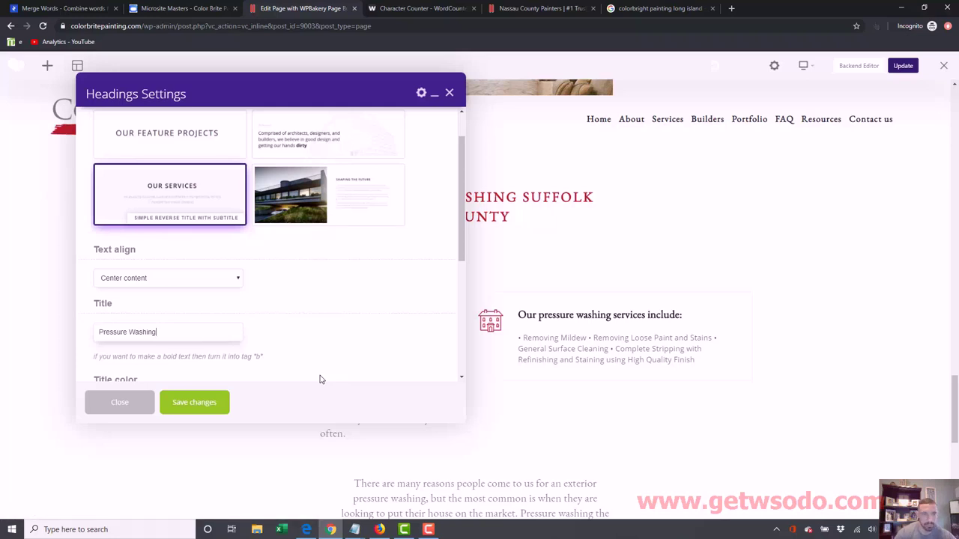
left_click(188, 405)
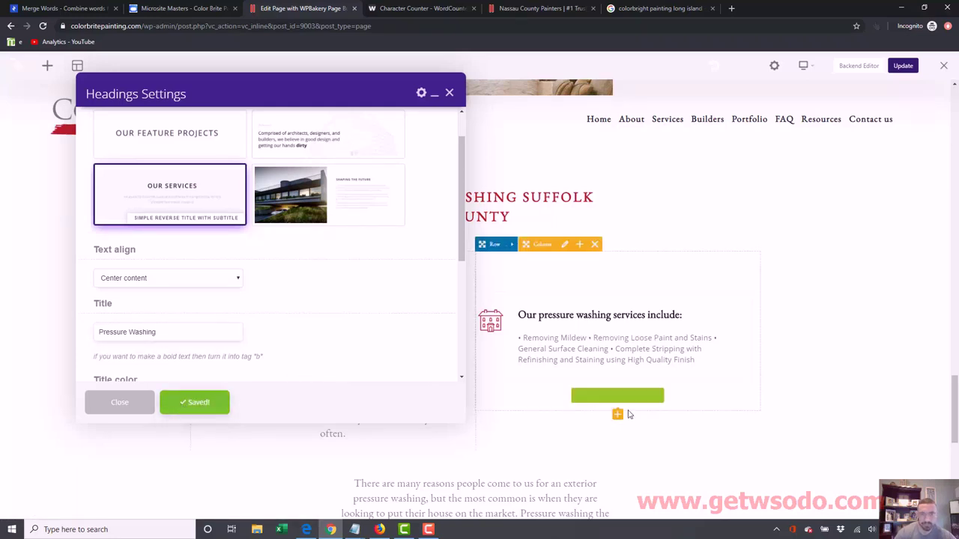
left_click(449, 93)
Remove "Suffolk County" from the first paragraph of the exterior painting text so it reads "in the painting business"
left_click_drag(956, 399, 956, 158)
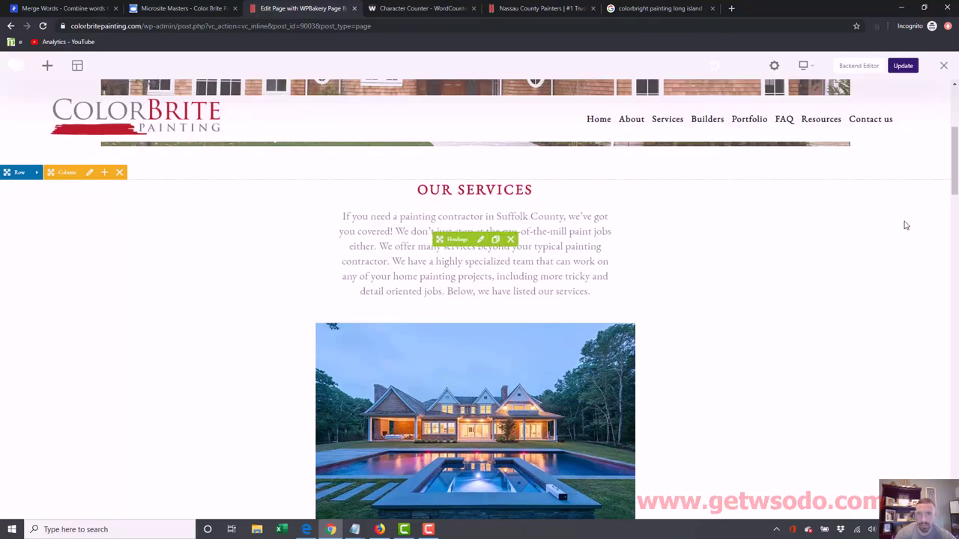
left_click_drag(954, 188, 954, 292)
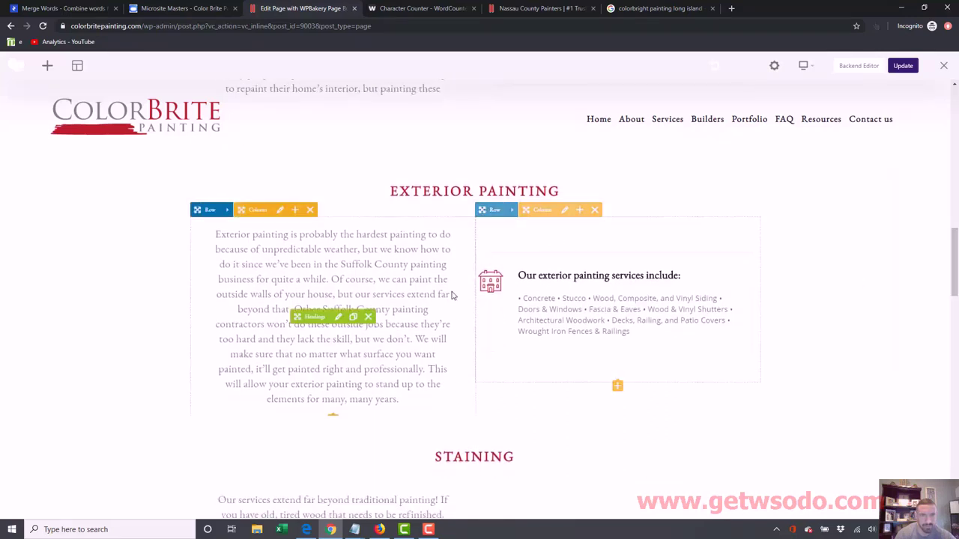
left_click(338, 316)
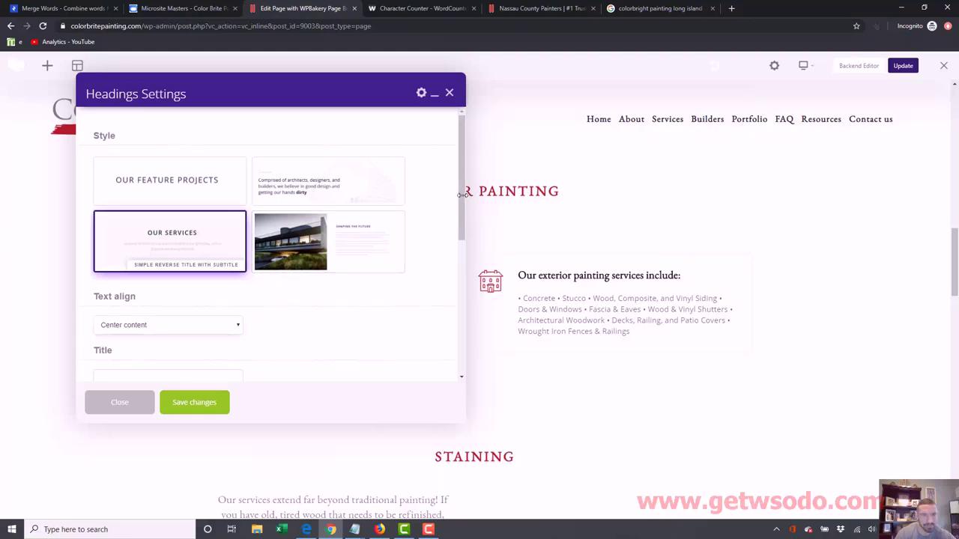
left_click_drag(468, 238, 474, 330)
left_click_drag(240, 303, 355, 438)
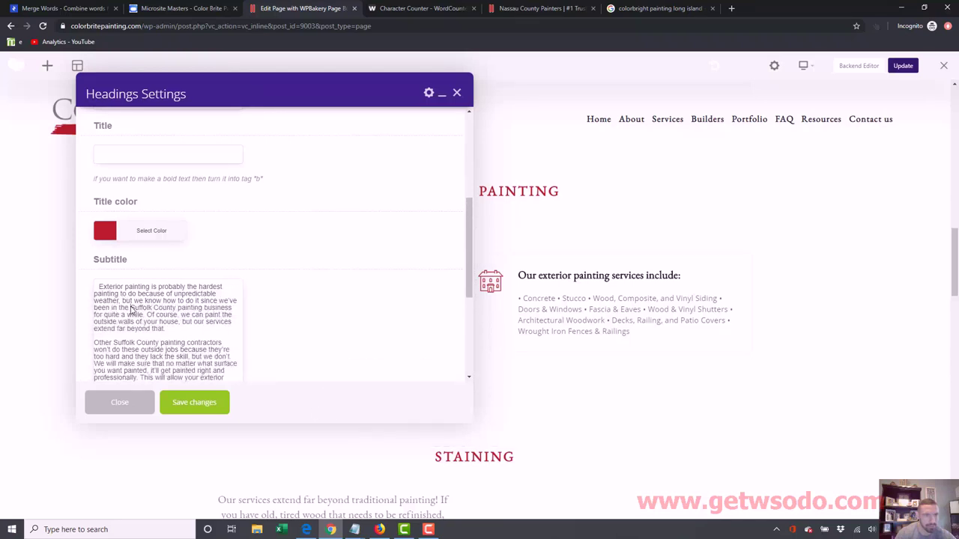
left_click_drag(150, 307, 197, 312)
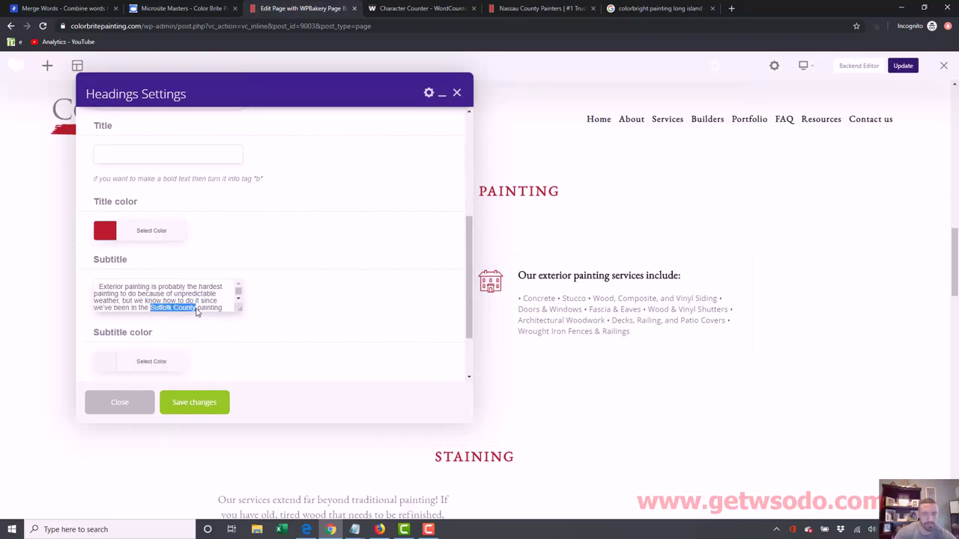
key("BackSpace")
key("BackSpace")
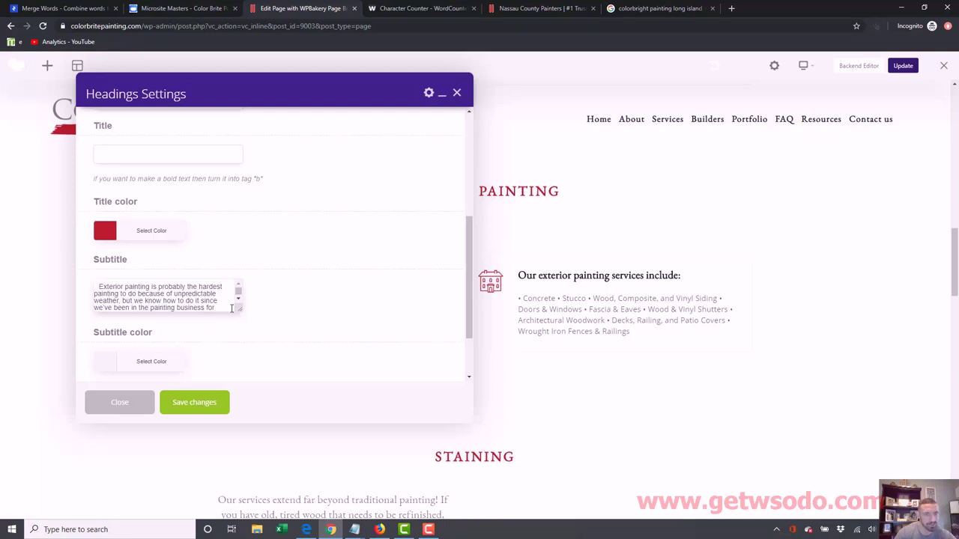
Reword the second exterior paragraph's opening as "Other painting contractors", save the text and close its settings
left_click_drag(241, 310, 322, 445)
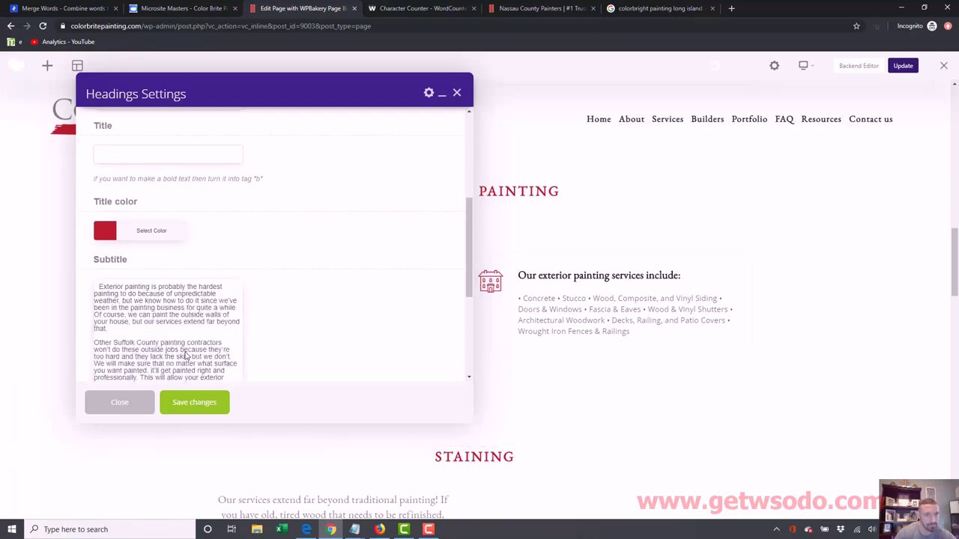
left_click_drag(161, 343, 125, 344)
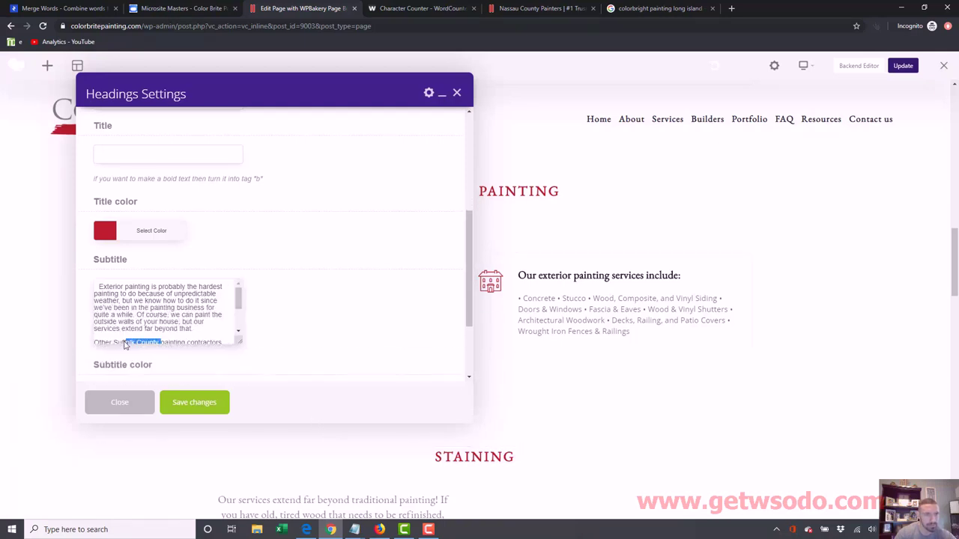
key("BackSpace")
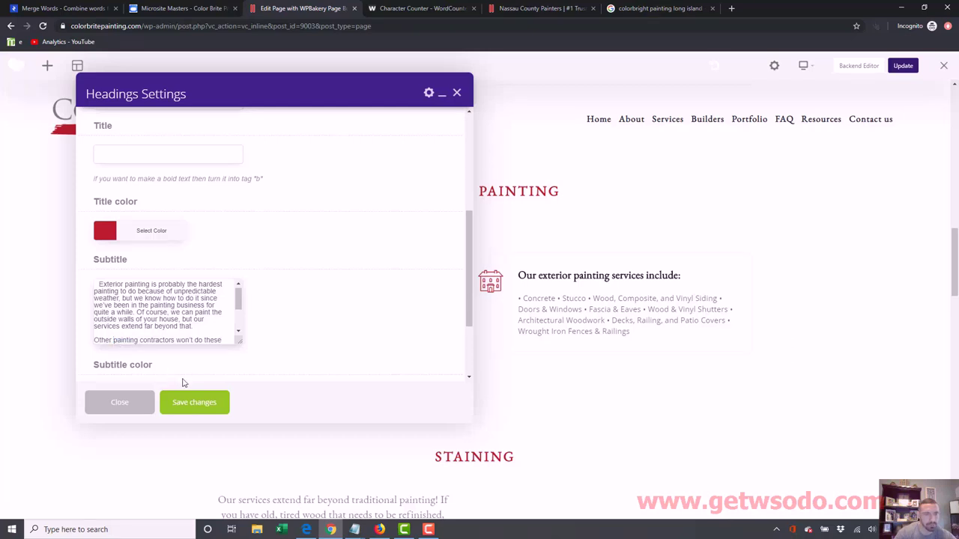
left_click(196, 405)
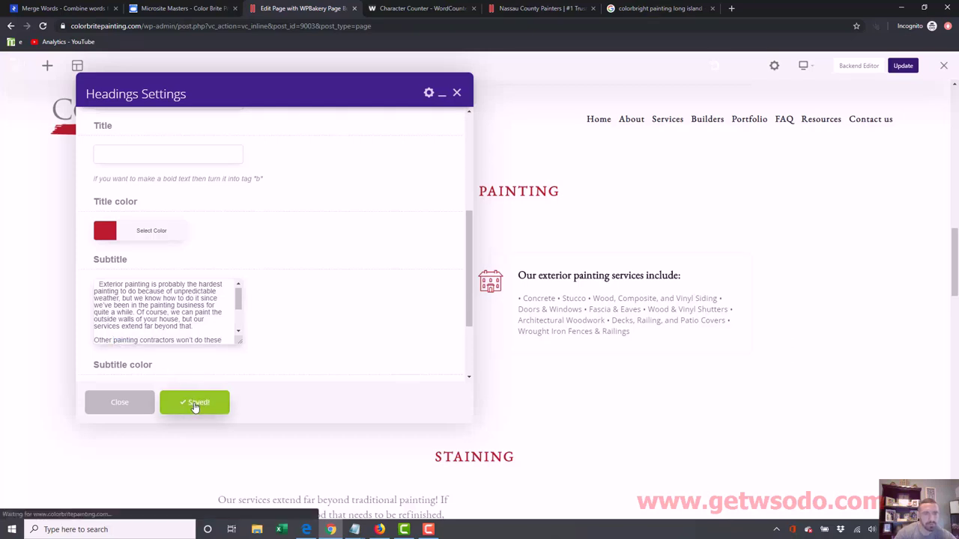
left_click(457, 94)
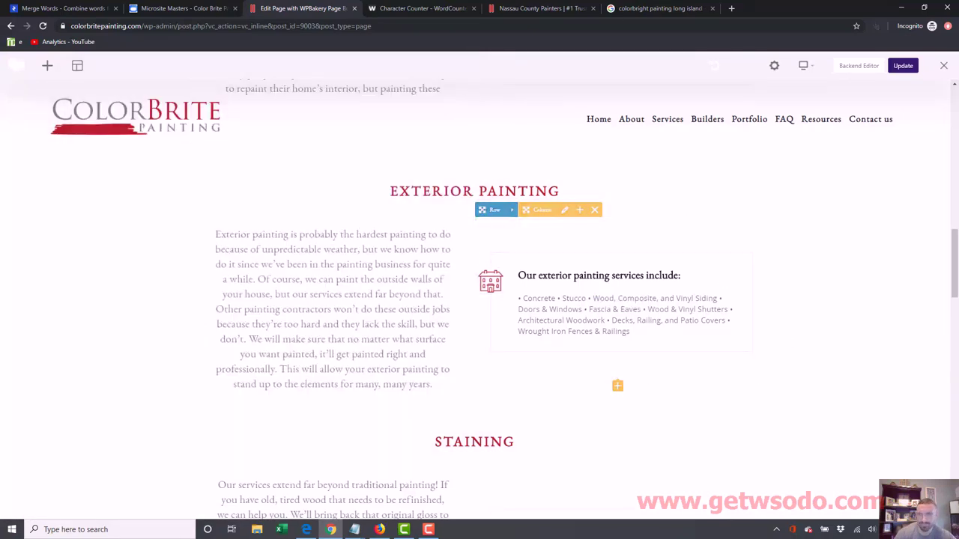
scroll(479, 299, "down", 4)
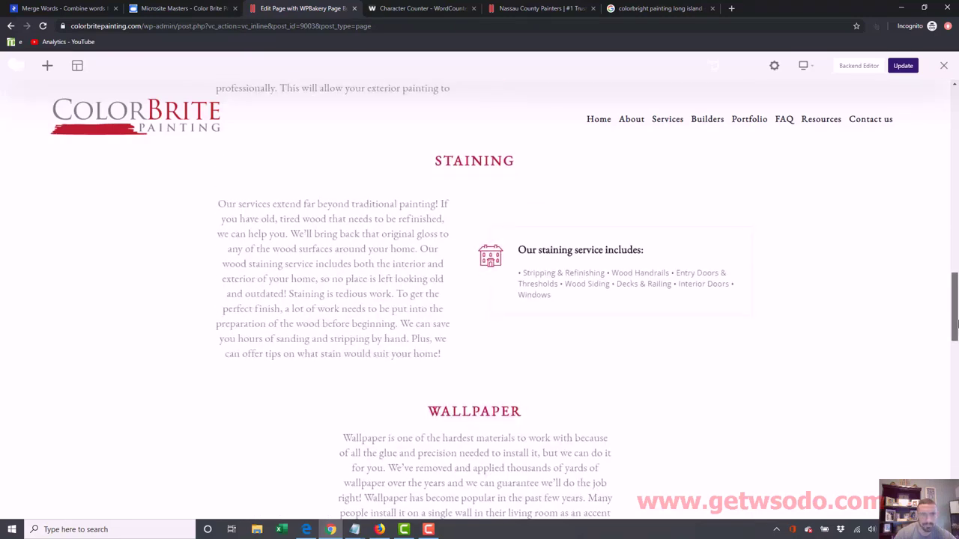
mouse_move(955, 322)
left_mouse_down()
mouse_move(956, 475)
mouse_move(956, 176)
left_mouse_up()
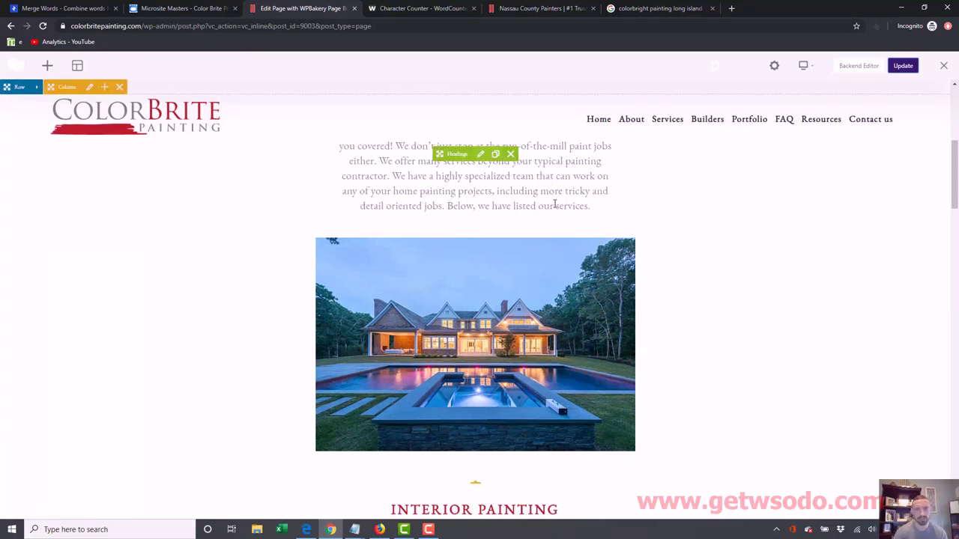
scroll(514, 213, "down", 5)
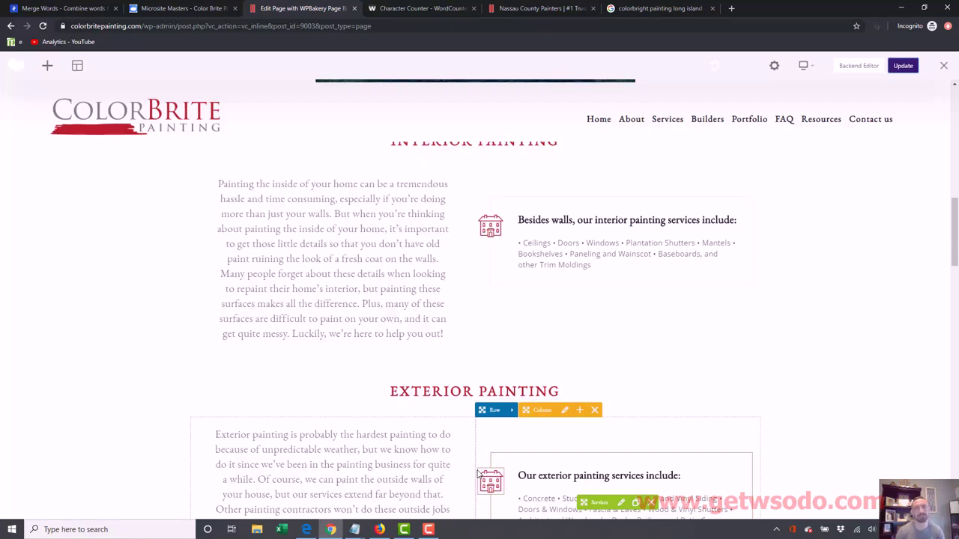
scroll(479, 473, "down", 10)
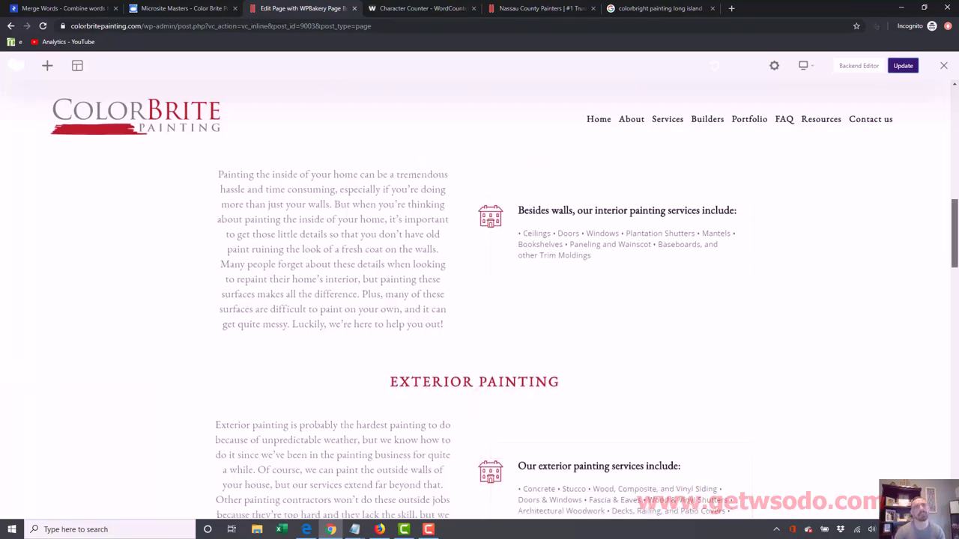
left_click_drag(956, 334, 956, 192)
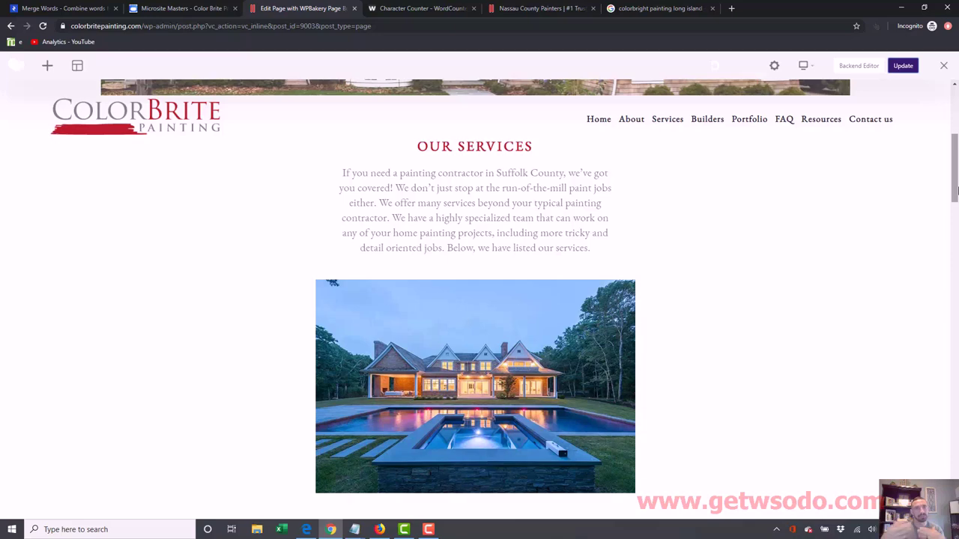
mouse_move(956, 187)
left_mouse_down()
mouse_move(955, 468)
mouse_move(955, 120)
left_mouse_up()
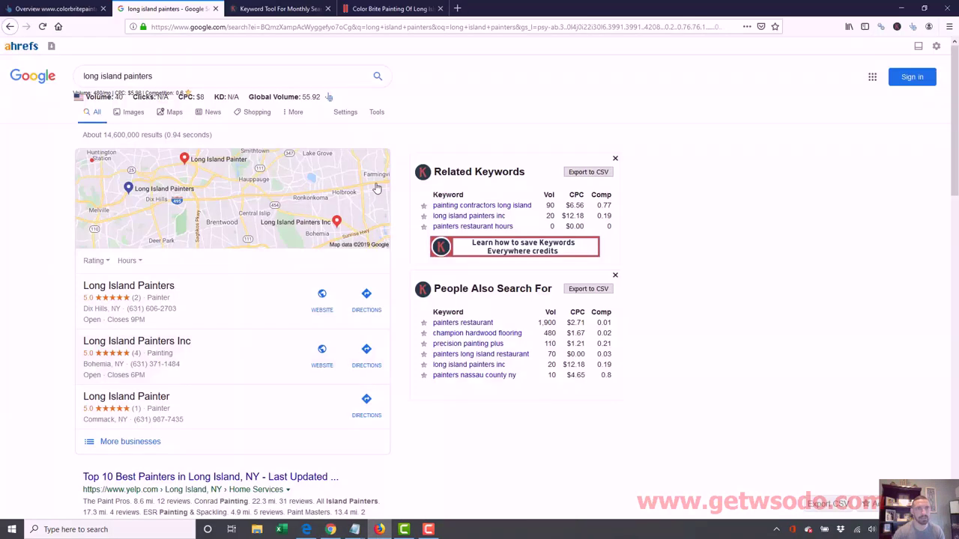
left_click(279, 8)
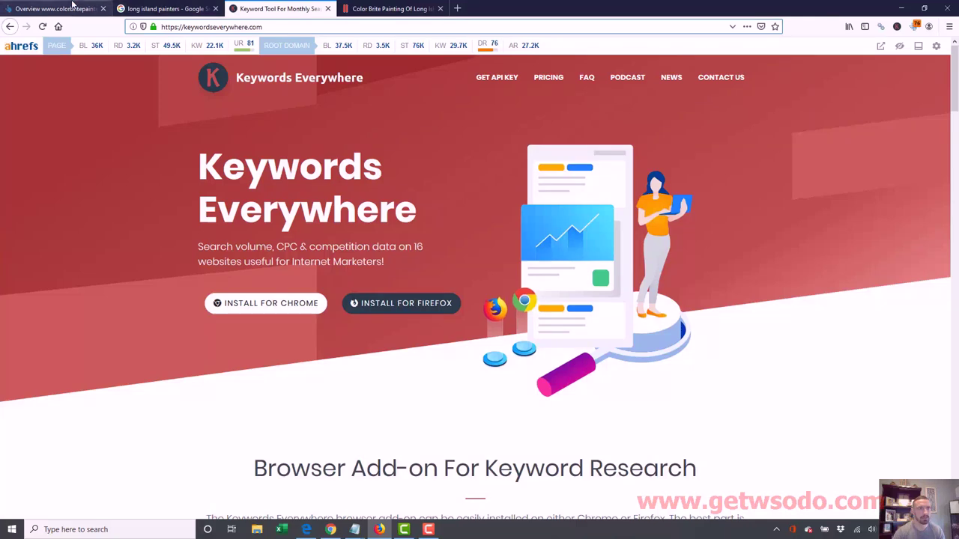
left_click(71, 8)
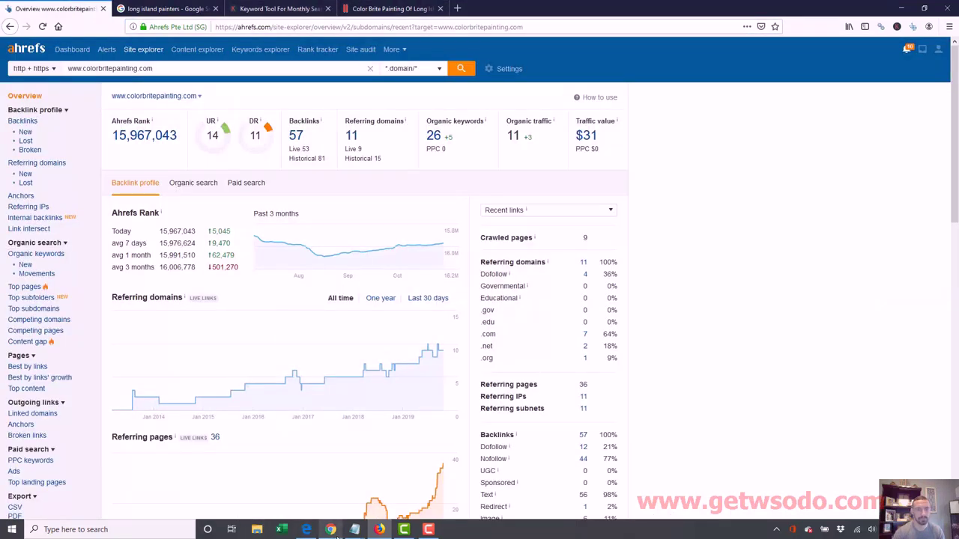
In Toptal Merge Words, combine "suffolk county" with staining, pressure washing and wallpaper, and copy the merged keywords
left_click(330, 530)
key("ctrl+1")
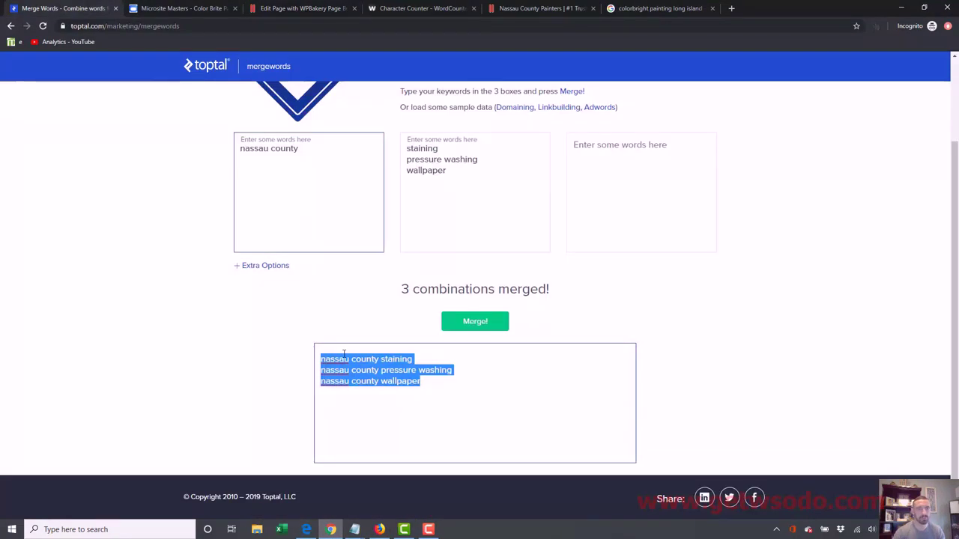
left_click(311, 173)
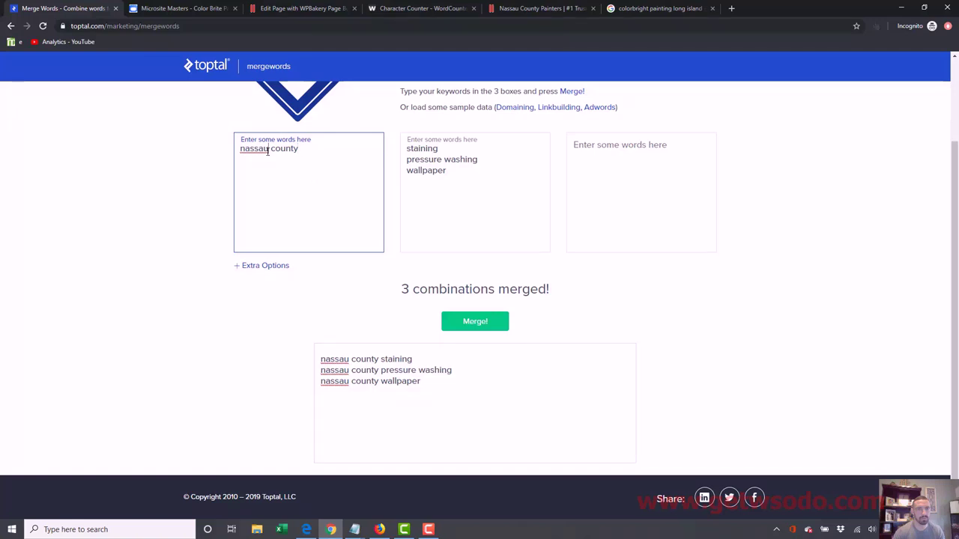
left_click_drag(267, 155, 176, 135)
type("uffolk")
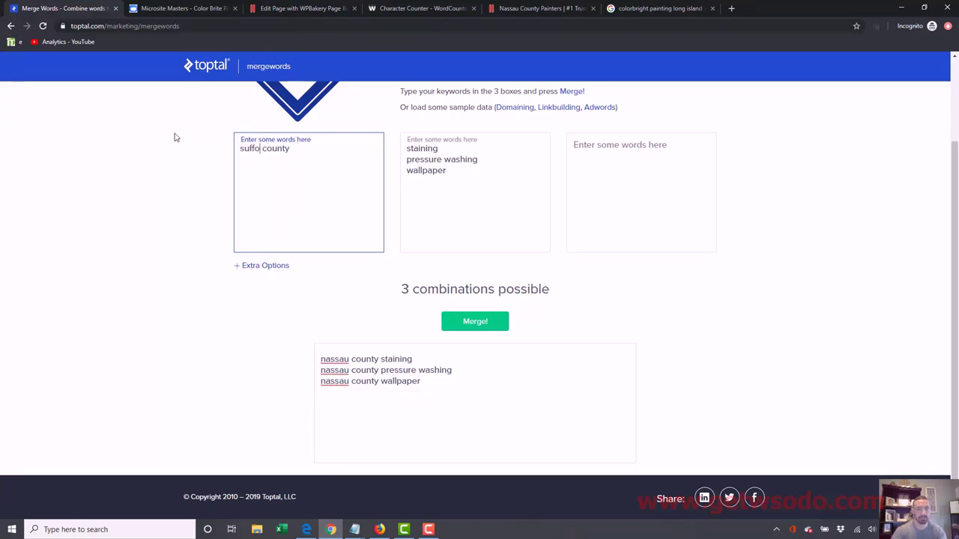
left_click(494, 329)
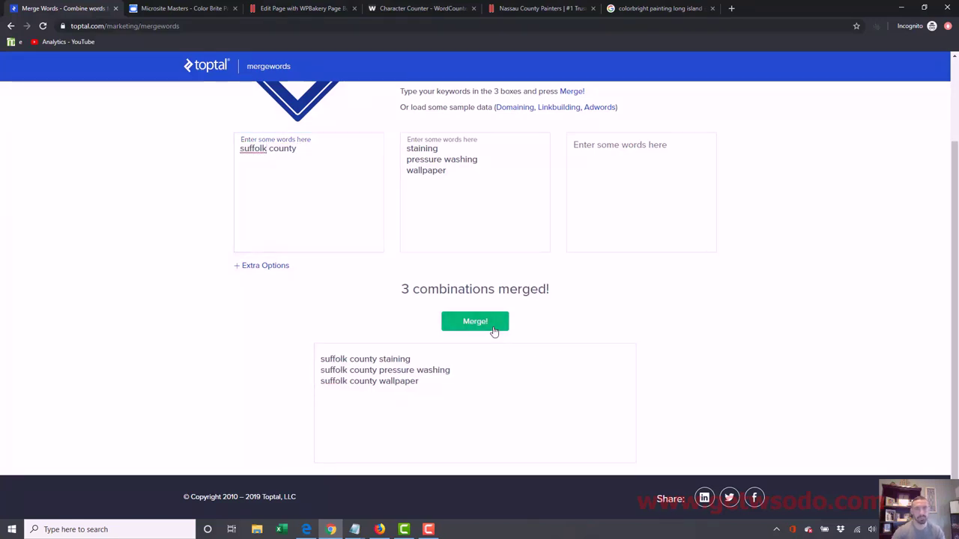
left_click(469, 385)
key("ctrl+c")
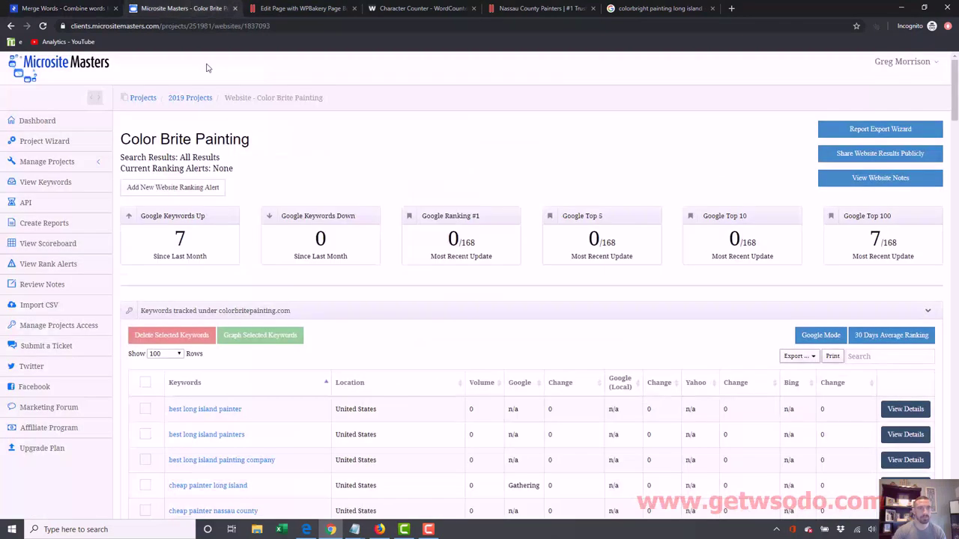
In Microsite Masters, add the copied Suffolk County staining, pressure washing and wallpaper keywords to Color Brite Painting's rank tracking
left_click(194, 7)
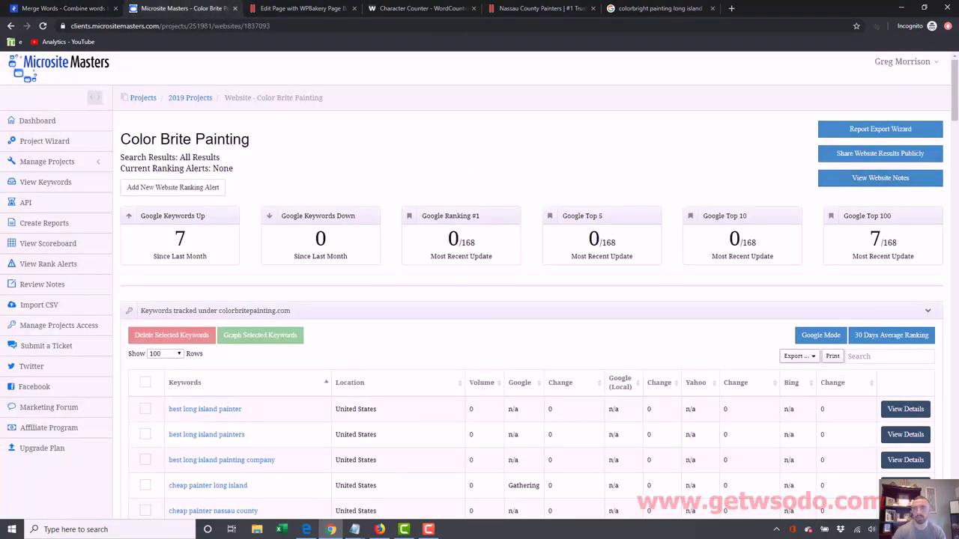
scroll(353, 302, "down", 20)
left_click(209, 214)
key("ctrl+v")
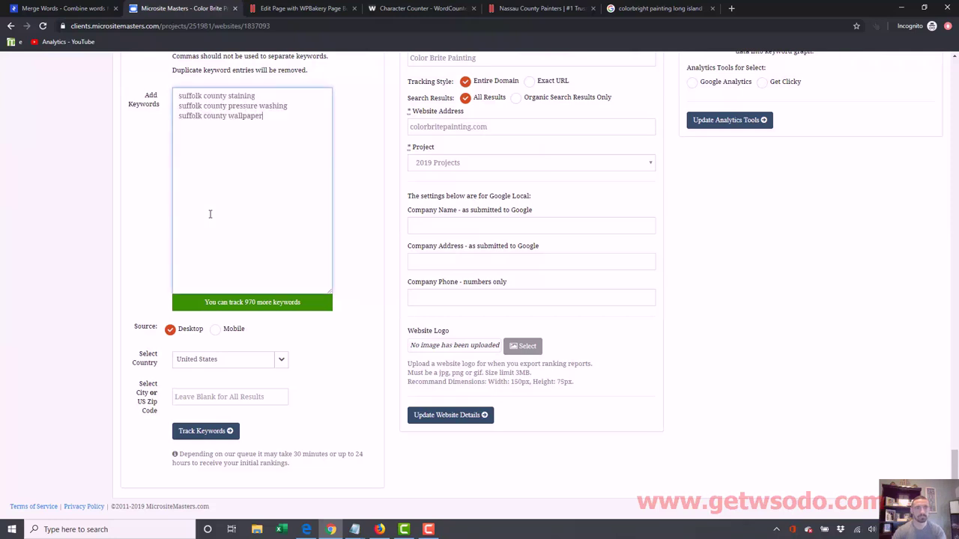
left_click(206, 433)
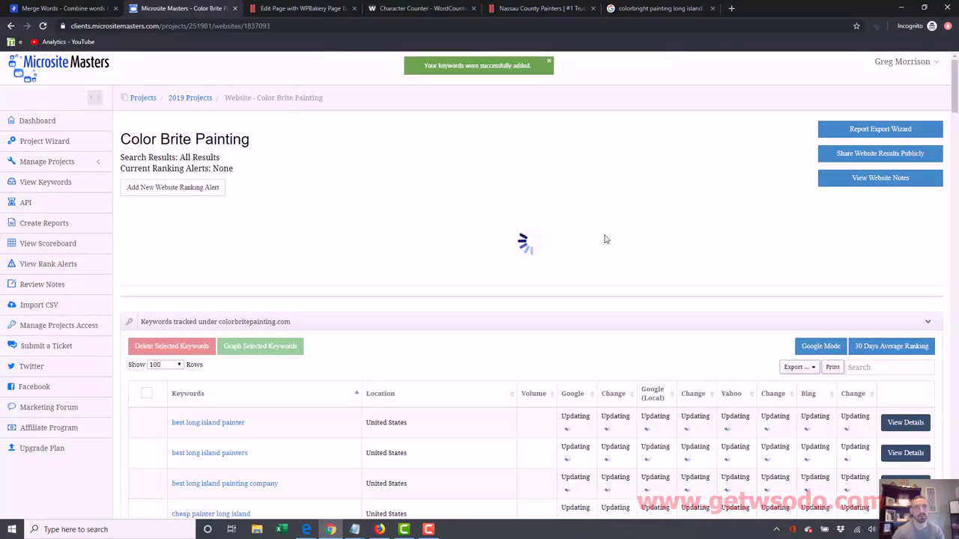
Exit the Suffolk County page's builder and open the All in One SEO general settings in the WordPress dashboard
left_click(316, 6)
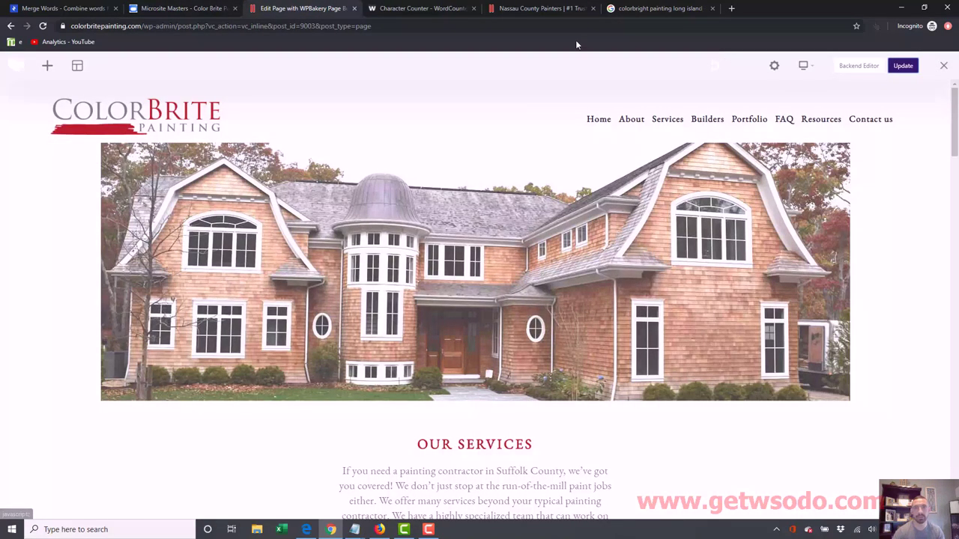
left_click(556, 9)
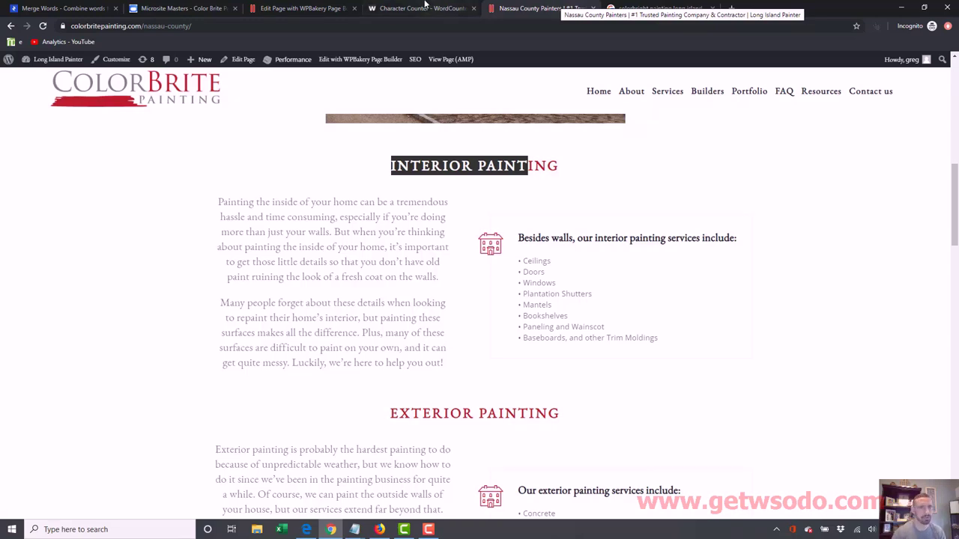
left_click(309, 8)
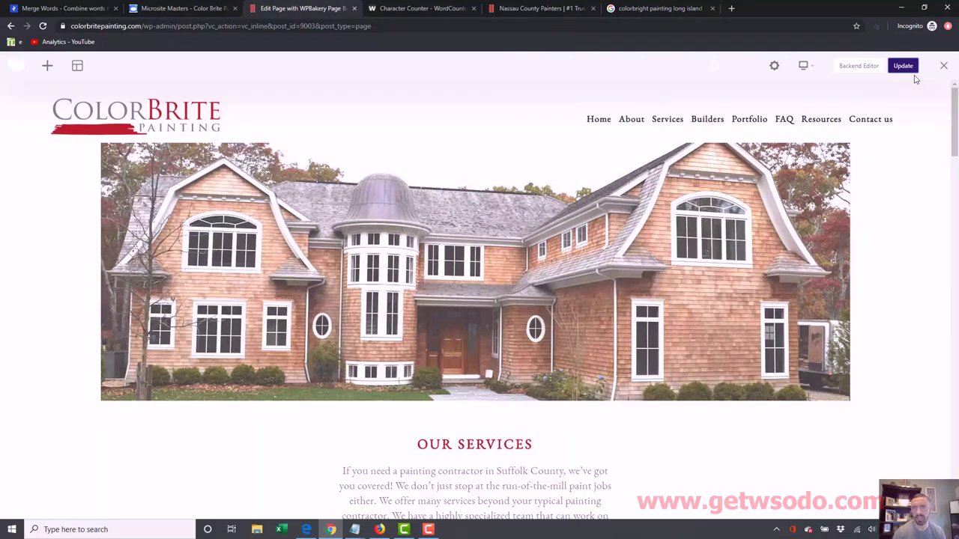
left_click(944, 65)
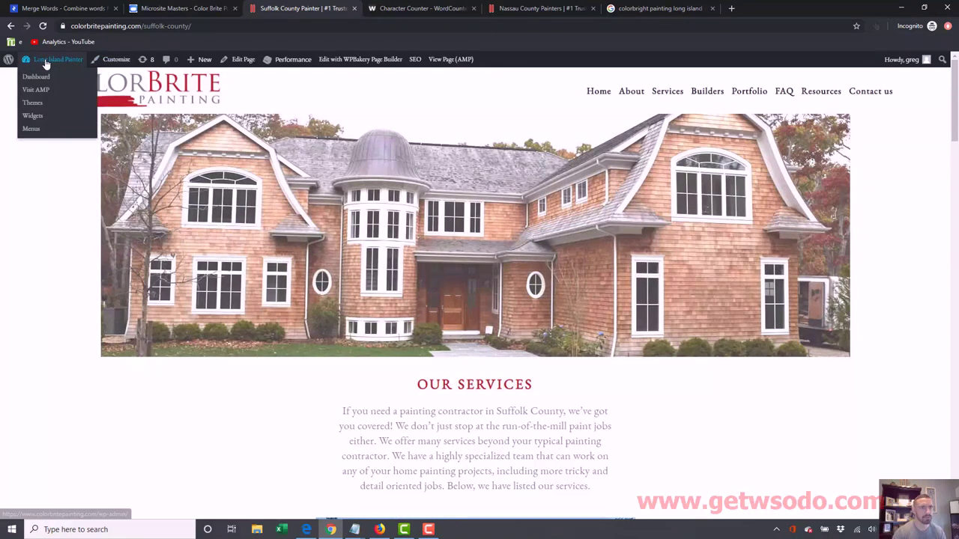
left_click(44, 78)
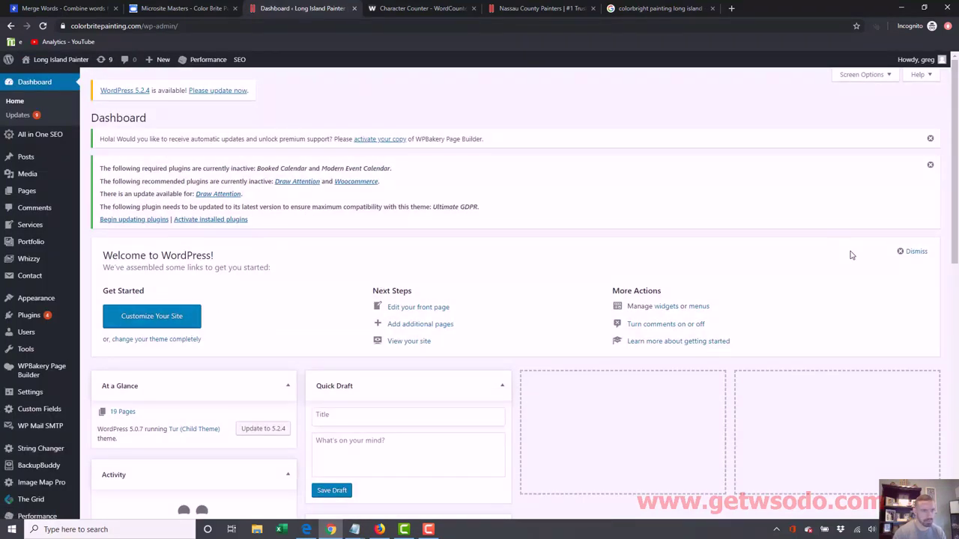
scroll(479, 300, "down", 1)
scroll(479, 299, "up", 1)
mouse_move(49, 139)
left_click(107, 137)
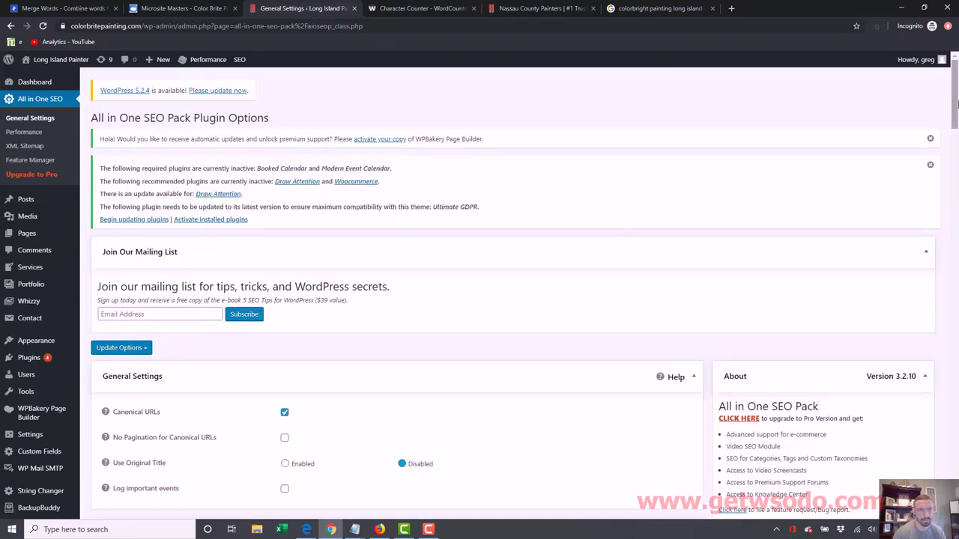
Strip the site title from the page and post title formats, leaving %page_title% and %post_title%, and save the plugin options
left_click_drag(956, 105, 955, 196)
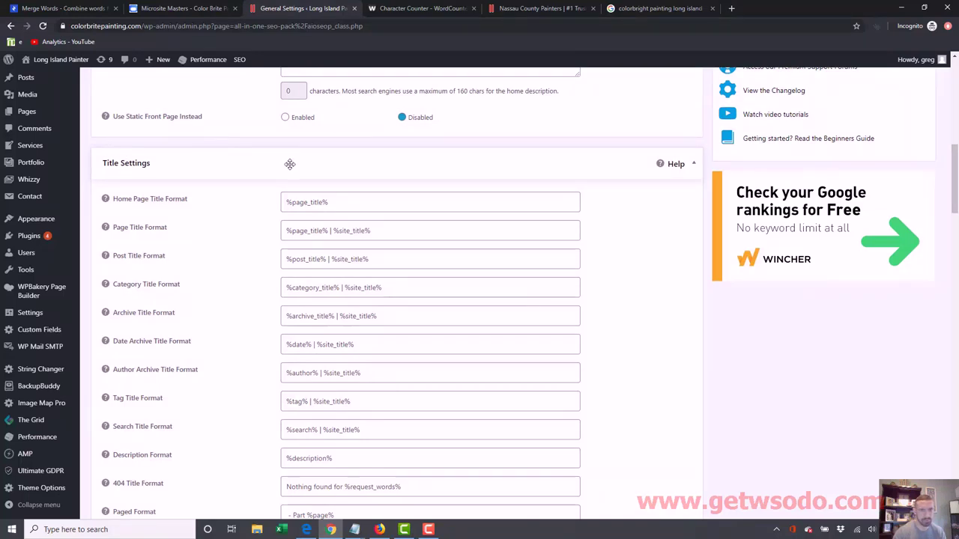
mouse_move(332, 230)
left_mouse_down()
mouse_move(375, 234)
mouse_move(330, 231)
left_mouse_up()
left_click(381, 232)
key("BackSpace")
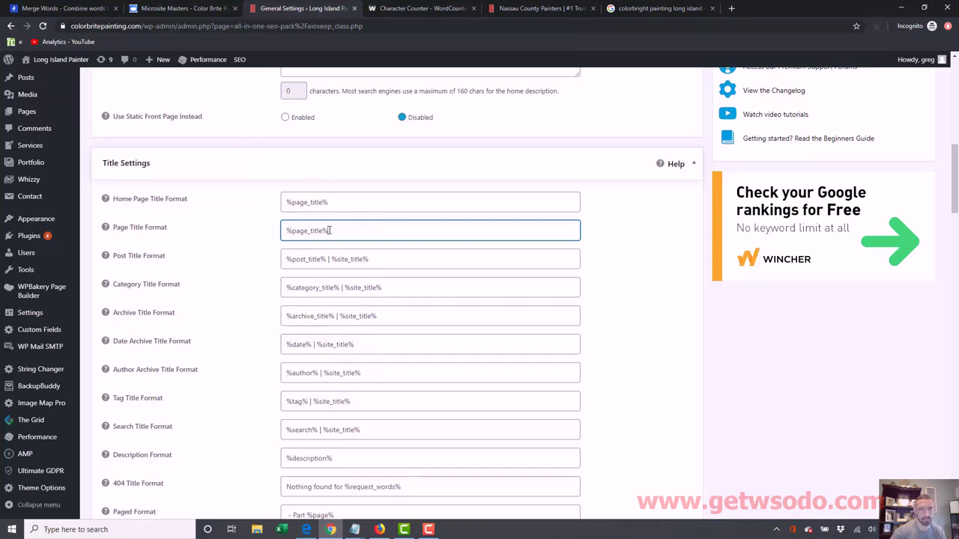
left_click_drag(328, 259, 397, 262)
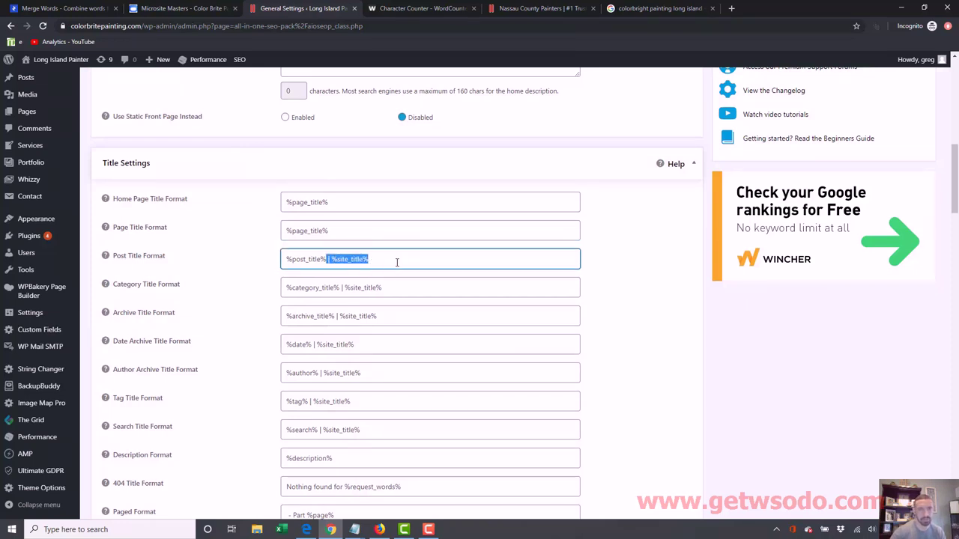
key("BackSpace")
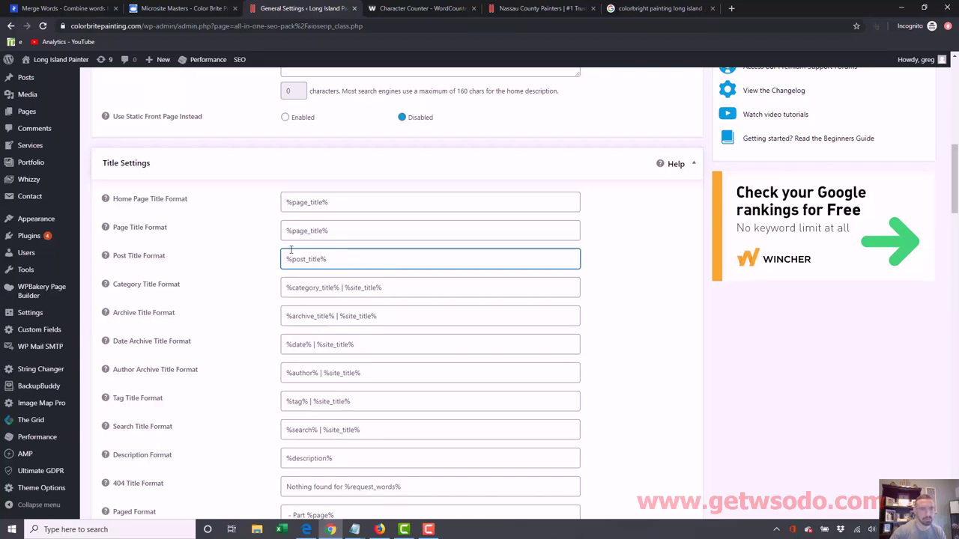
left_click(381, 235)
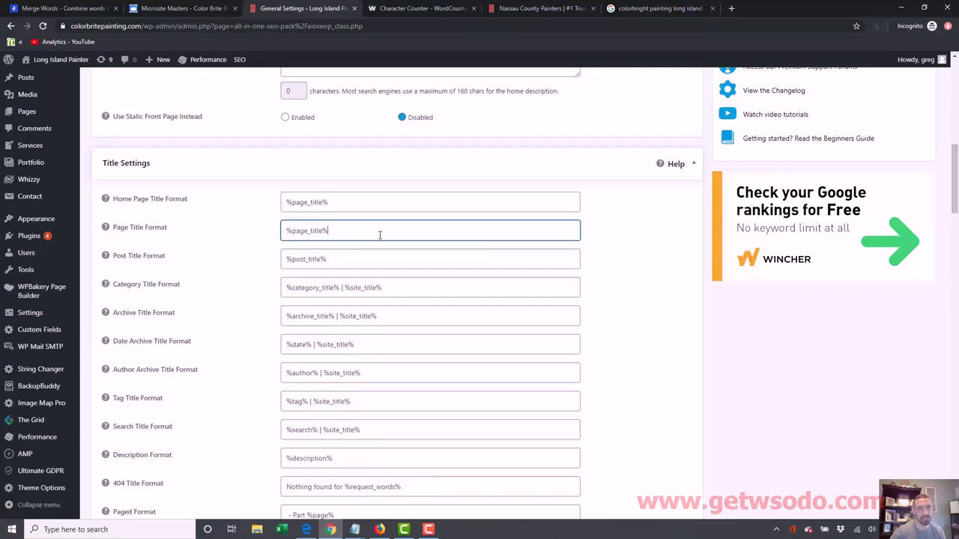
left_click_drag(349, 232, 285, 232)
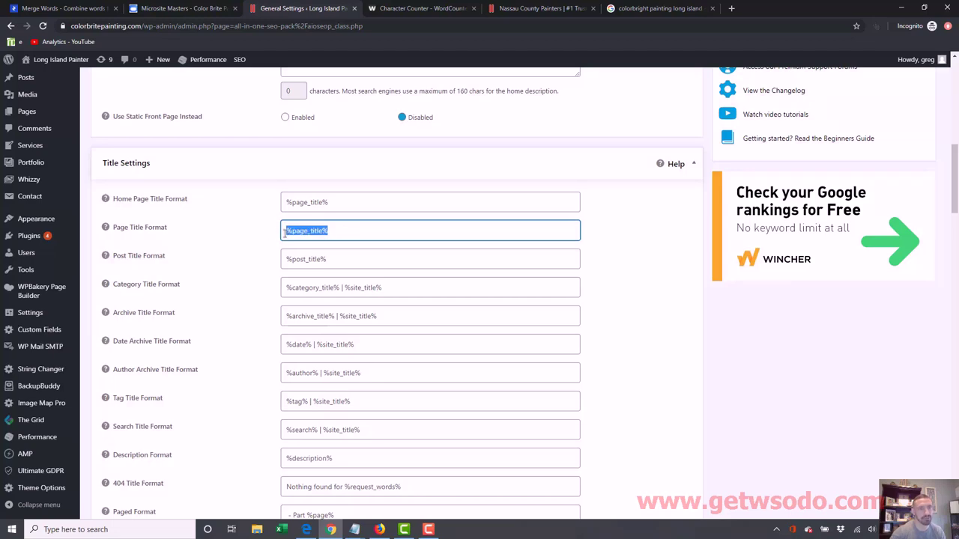
left_click_drag(330, 259, 270, 256)
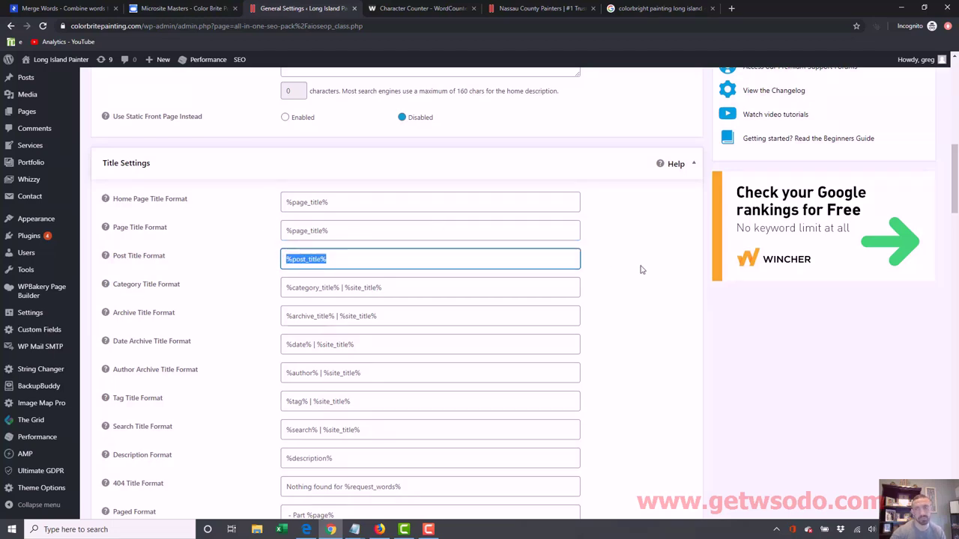
left_click_drag(955, 203, 955, 453)
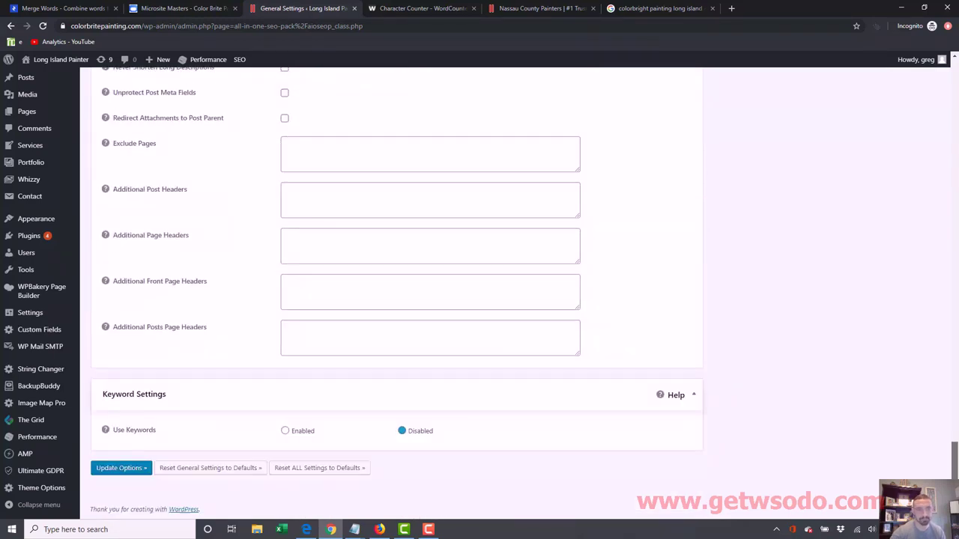
left_click(124, 468)
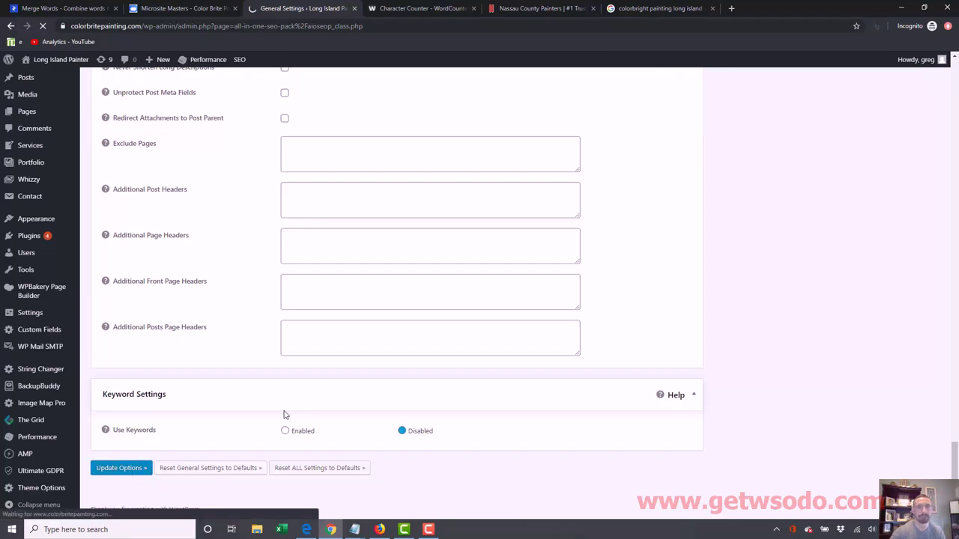
Reload the live Nassau County page to check its browser title against the new title format
left_click(528, 9)
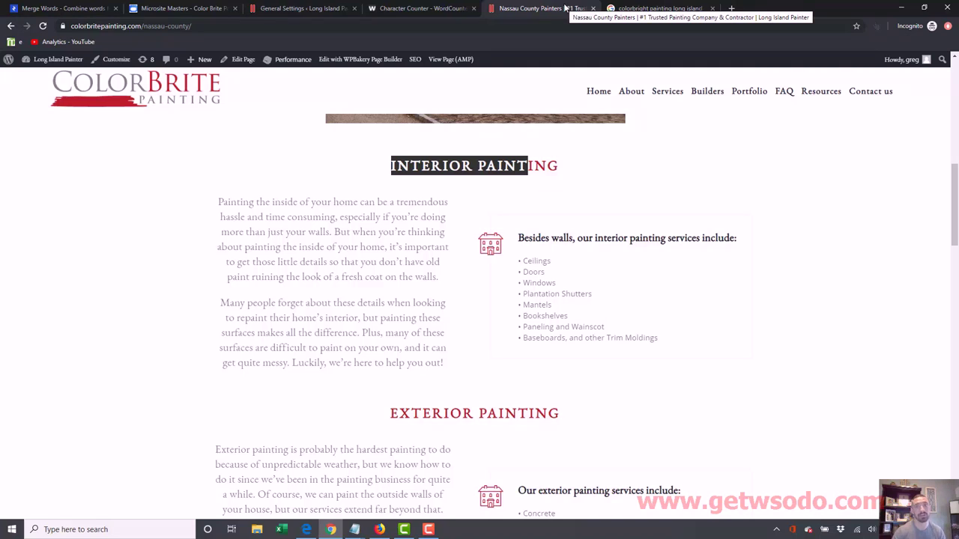
left_click(547, 30)
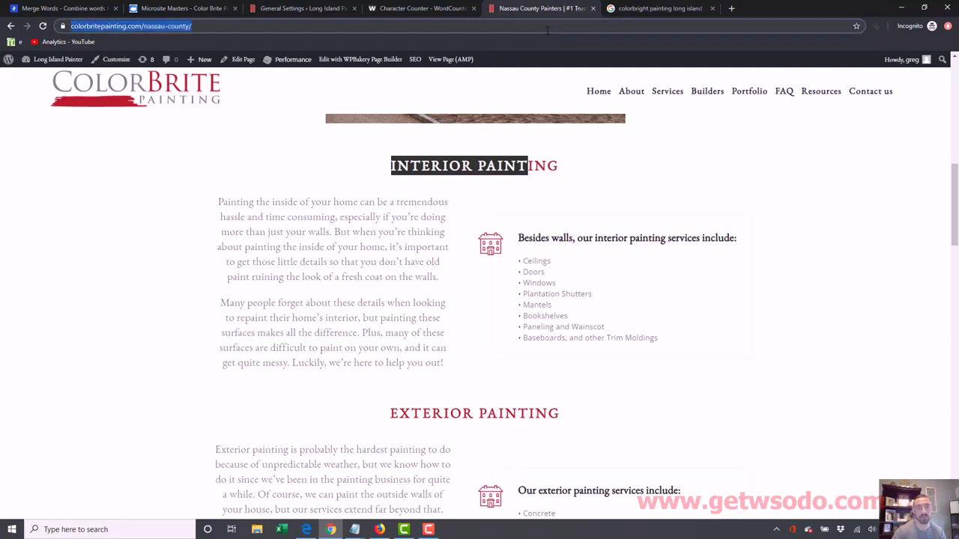
key("Return")
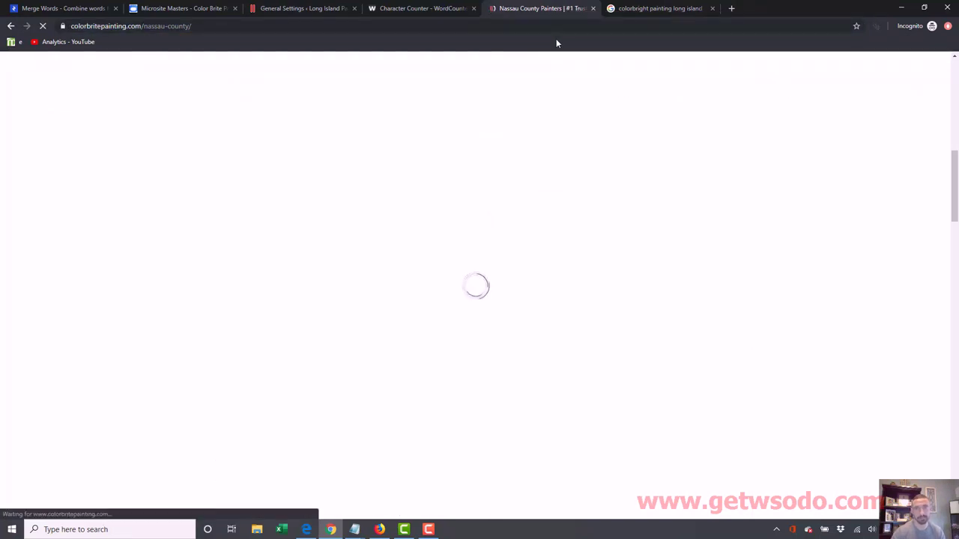
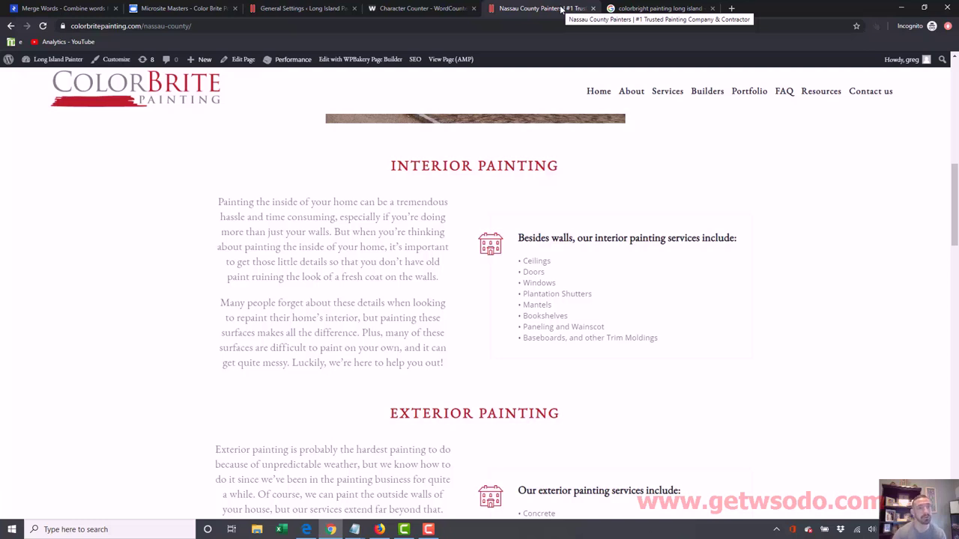
Review the Nassau County page's URL, title, intro text and painting section headings for keyword placement
left_click_drag(191, 26, 144, 26)
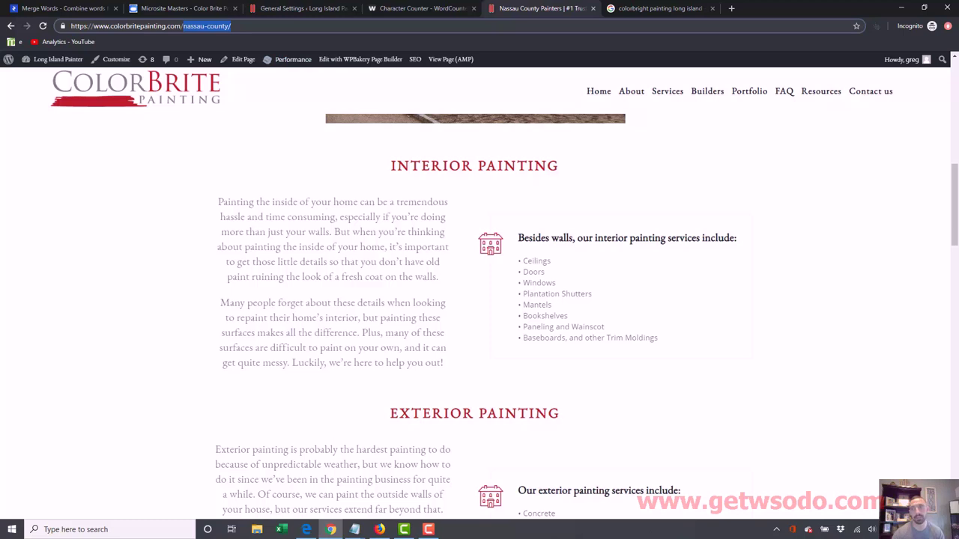
left_click_drag(955, 203, 955, 192)
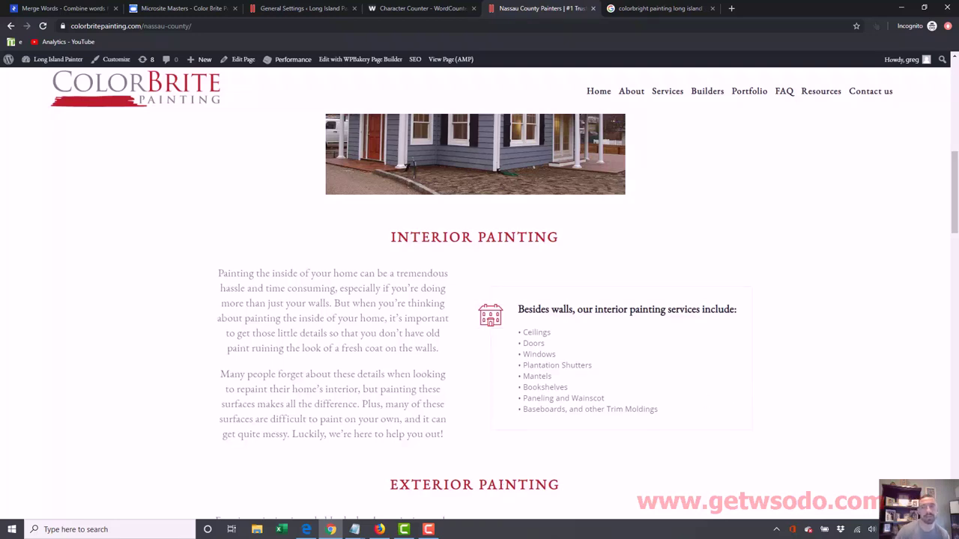
scroll(479, 315, "up", 6)
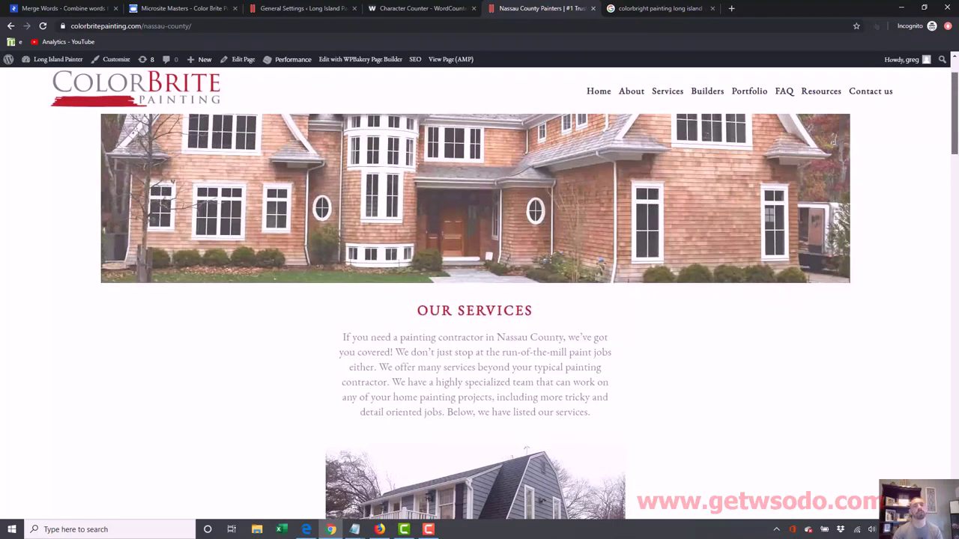
scroll(956, 107, "up", 1)
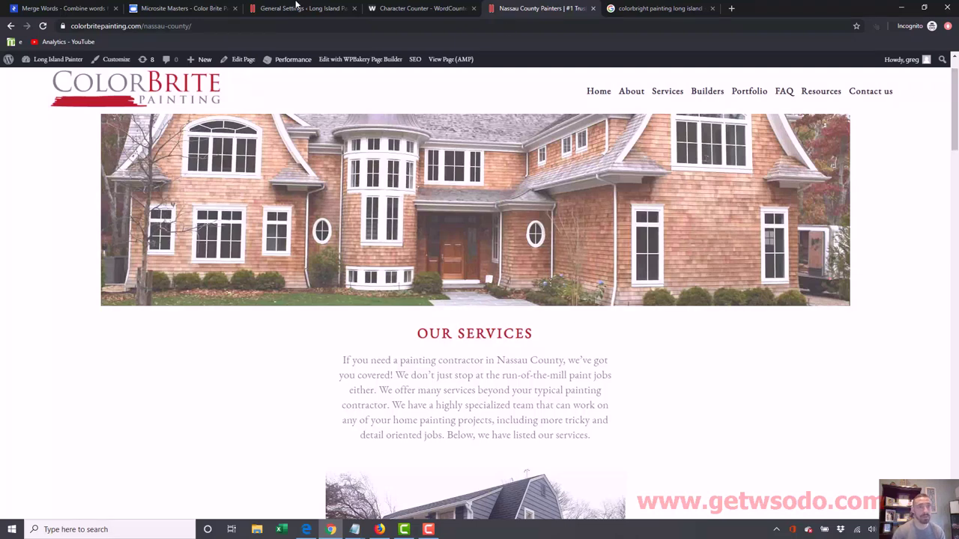
left_click_drag(188, 25, 145, 28)
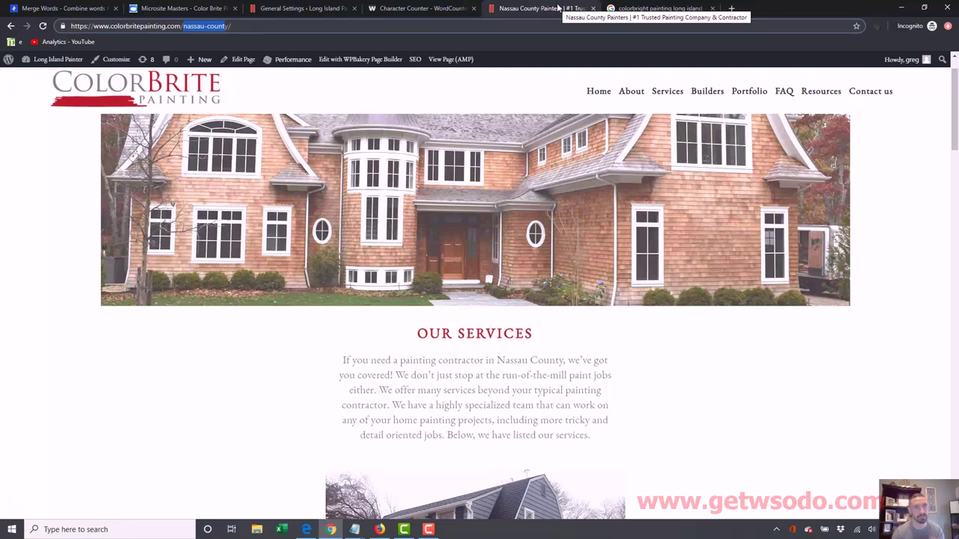
left_click_drag(955, 141, 956, 157)
scroll(576, 261, "down", 4)
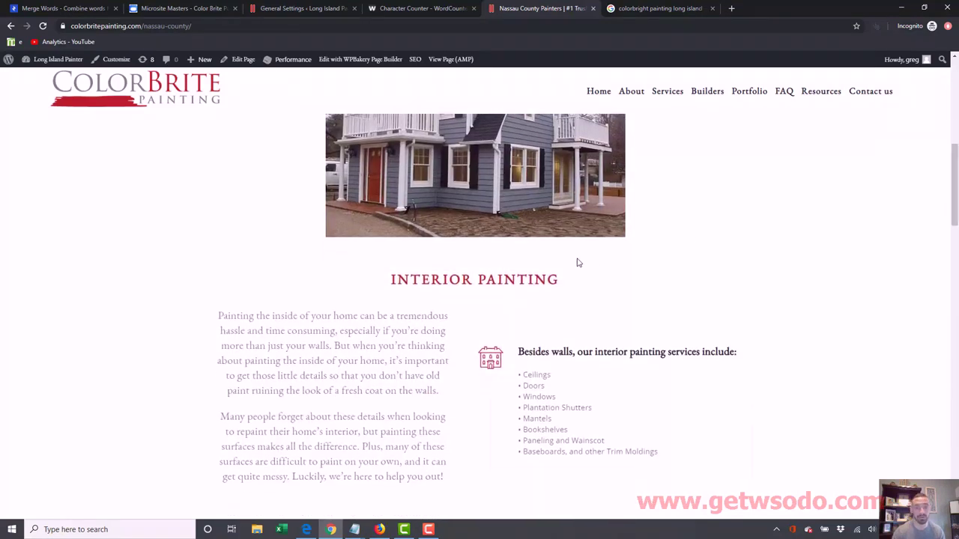
left_click_drag(949, 199, 955, 249)
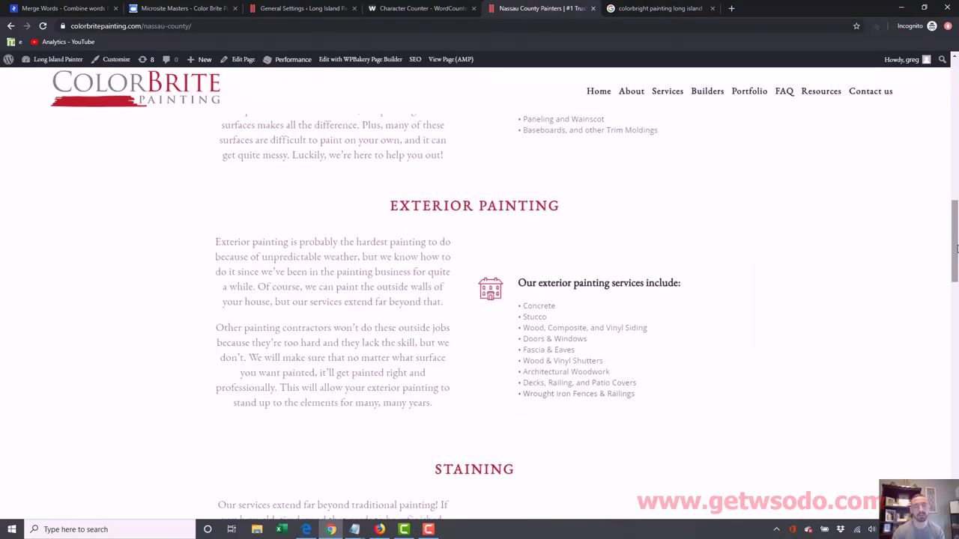